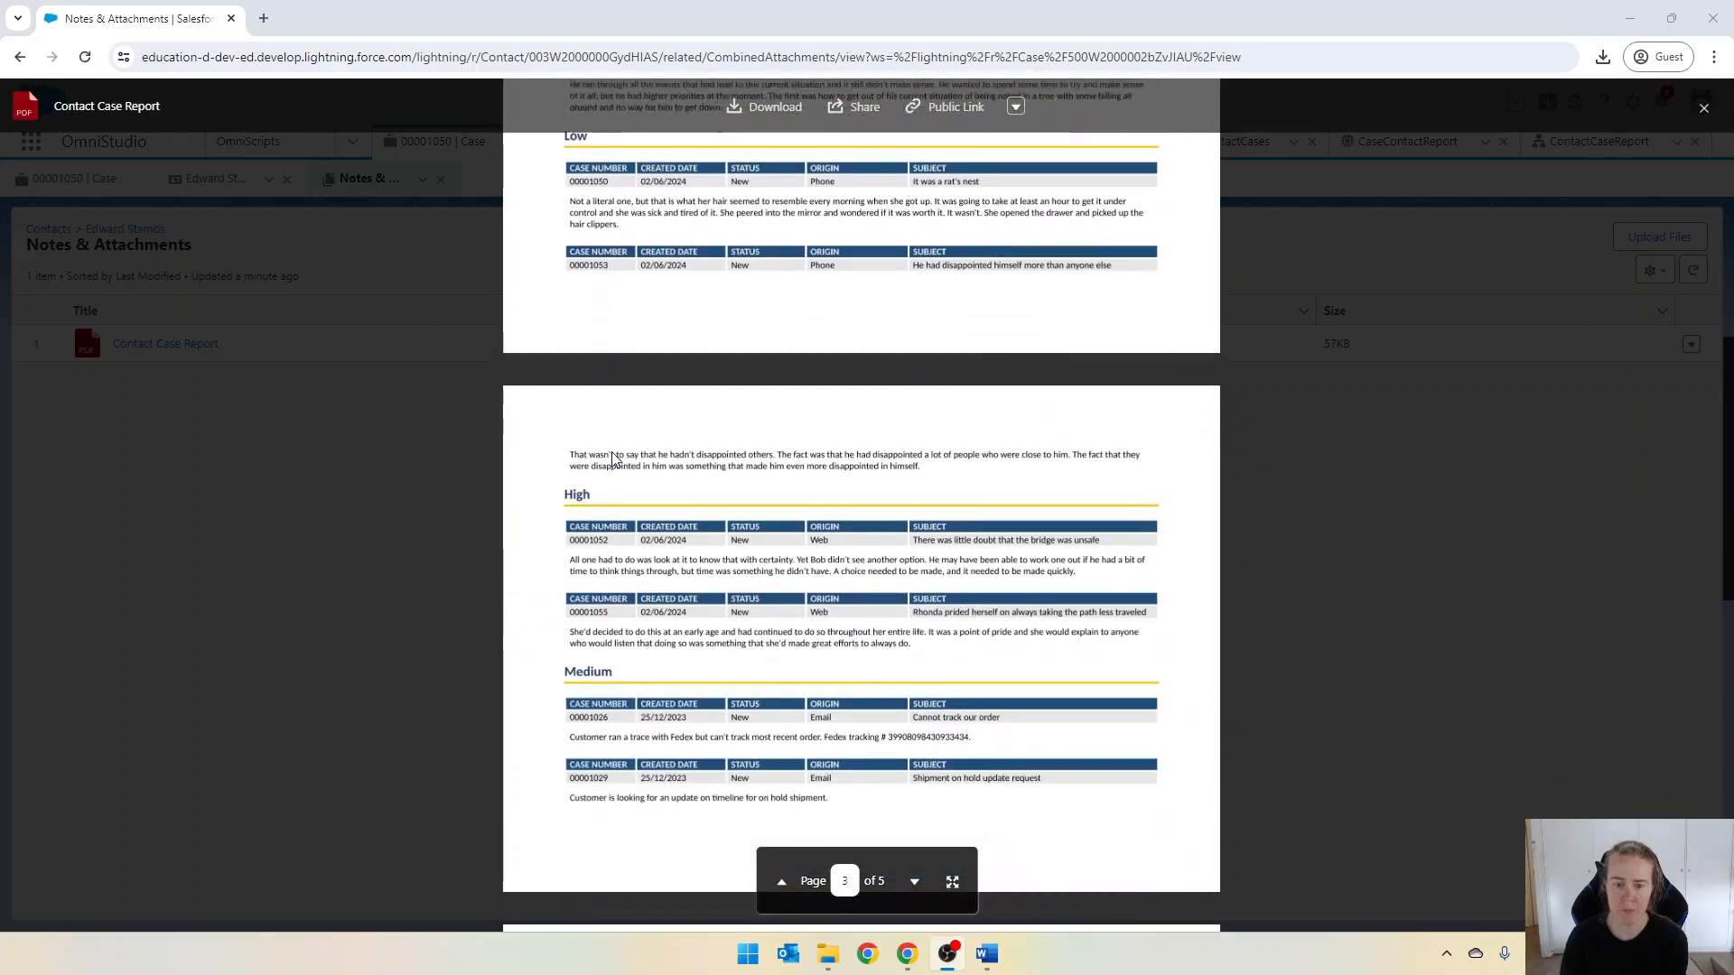
Step: Review the generated Contact Case Report PDF from its beginning and the Contact case report Word template, closing each one
scroll(610, 451, up, 10)
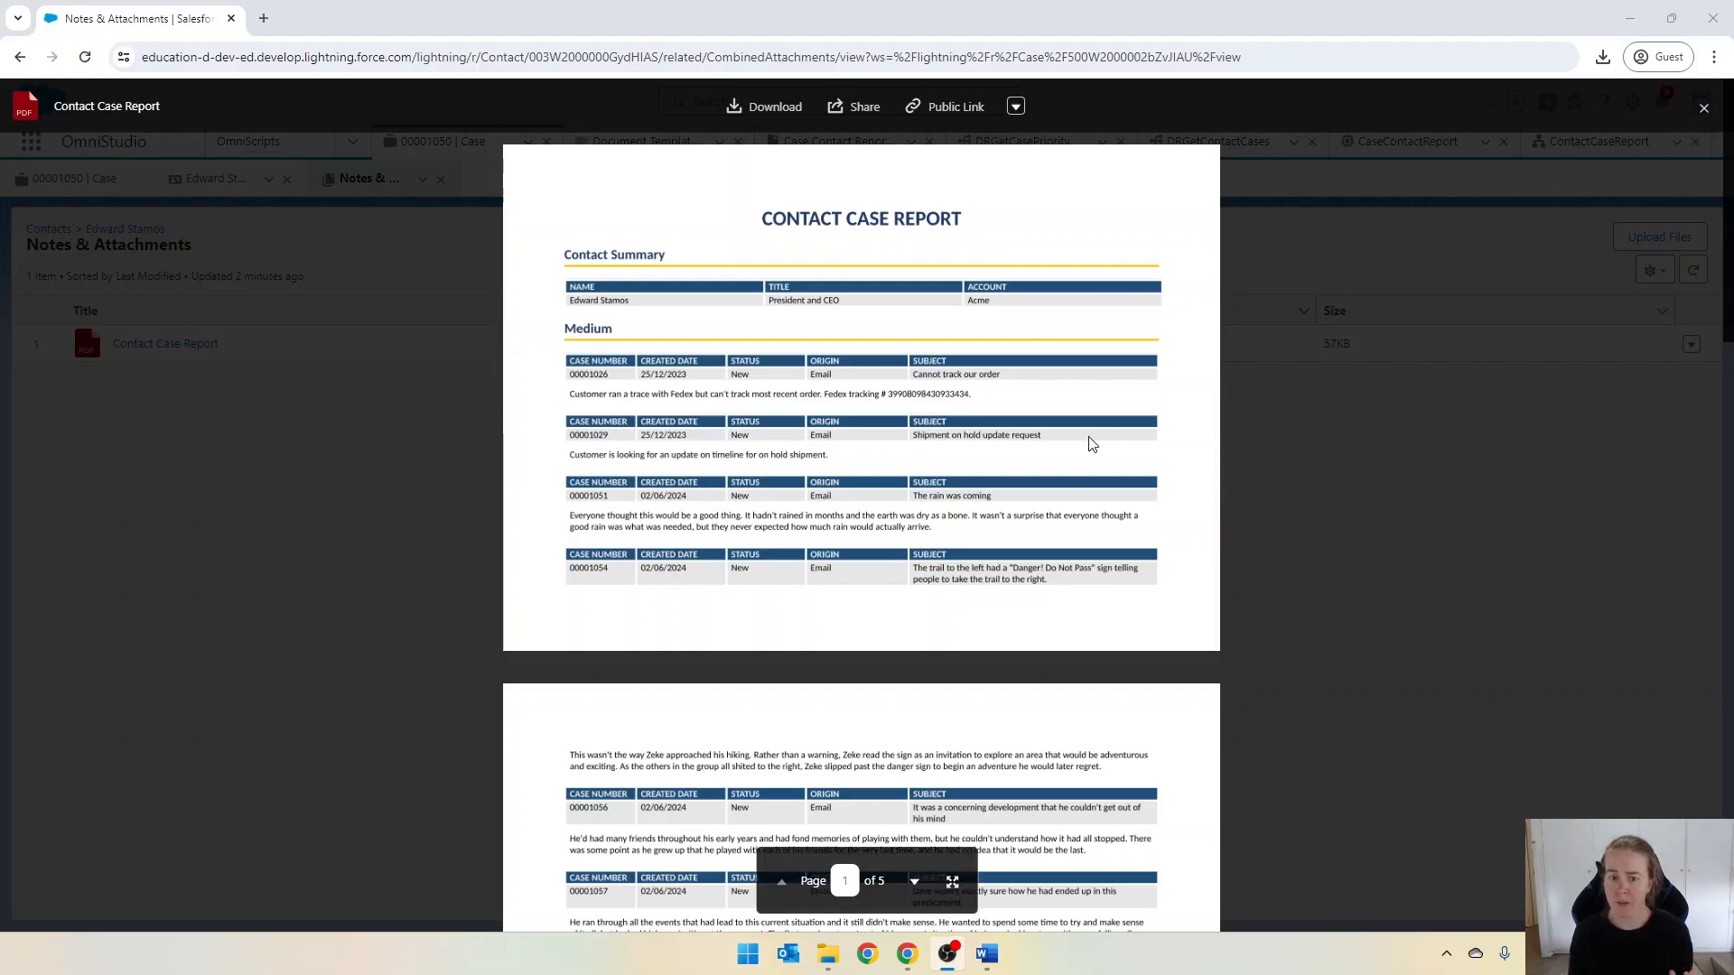
click(1704, 107)
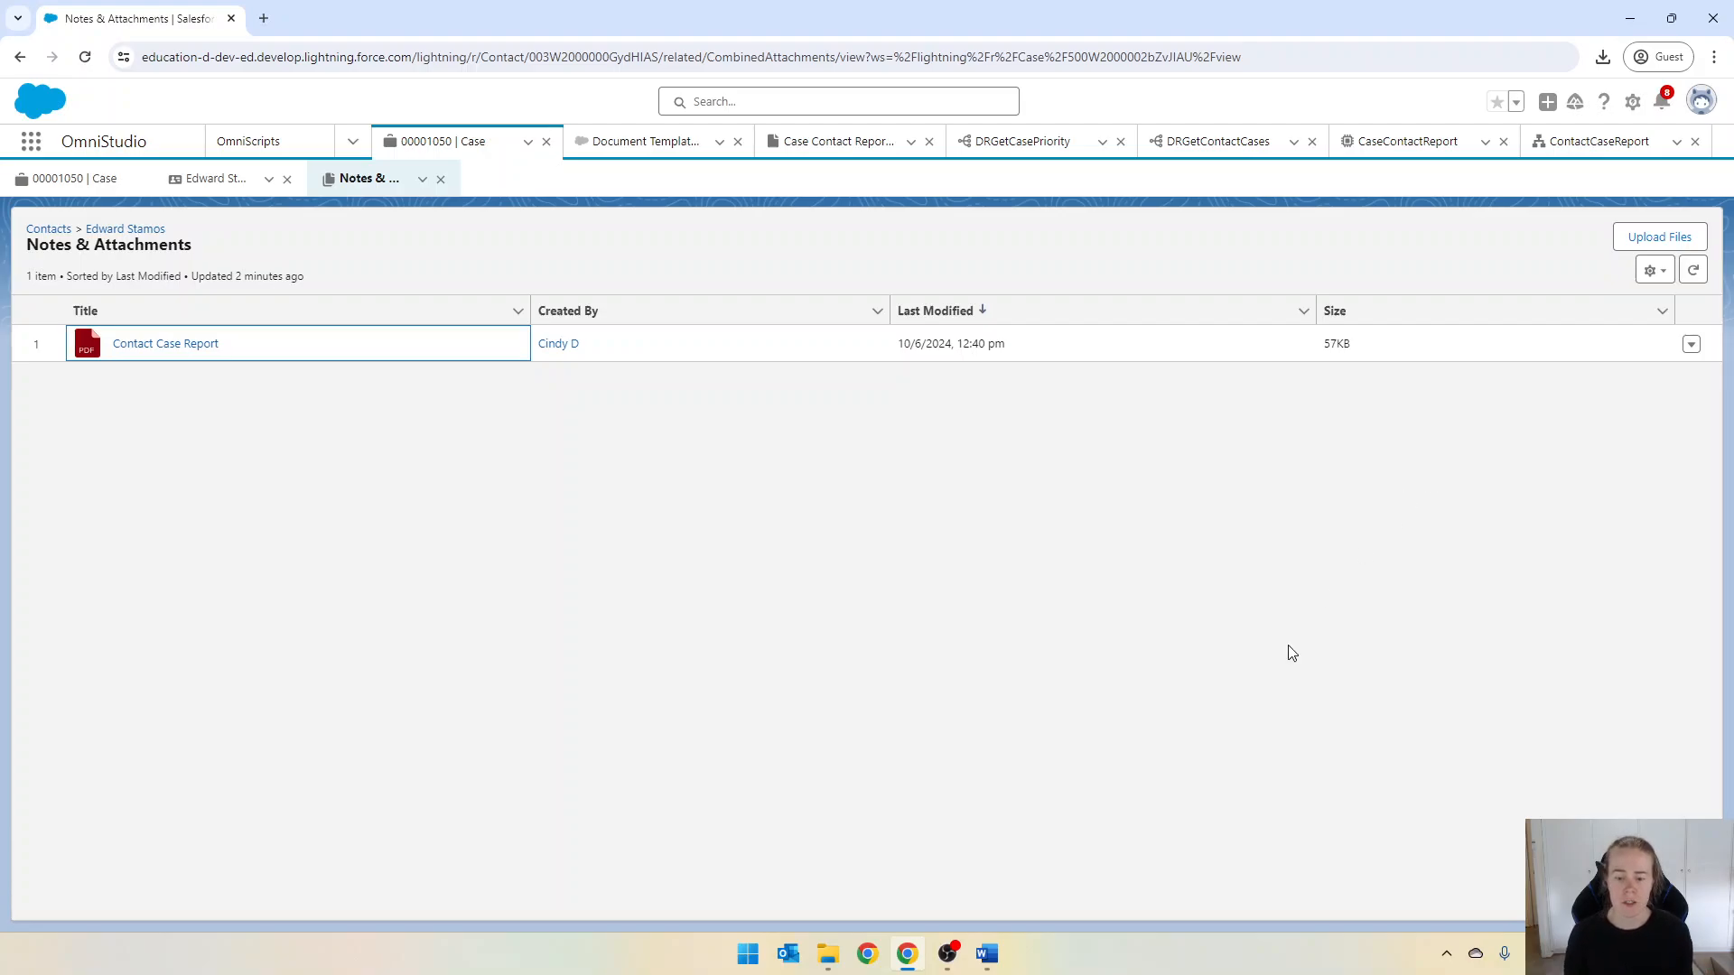
click(997, 961)
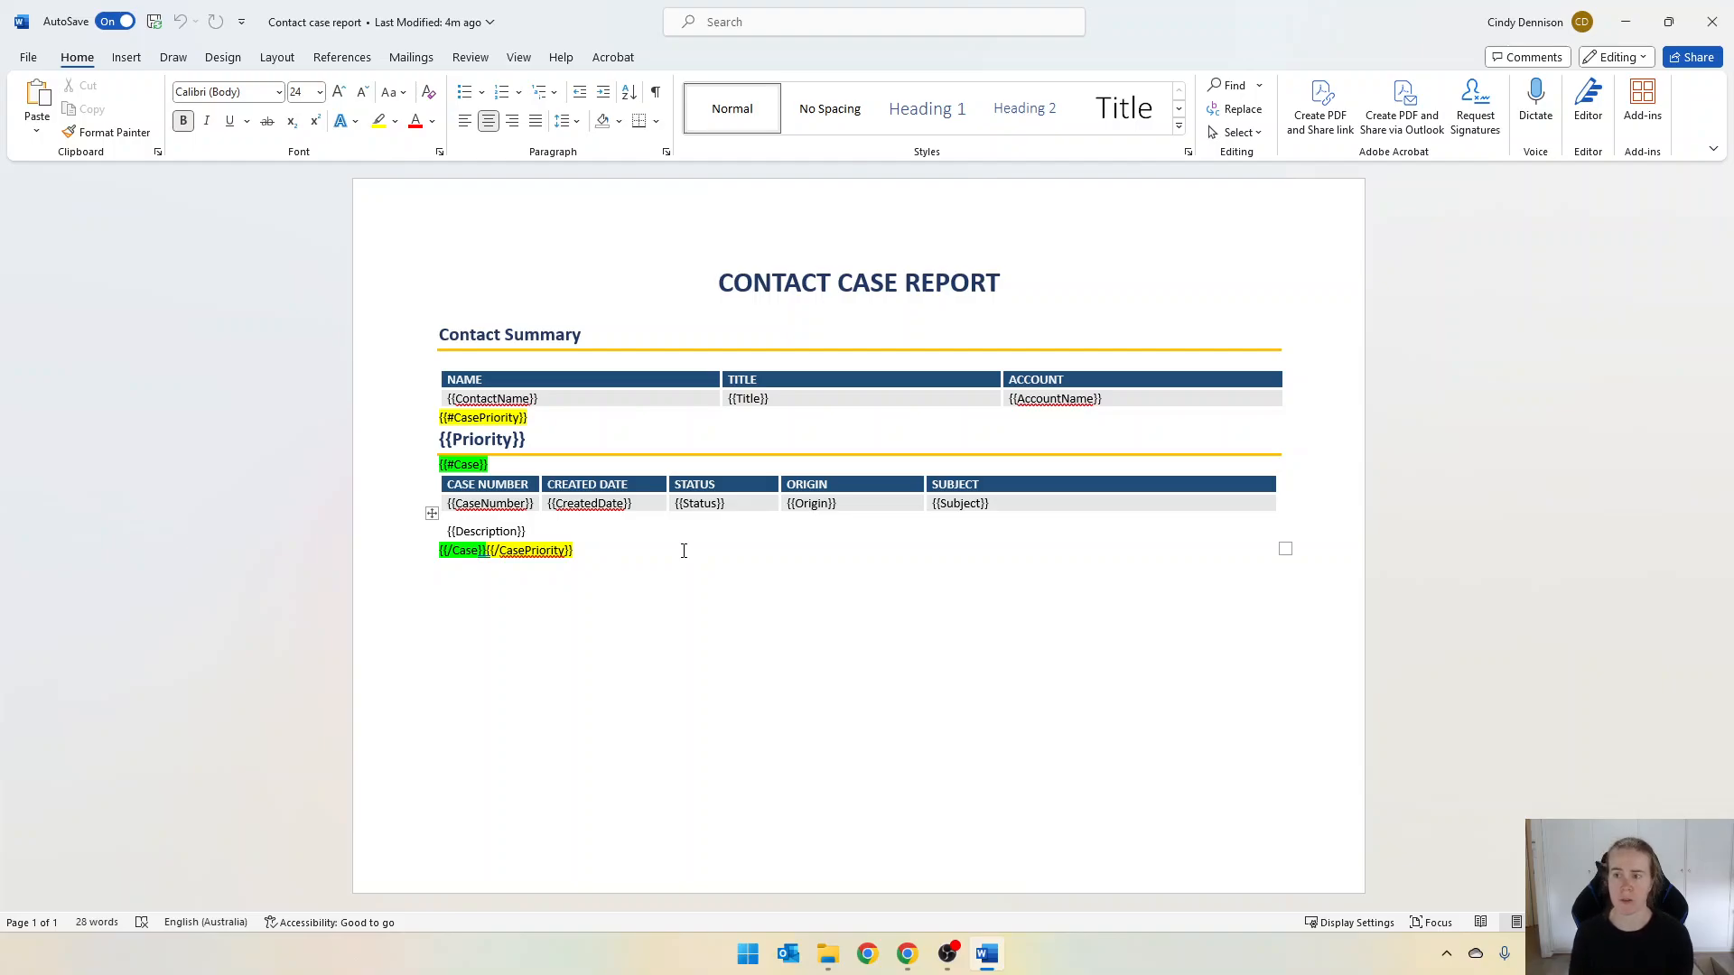
click(1711, 20)
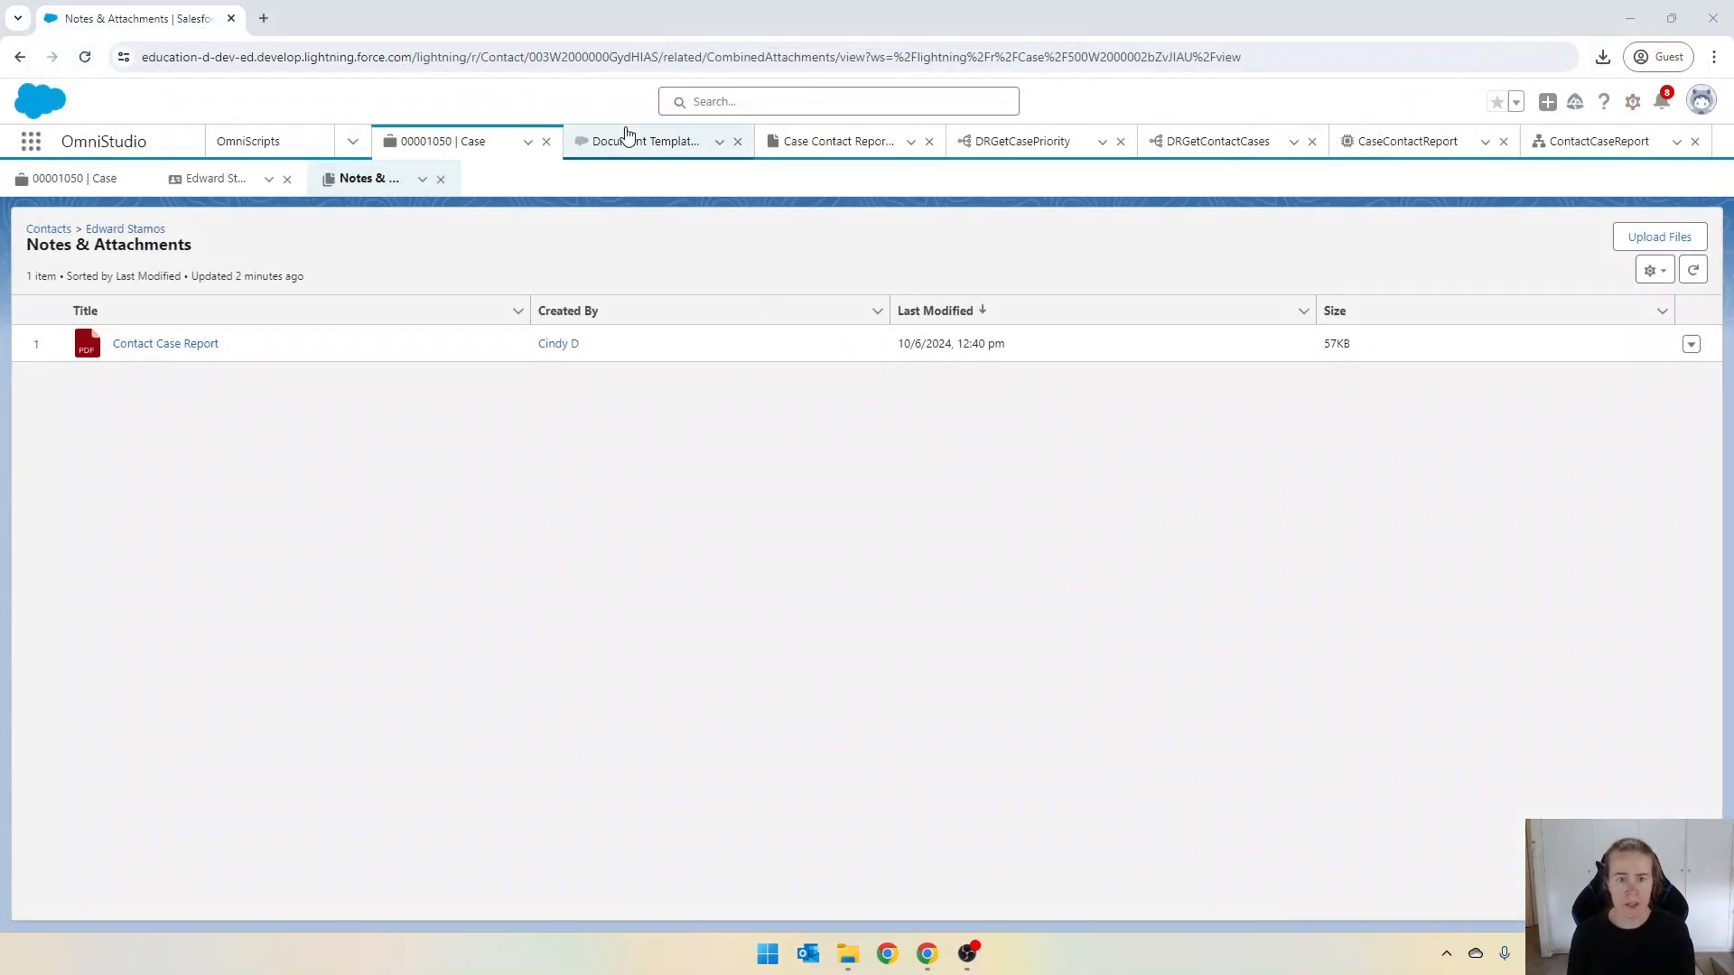
Step: Review the Case Contact Report document template in the designer and its record page, and highlight the record ID in the page URL
click(629, 141)
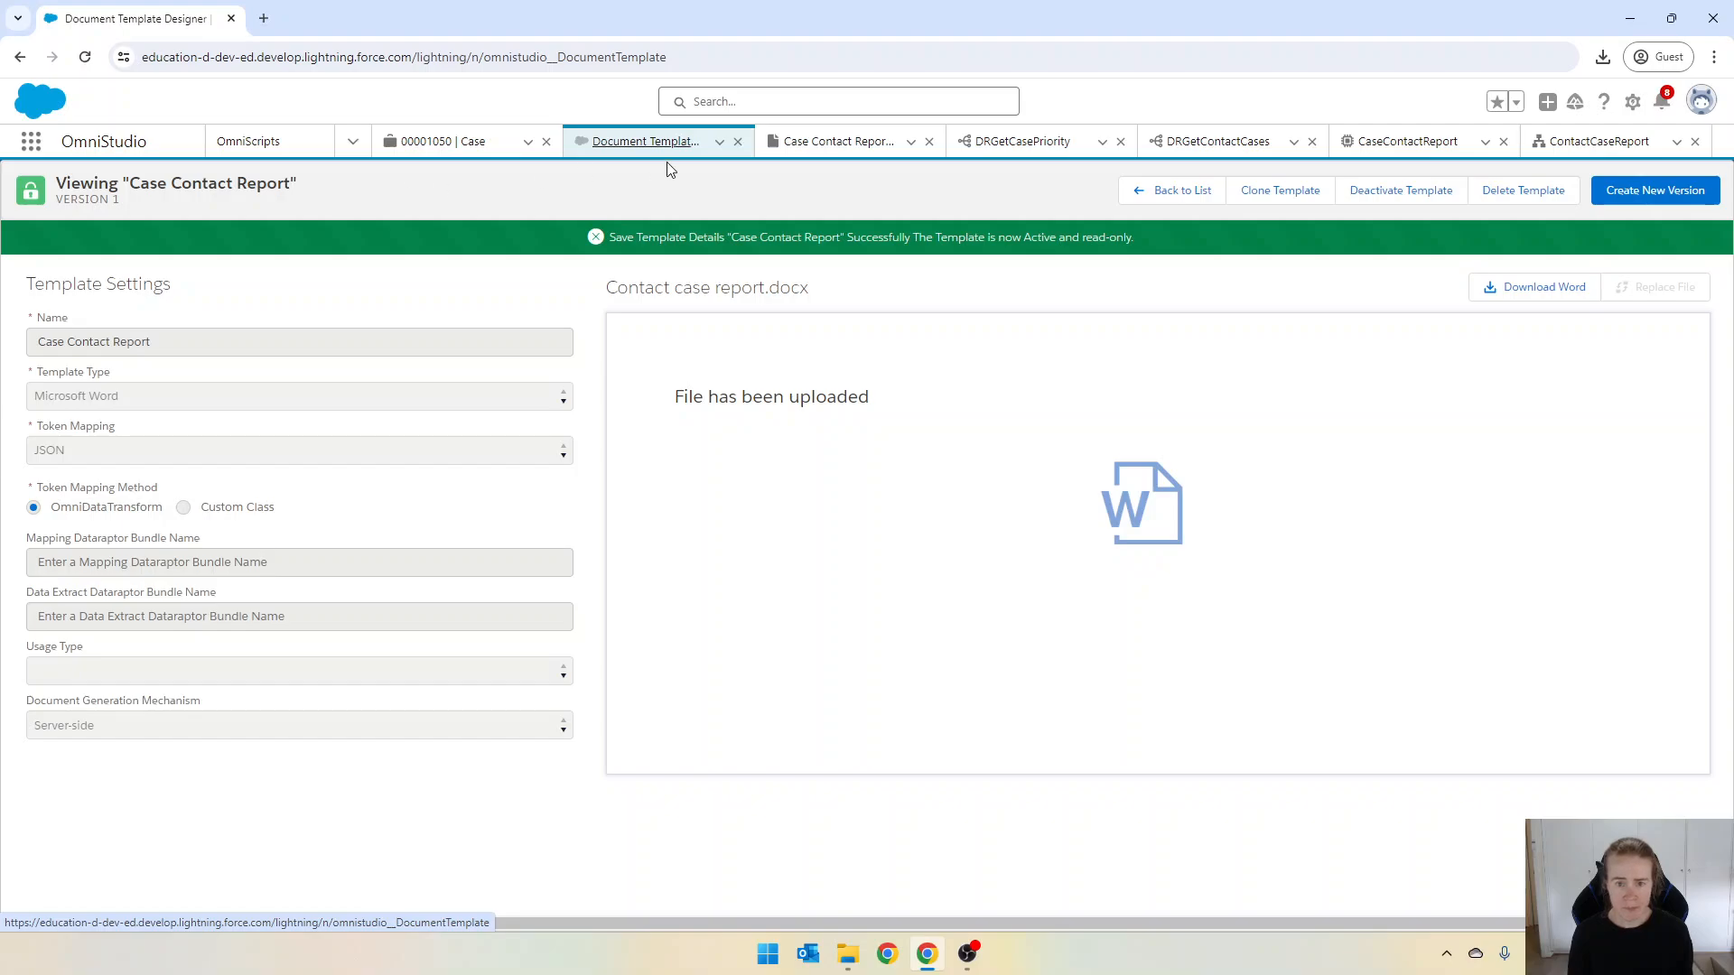
click(835, 141)
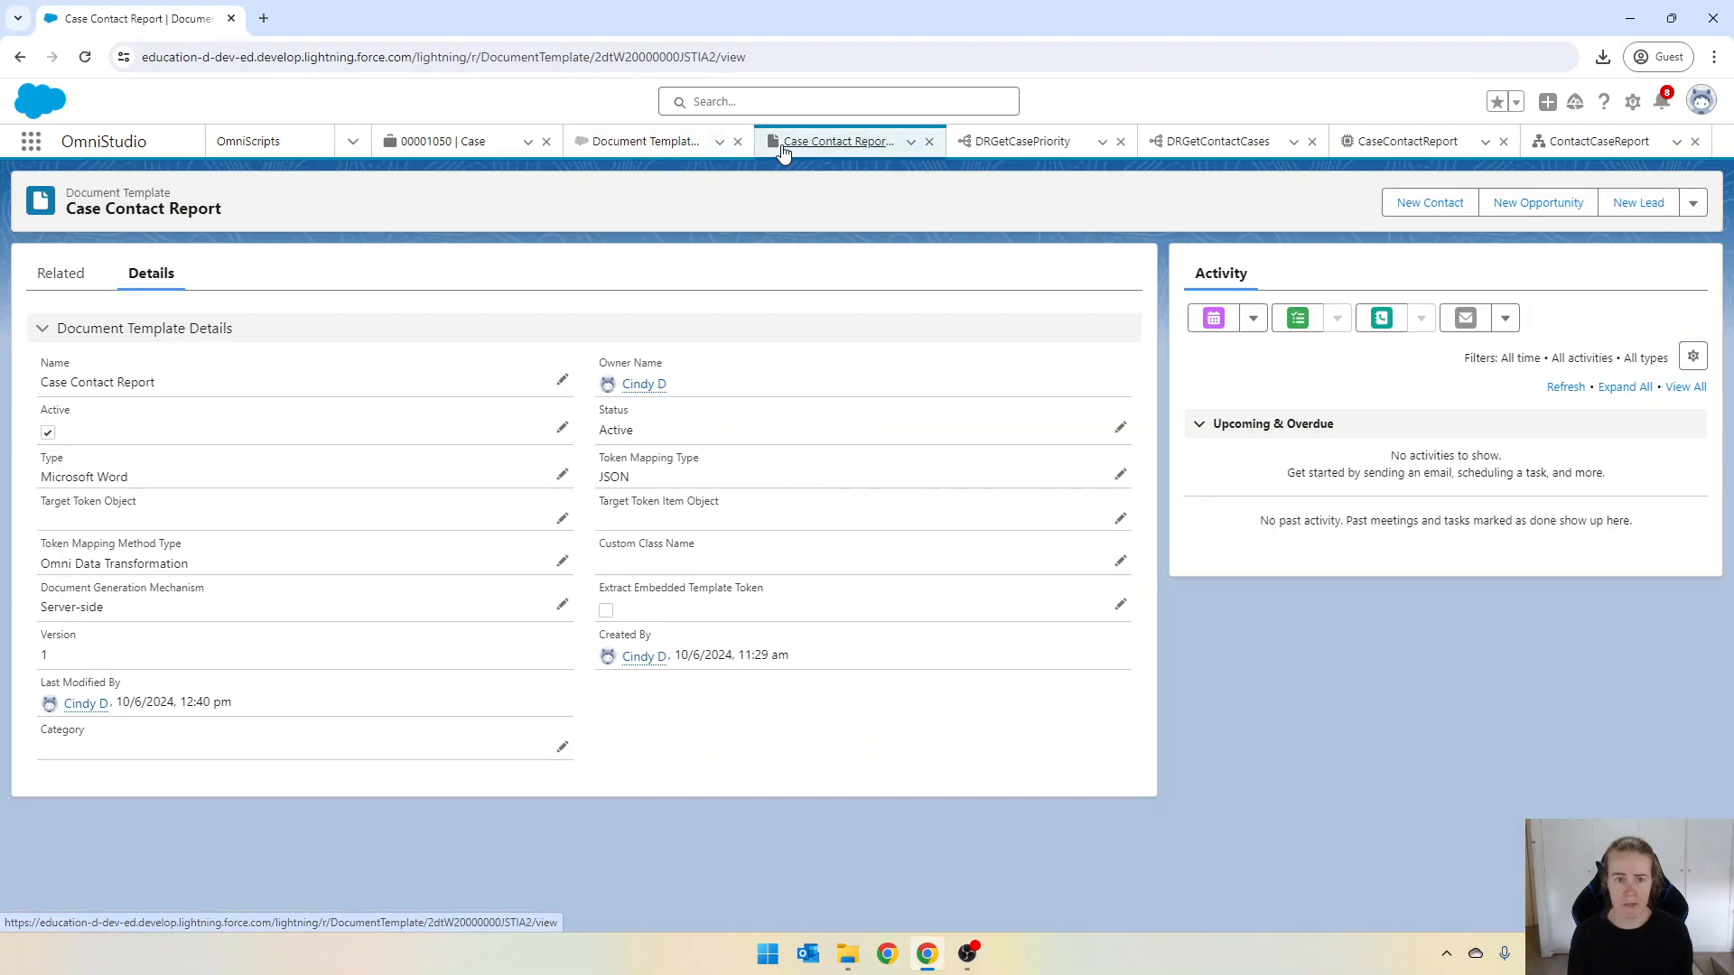
click(626, 56)
double_click(695, 57)
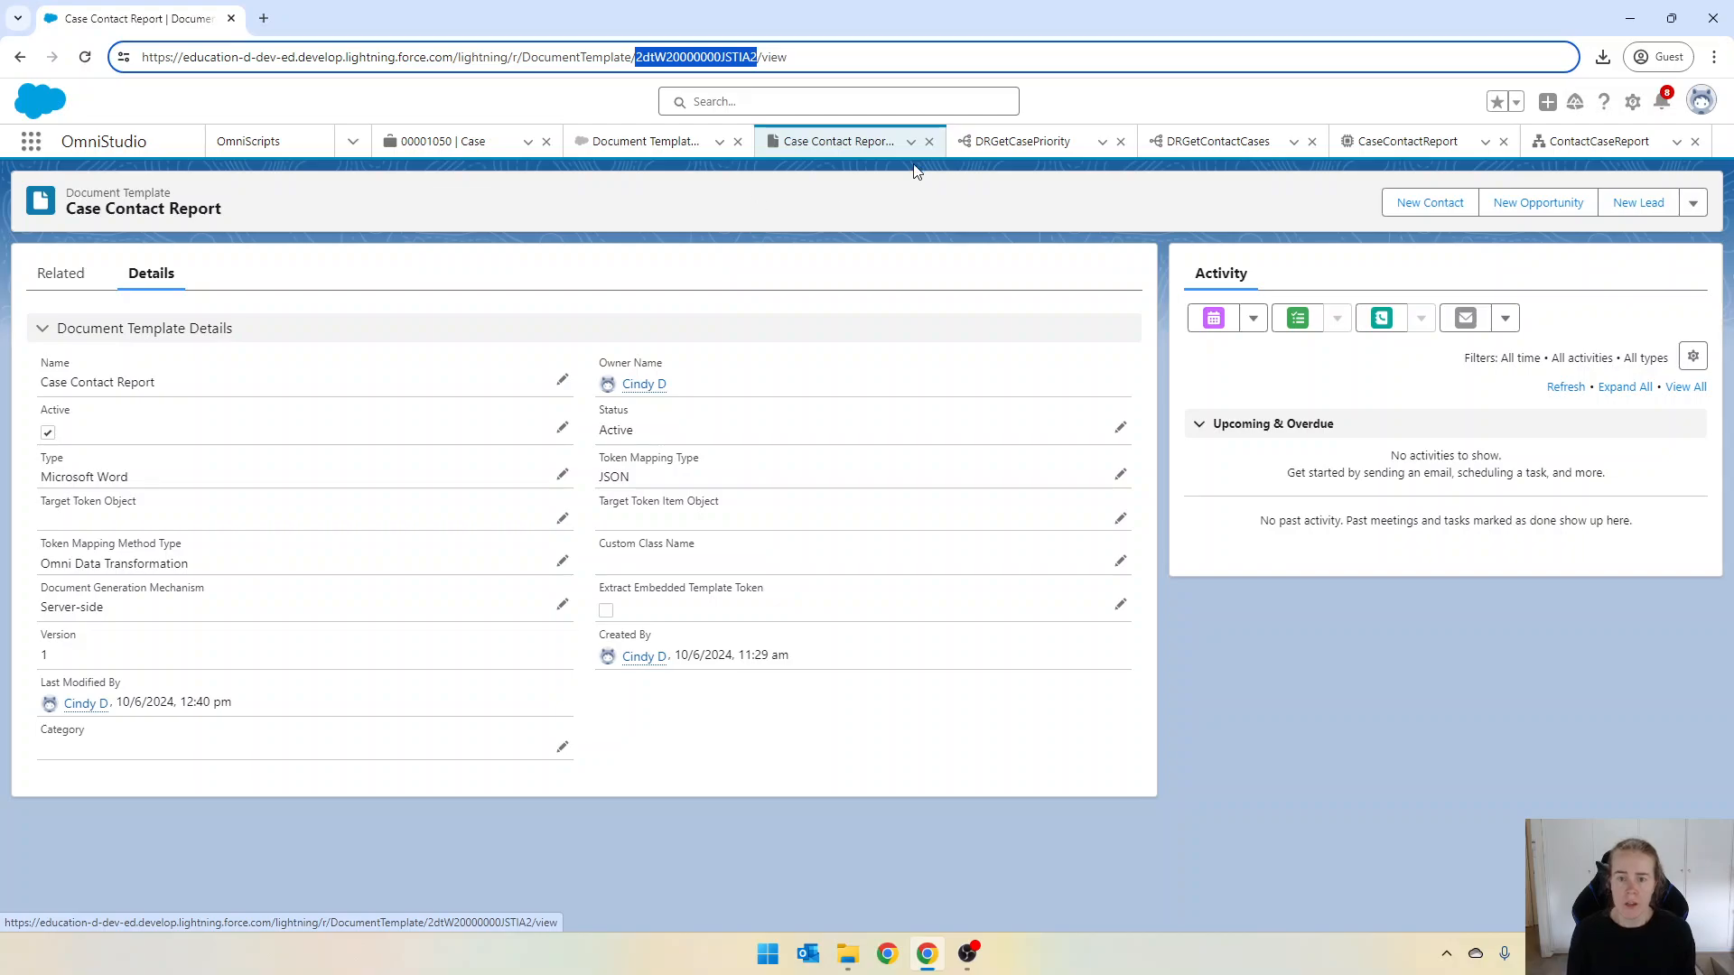
Step: Inspect the extract step and output mapping of the DRGetCasePriority DataRaptor and execute its preview with the existing contact Id
click(1015, 142)
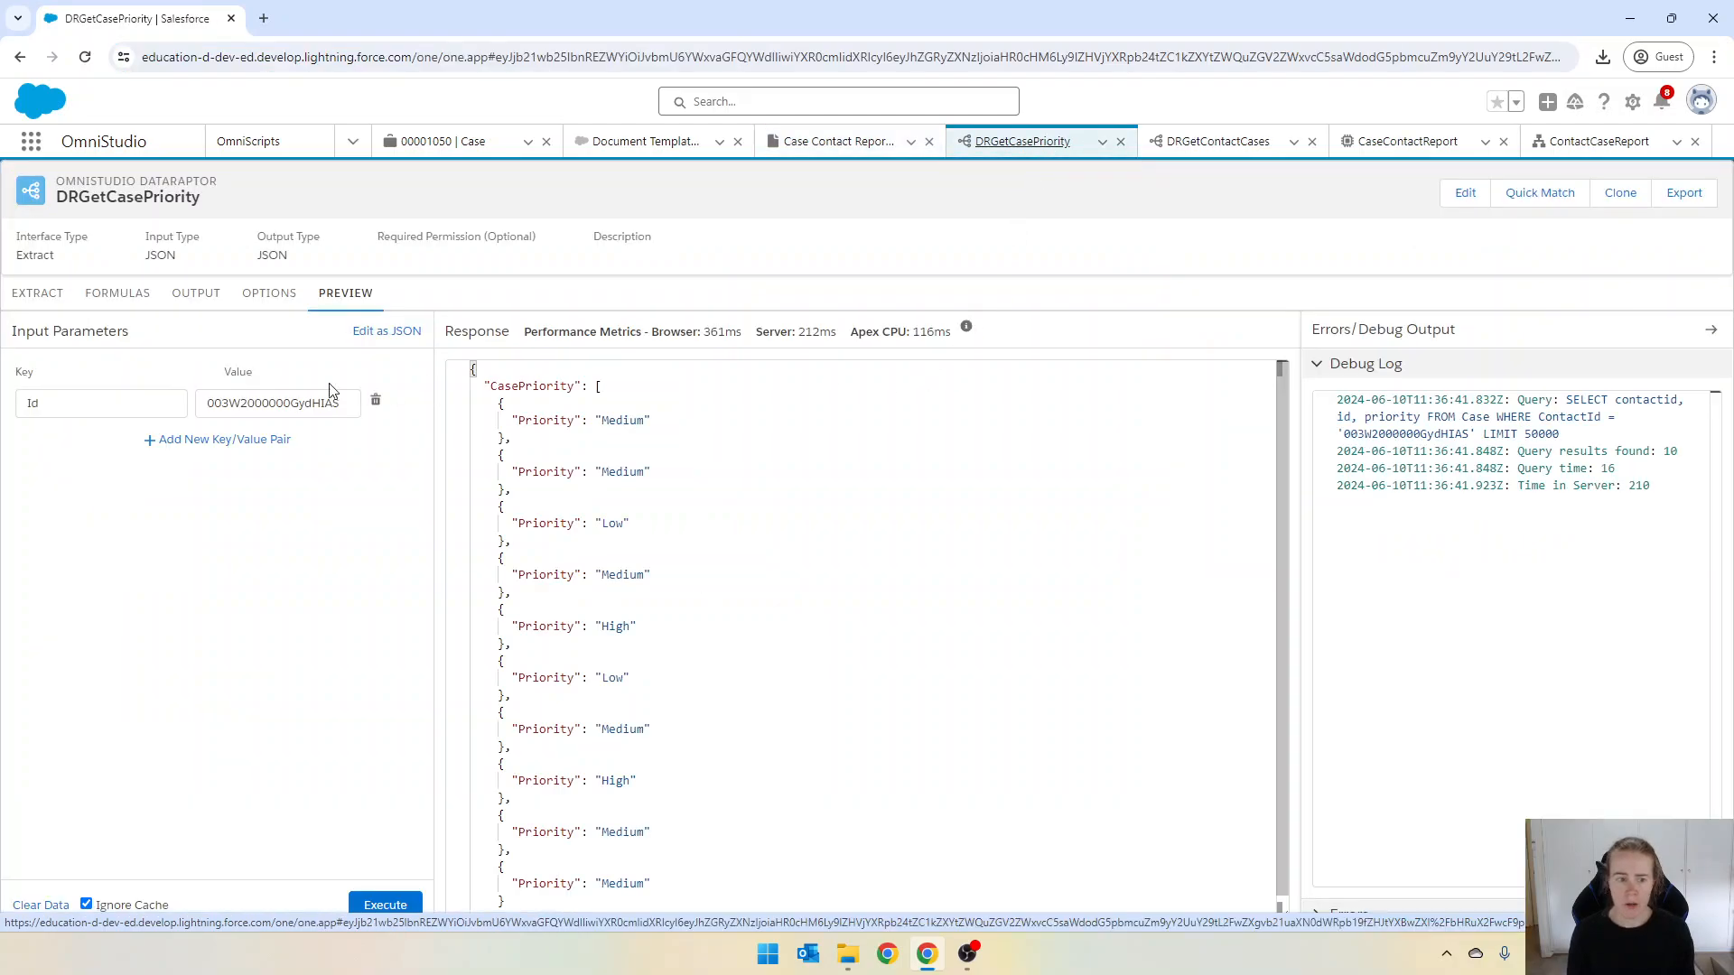
click(36, 293)
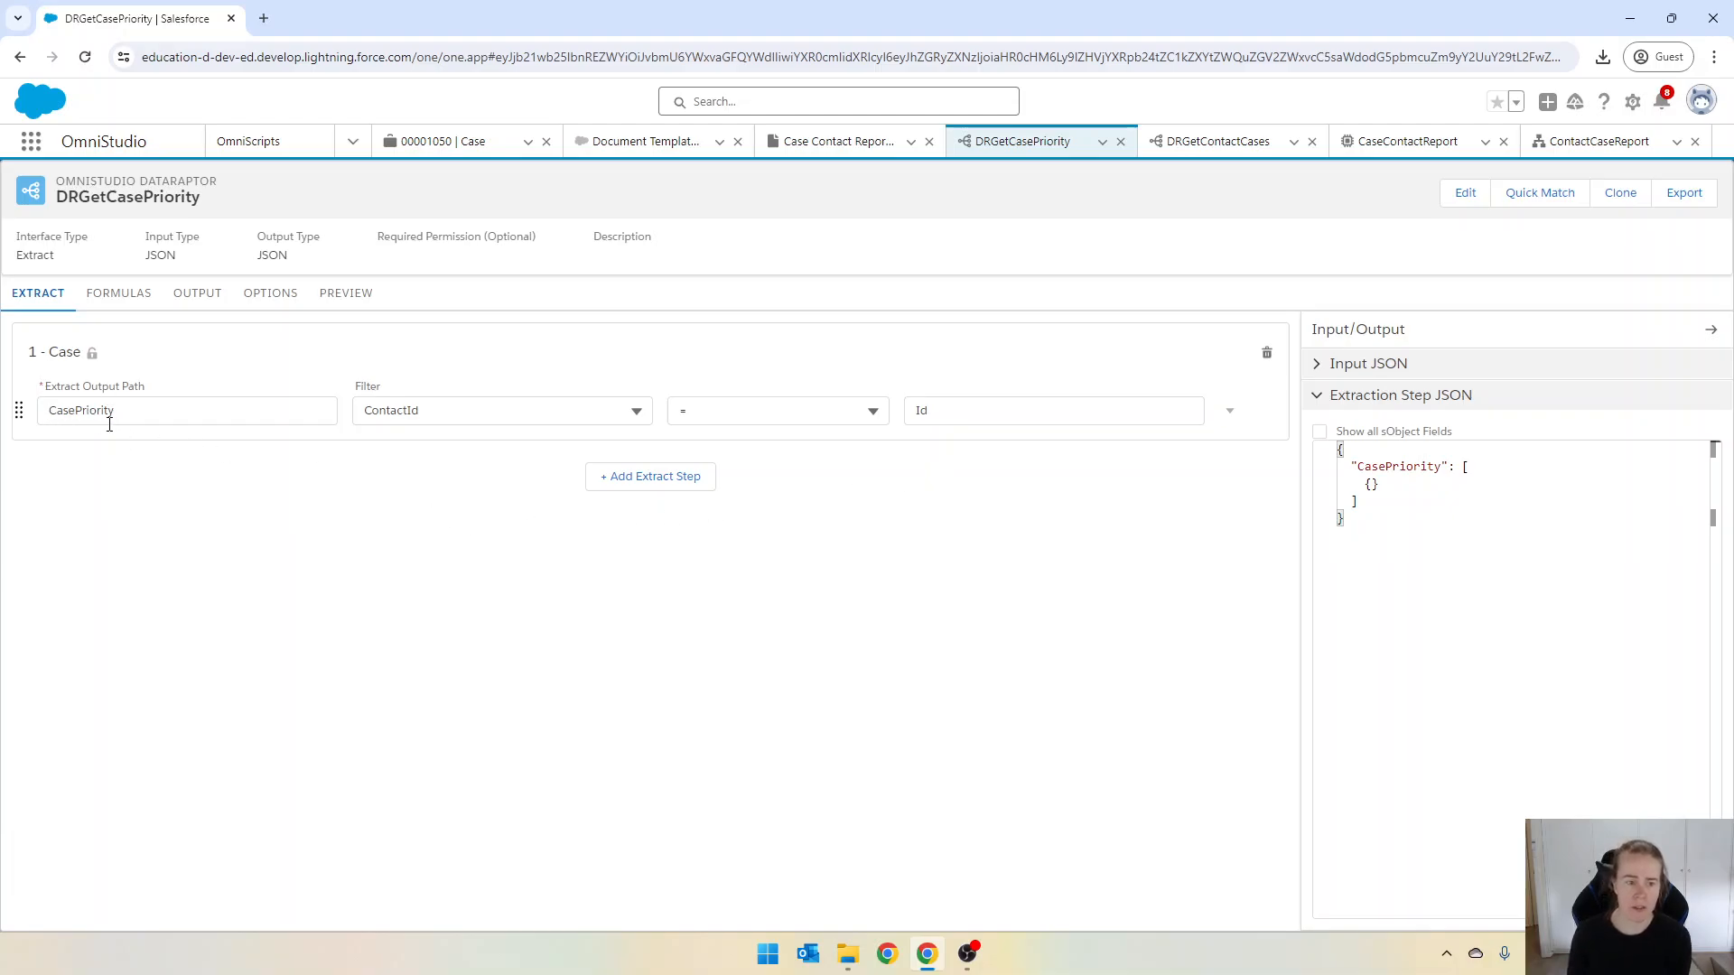
click(200, 296)
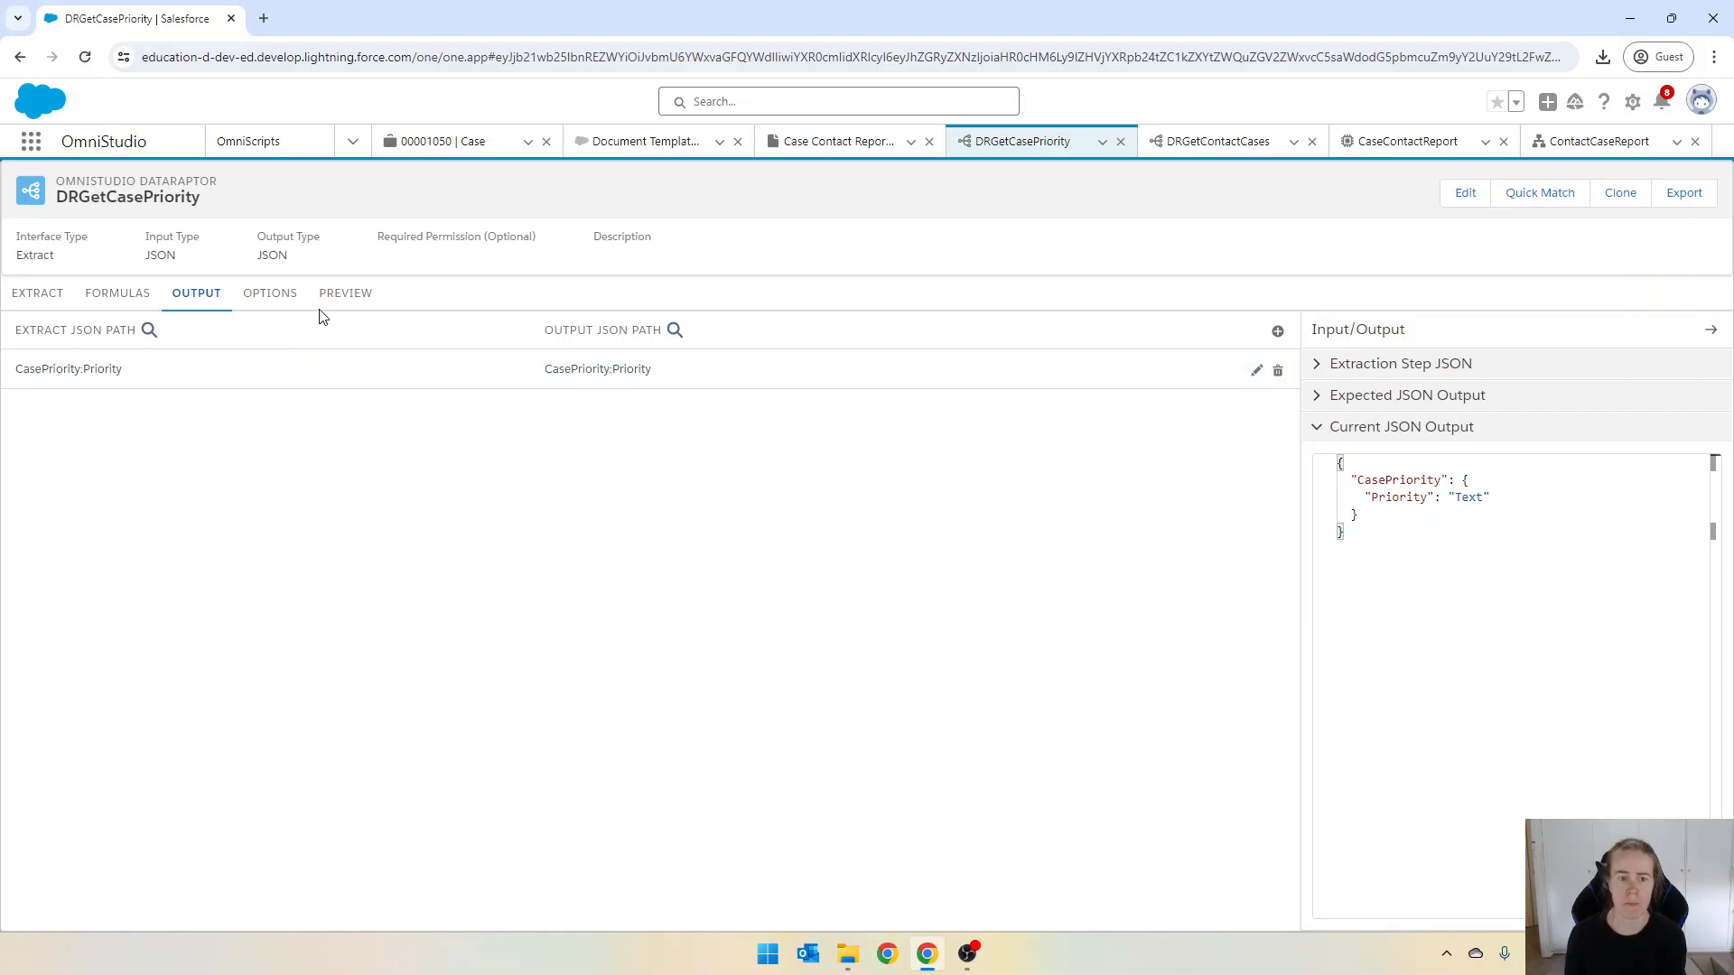
click(343, 298)
click(390, 906)
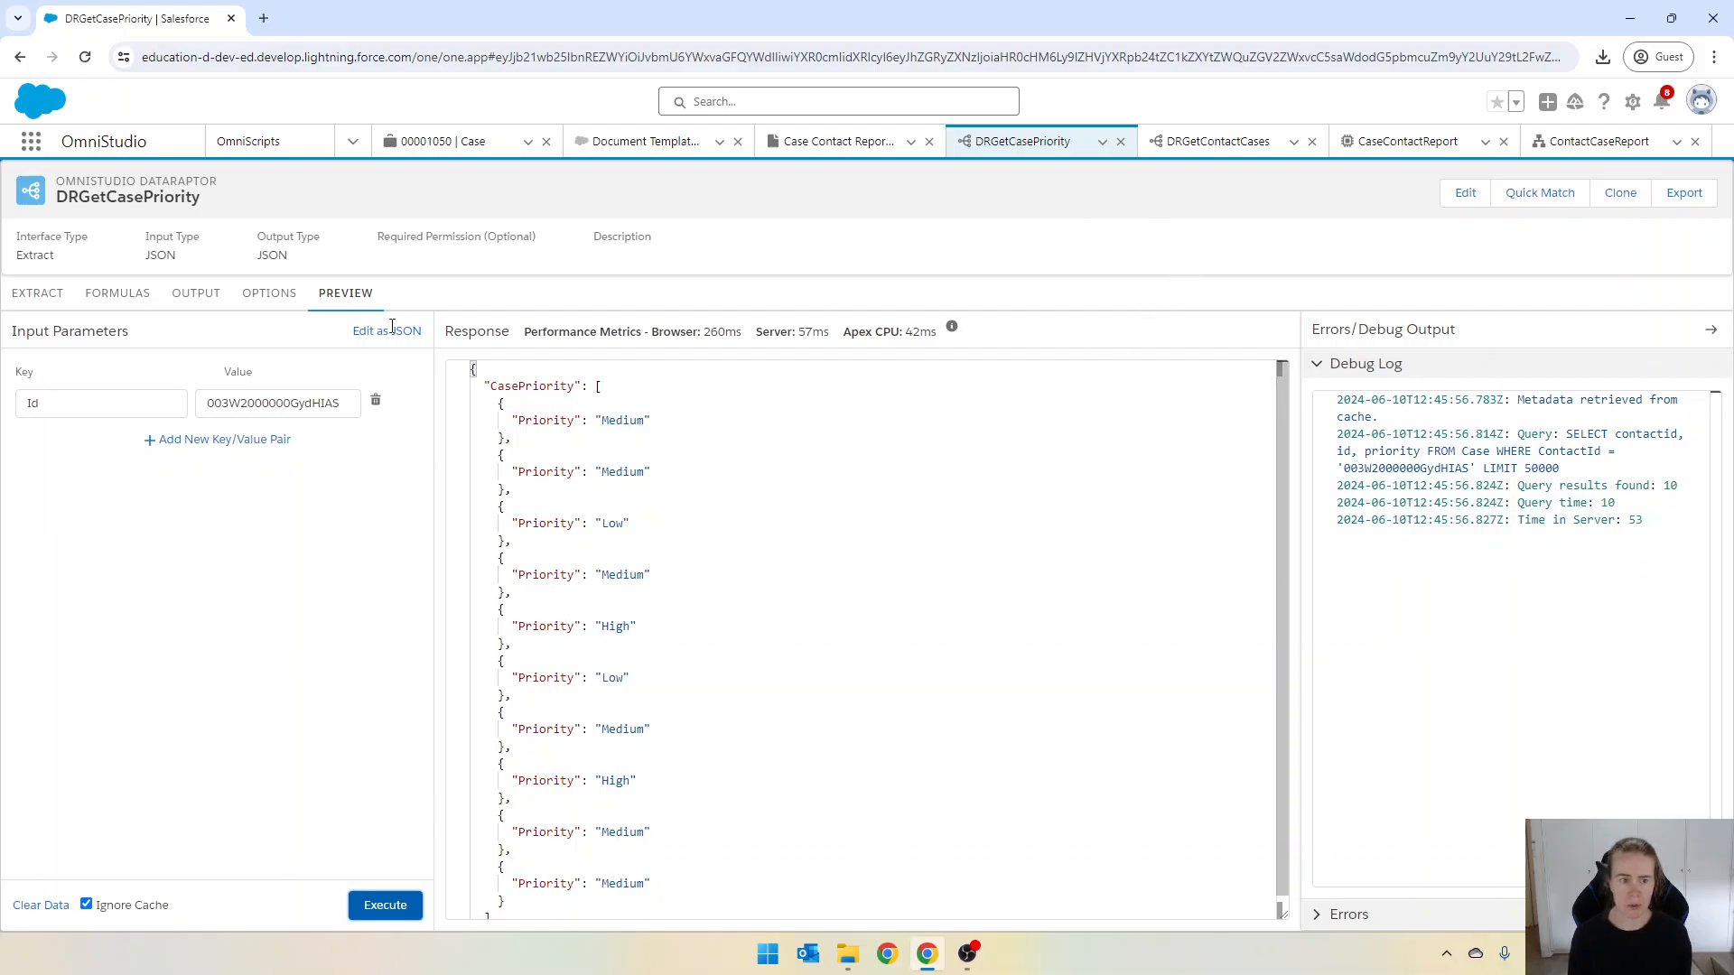
Step: Examine the properties of the DRGetCasePriority and DedupeCasePriority actions in the CaseContactReport integration procedure
click(1382, 143)
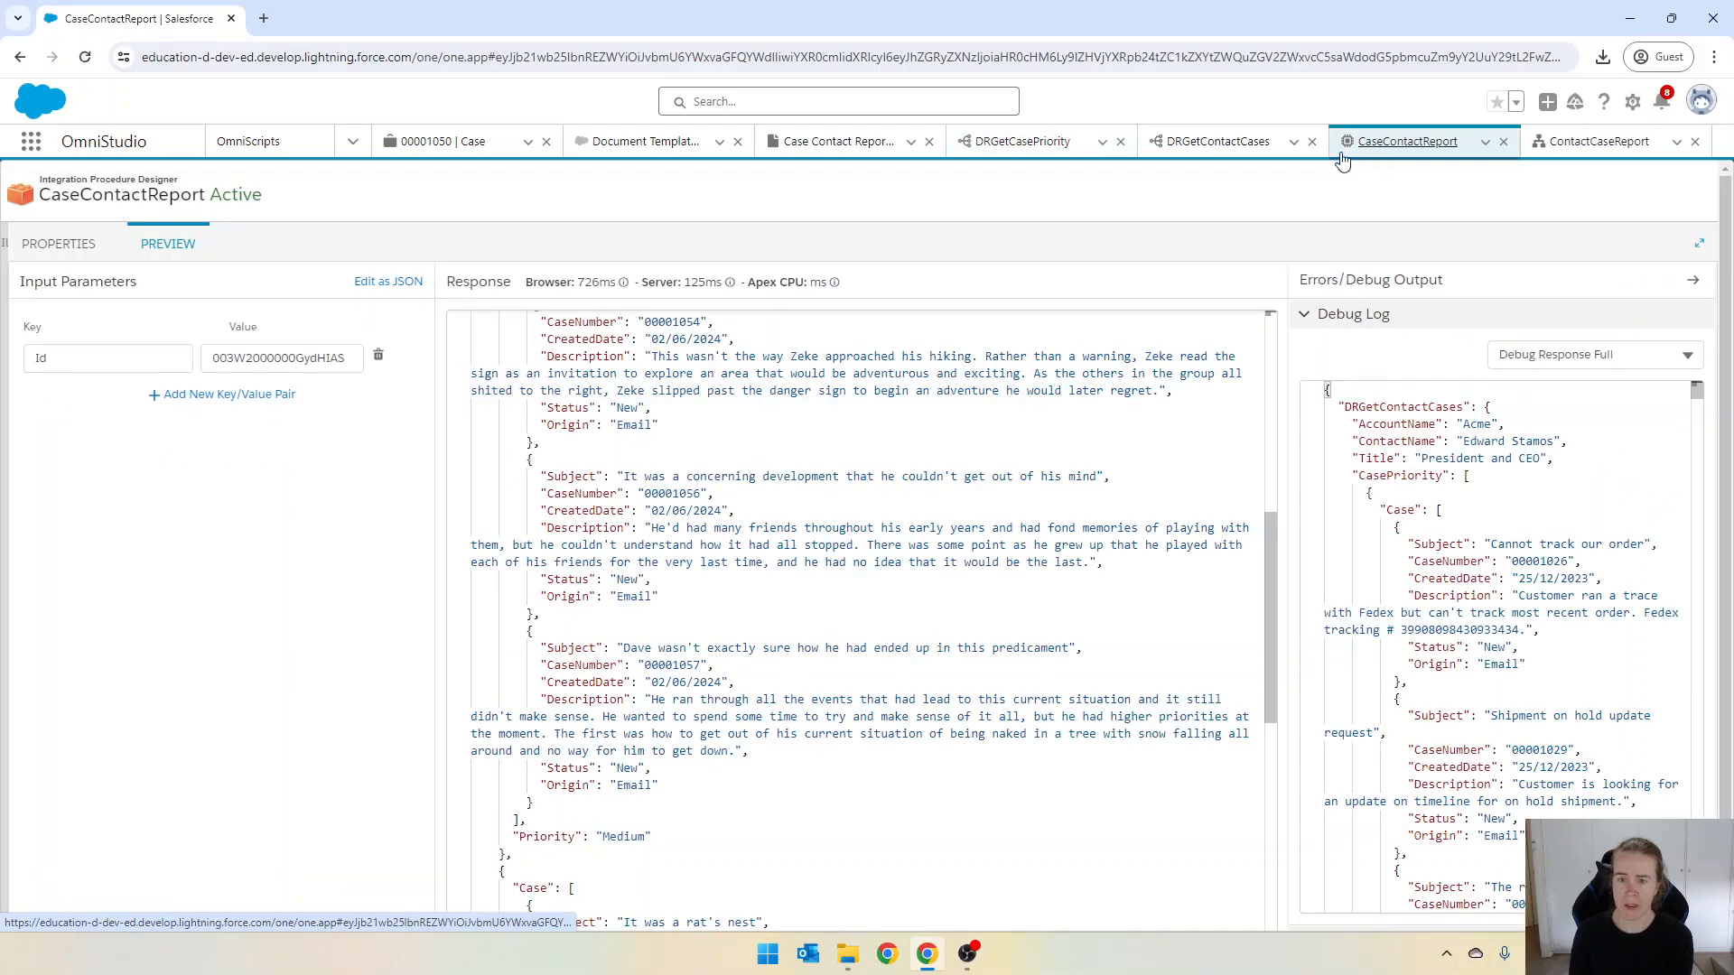
click(27, 258)
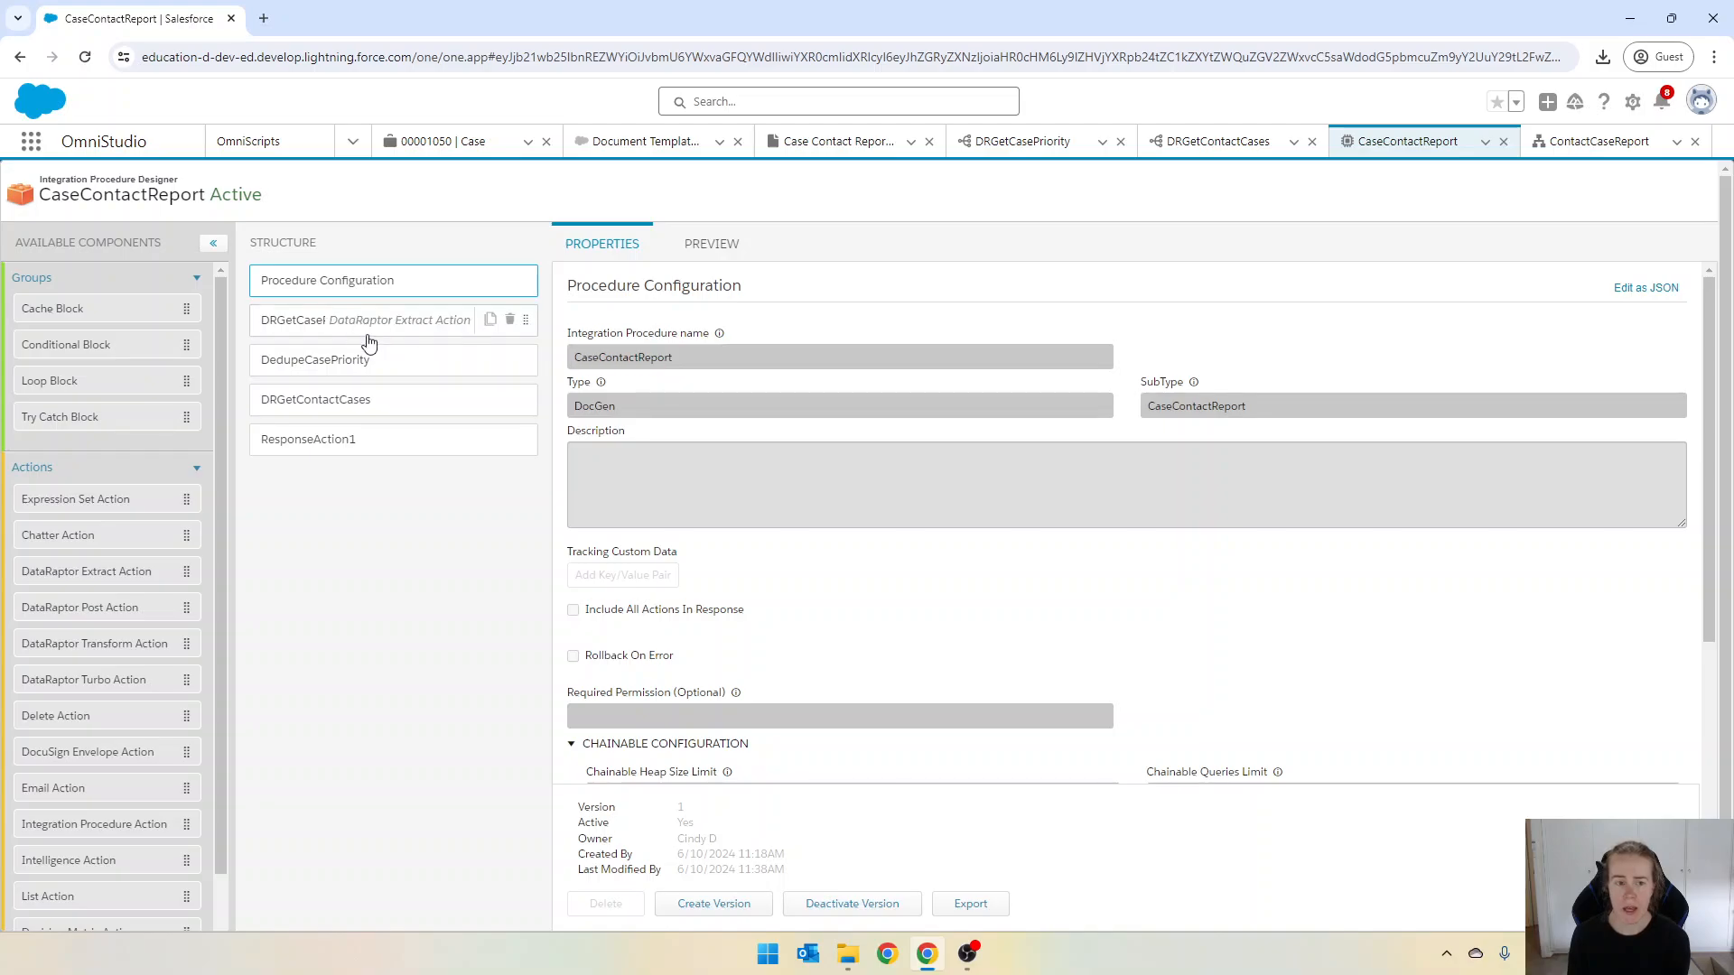
click(310, 323)
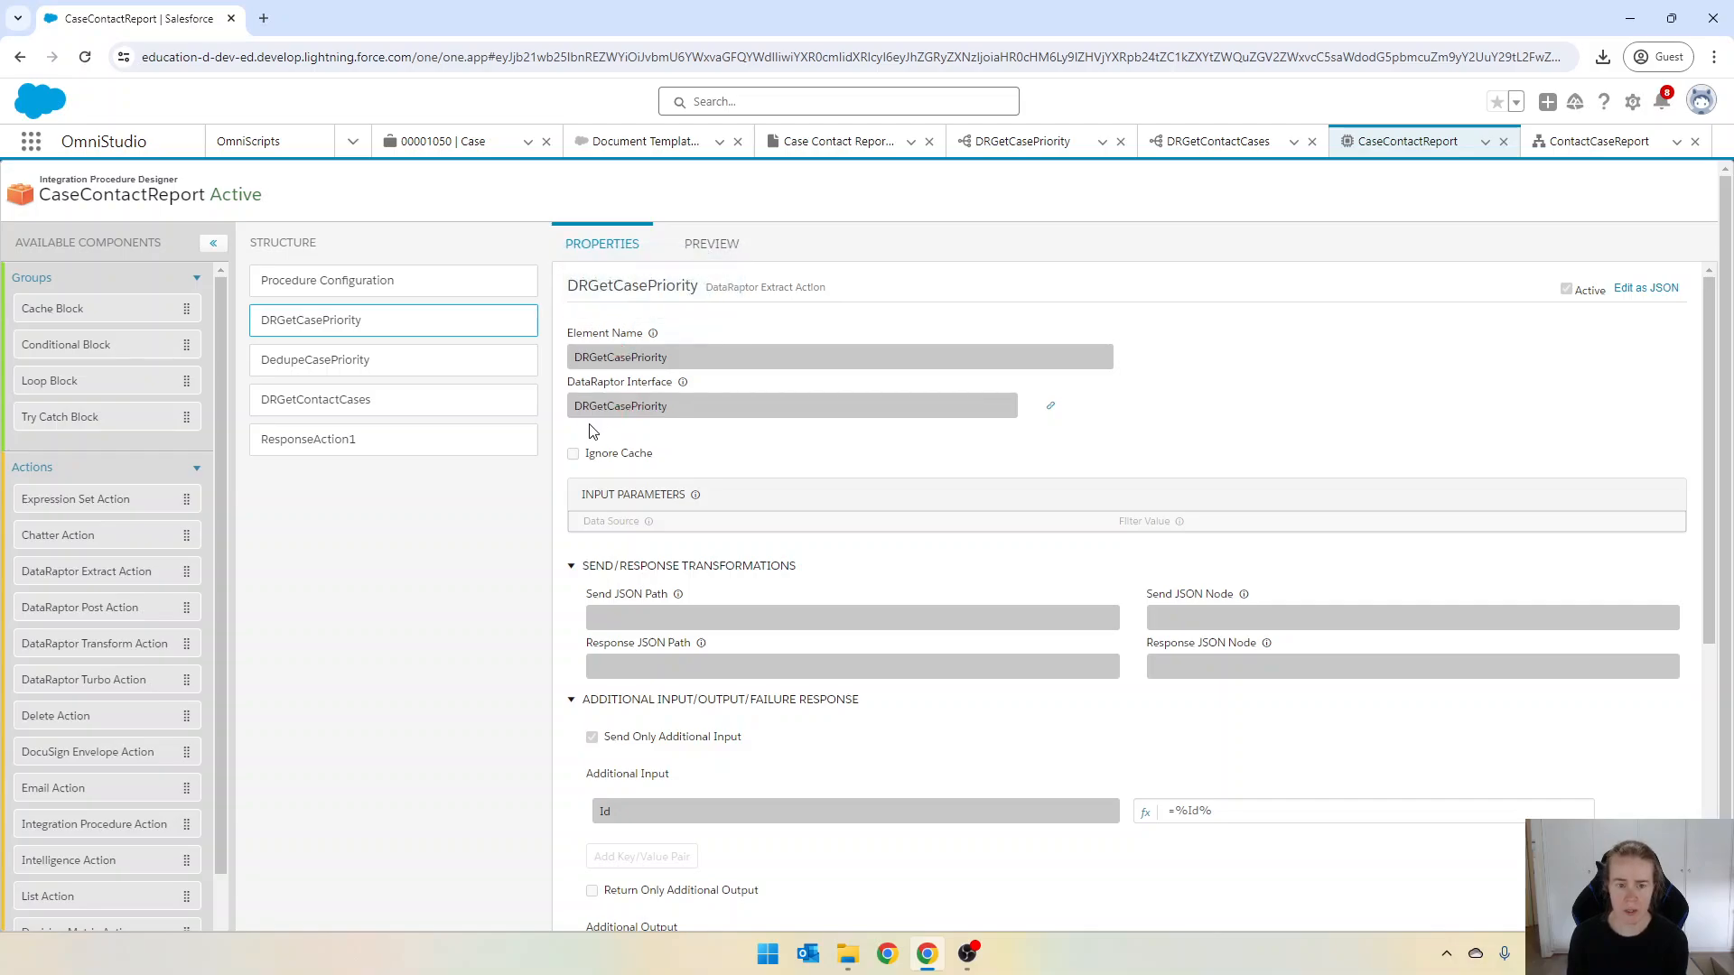
scroll(781, 461, down, 3)
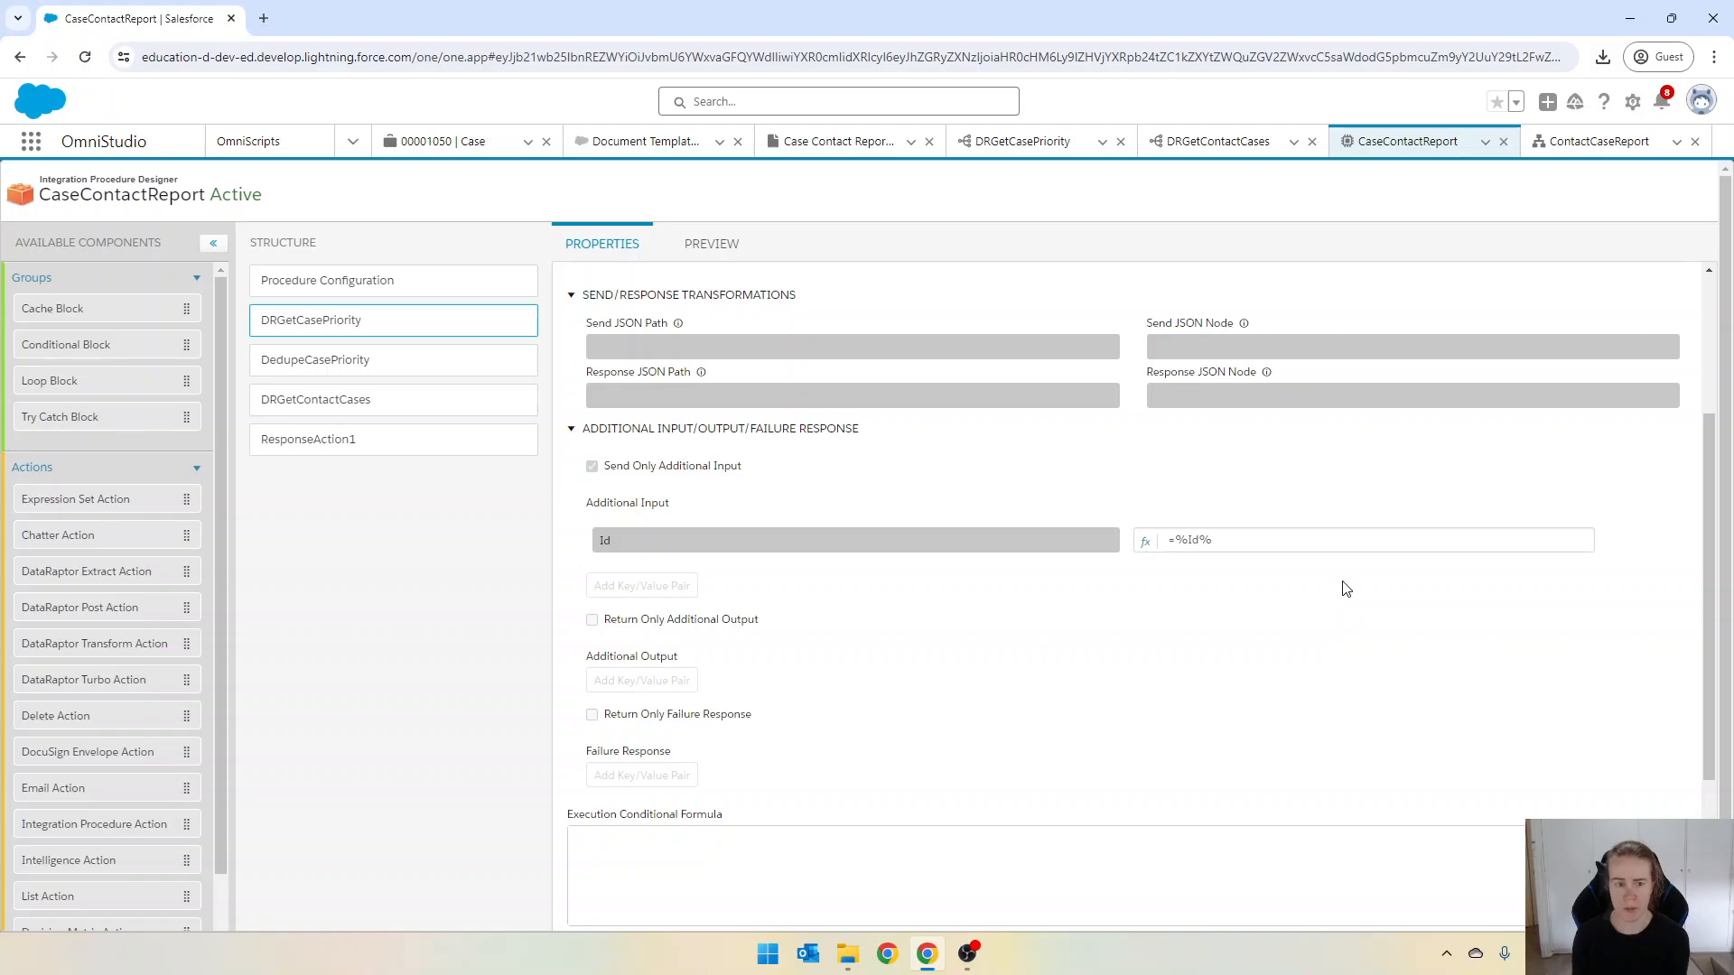
click(318, 367)
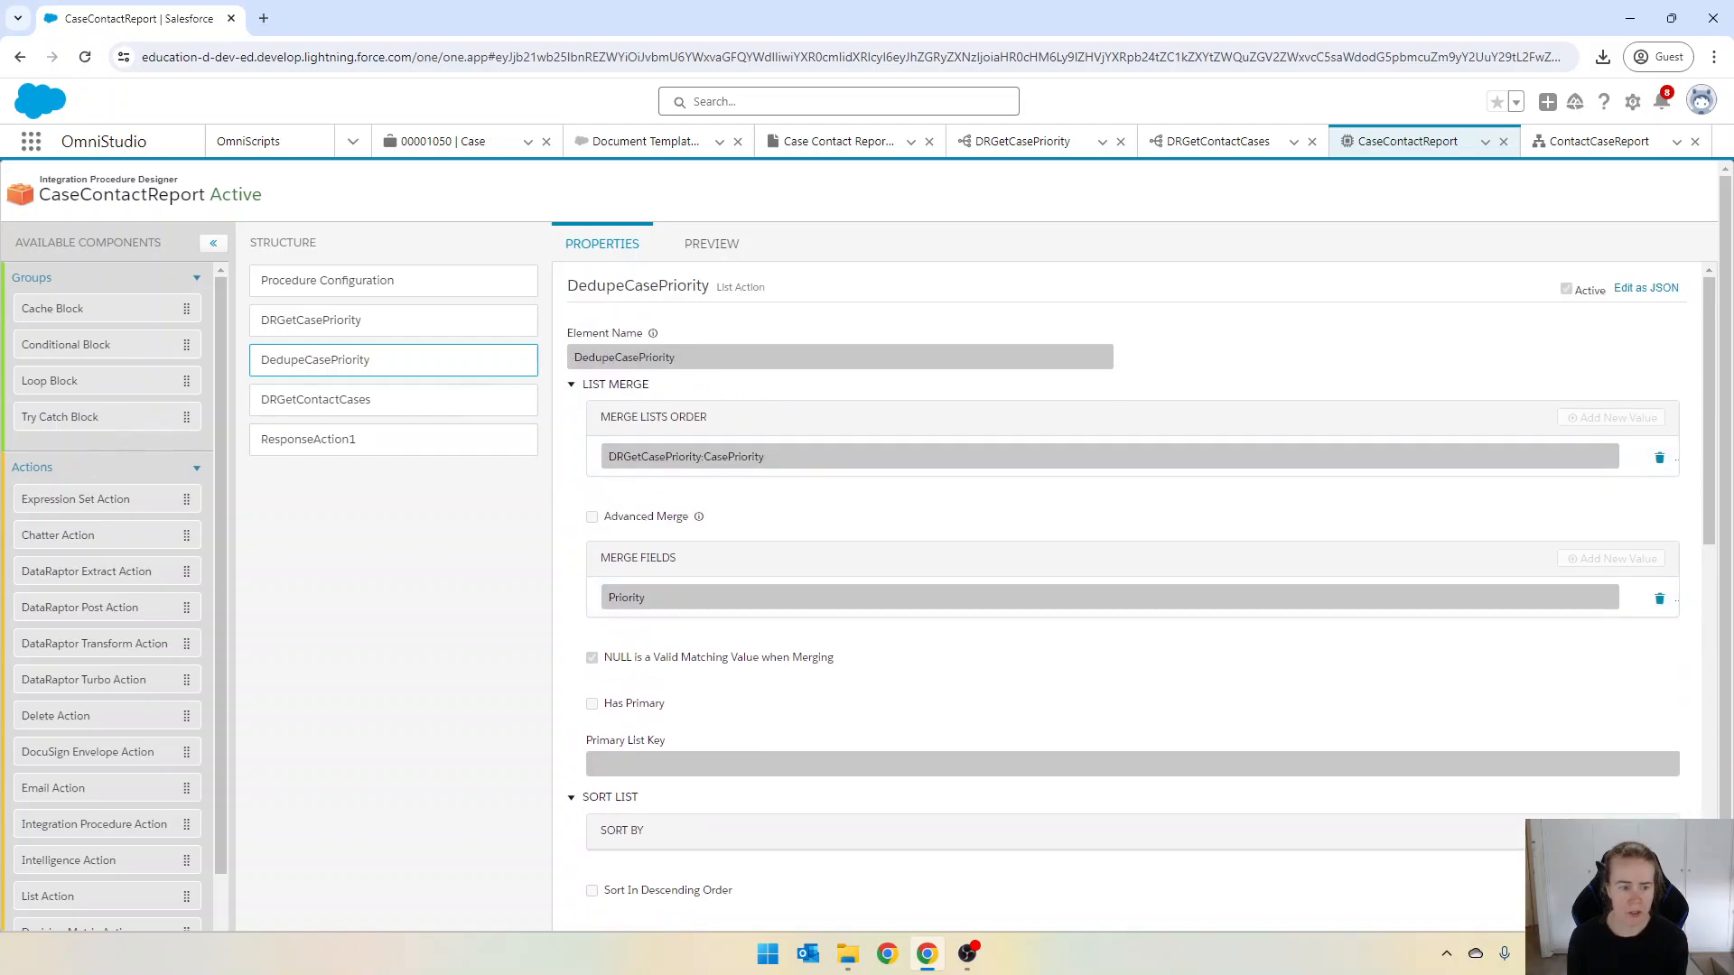
scroll(139, 709, down, 2)
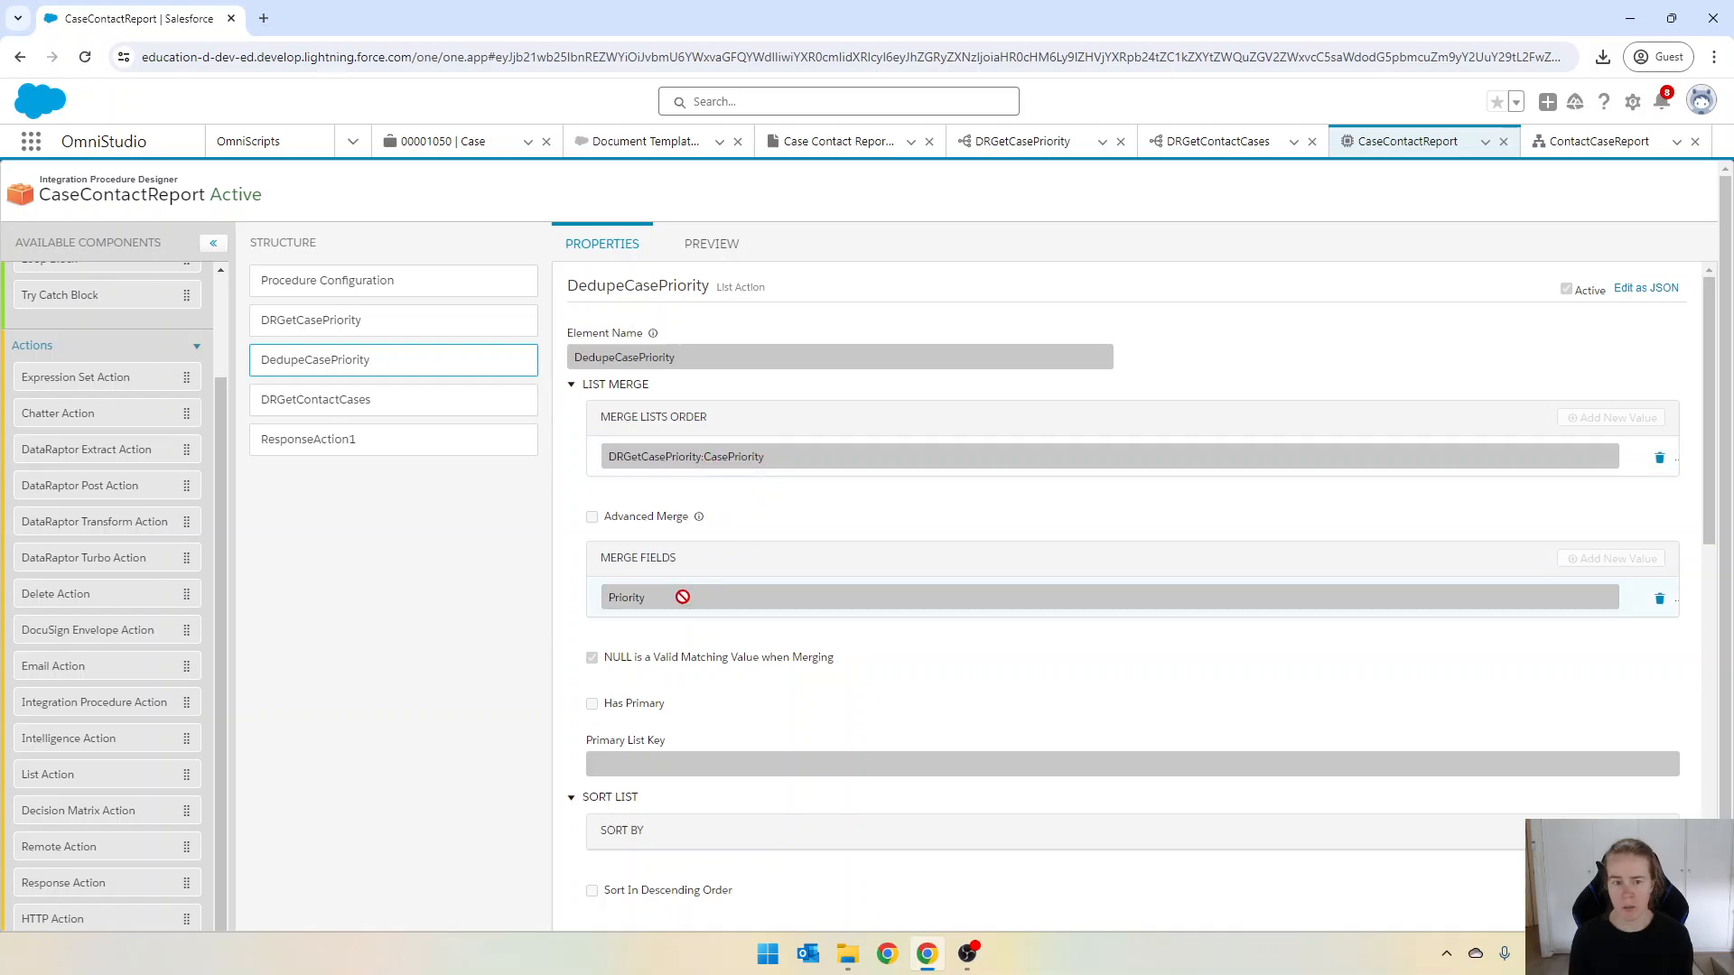
Step: Execute the CaseContactReport preview and show the DRGetCasePriority output in the debug log
click(711, 243)
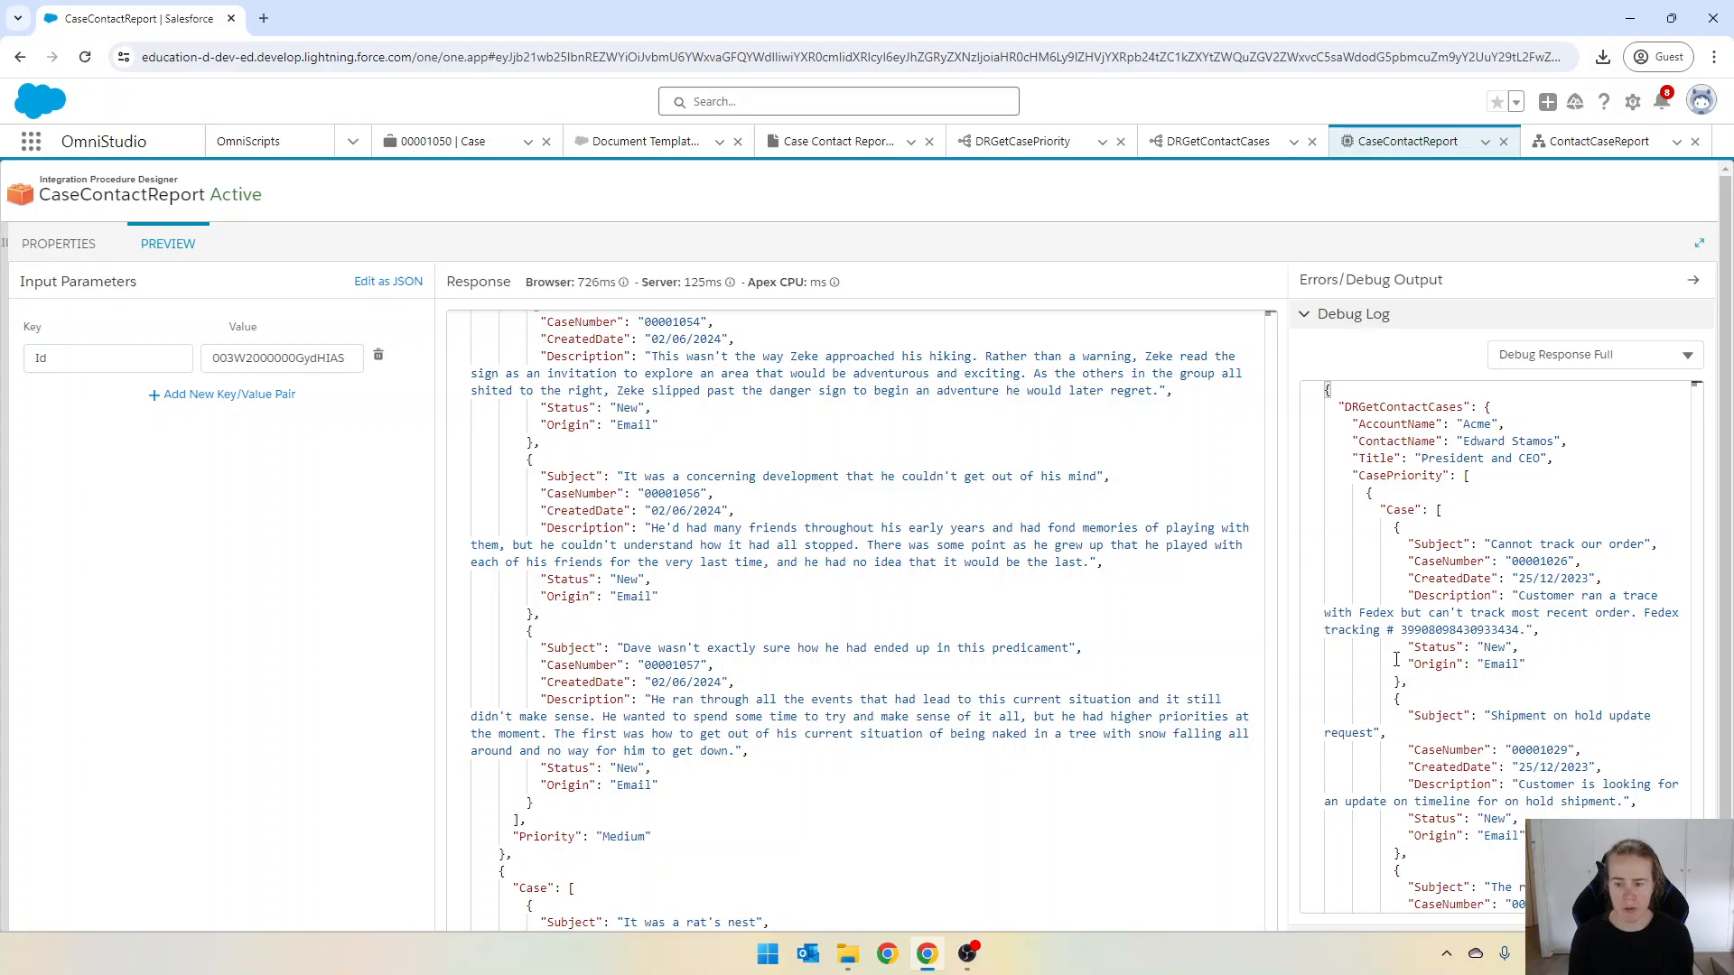
scroll(607, 761, down, 1)
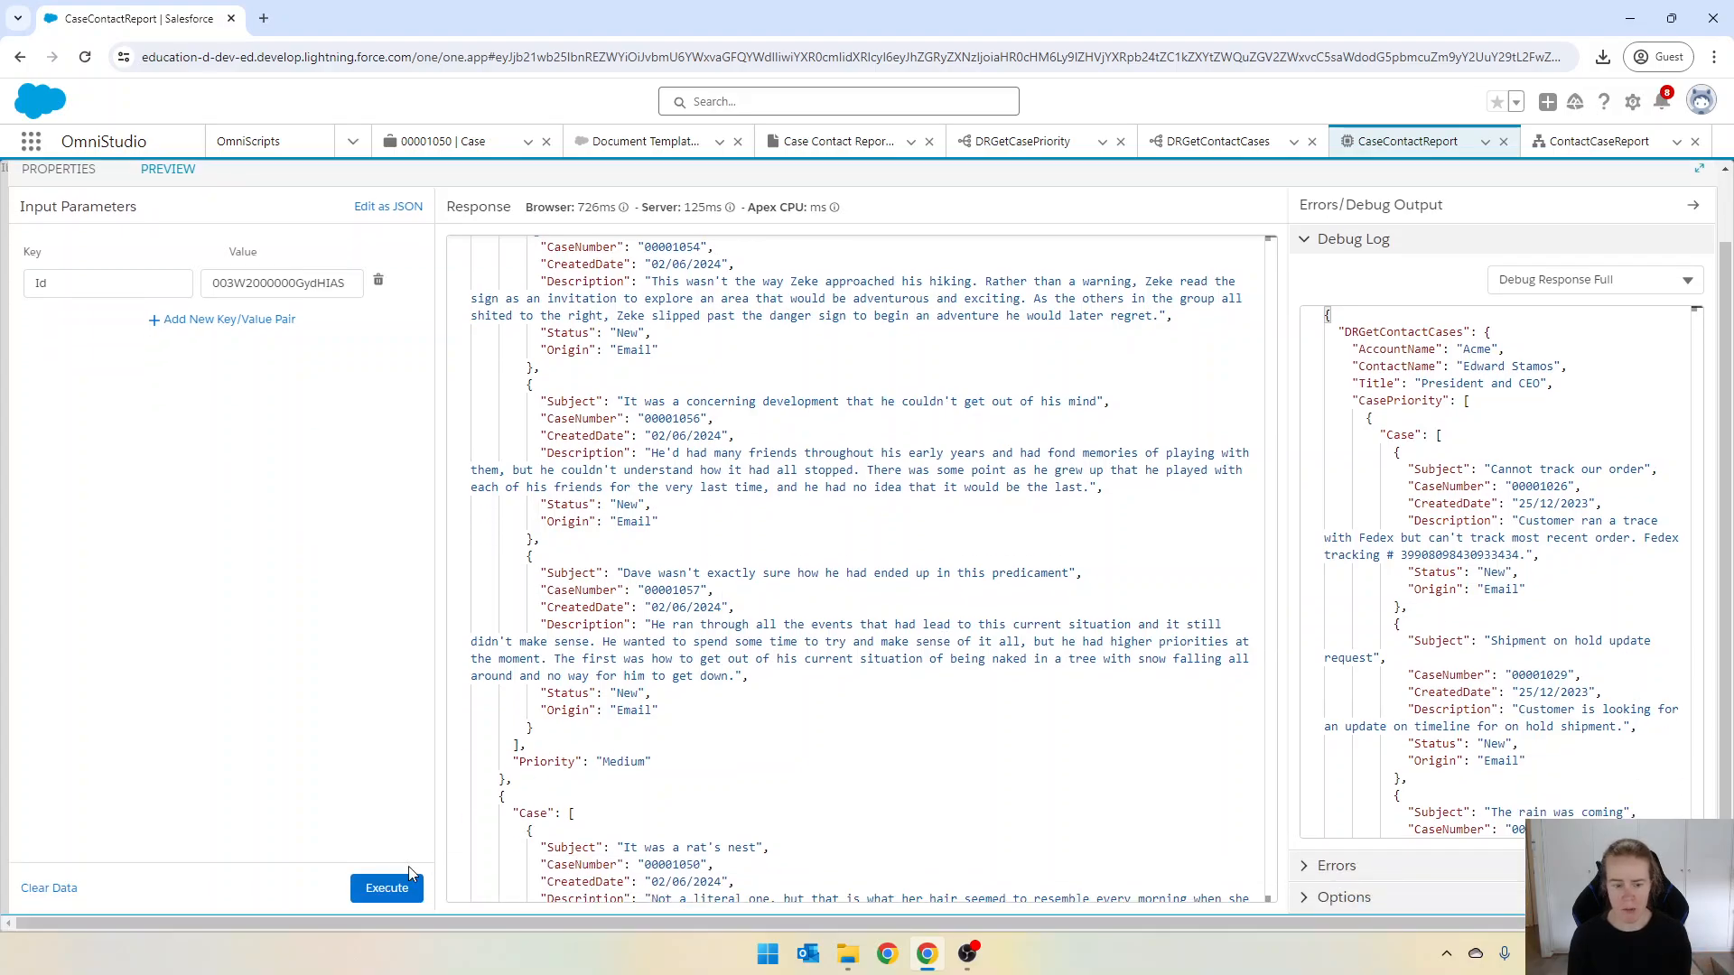
click(386, 887)
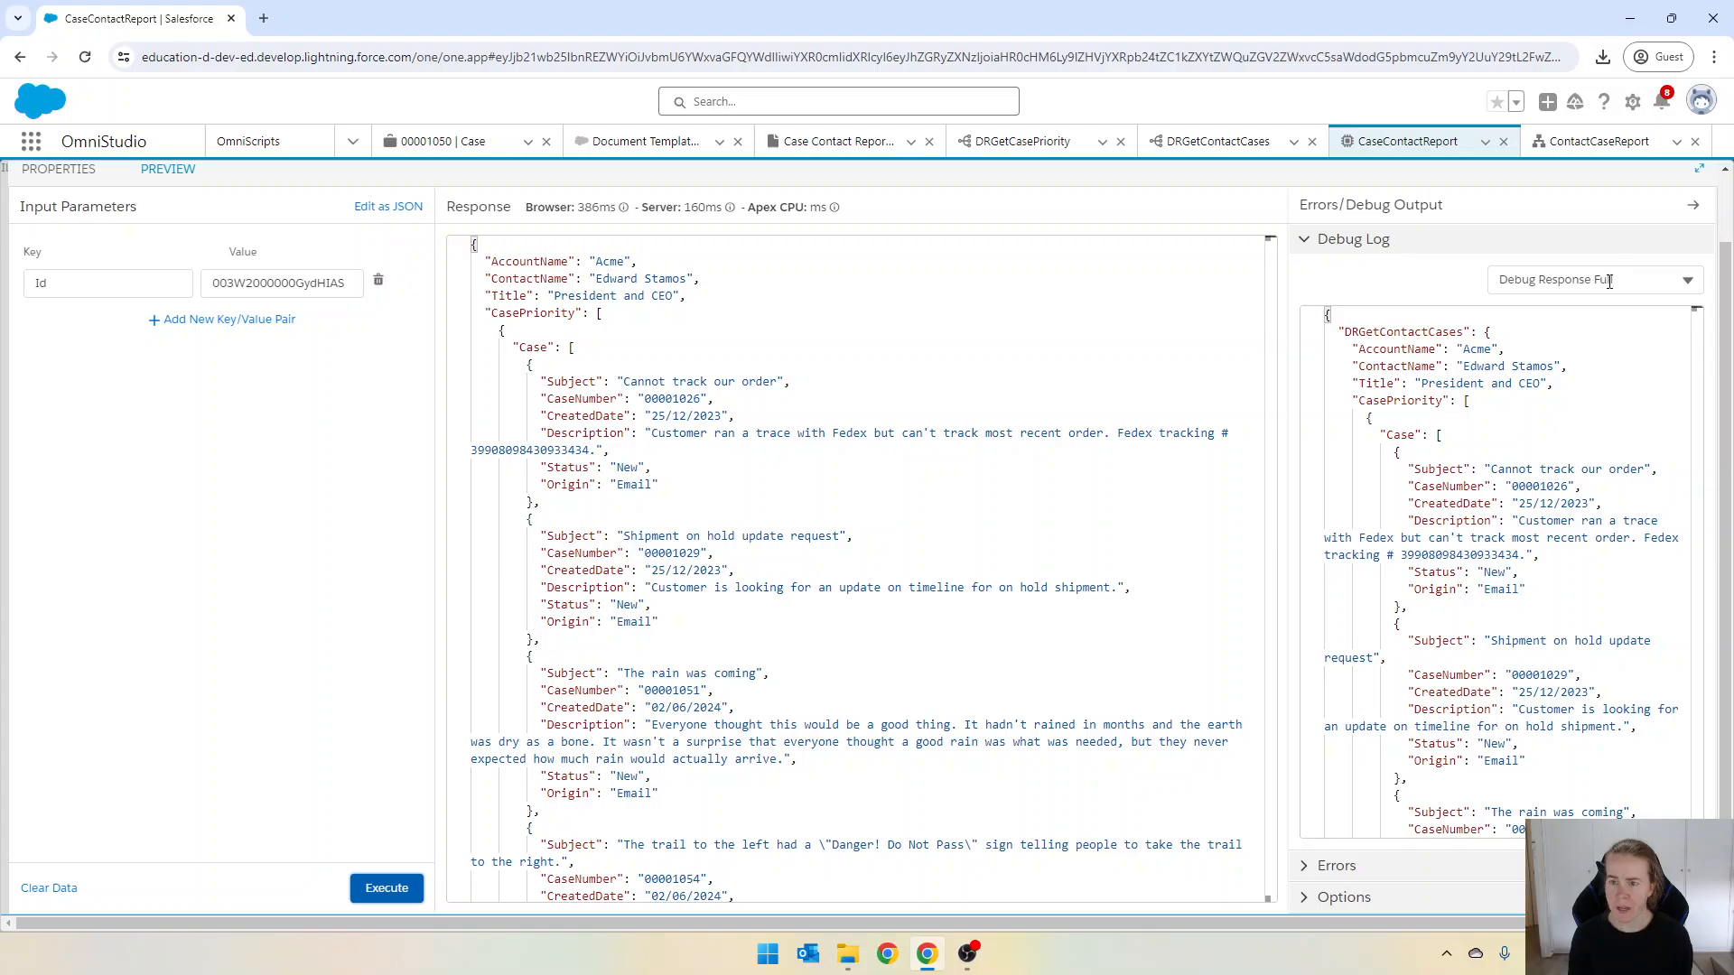
click(1688, 278)
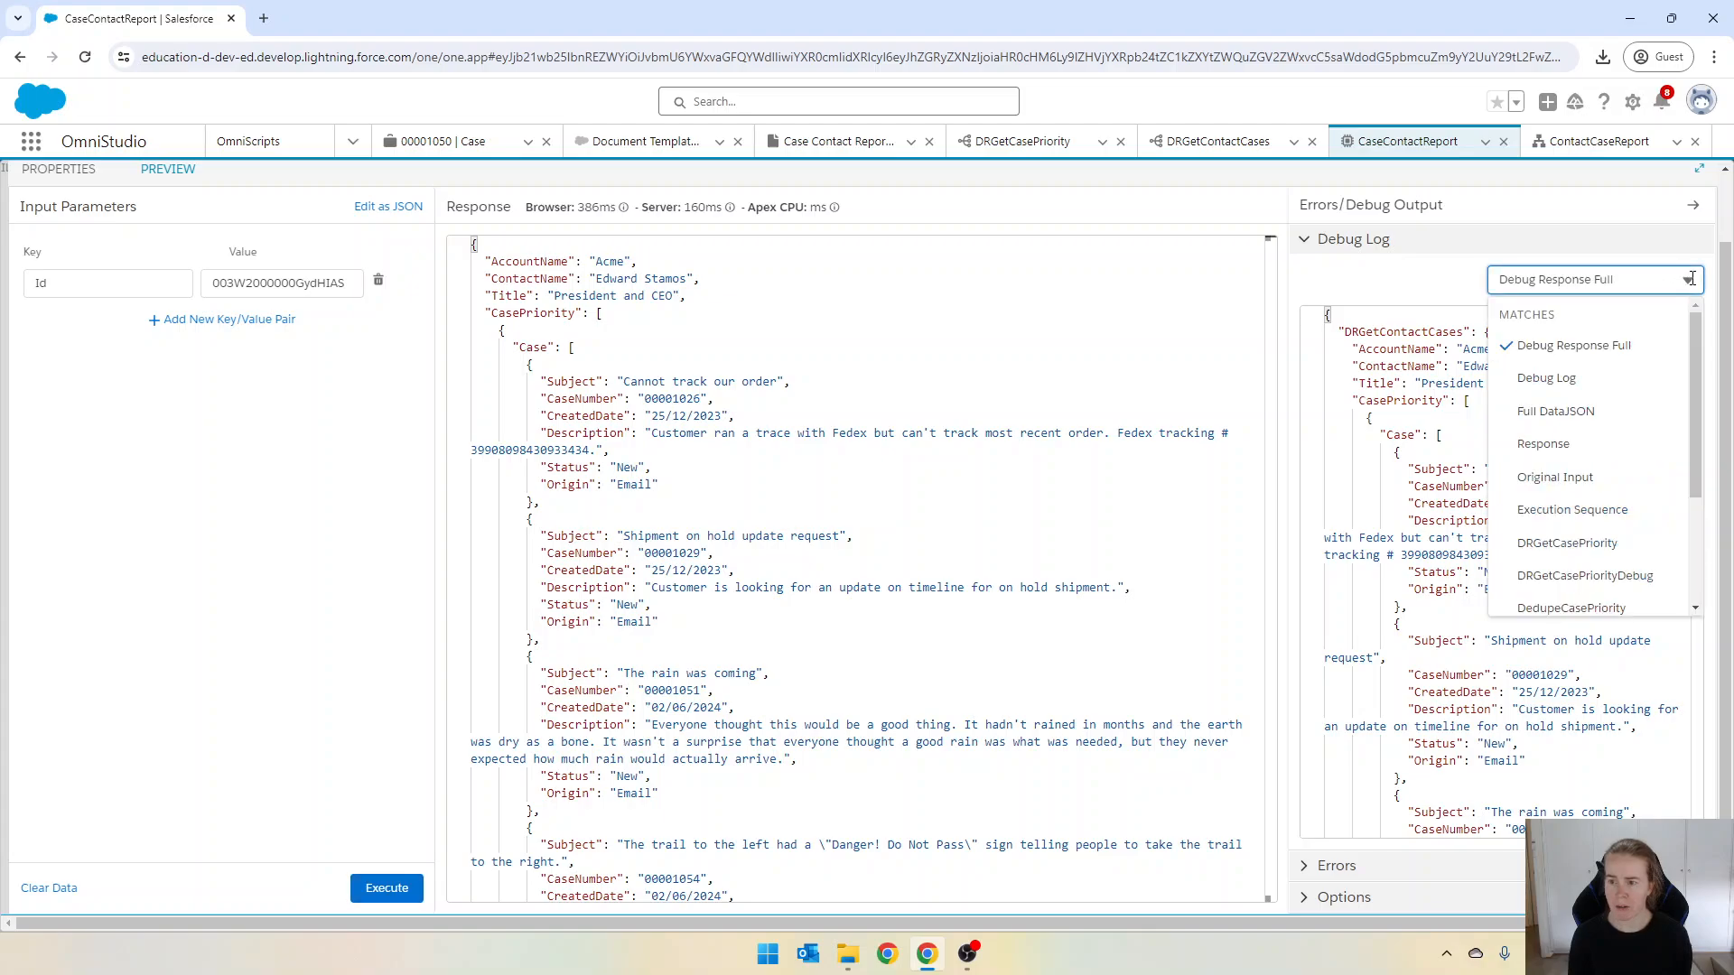
click(1535, 544)
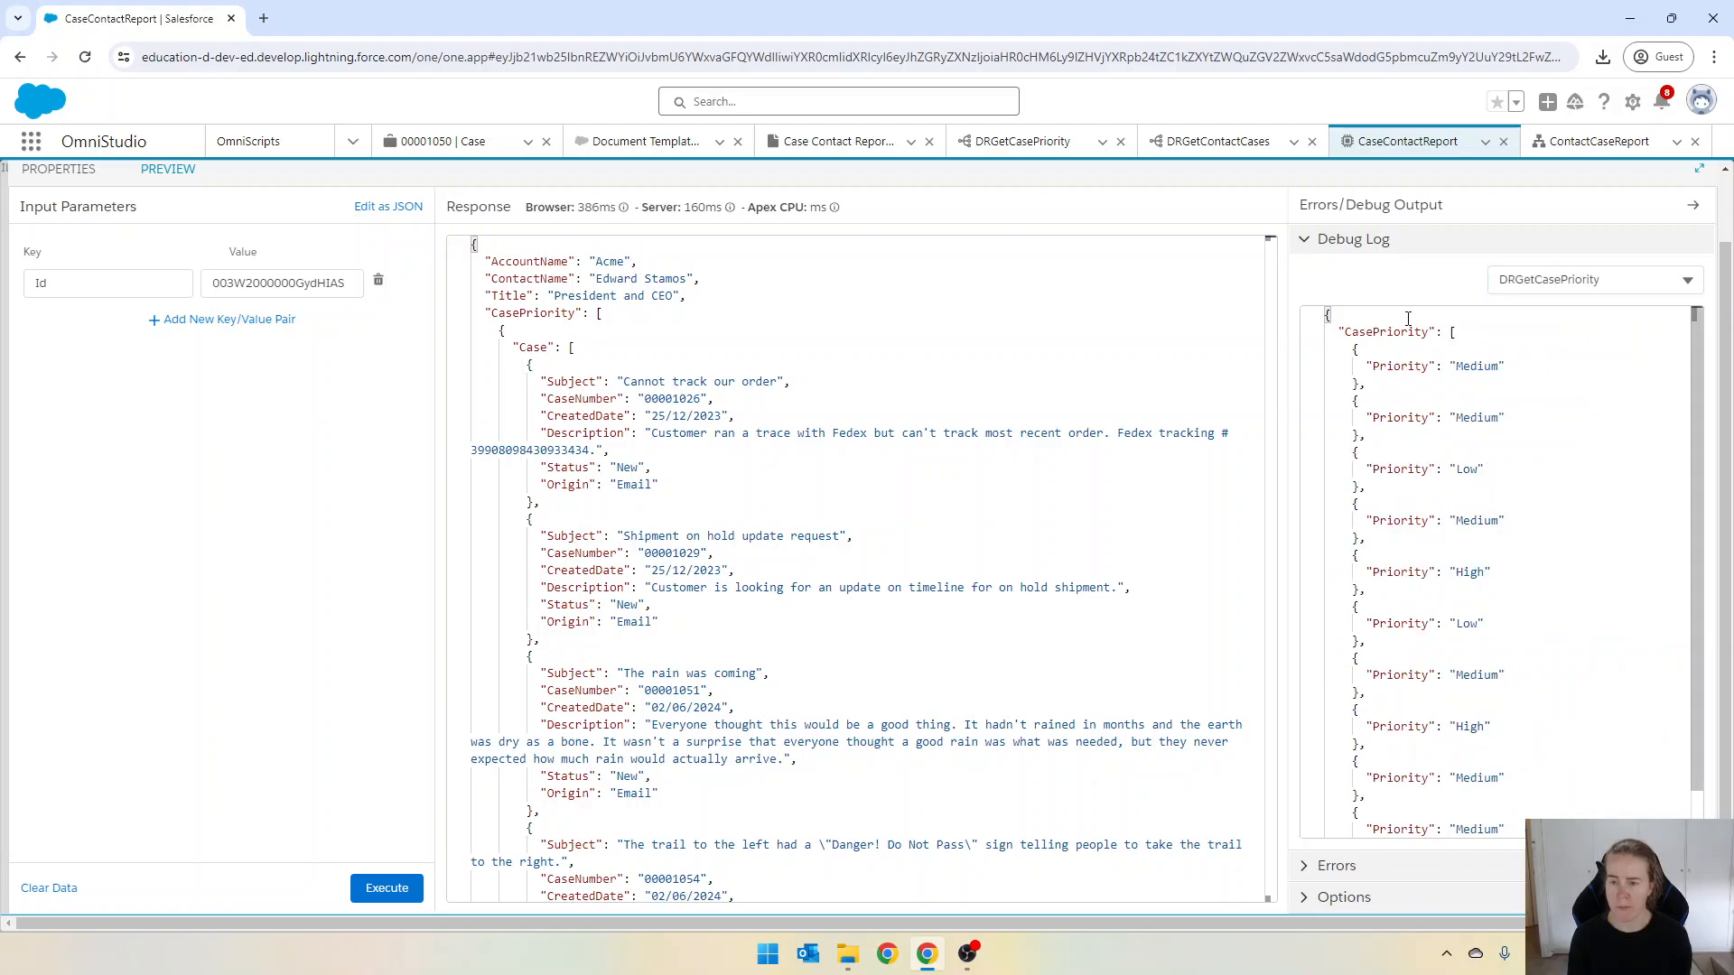
scroll(1430, 740, down, 2)
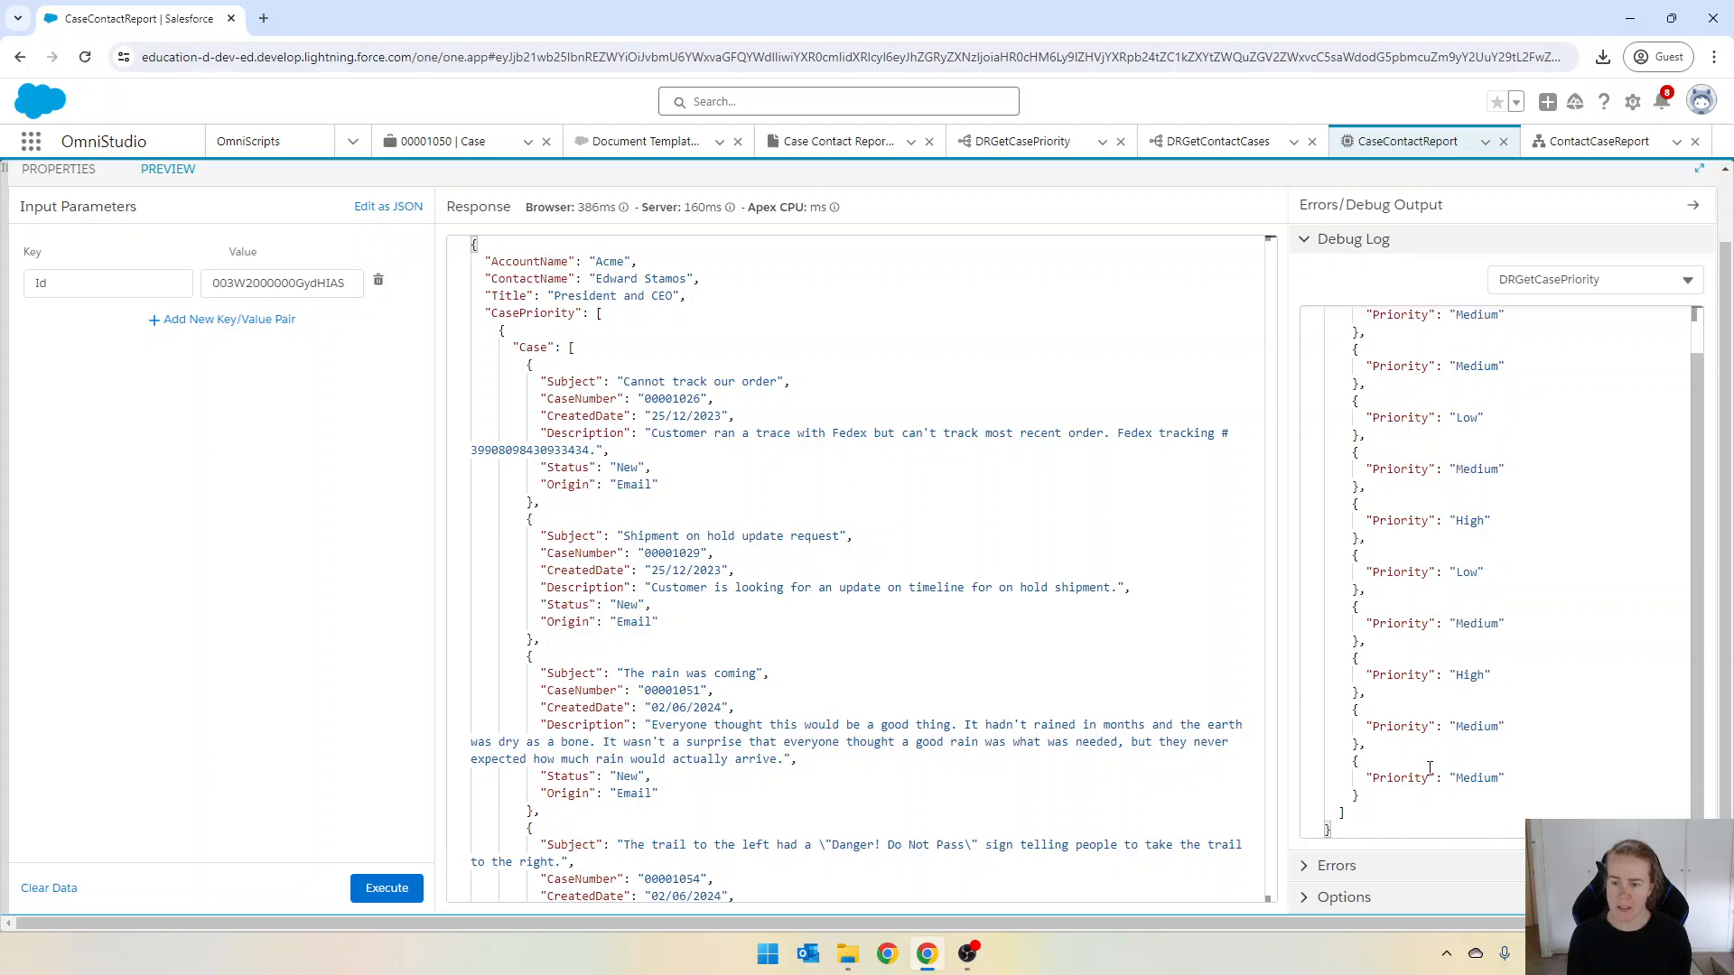
Step: Show the DedupeCasePriority output in the debug log, followed by DedupeCasePriorityDebug, and examine the priority list passed to the action
click(1681, 280)
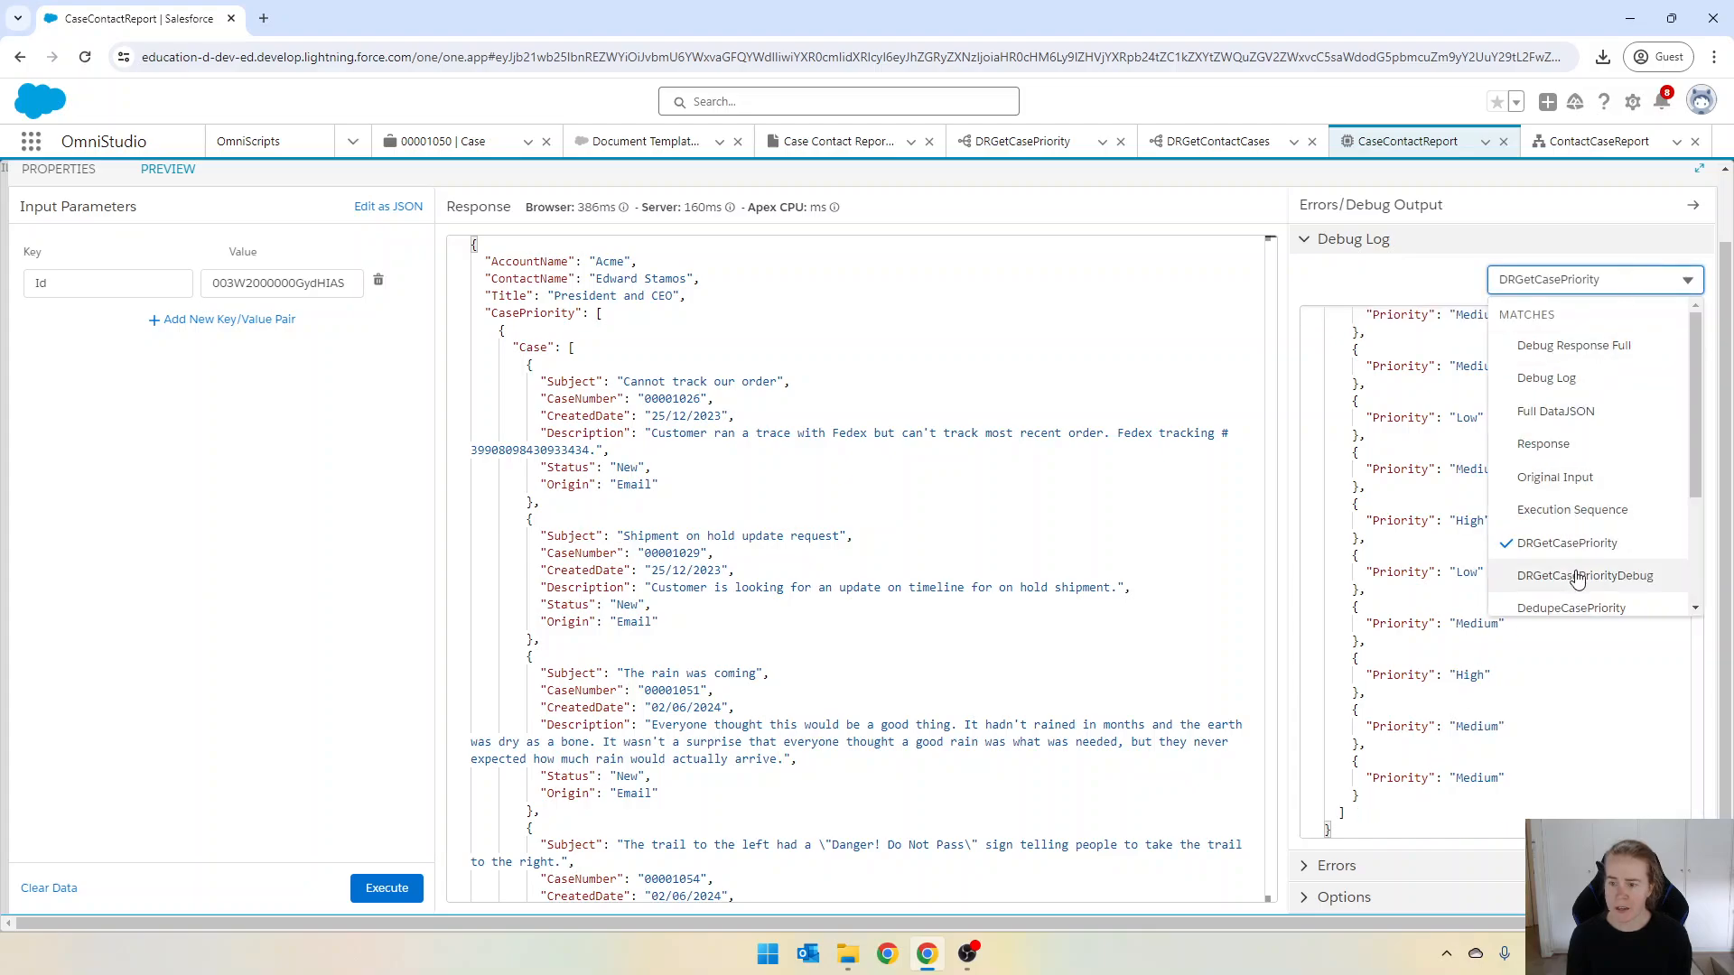
scroll(1695, 488, down, 1)
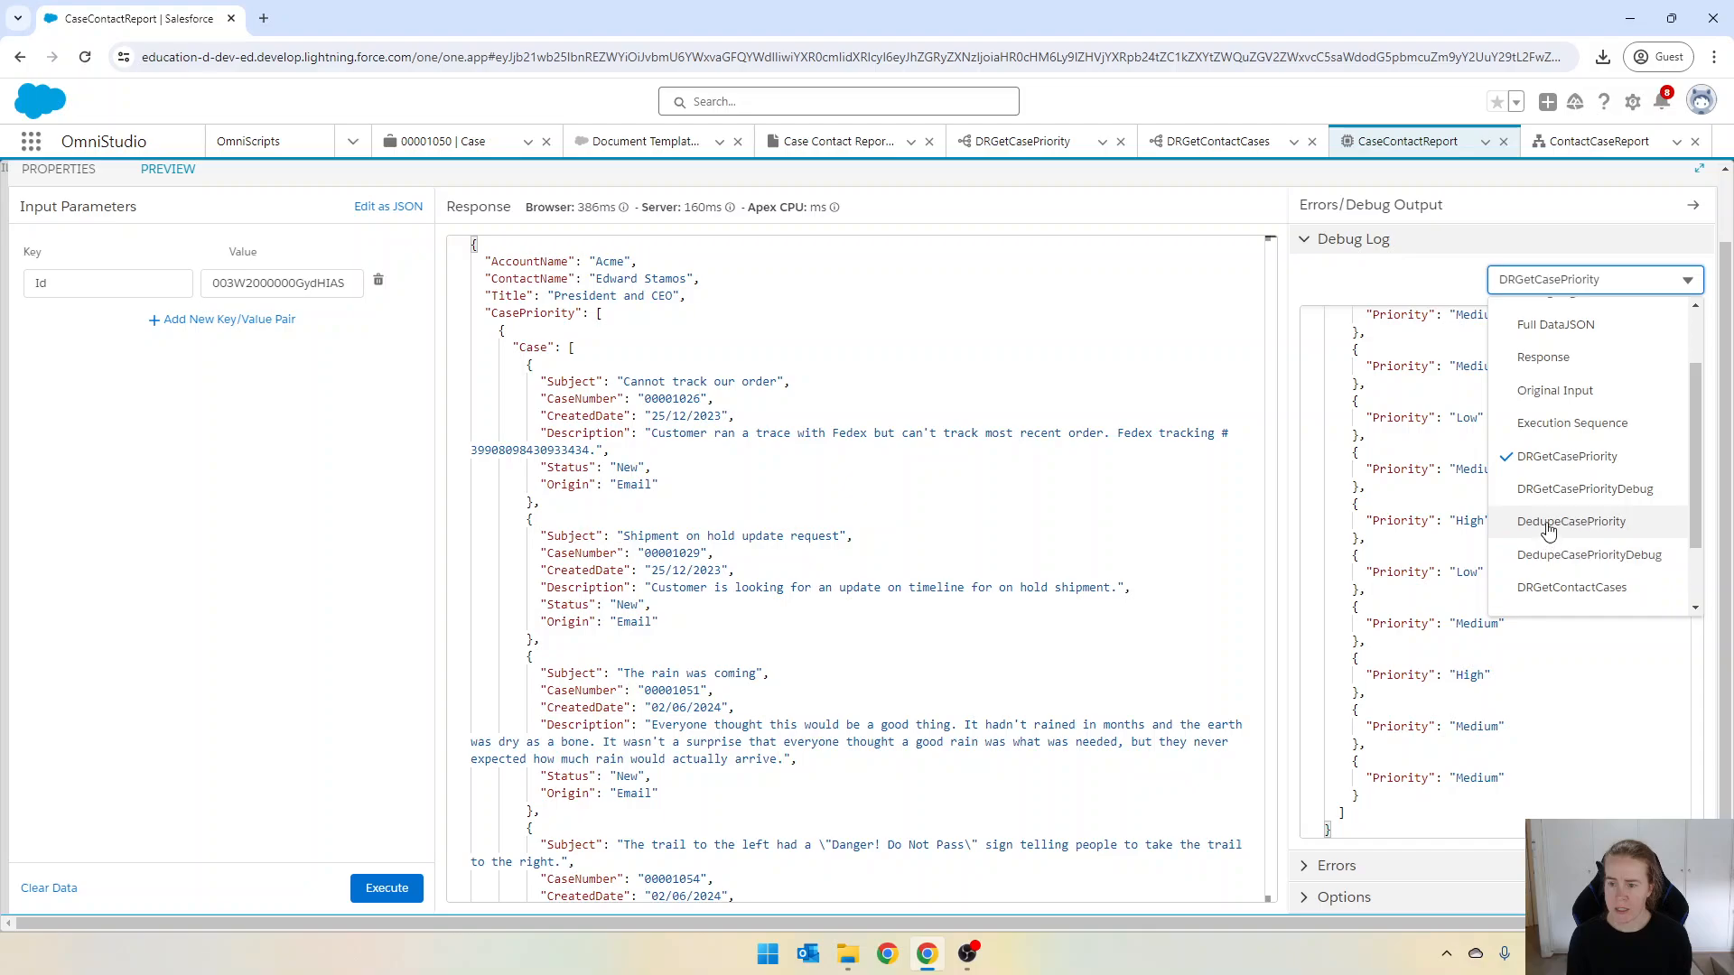
click(1548, 522)
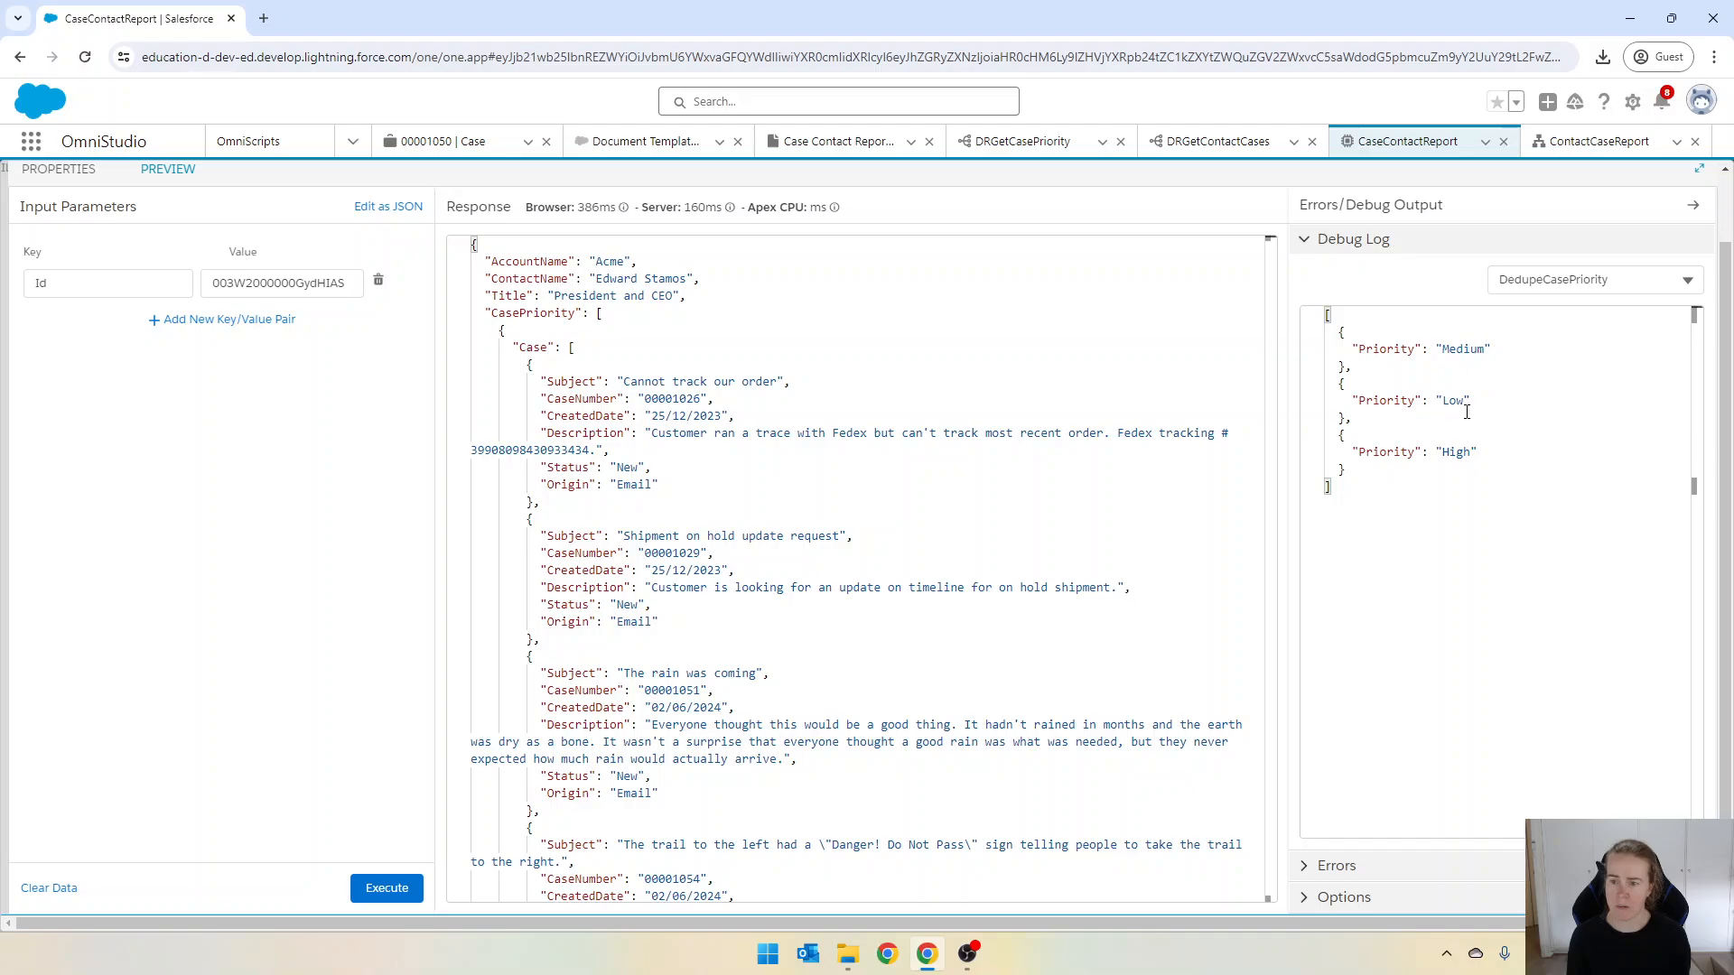
click(1616, 283)
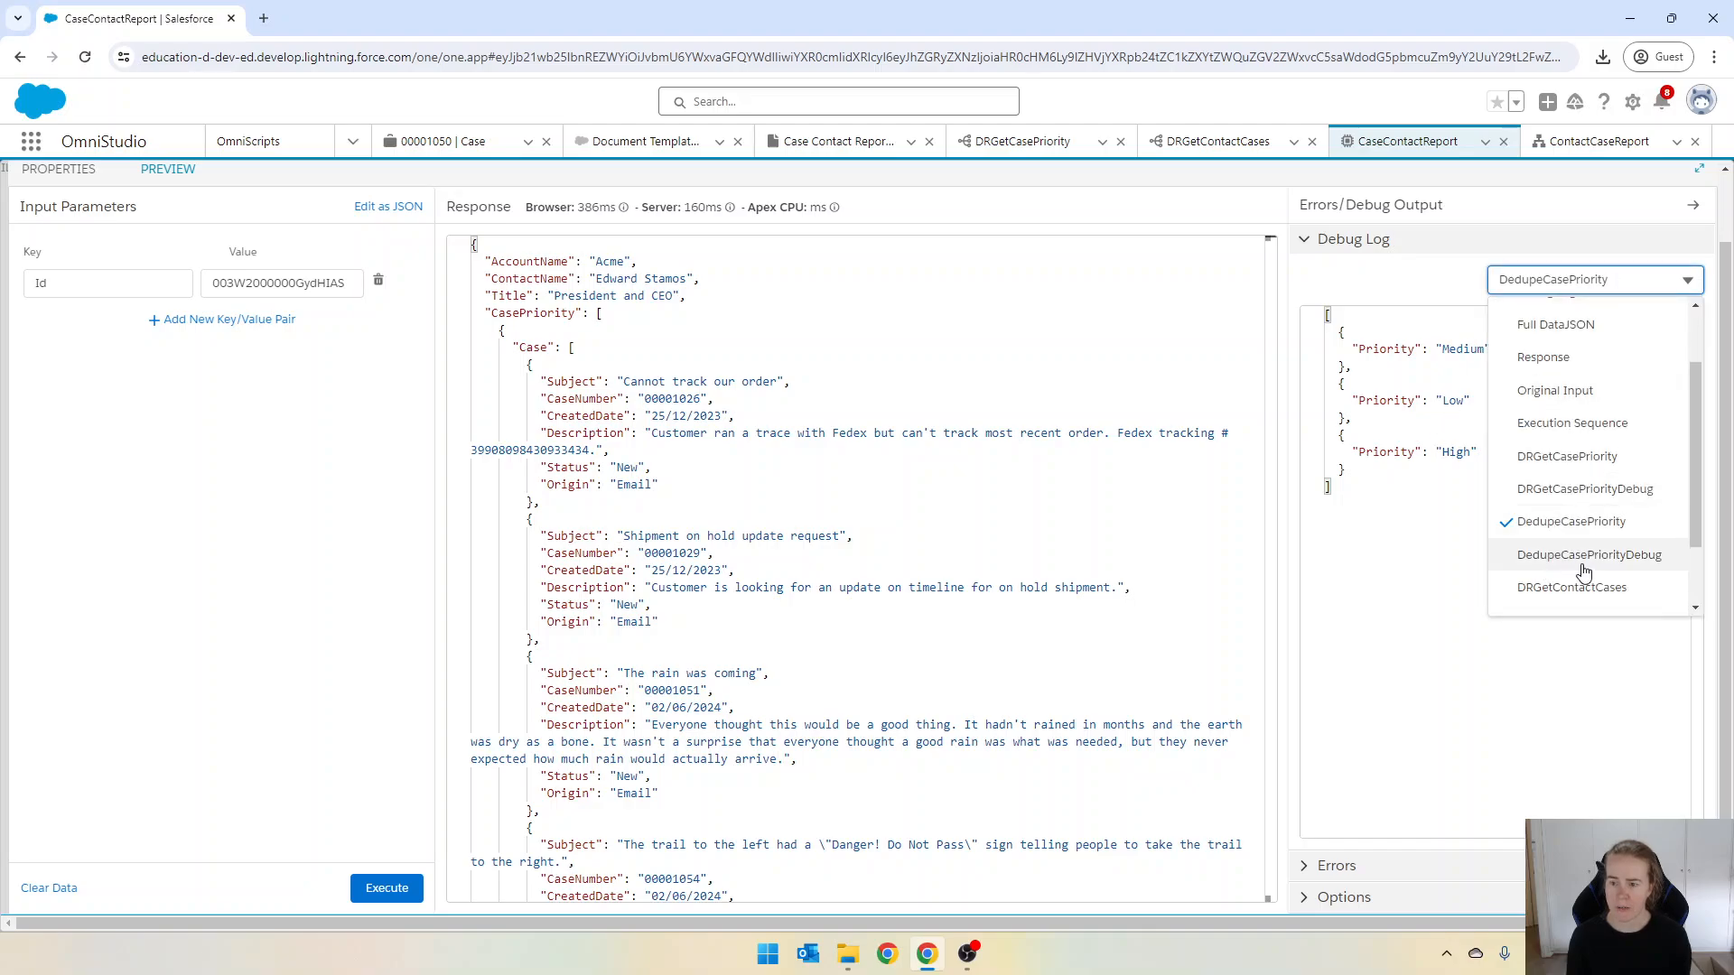
click(1616, 568)
scroll(1502, 488, down, 10)
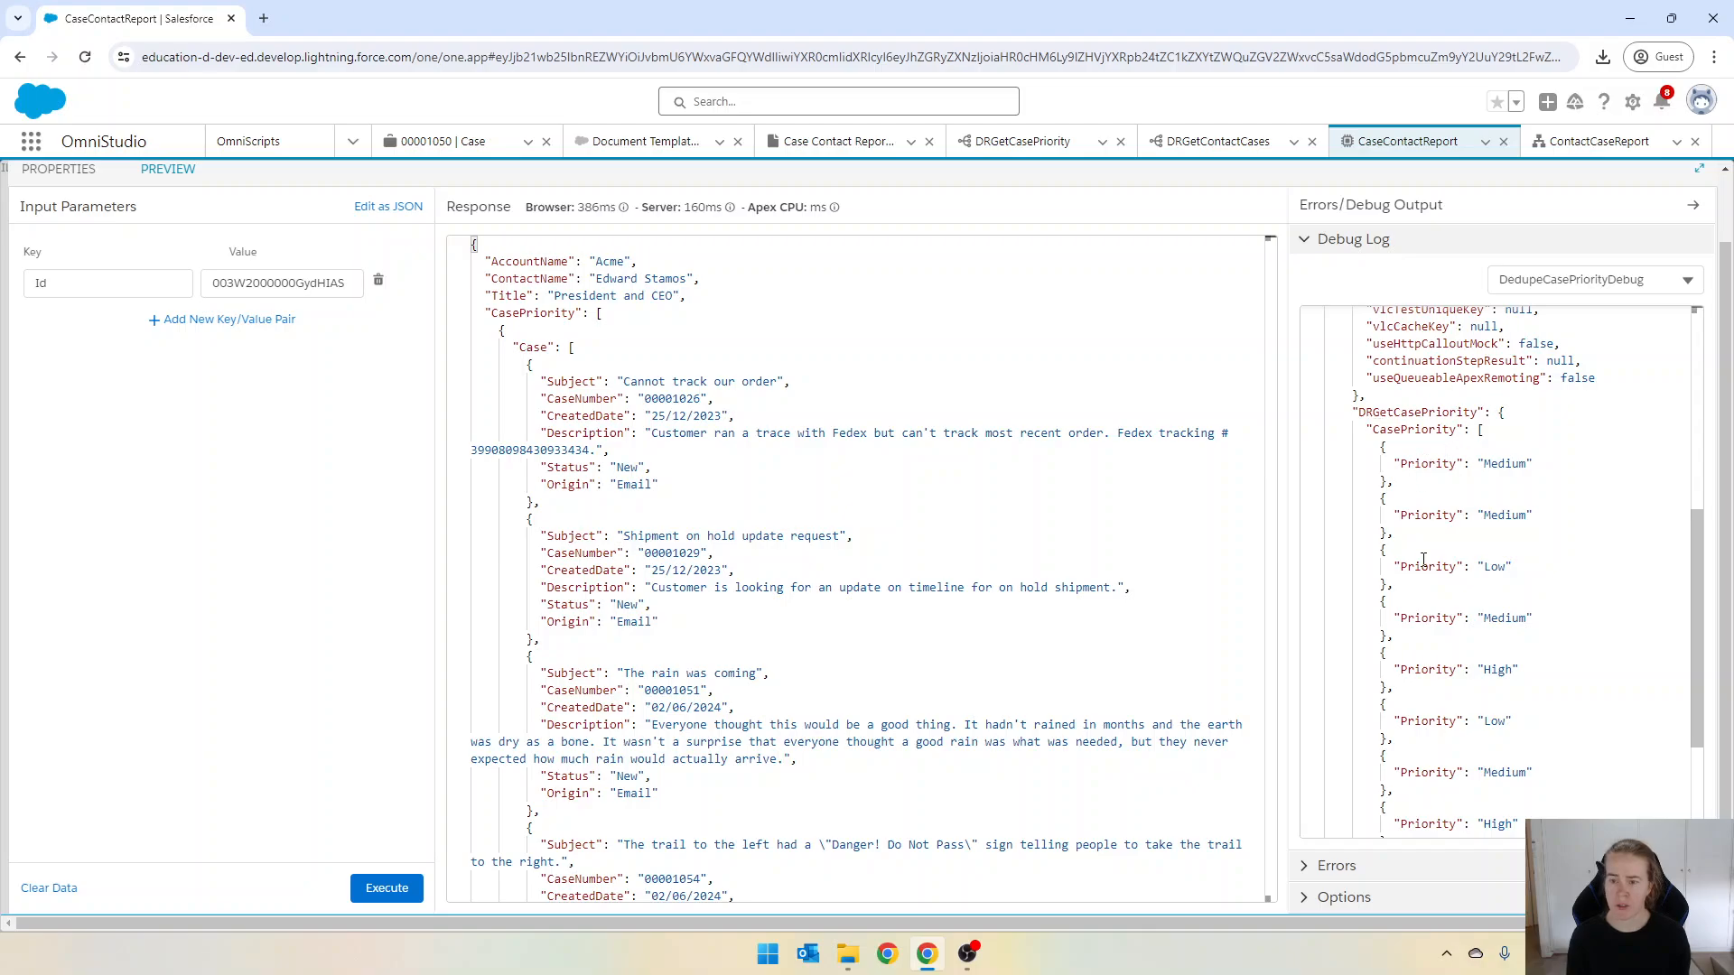
scroll(1444, 623, down, 2)
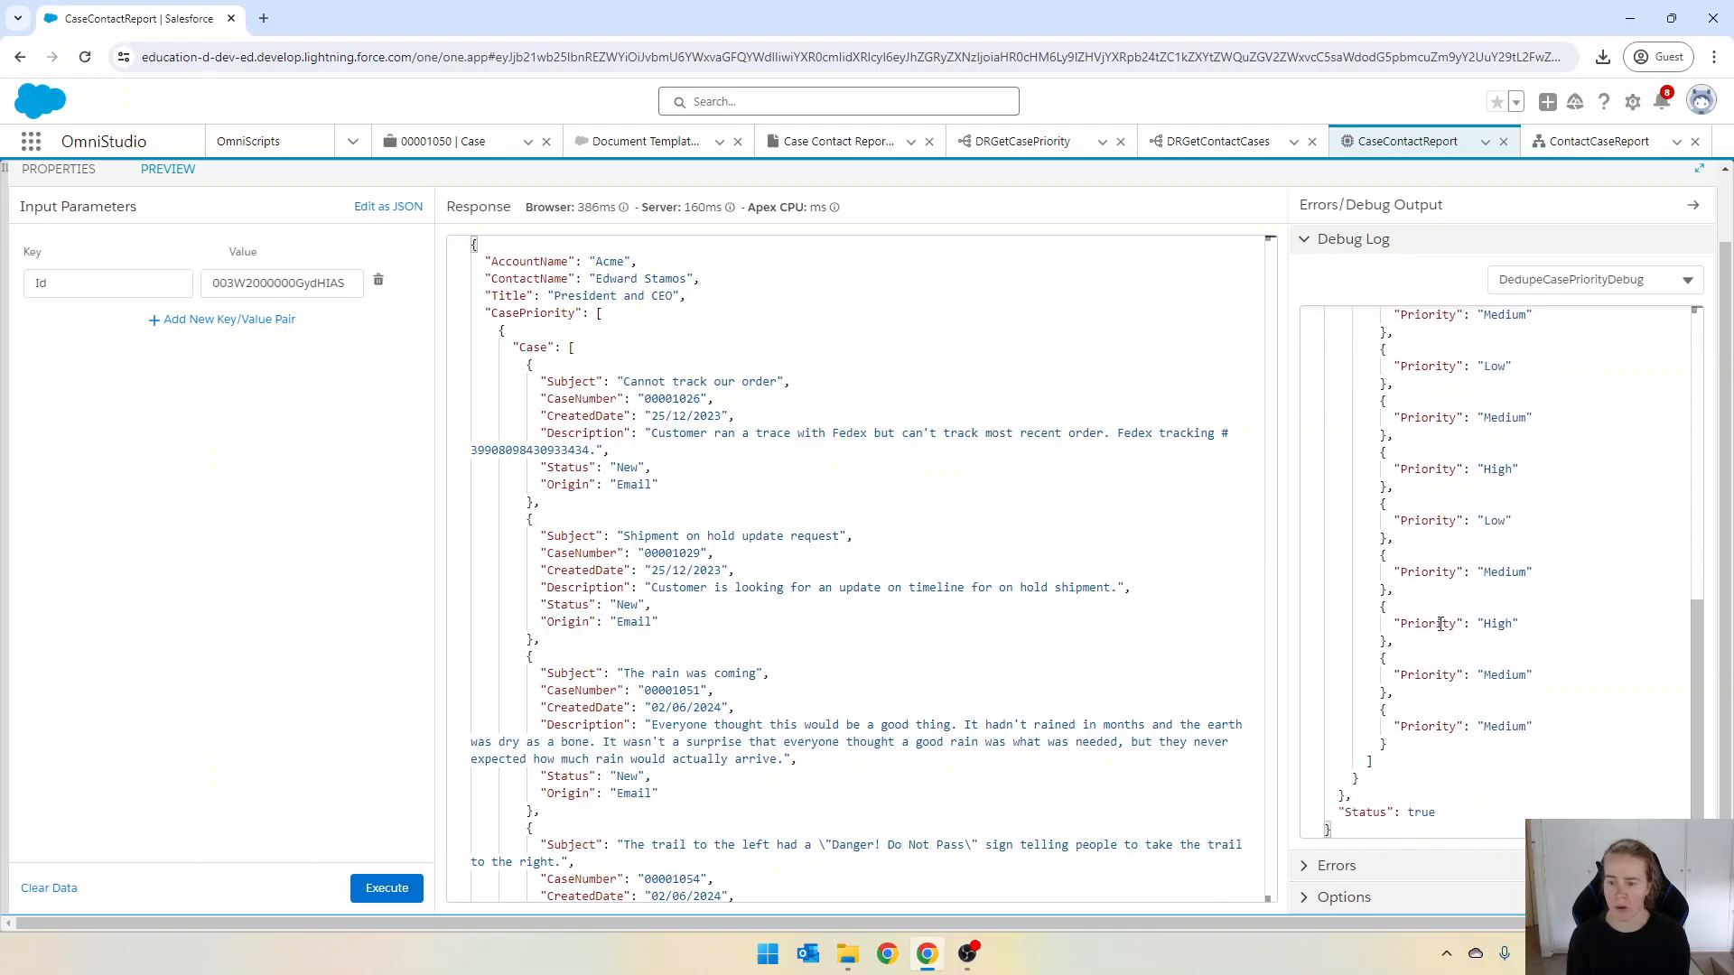
scroll(1445, 623, up, 3)
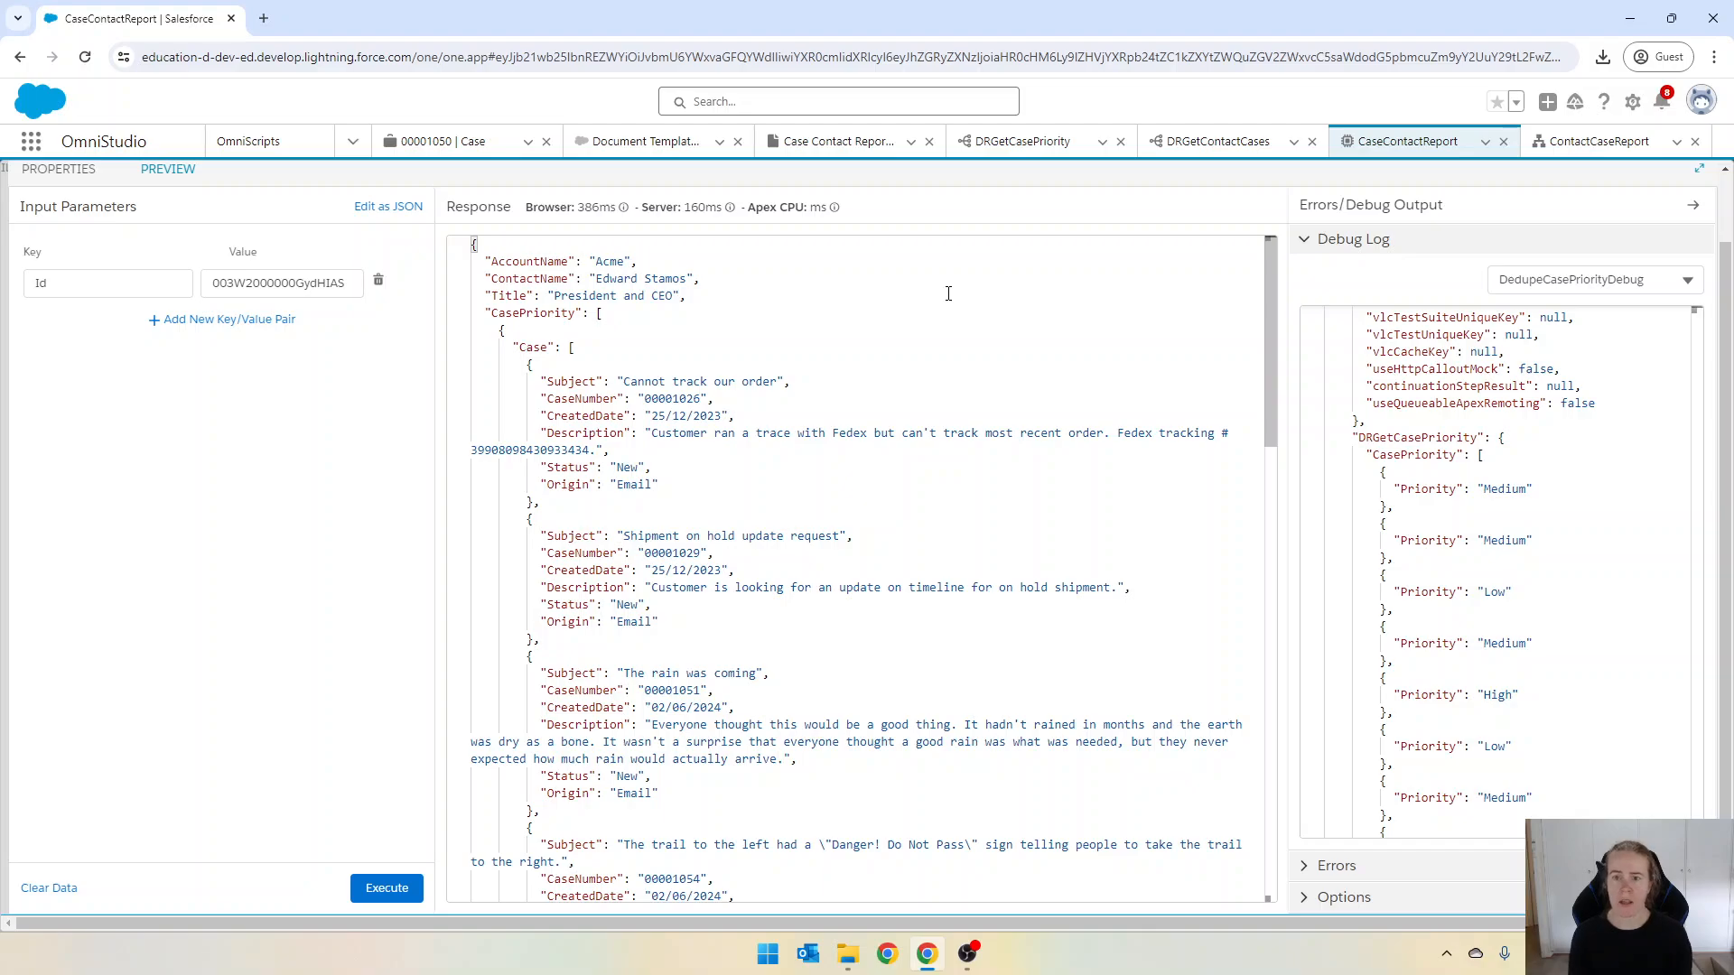
Step: Inspect the Contact and Case extract steps and the output mappings of the DRGetContactCases DataRaptor
click(1190, 148)
click(38, 292)
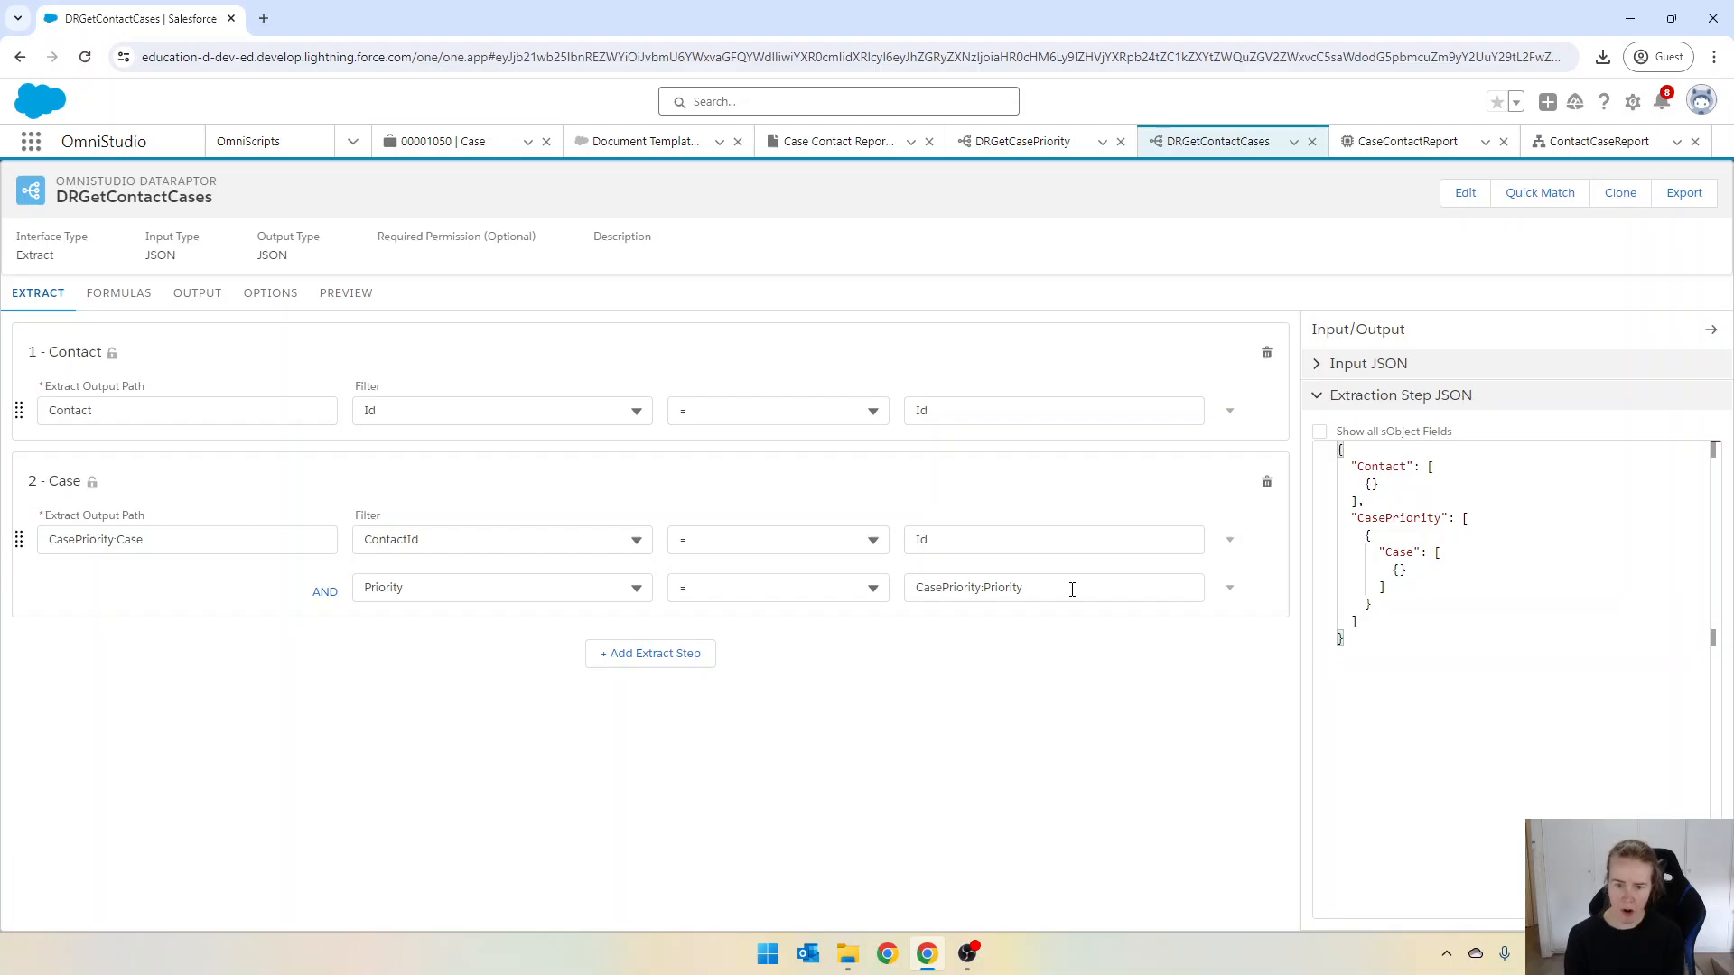
click(215, 298)
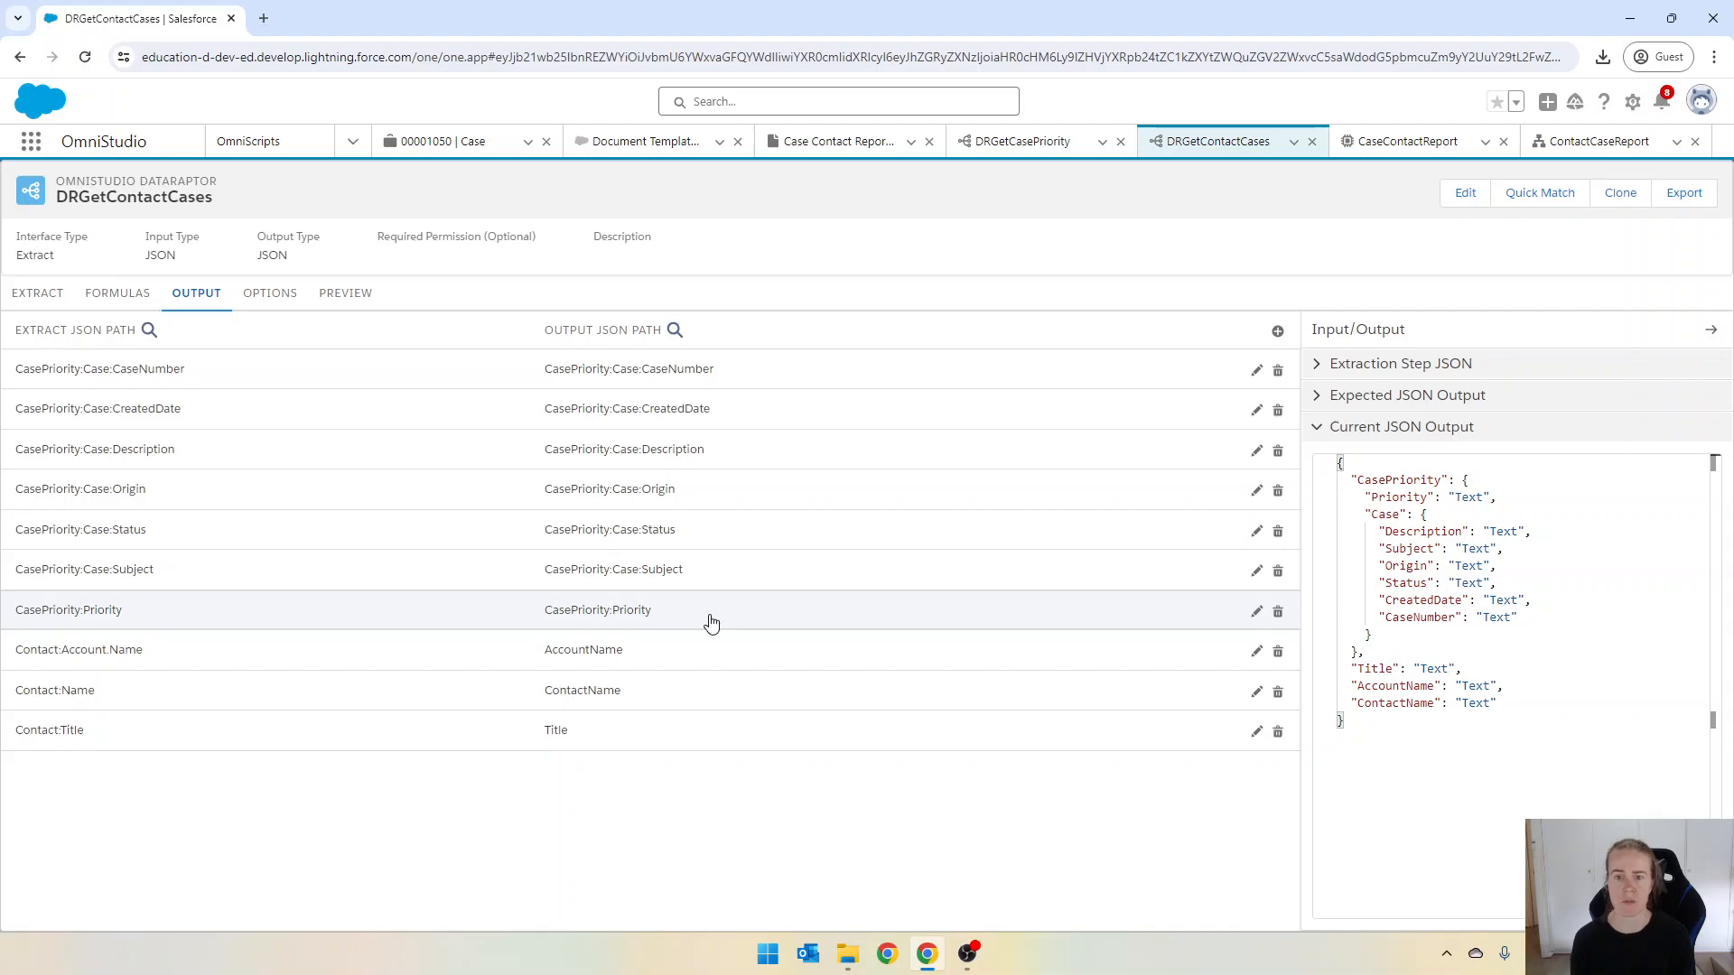
Step: Return to the CaseContactReport integration procedure and show the properties of its DRGetContactCases action
click(1379, 153)
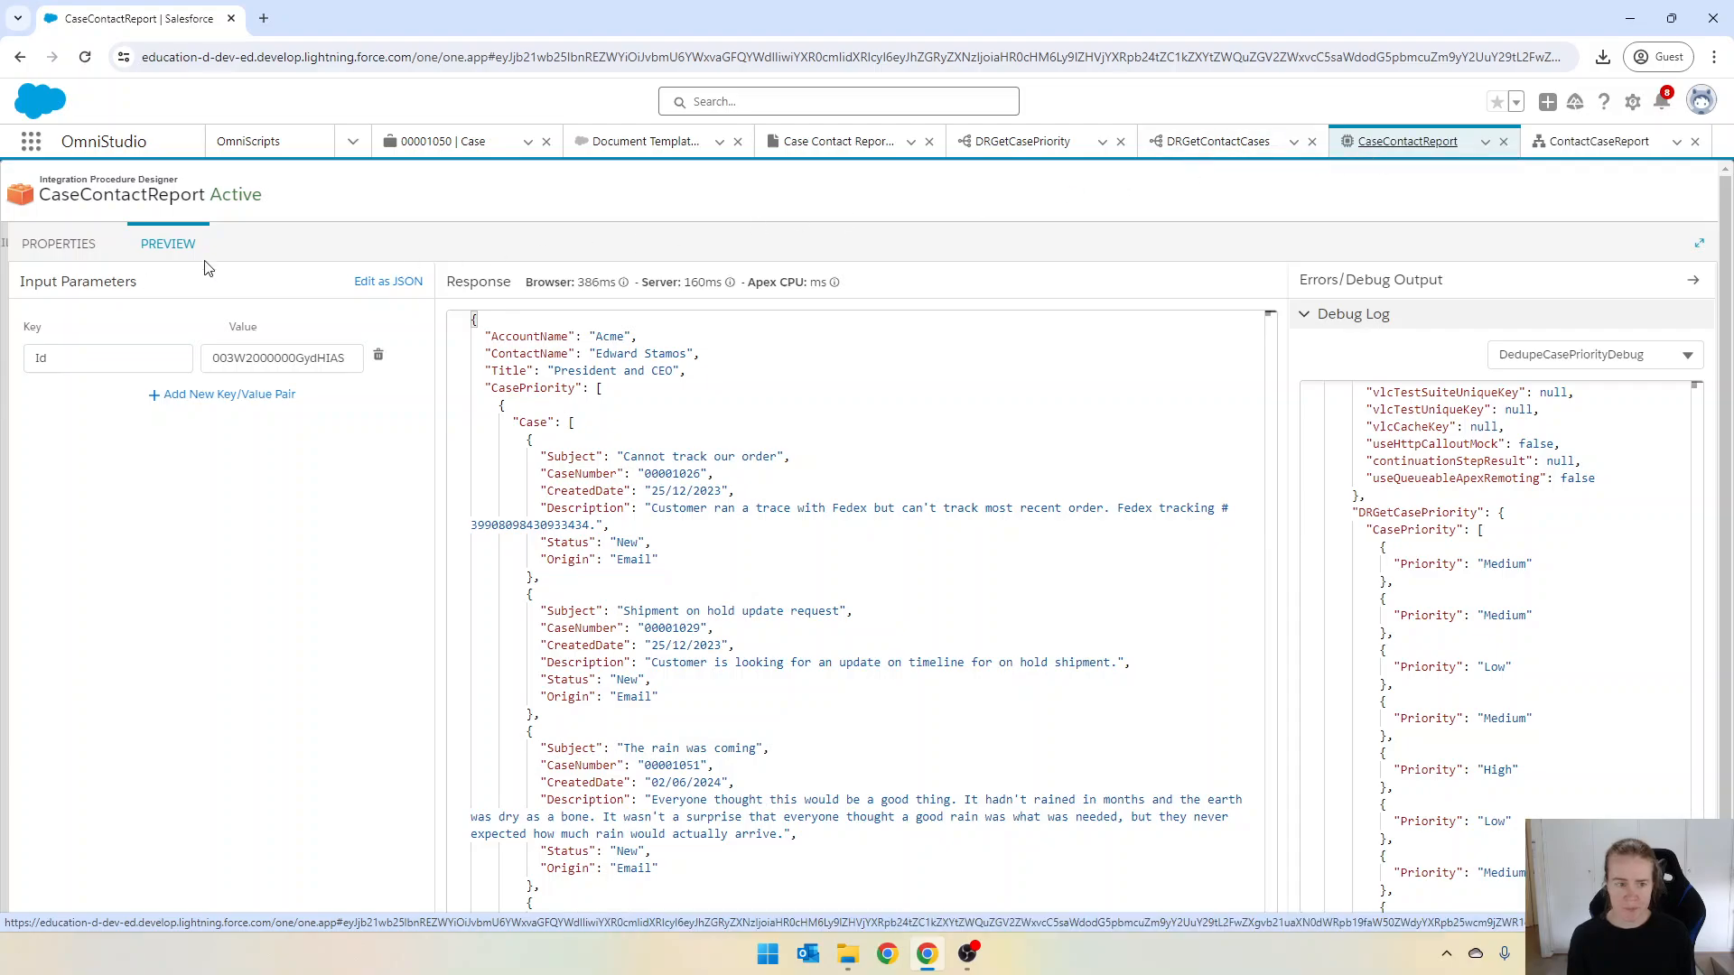
click(80, 249)
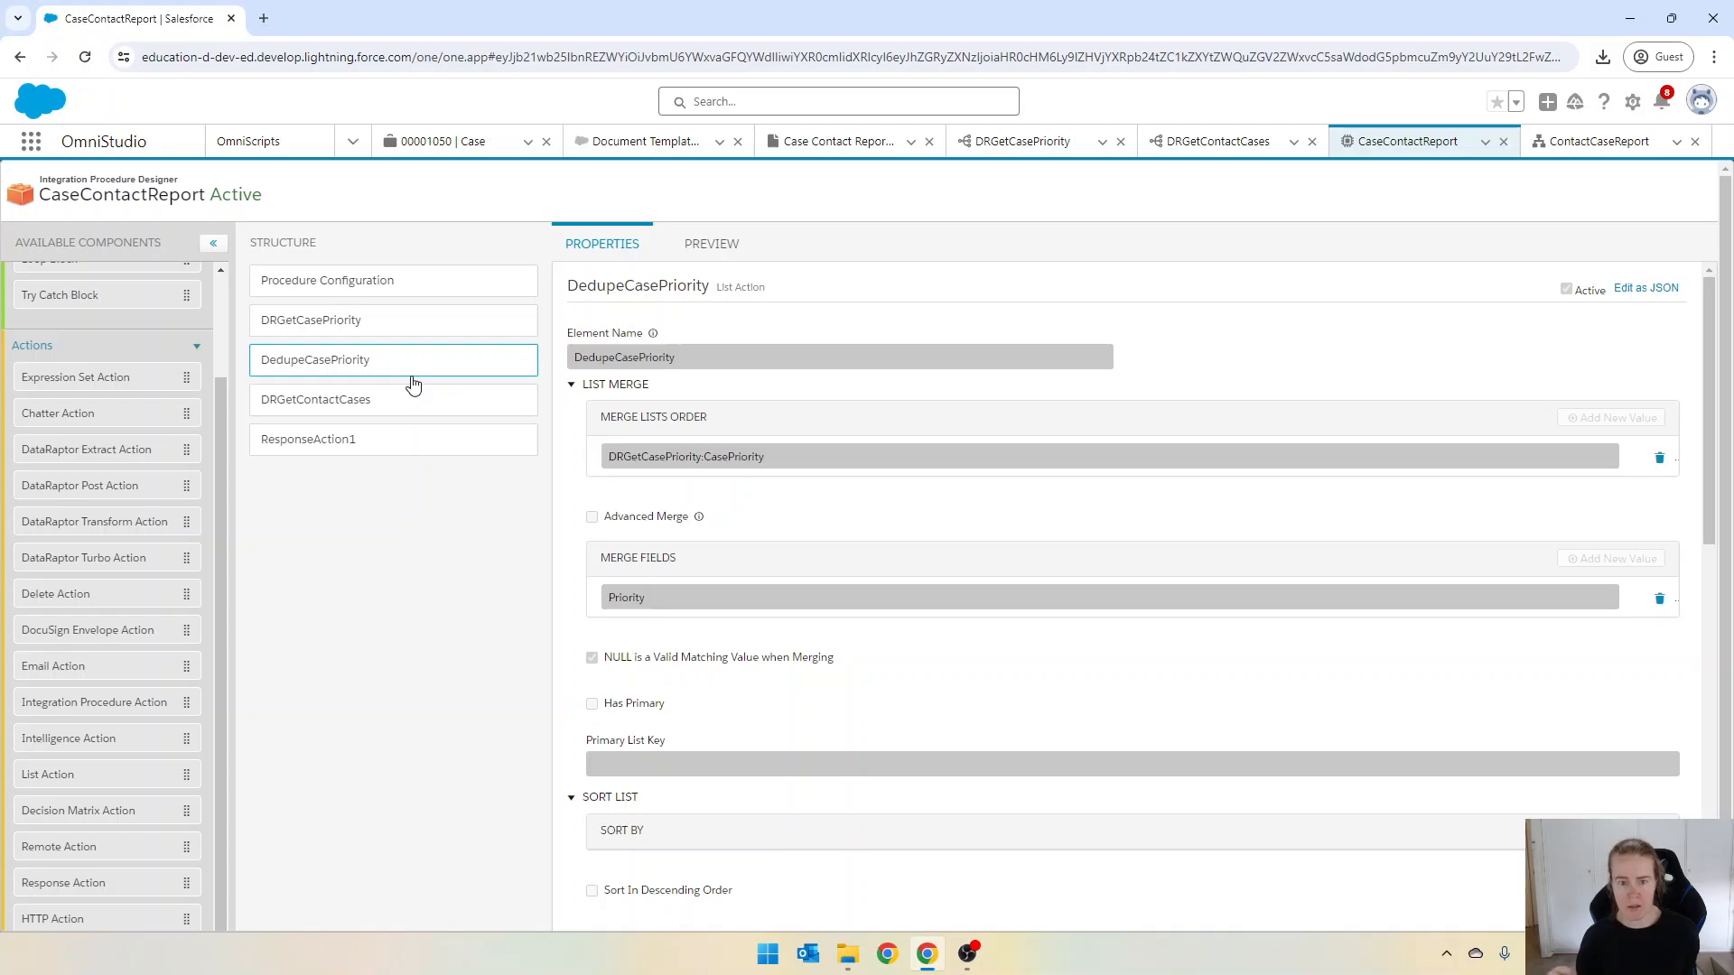
click(316, 411)
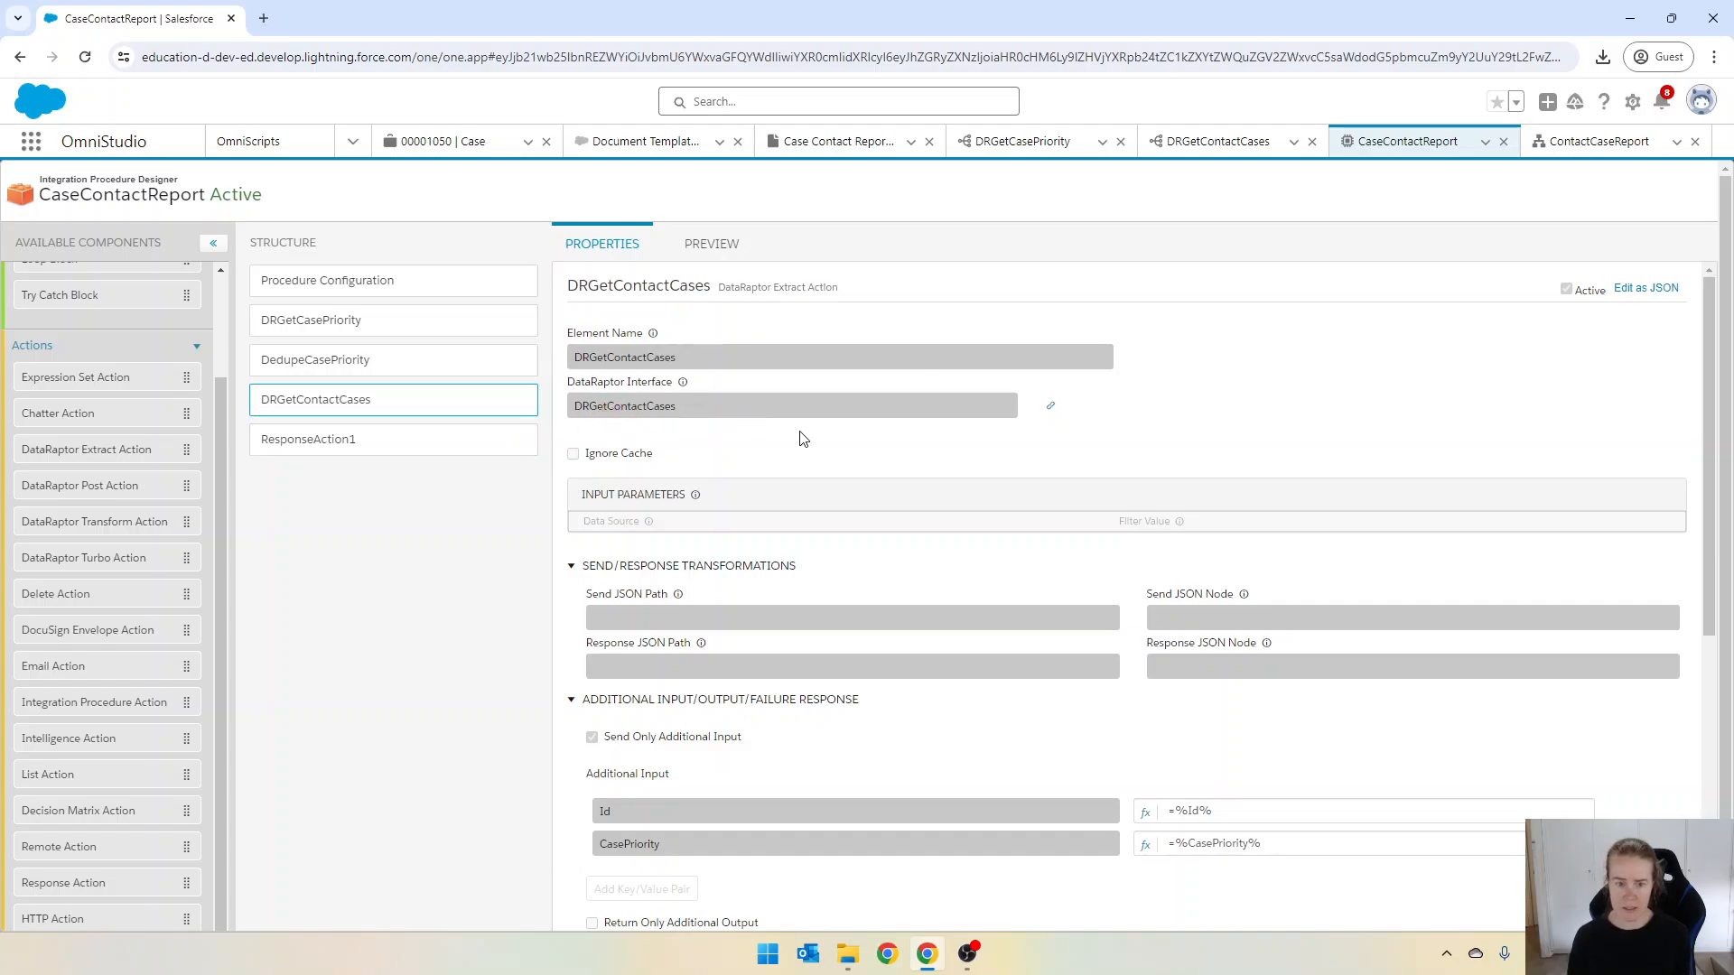
Step: Compare the additional input of the DRGetContactCases action with the response JSON node of the DedupeCasePriority list action
scroll(804, 439, down, 2)
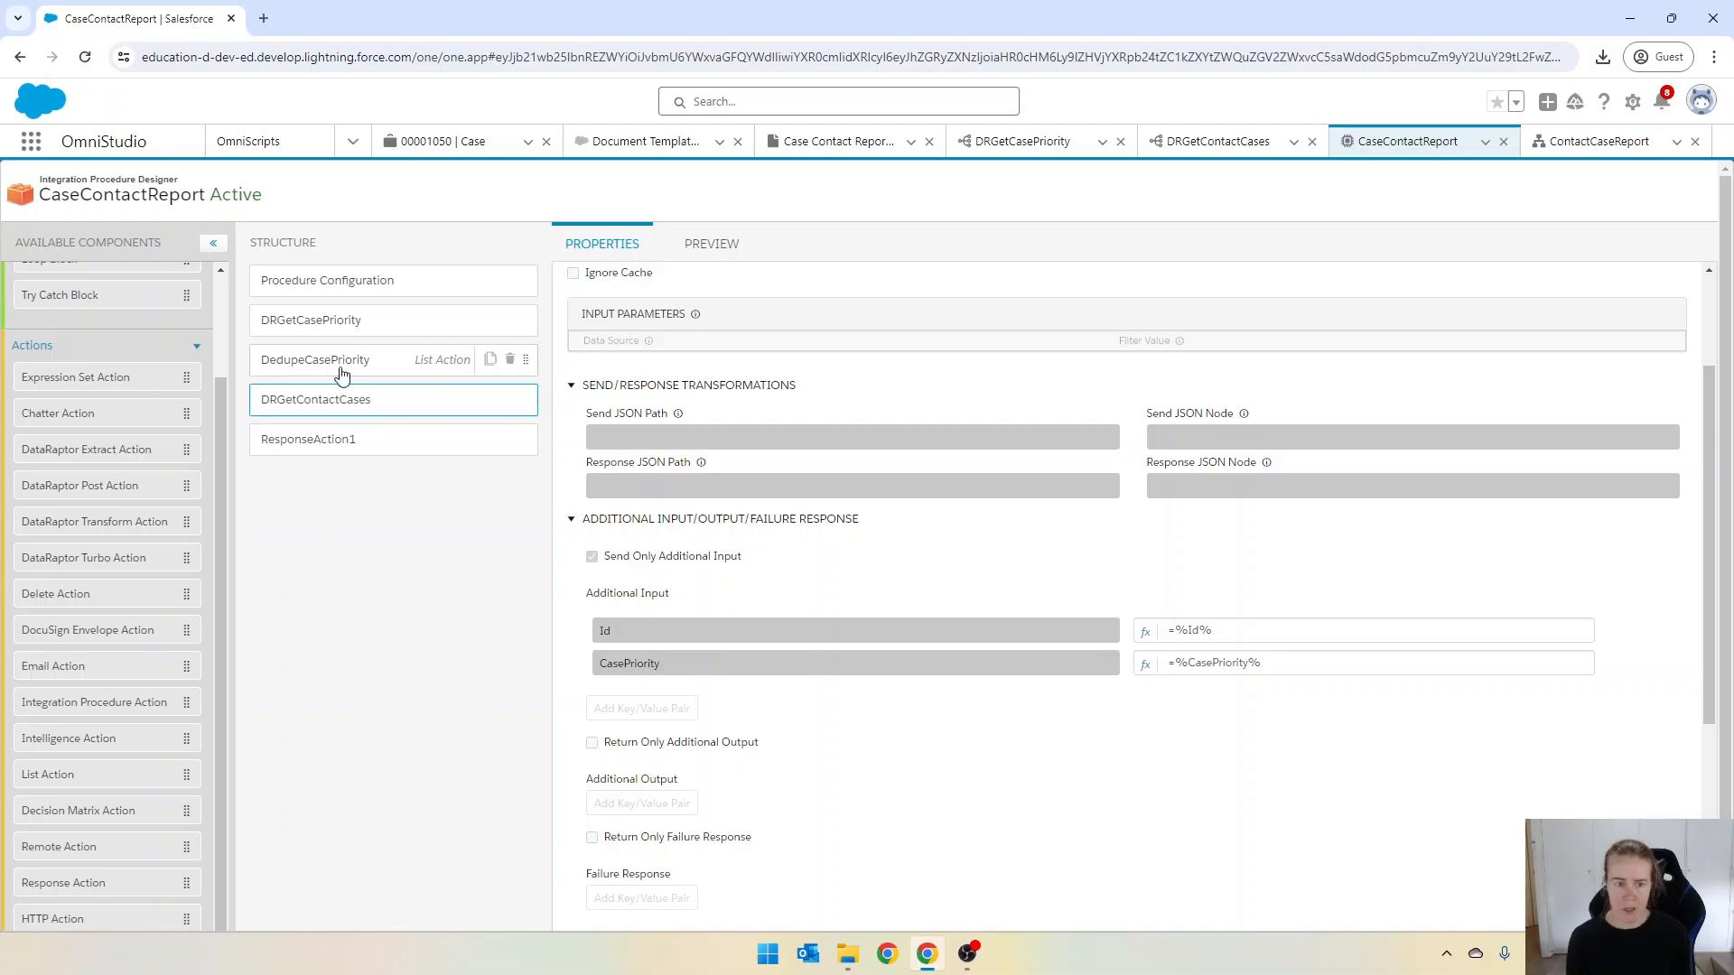
click(296, 366)
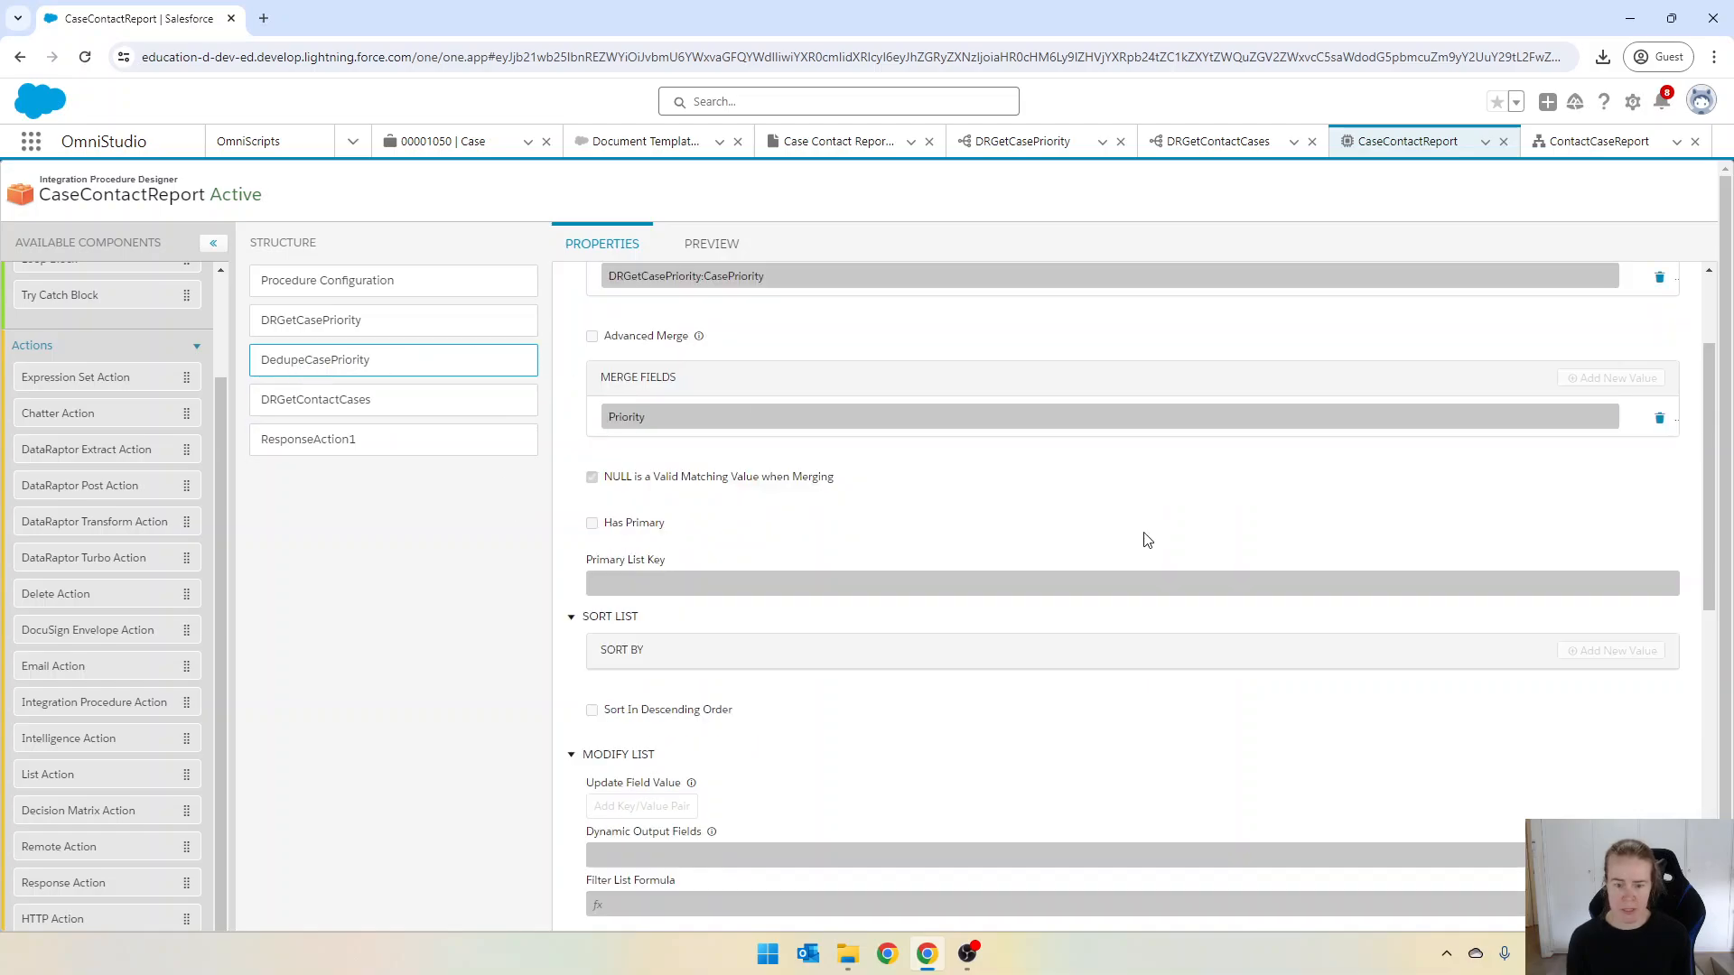
scroll(1161, 516, down, 5)
scroll(1163, 515, down, 2)
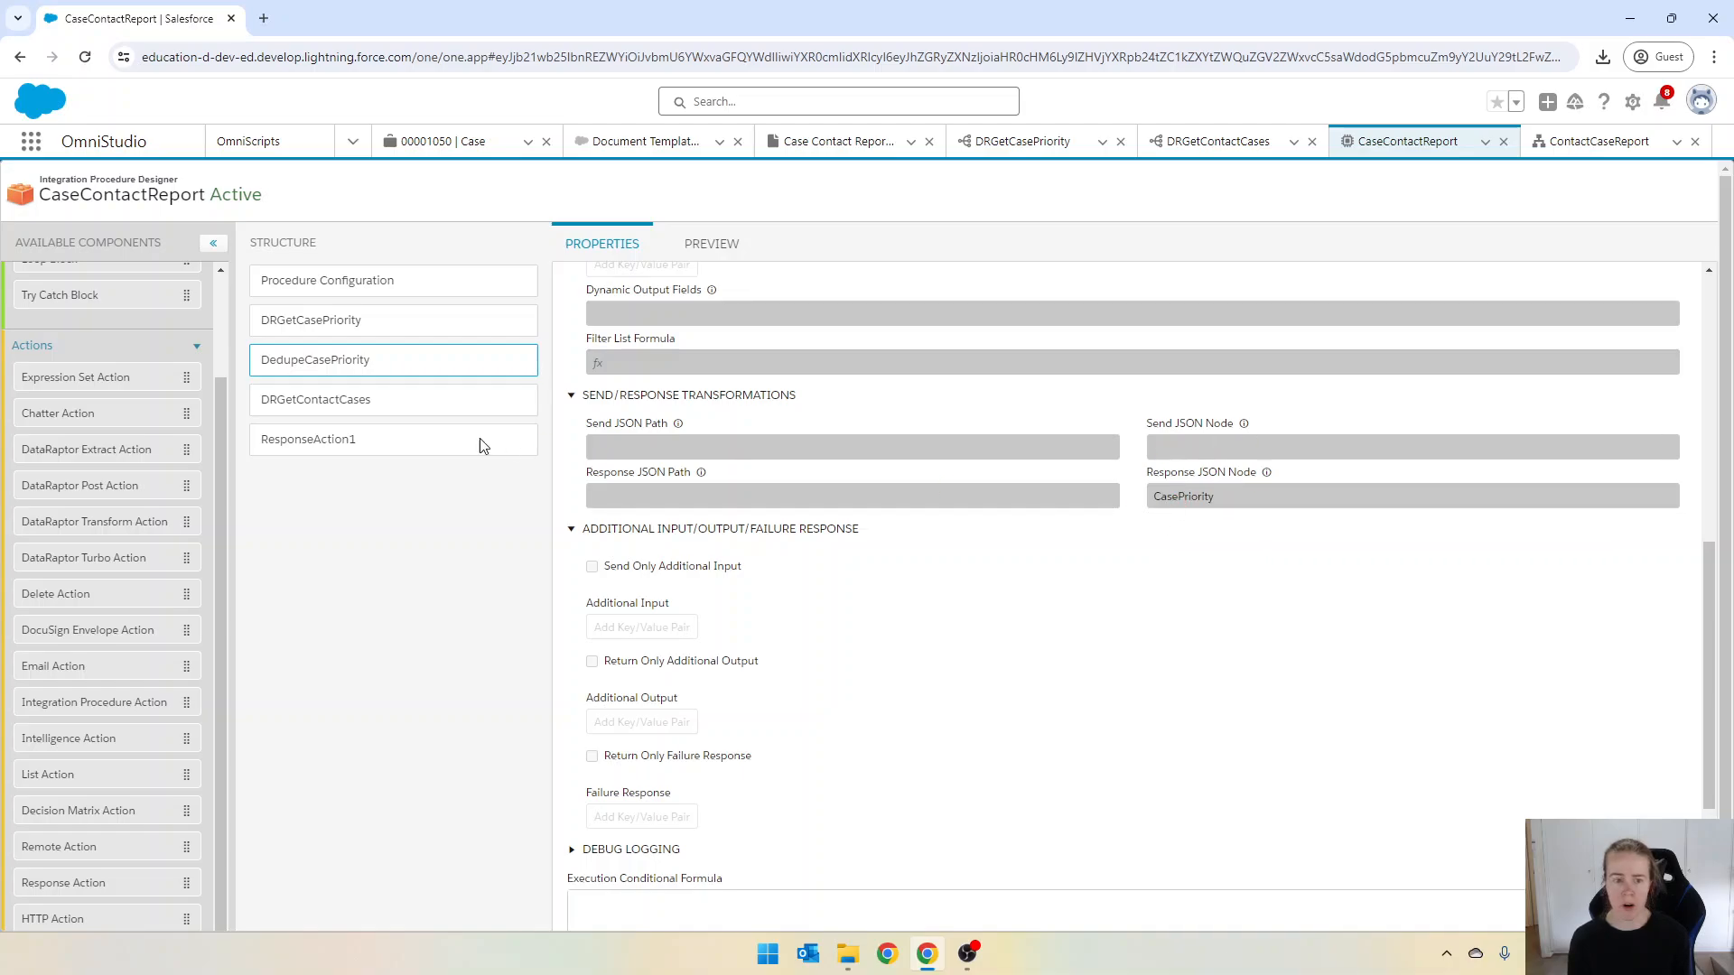
click(330, 406)
scroll(920, 440, up, 4)
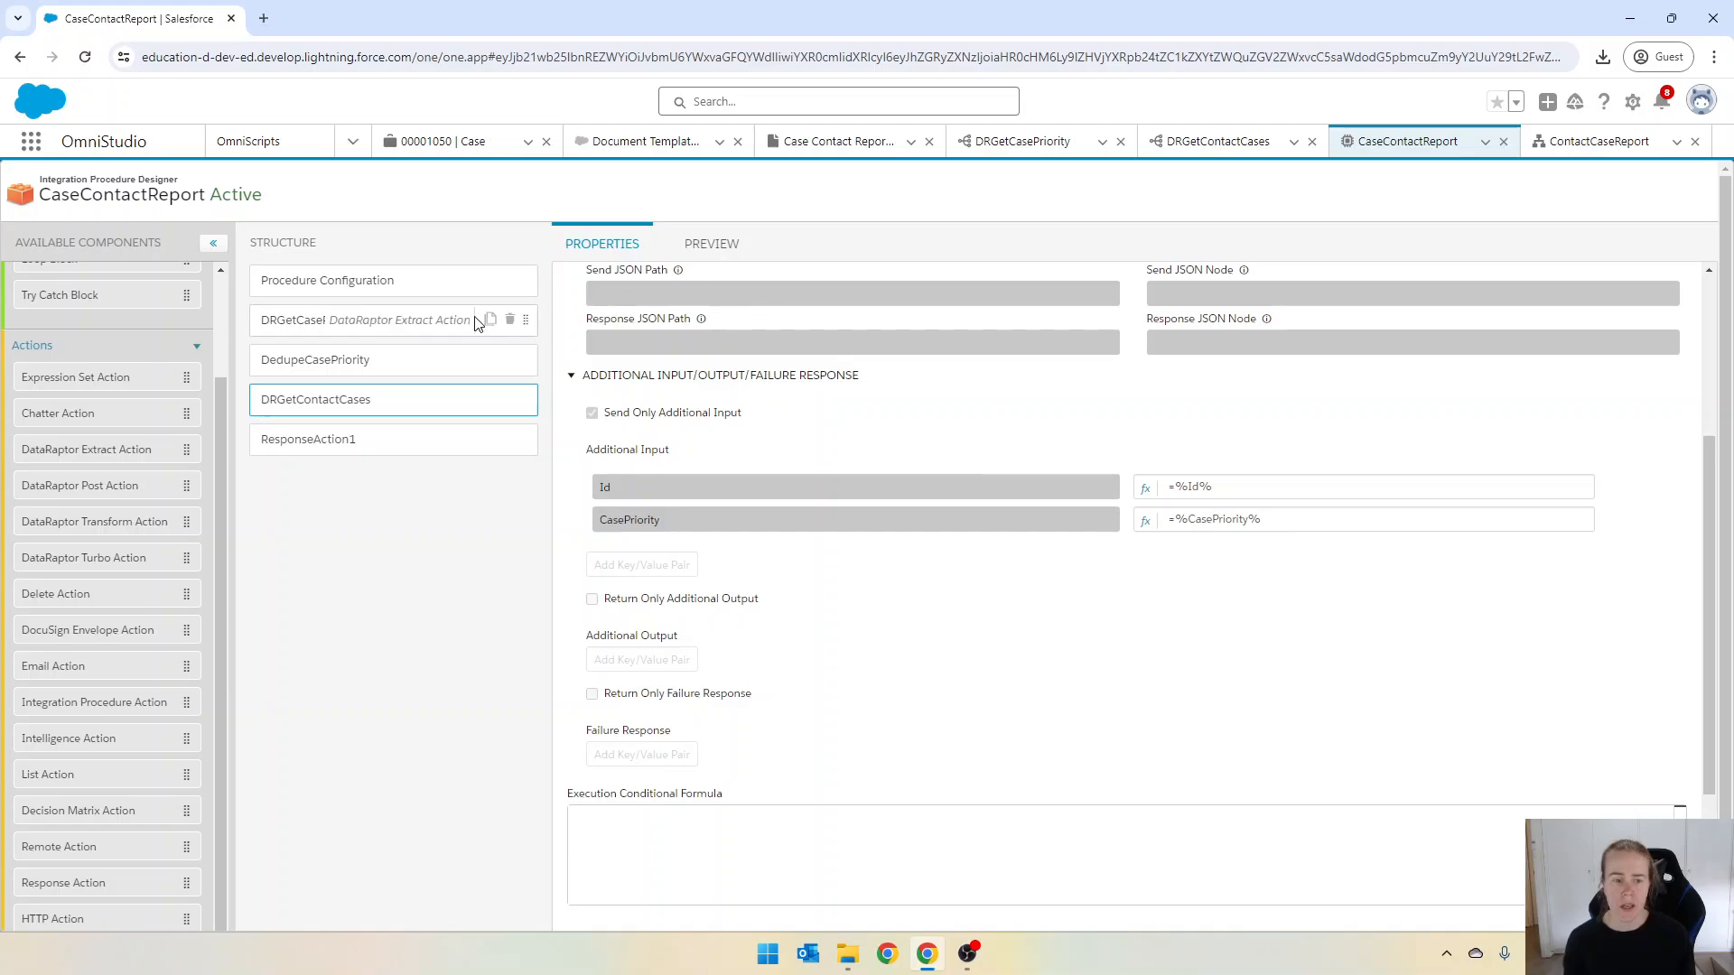
Step: Check the ResponseAction1 send JSON path and execute the CaseContactReport preview again with the existing Id parameter
click(301, 442)
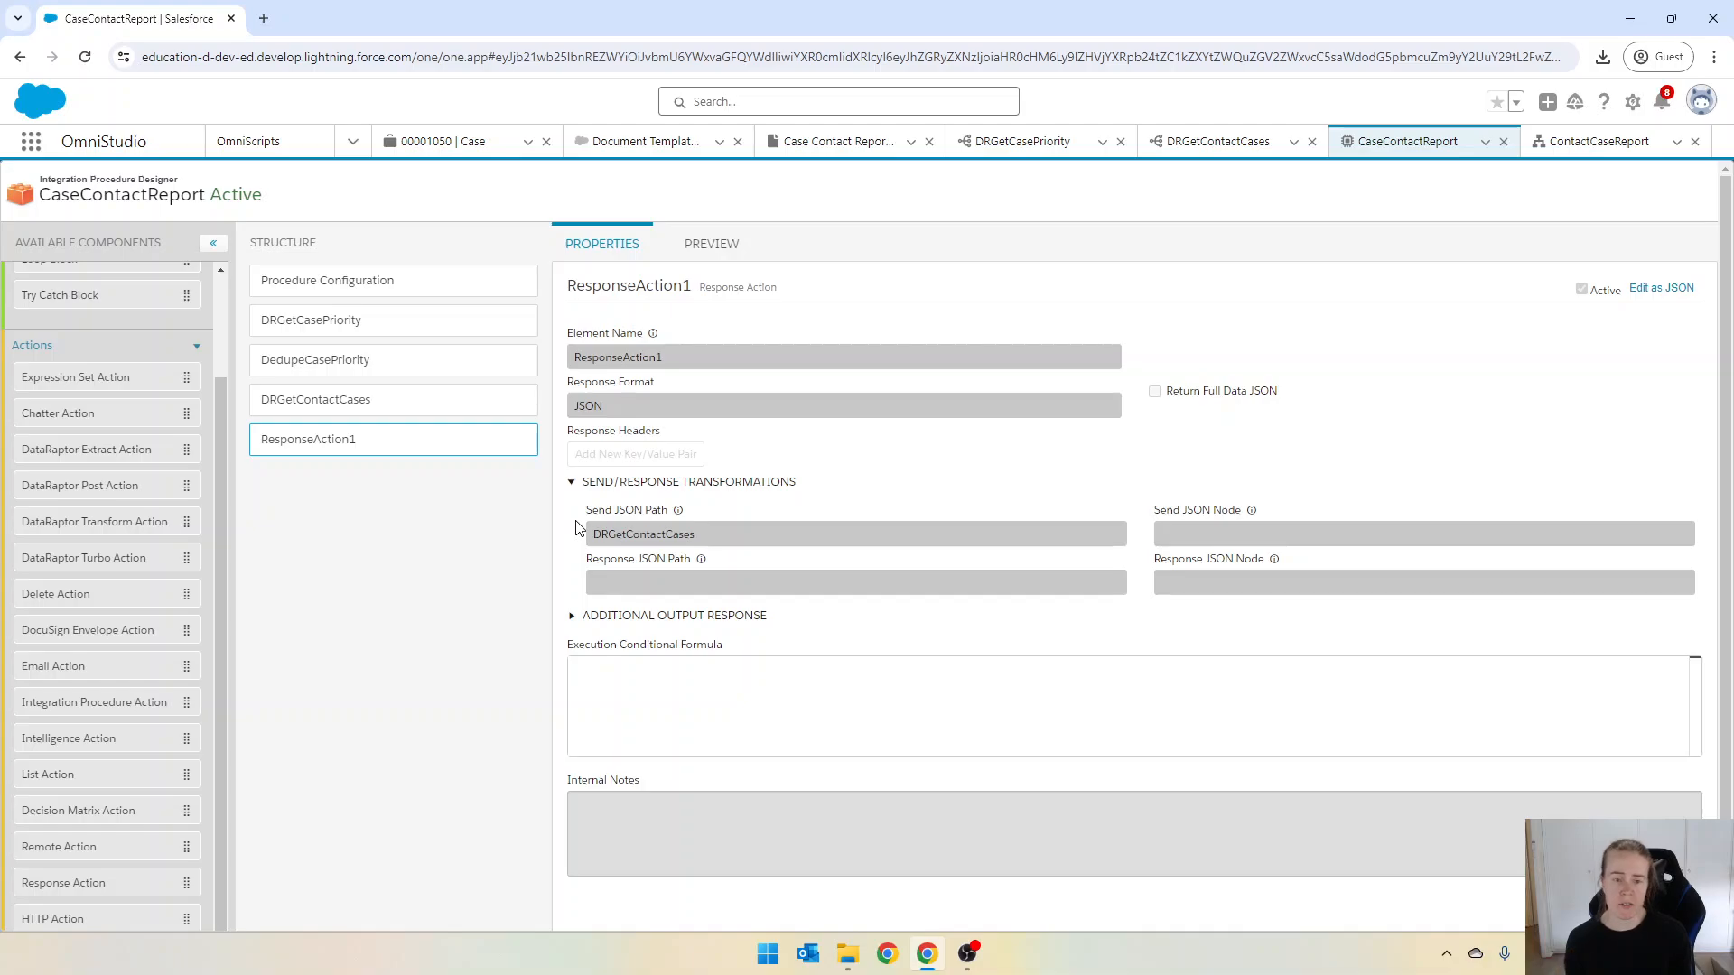
click(718, 244)
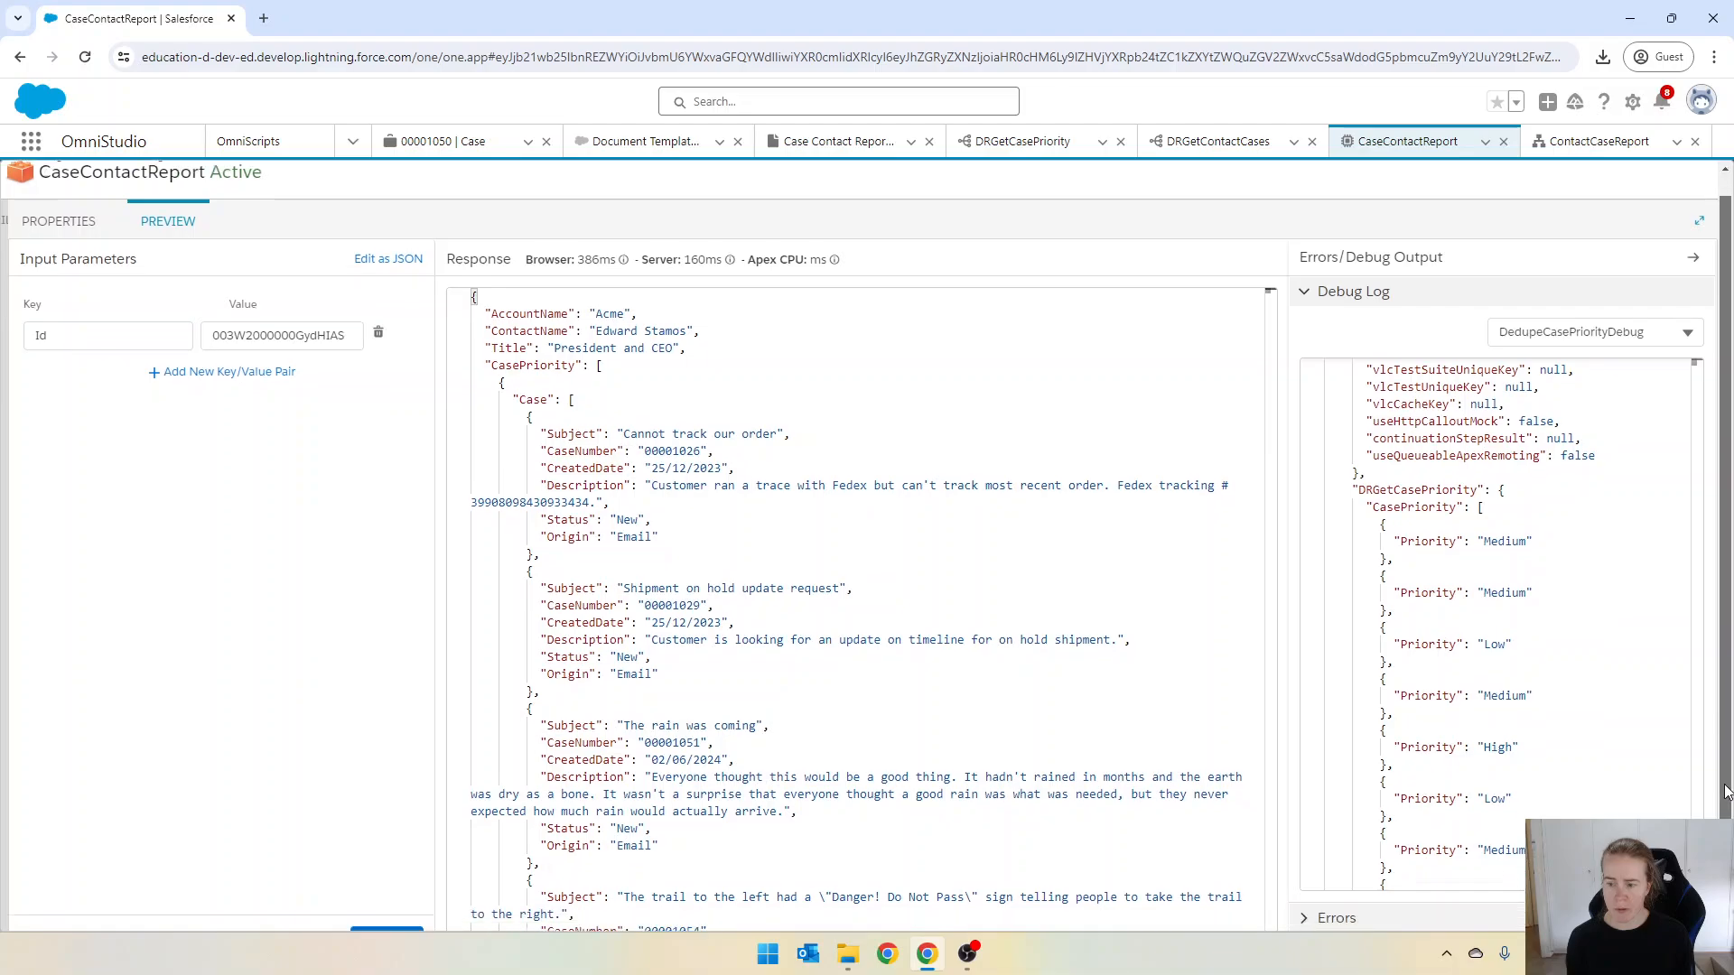
scroll(1731, 730, down, 1)
click(386, 887)
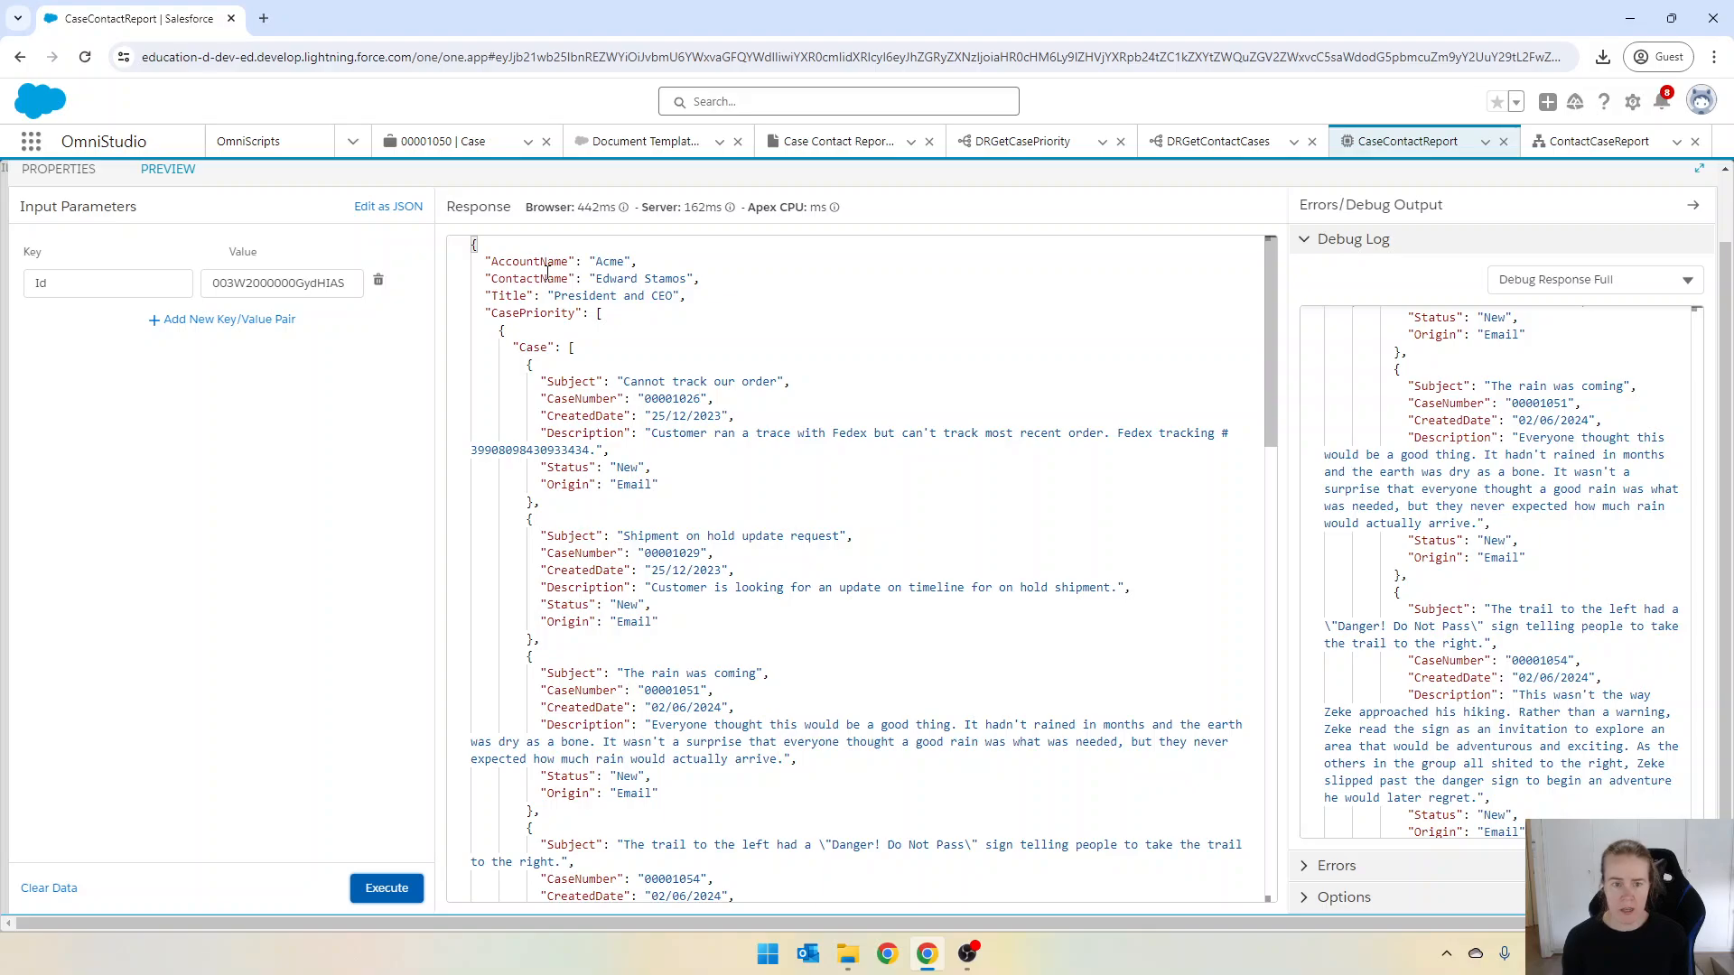
Step: Examine the CasePriority node in the preview response and the case entries listed in its first Case array
drag(483, 312, 686, 323)
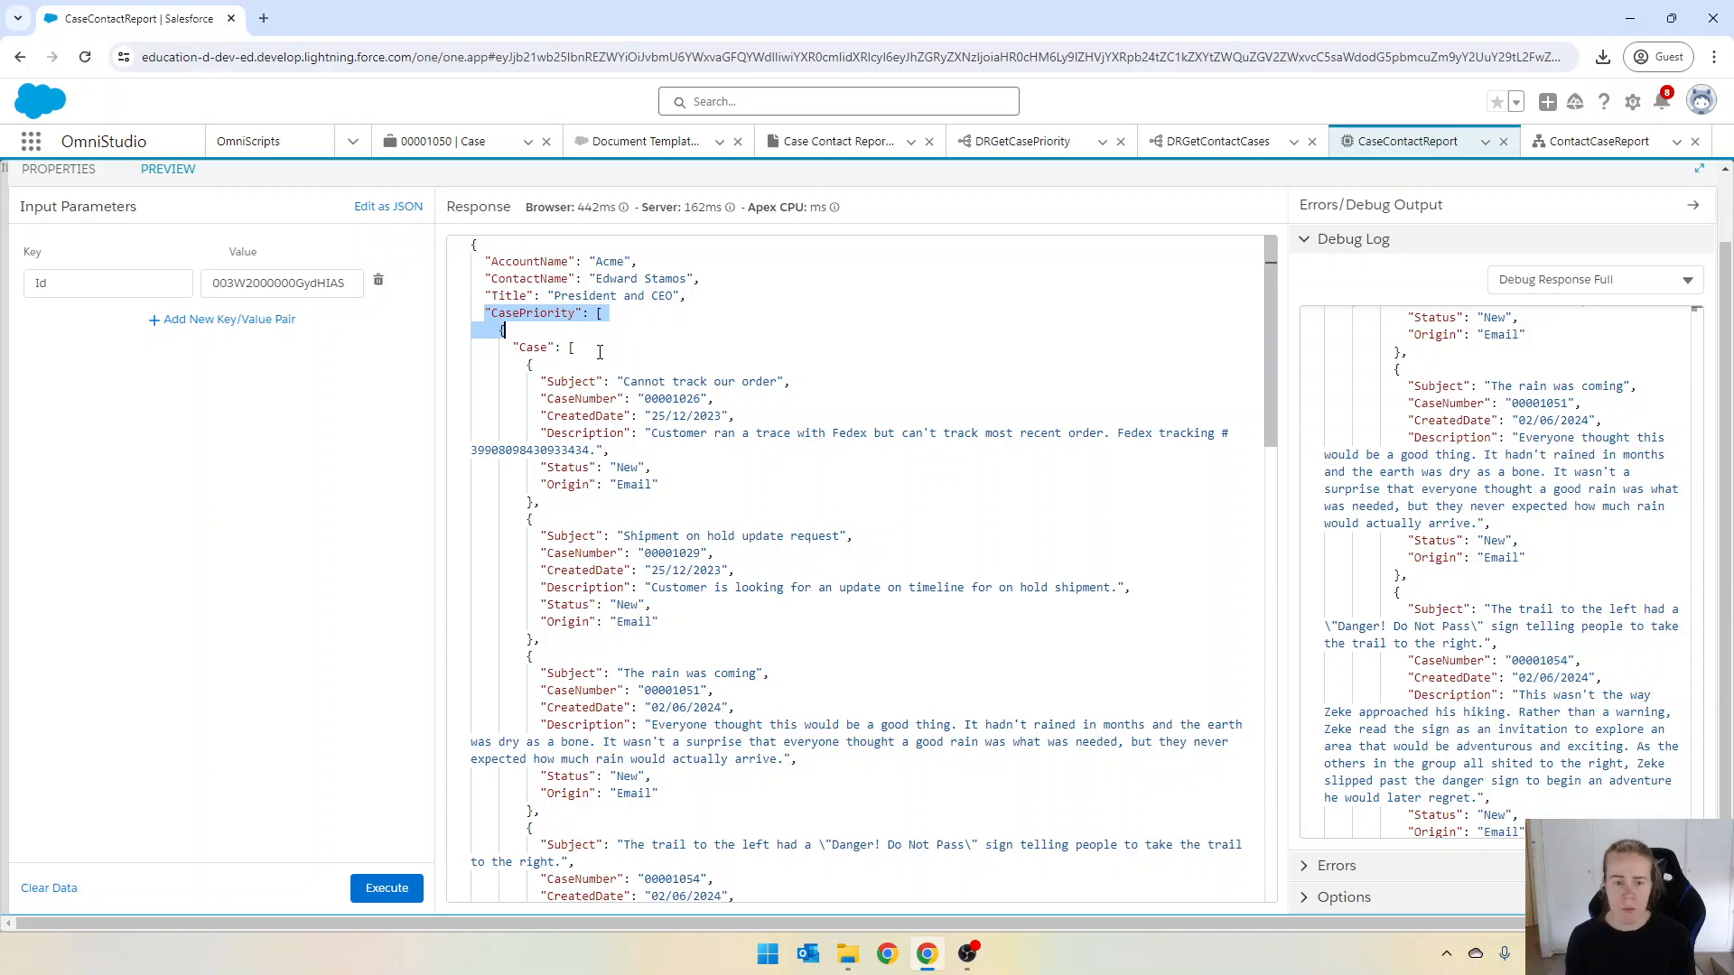
click(533, 351)
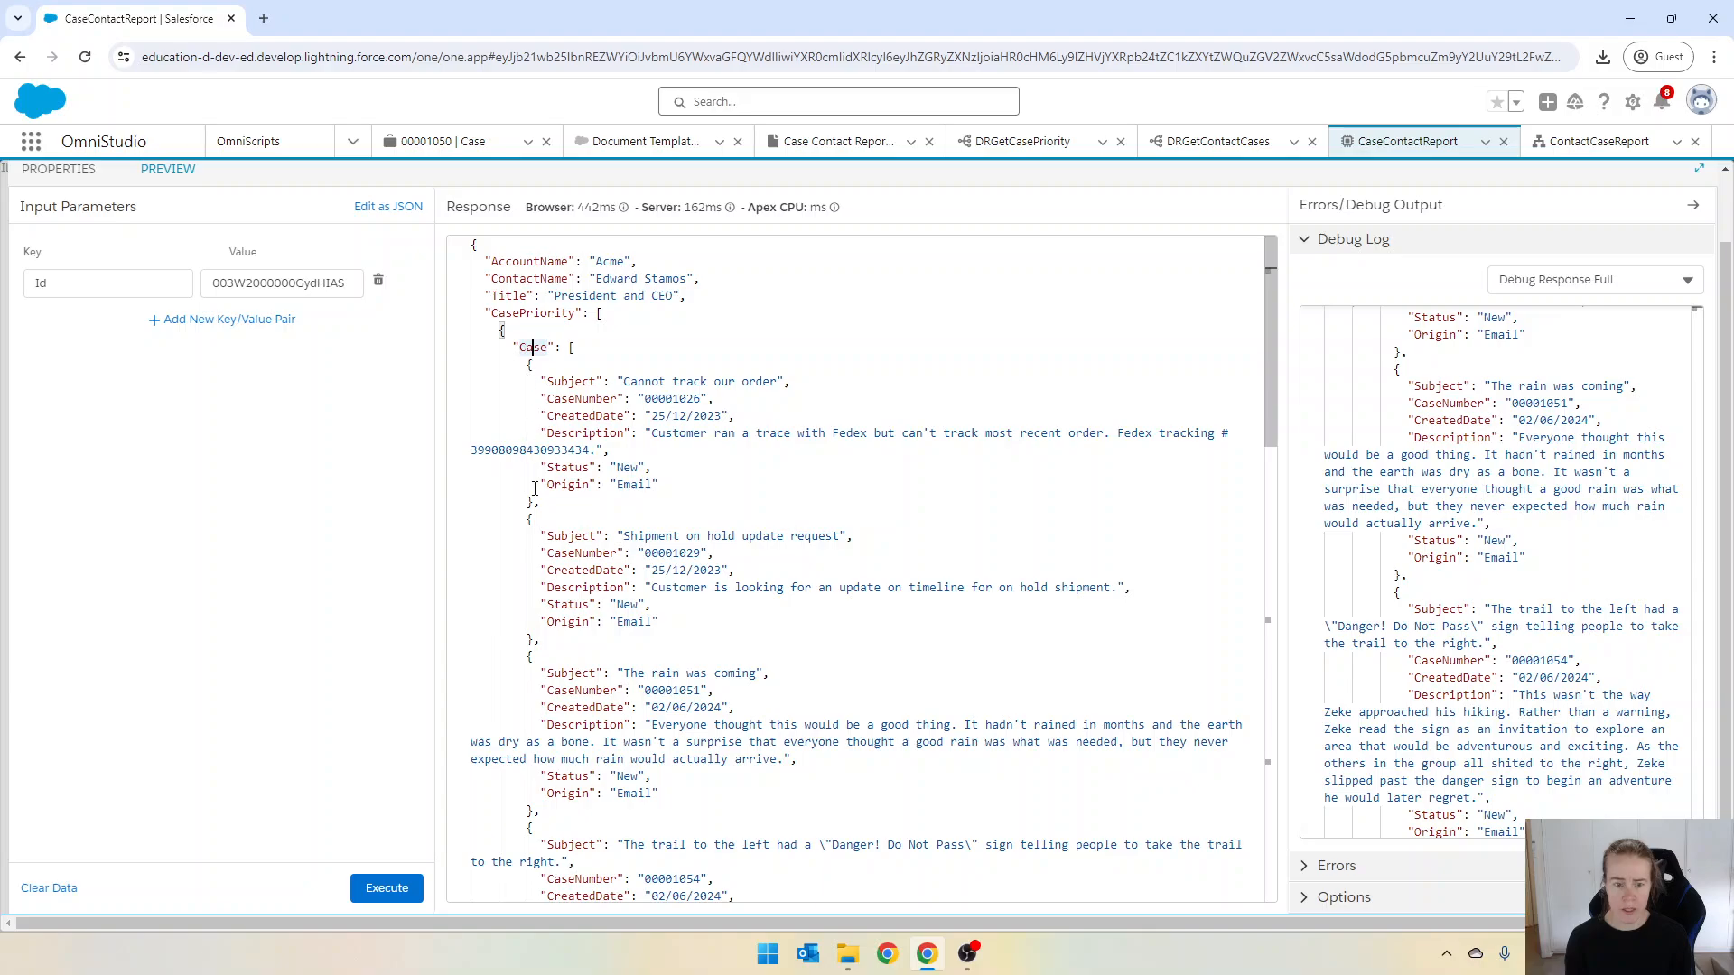
scroll(534, 489, down, 1)
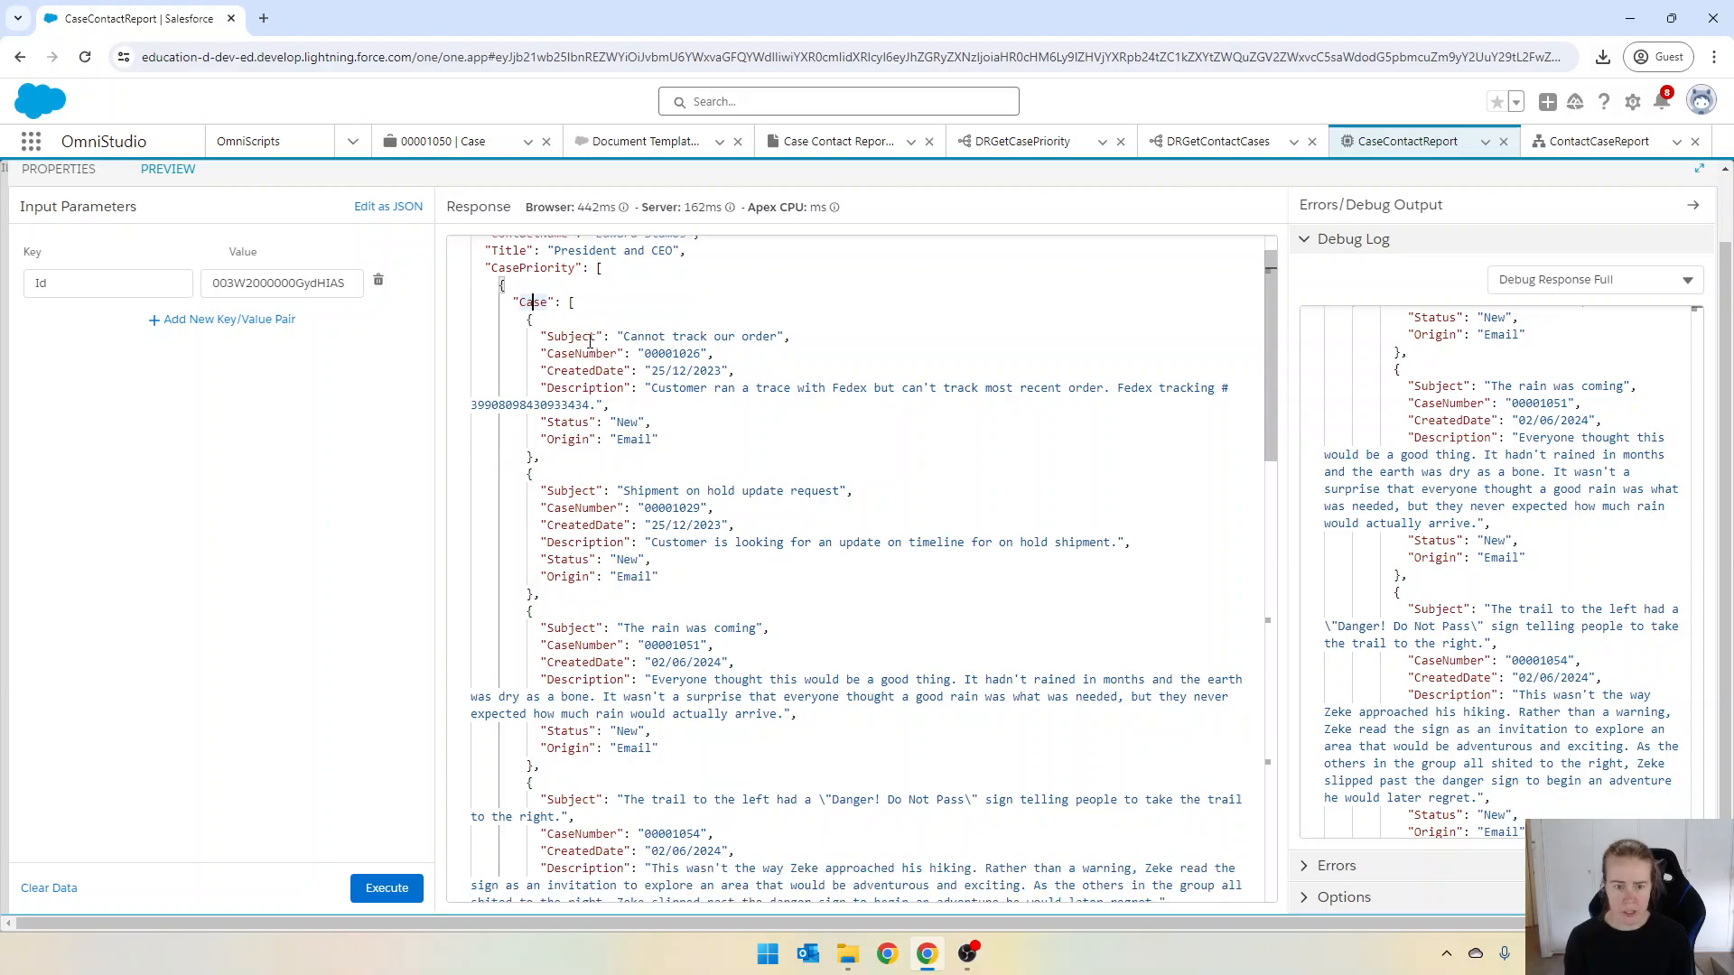
click(560, 816)
scroll(680, 739, down, 3)
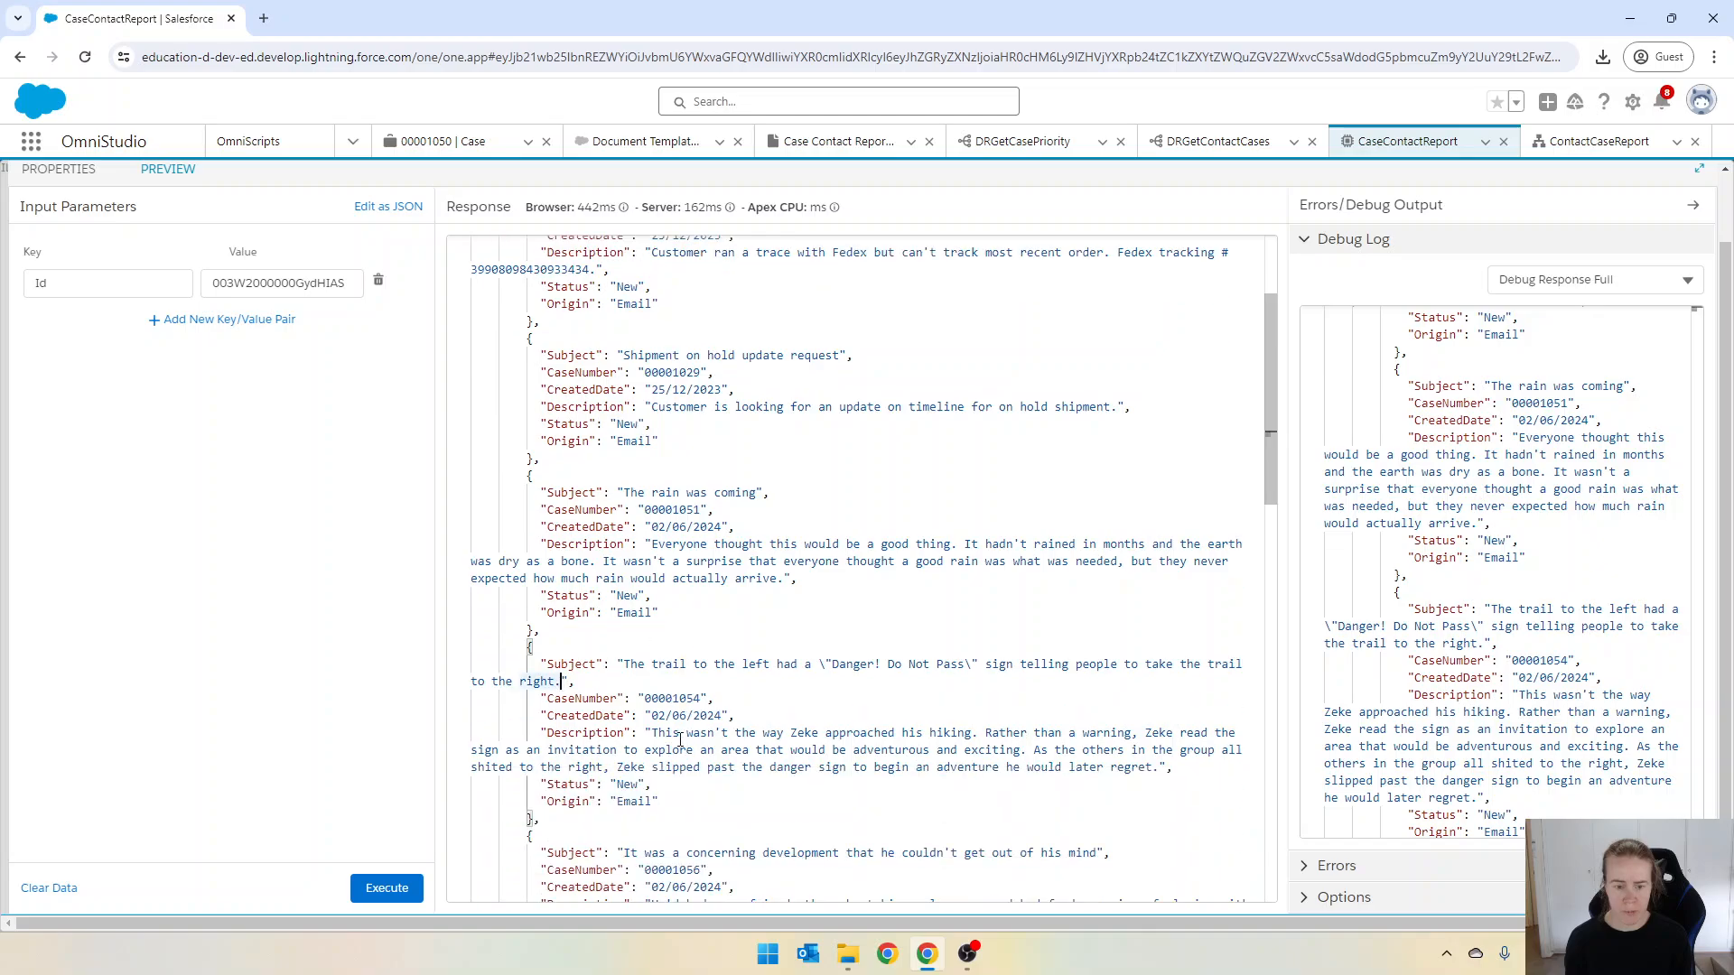
scroll(680, 739, down, 3)
click(588, 733)
scroll(588, 733, down, 2)
click(568, 816)
scroll(667, 745, down, 1)
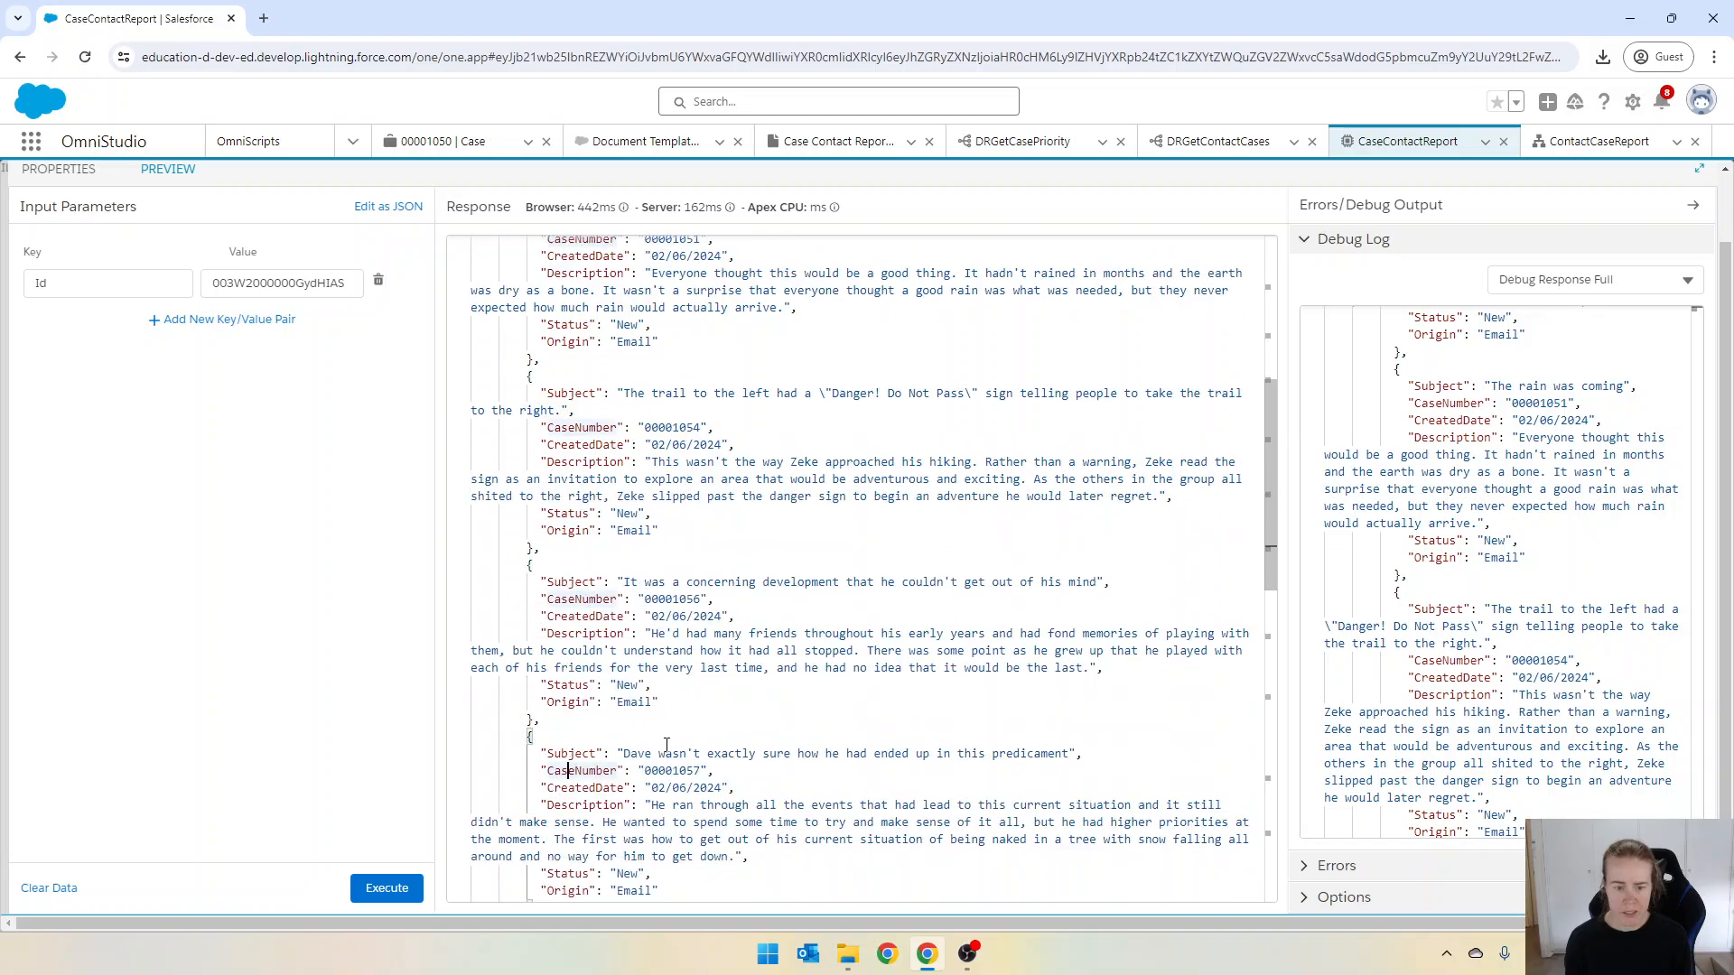
Step: Highlight the Priority line that closes each case group in the response, and return to the start of the JSON
scroll(666, 745, down, 6)
drag(652, 672, 515, 677)
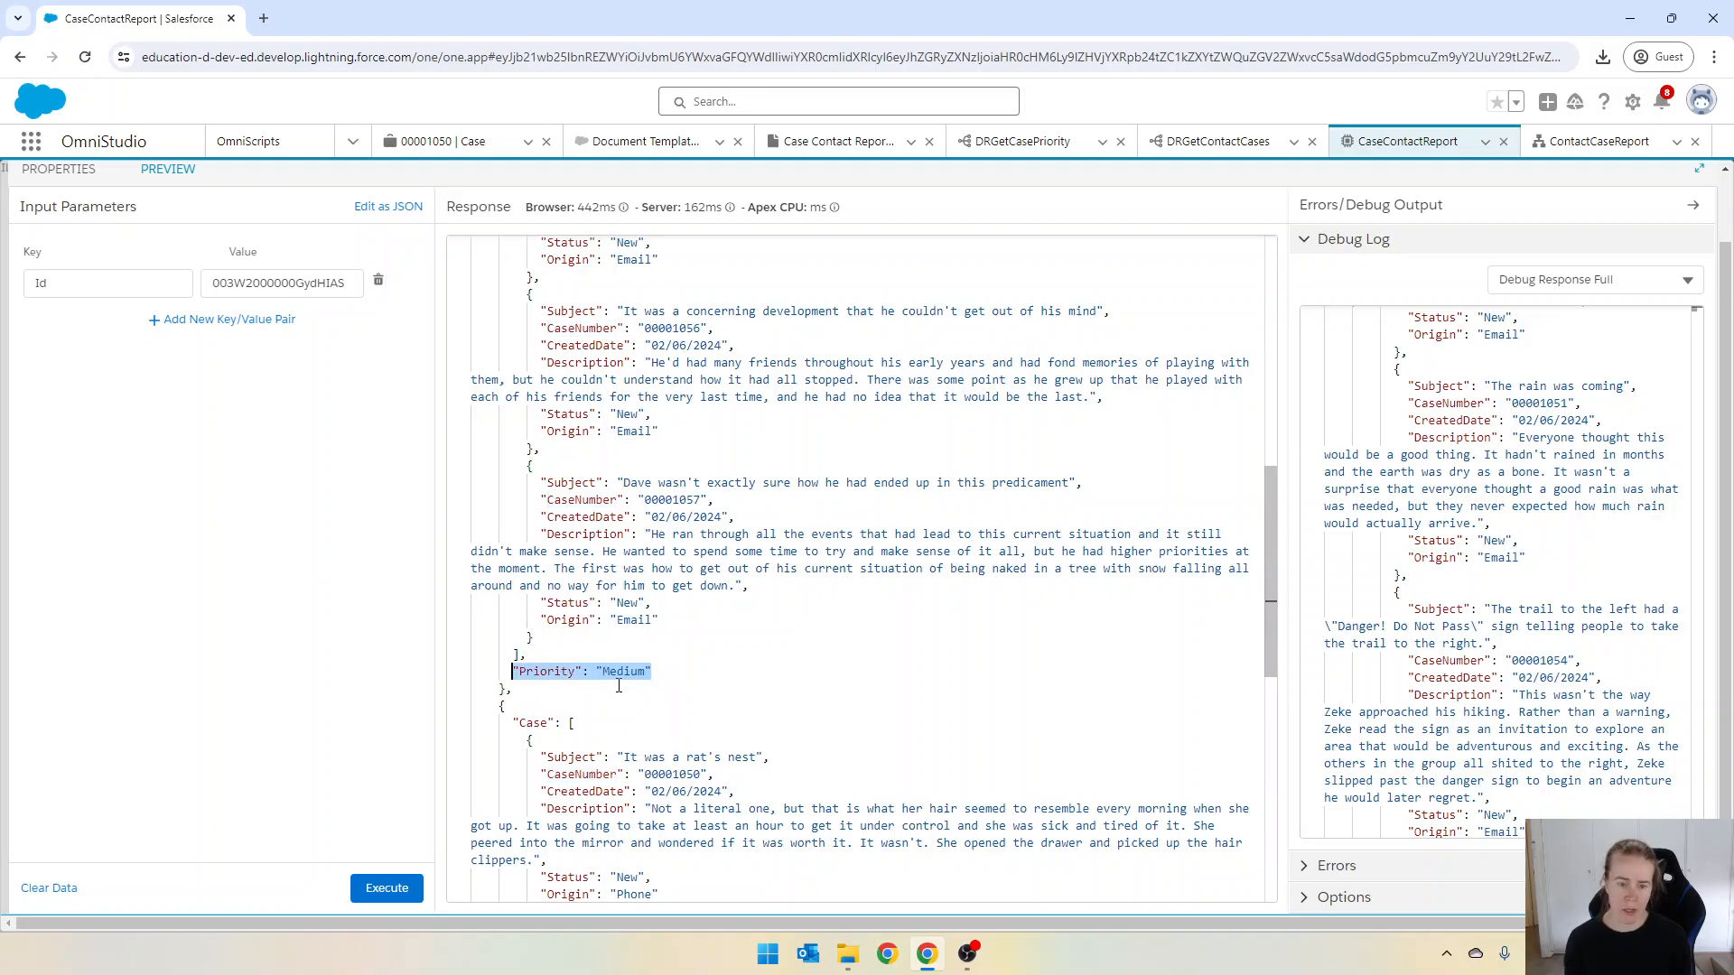
scroll(618, 686, down, 6)
click(631, 576)
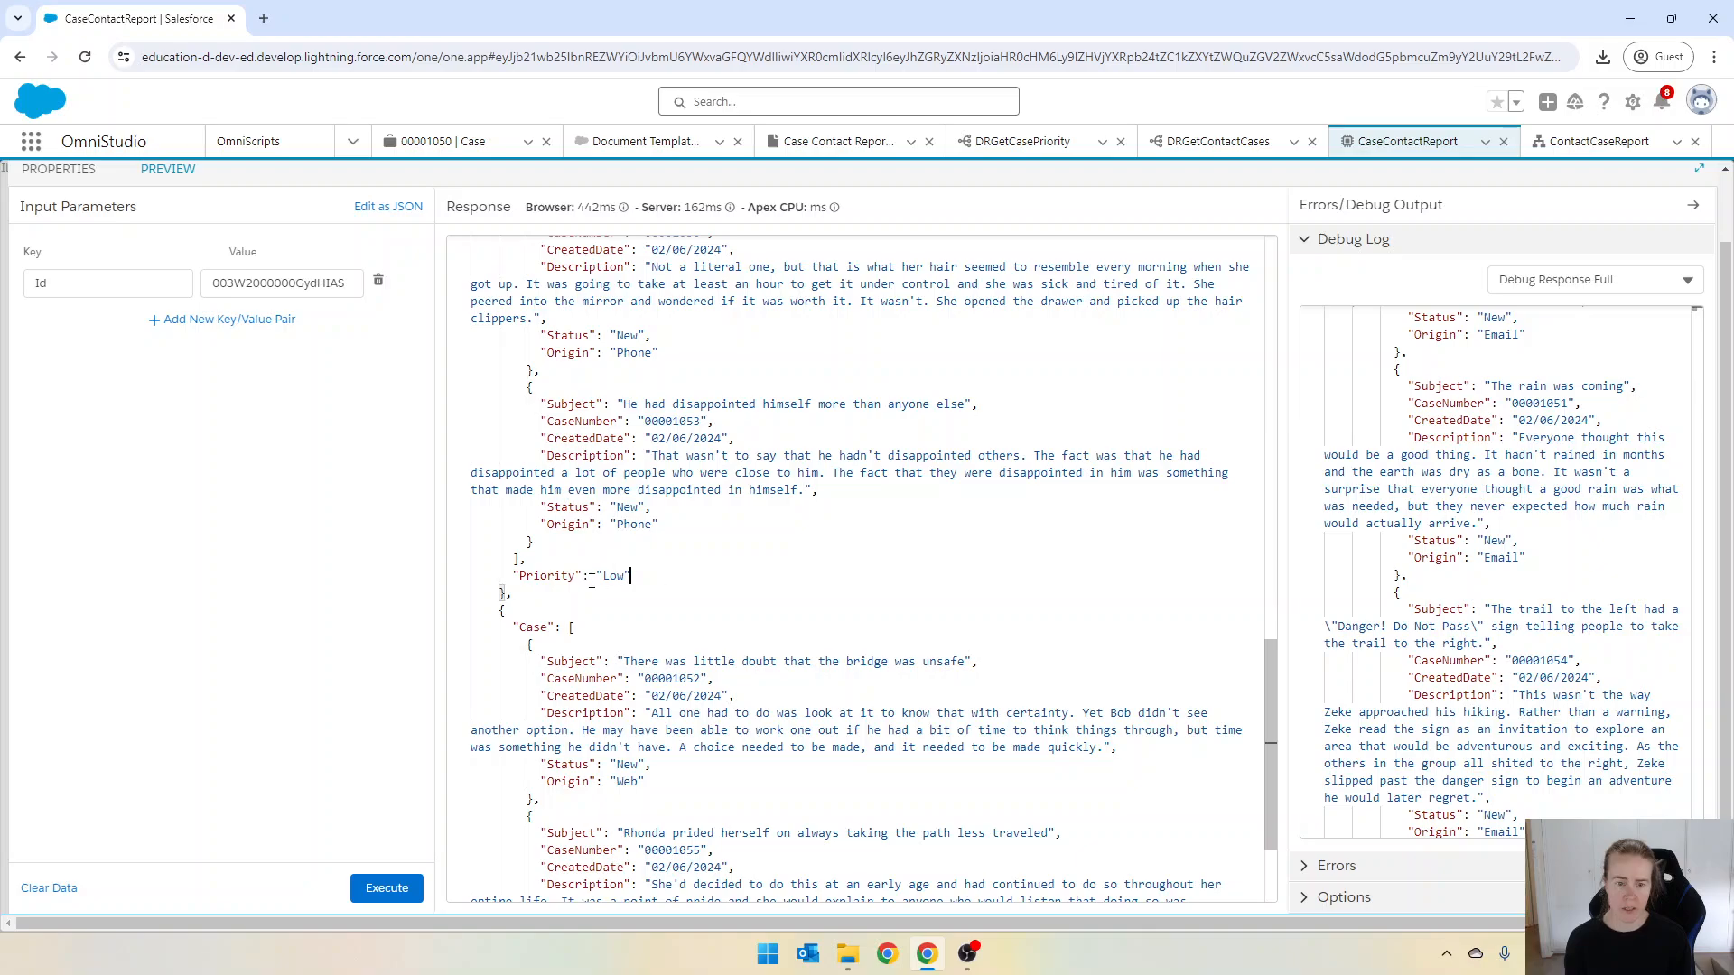
key(shift+Home)
scroll(739, 533, down, 3)
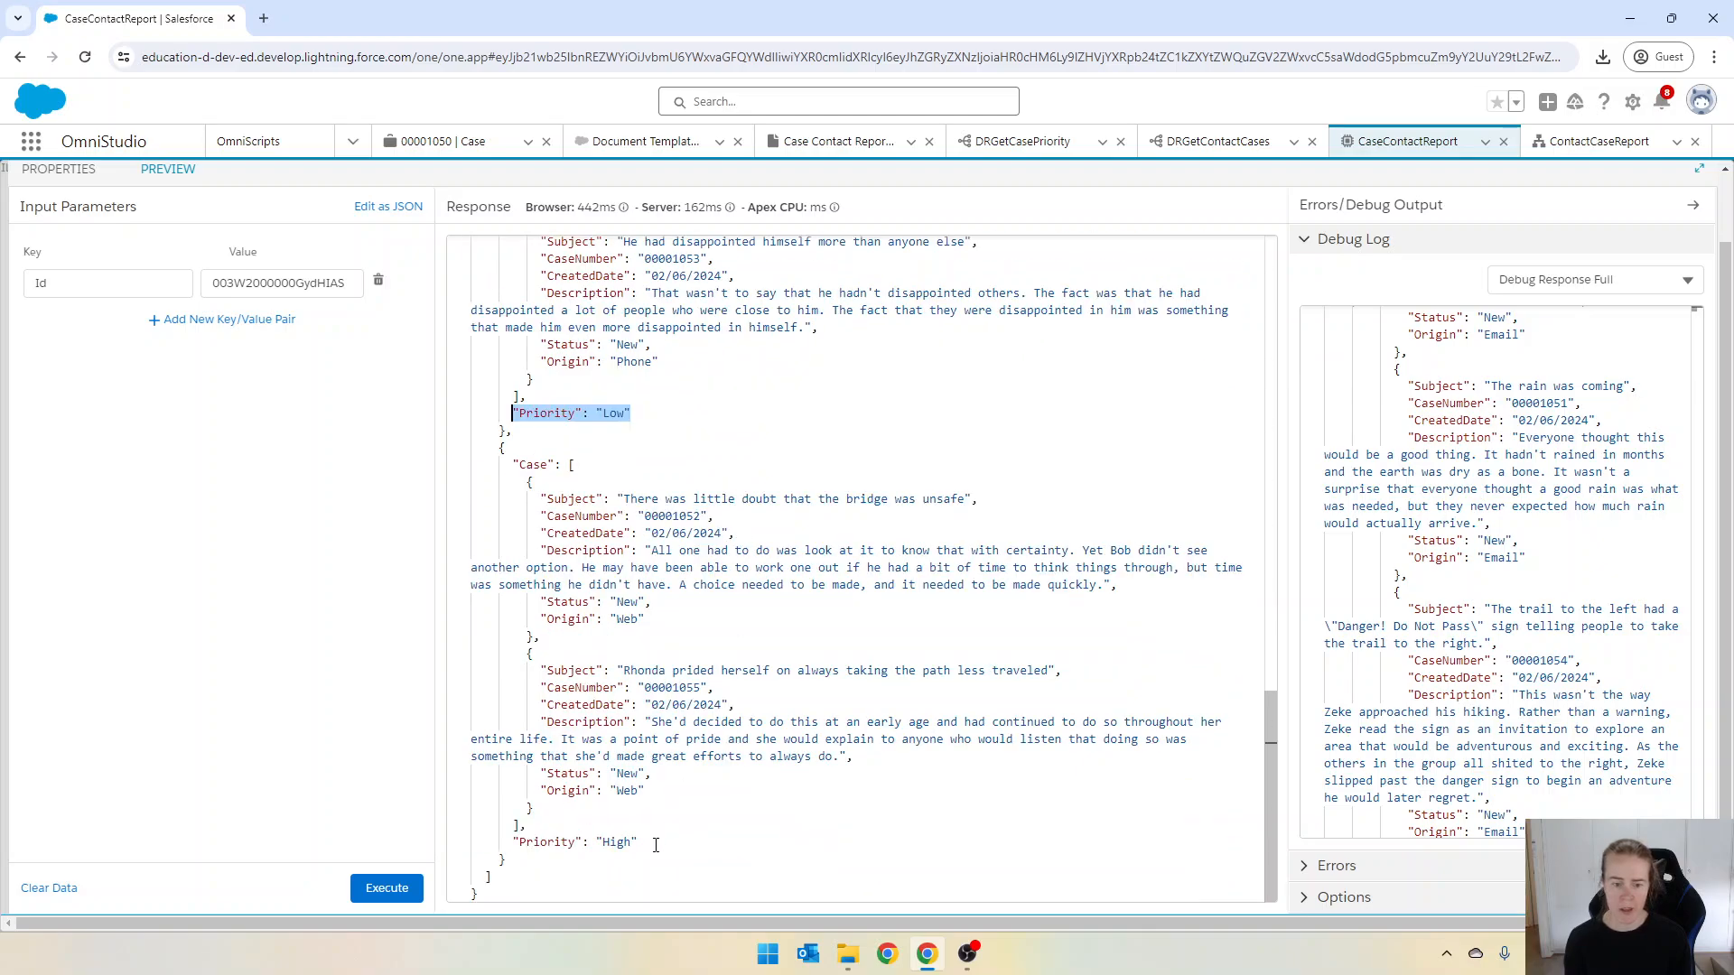
drag(656, 844, 498, 841)
scroll(729, 621, up, 15)
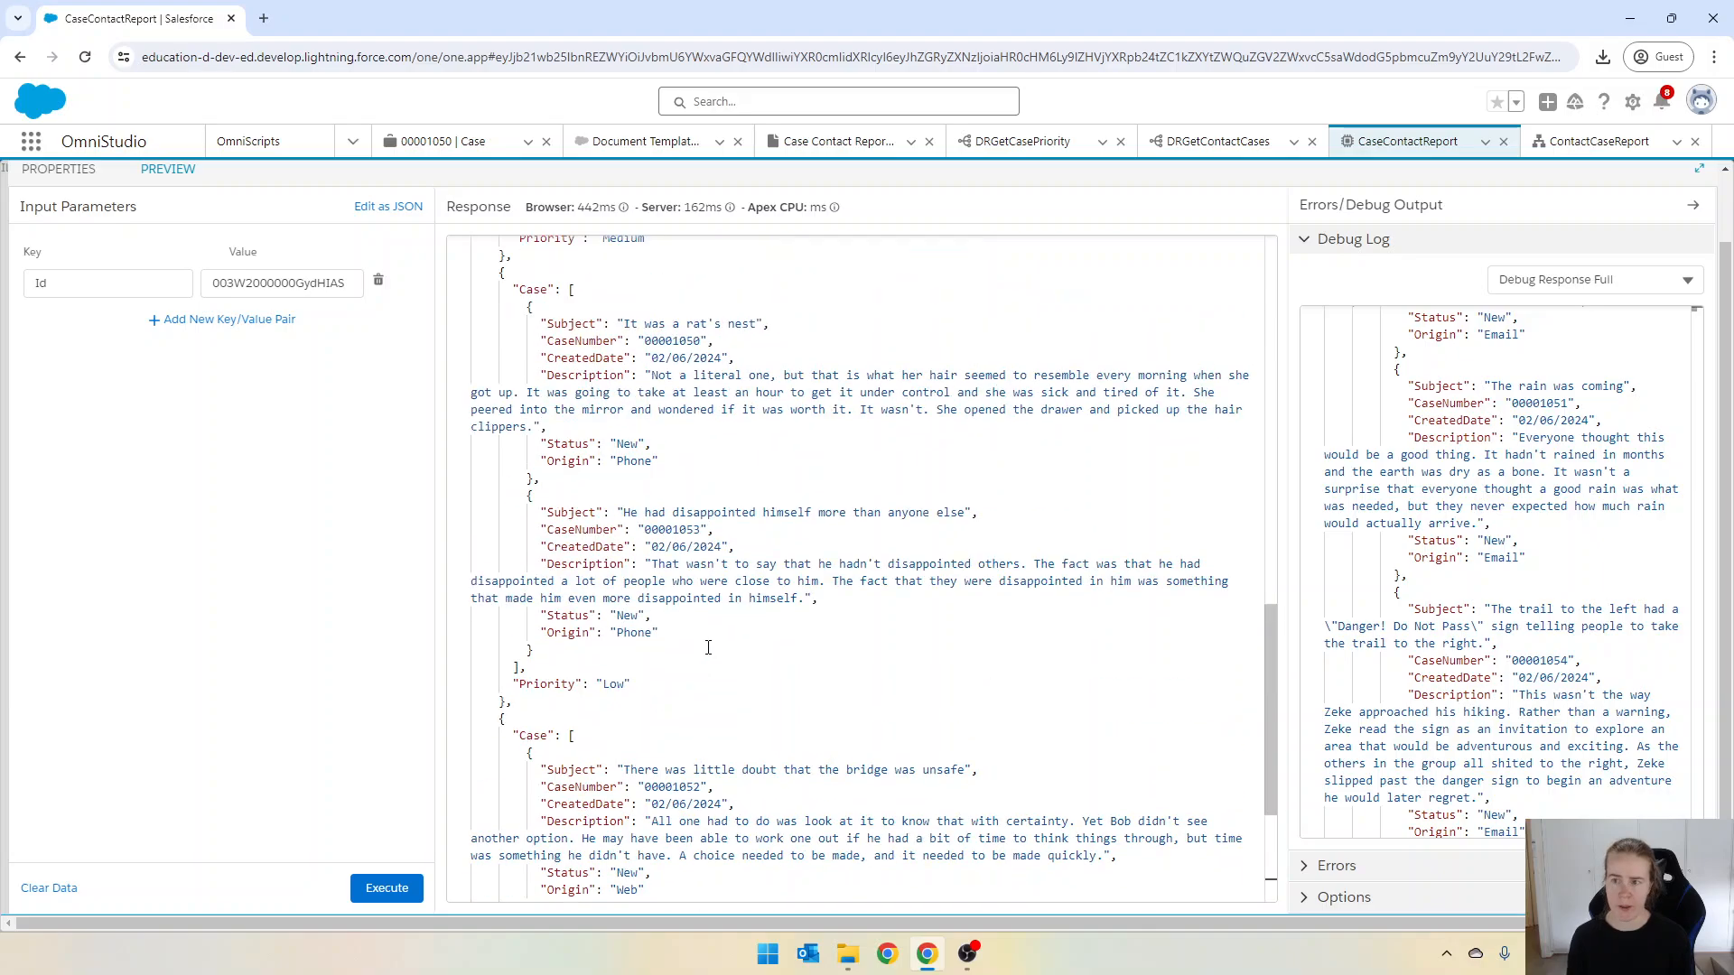
scroll(728, 621, up, 3)
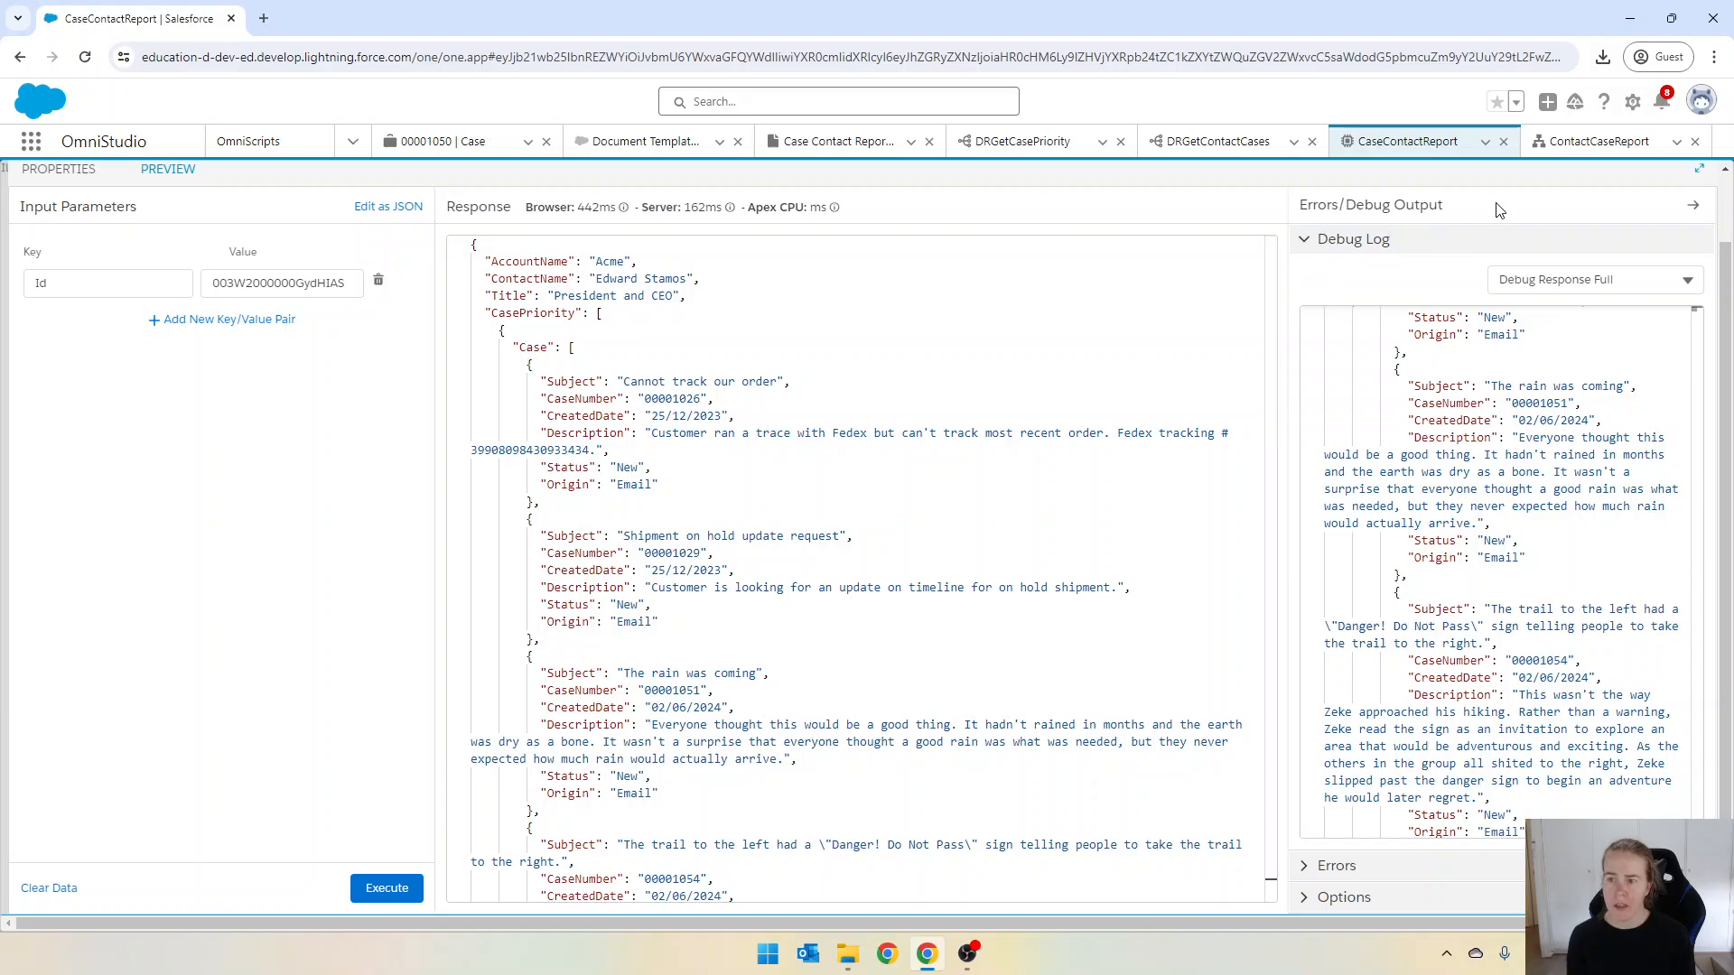
Step: Switch to the ContactCaseReport OmniScript and expand its EnterObject step
click(1593, 142)
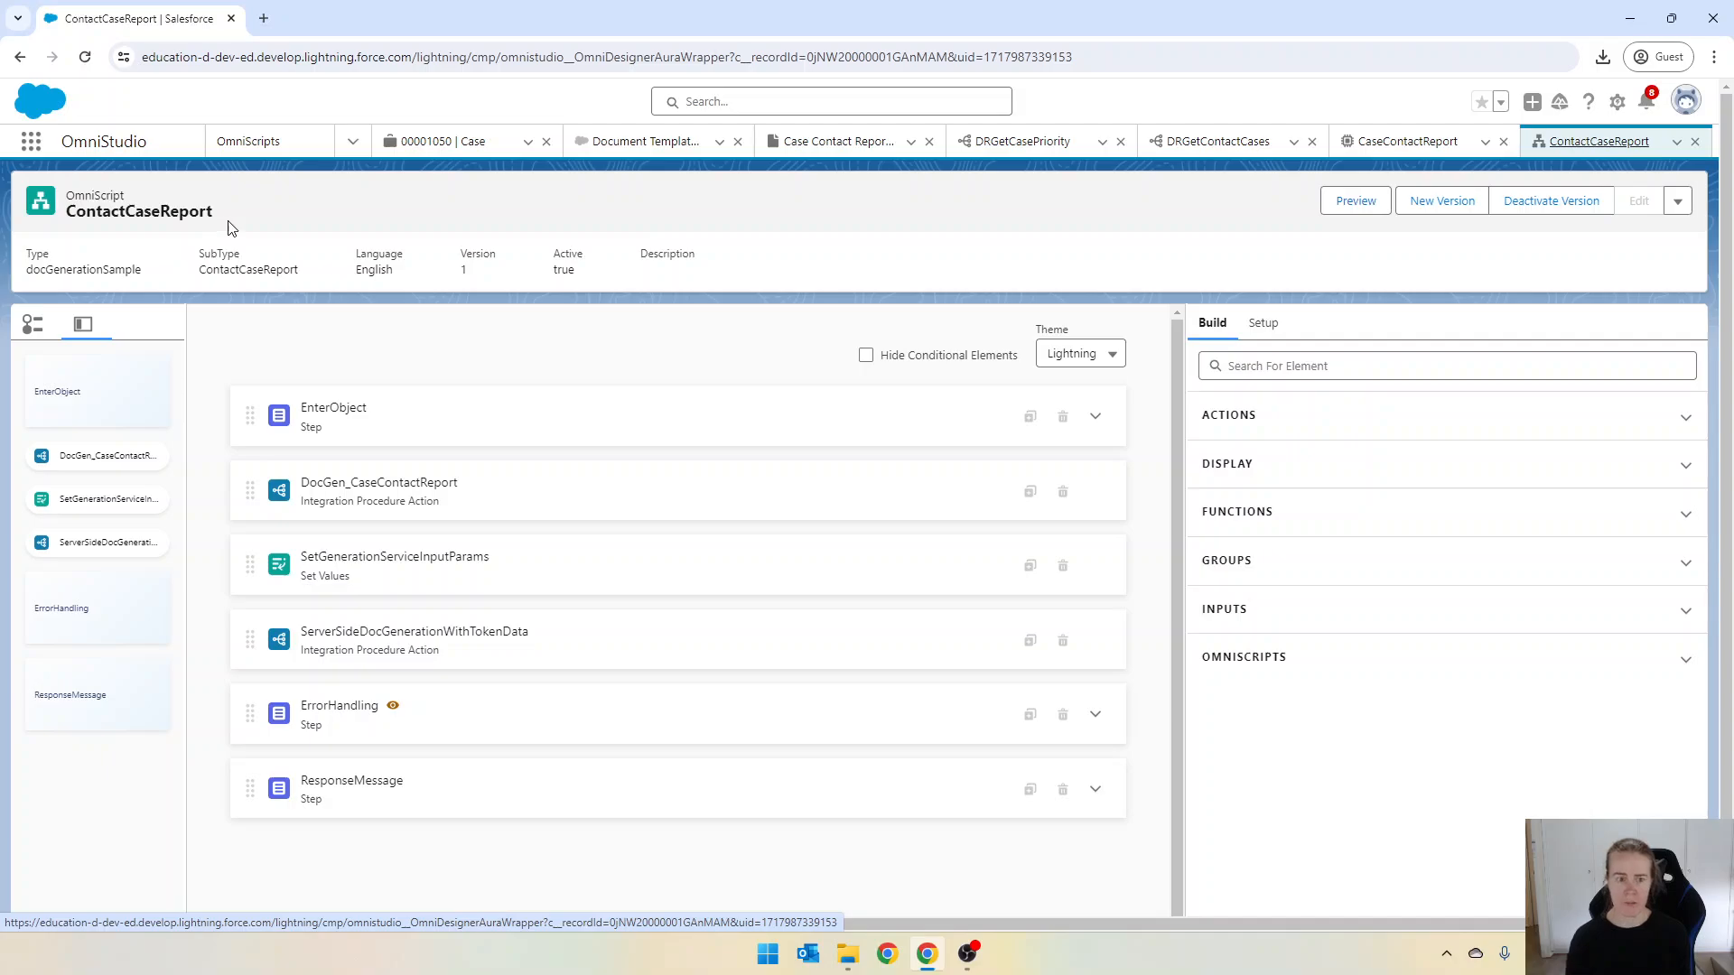
click(464, 433)
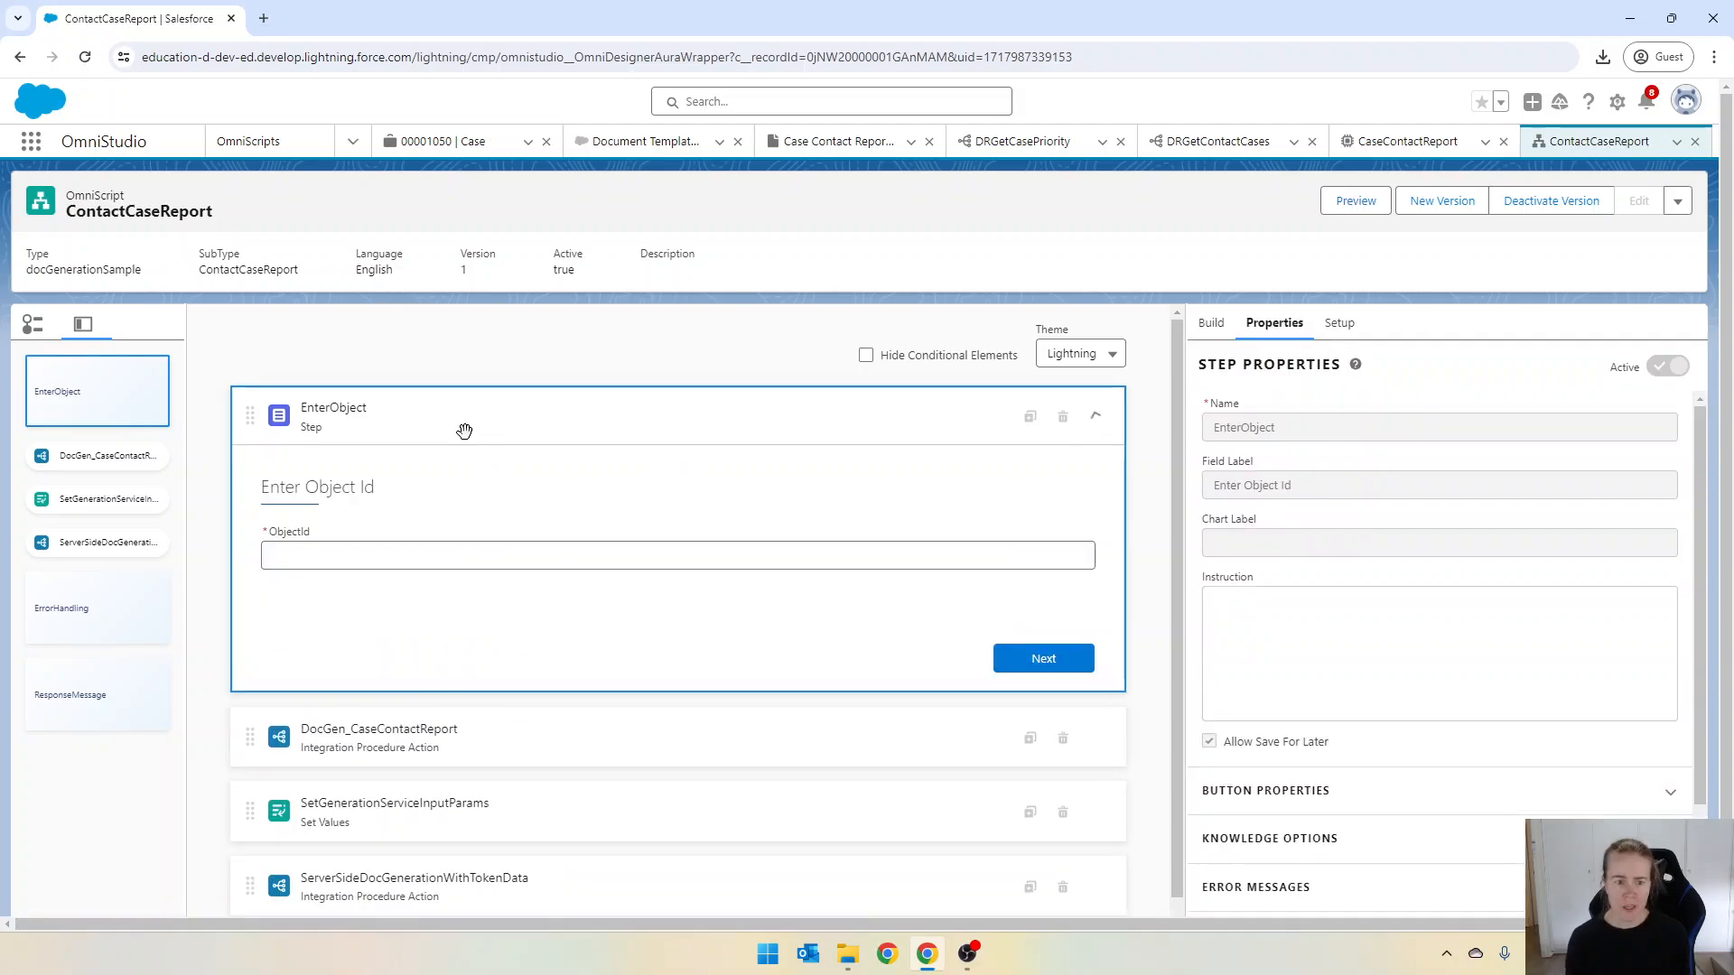
scroll(361, 553, down, 2)
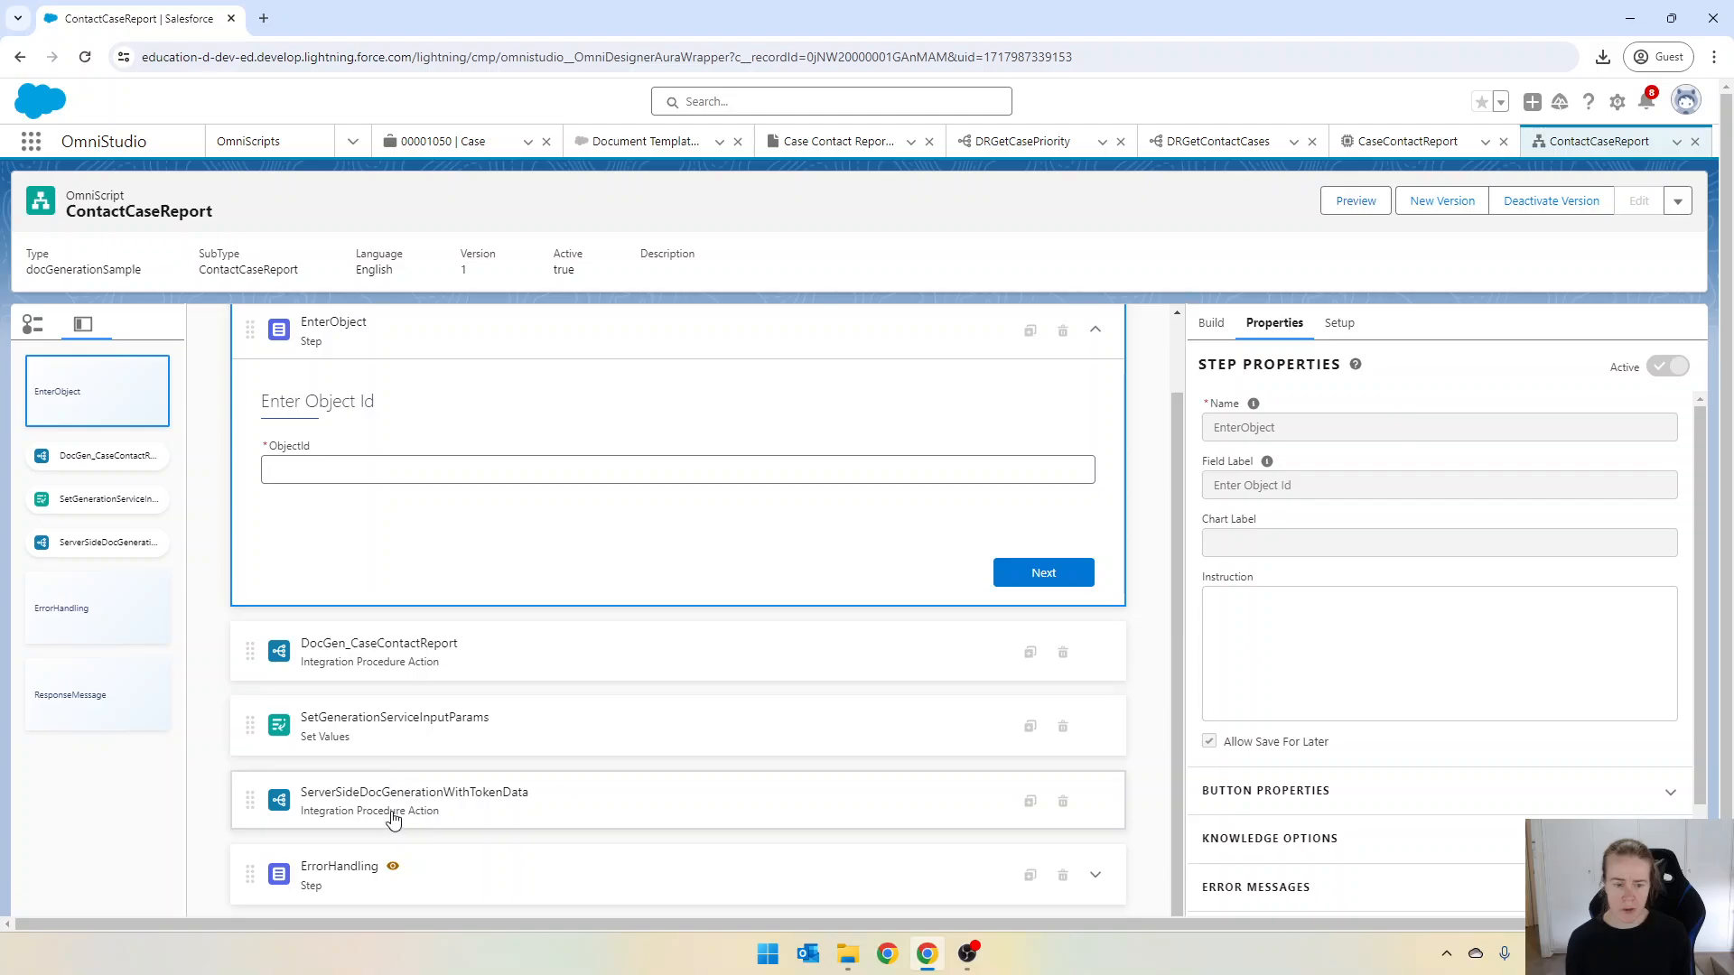
Step: Show the extra payload in the remote properties of the ServerSideDocGenerationWithTokenData action and highlight its templateId value
click(459, 806)
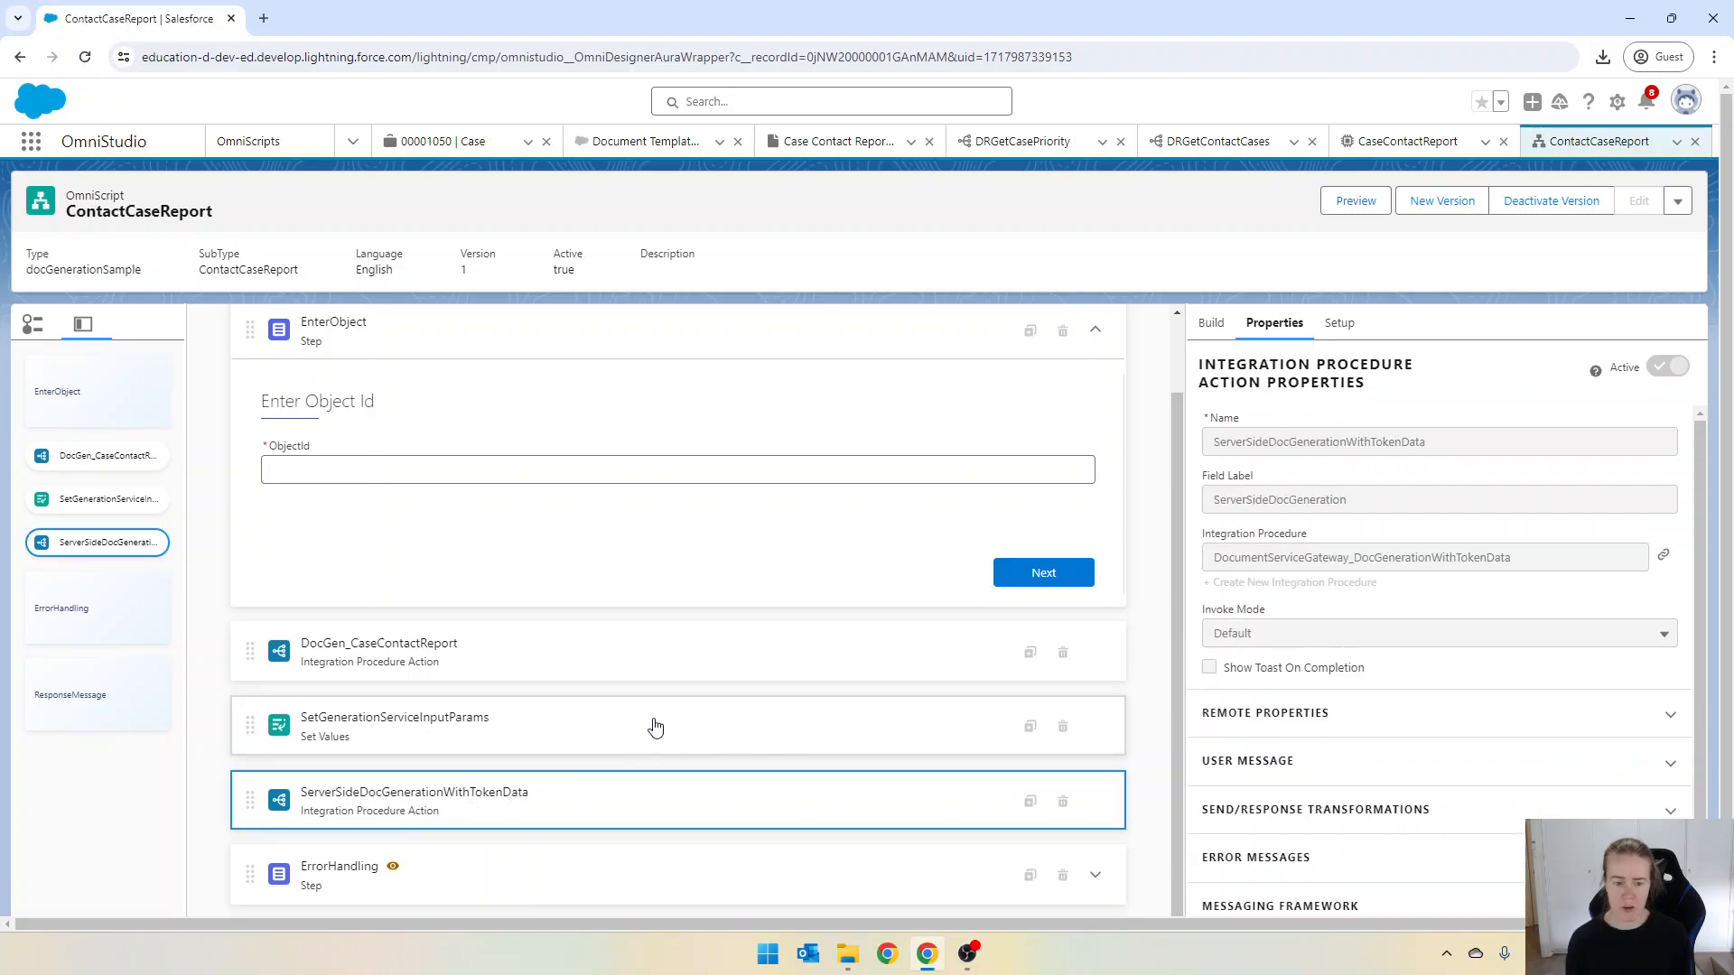
scroll(1393, 581, down, 3)
scroll(1391, 578, down, 2)
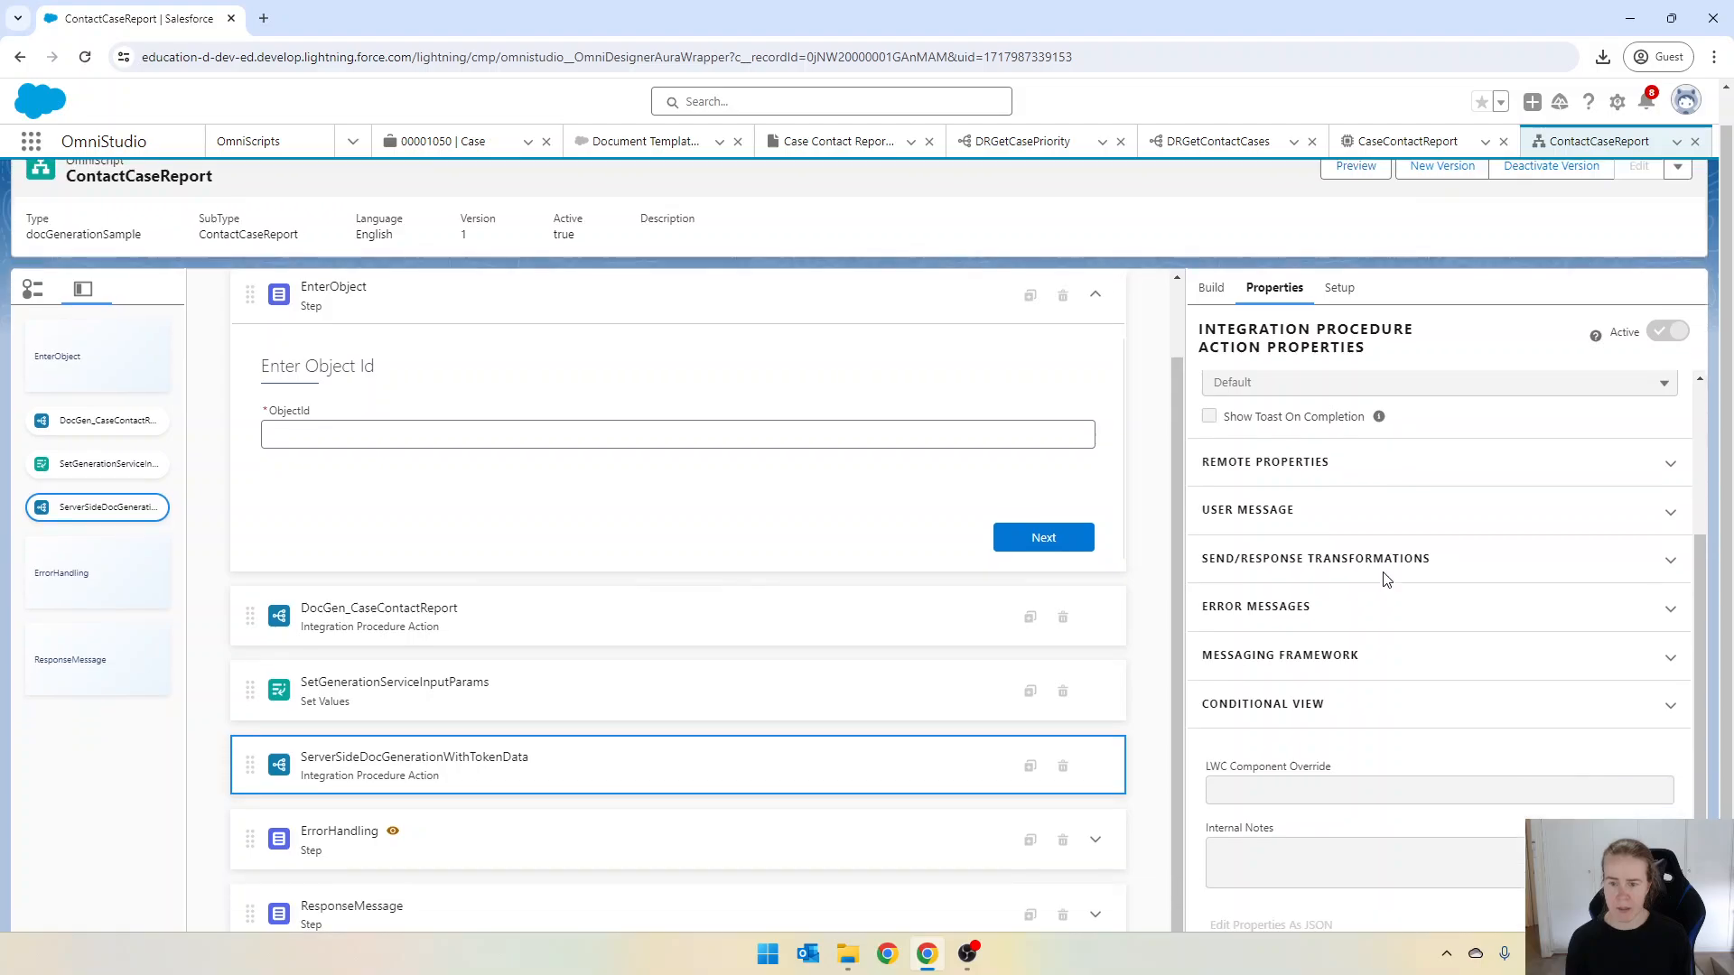
click(1259, 451)
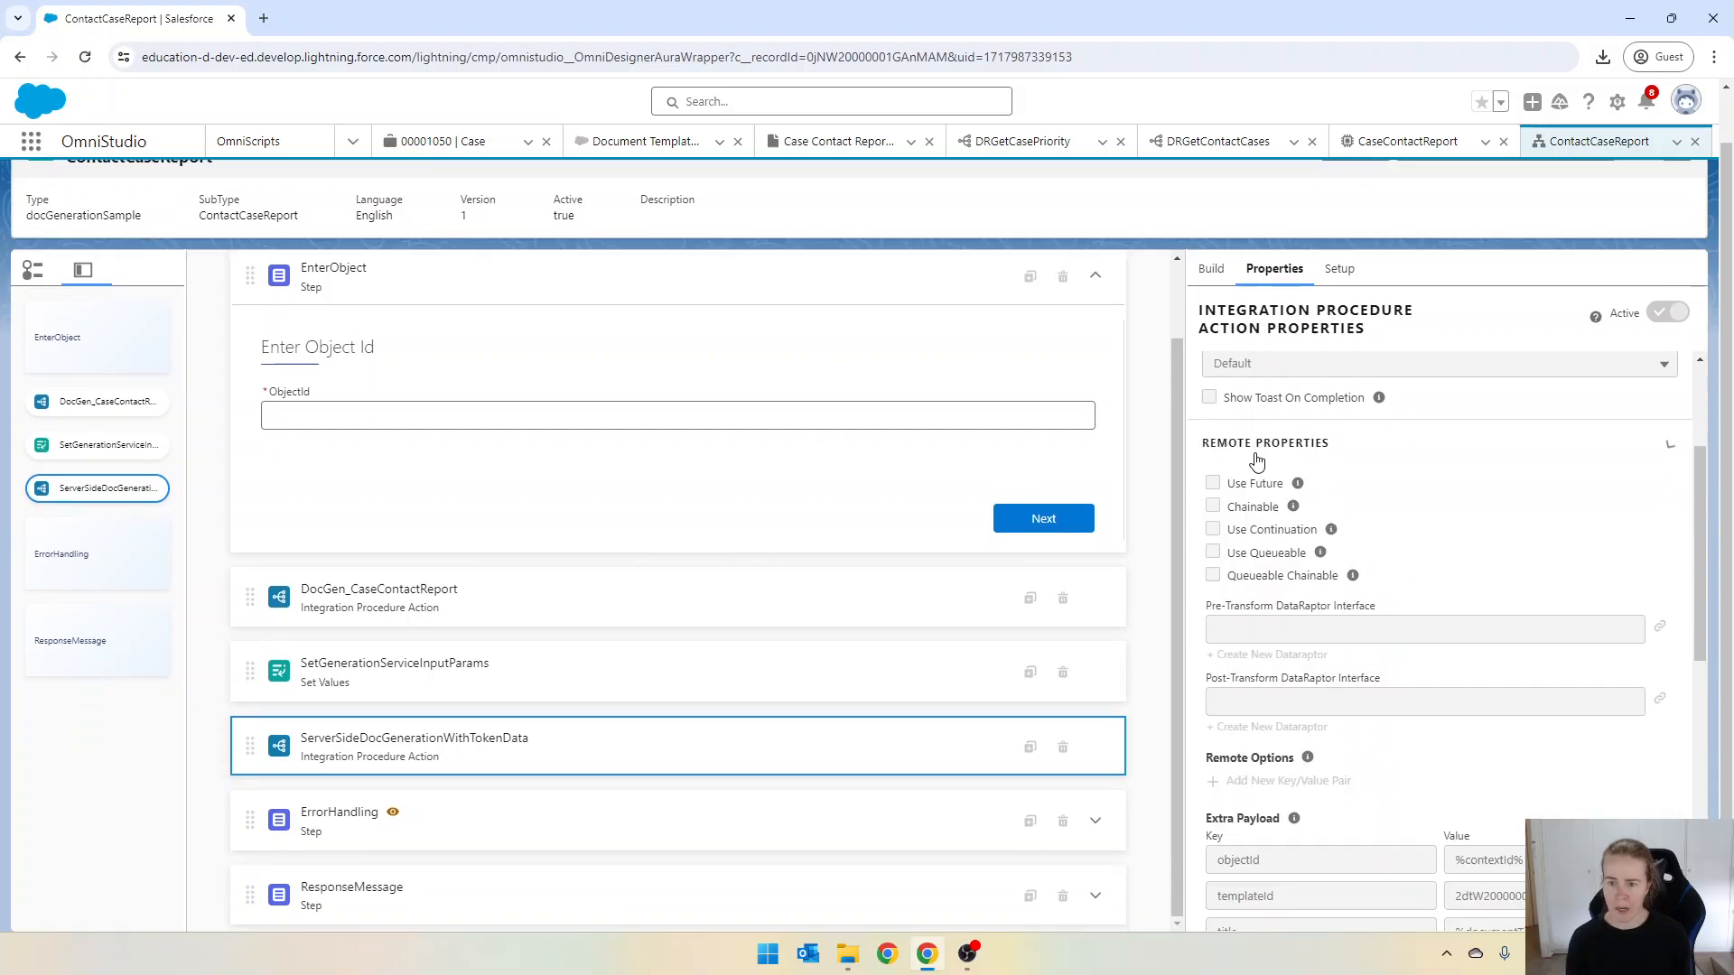
scroll(1405, 491, down, 3)
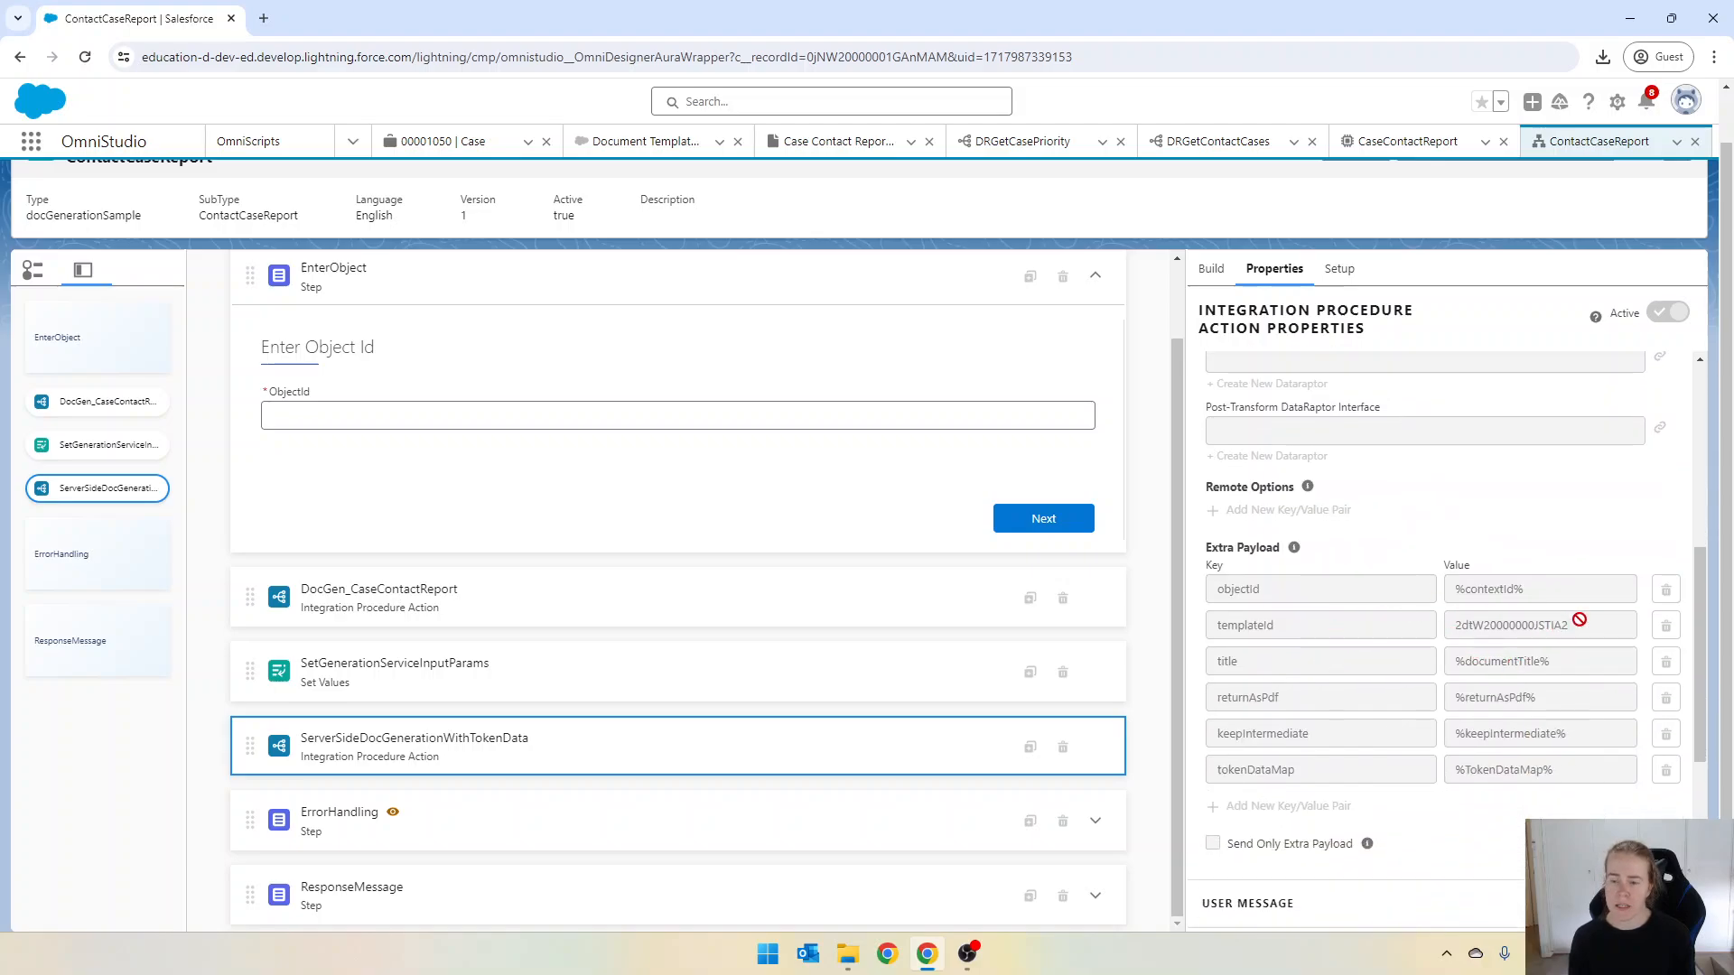
drag(1582, 621, 1447, 623)
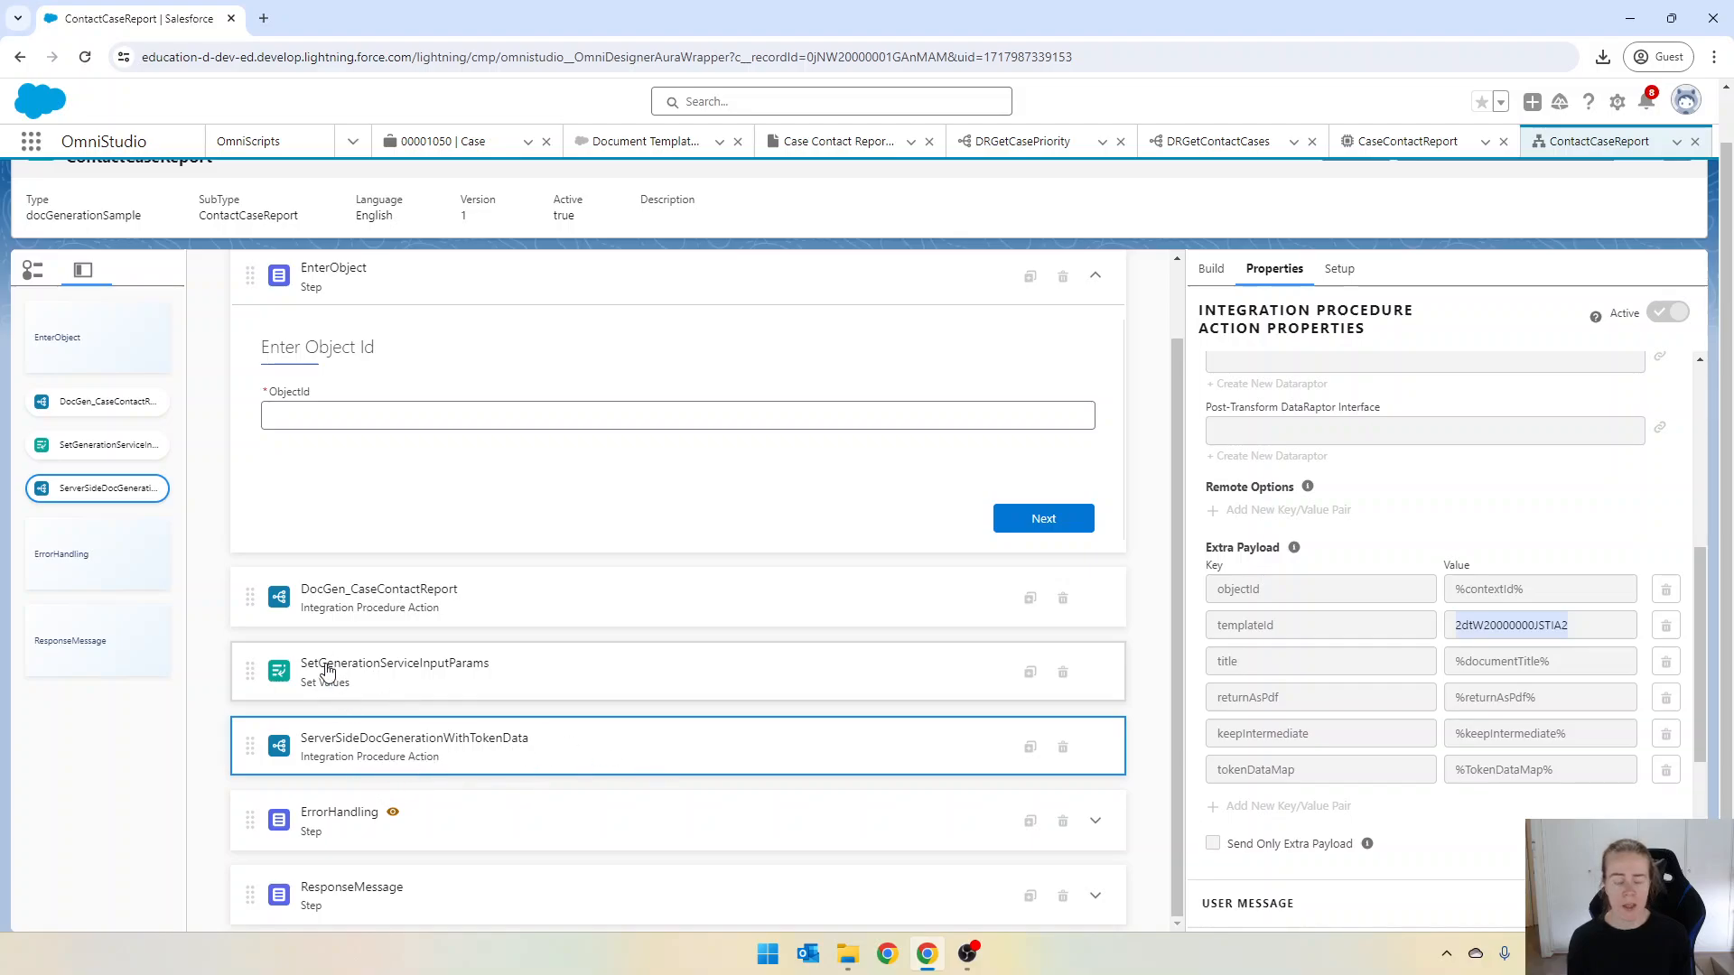
Step: Review the element value map of the SetGenerationServiceInputParams set values element, from templateType through contextId
click(406, 672)
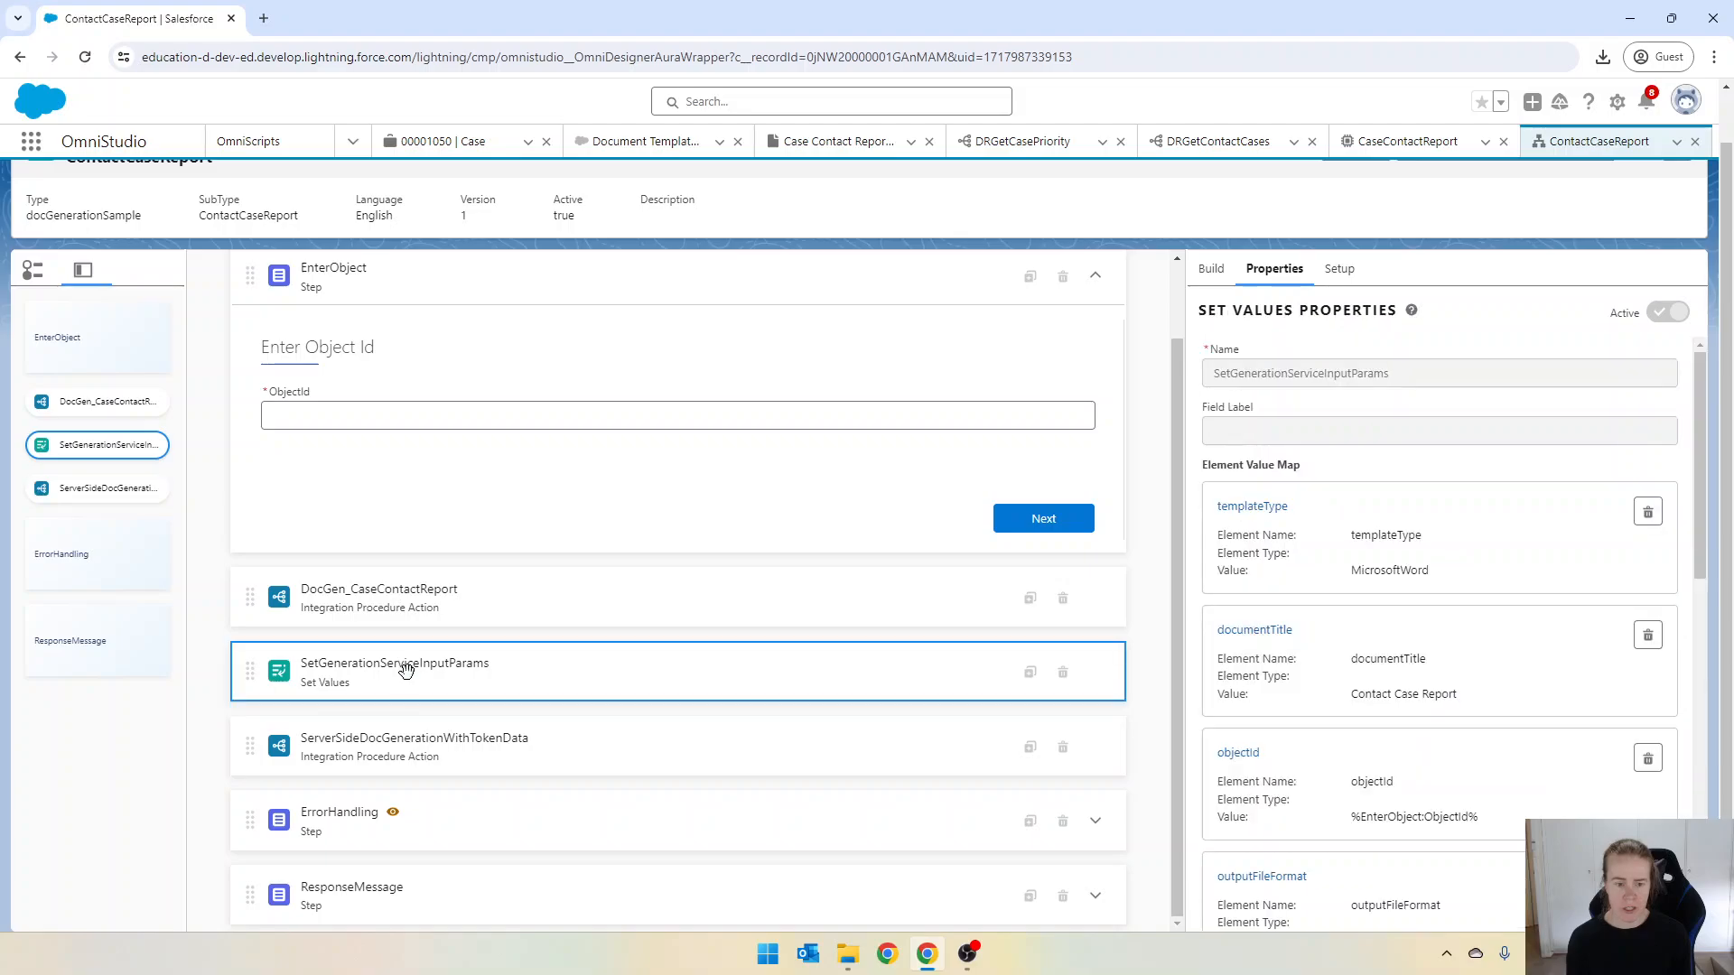
scroll(1442, 533, down, 2)
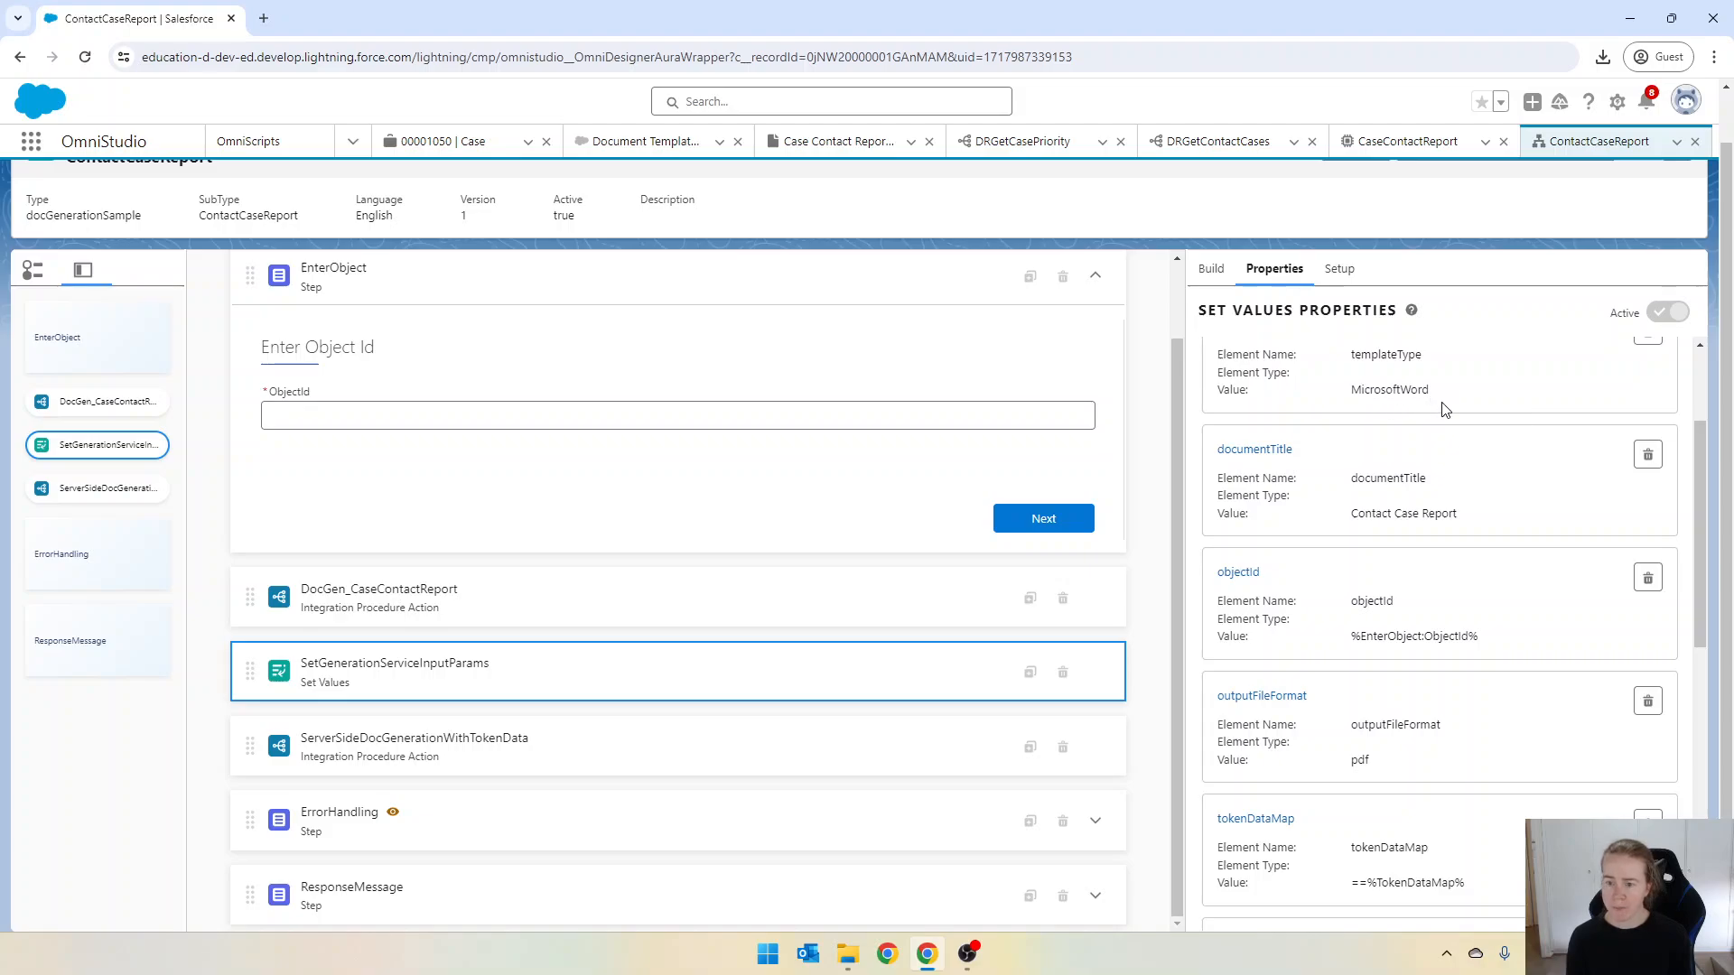
scroll(1445, 415, down, 1)
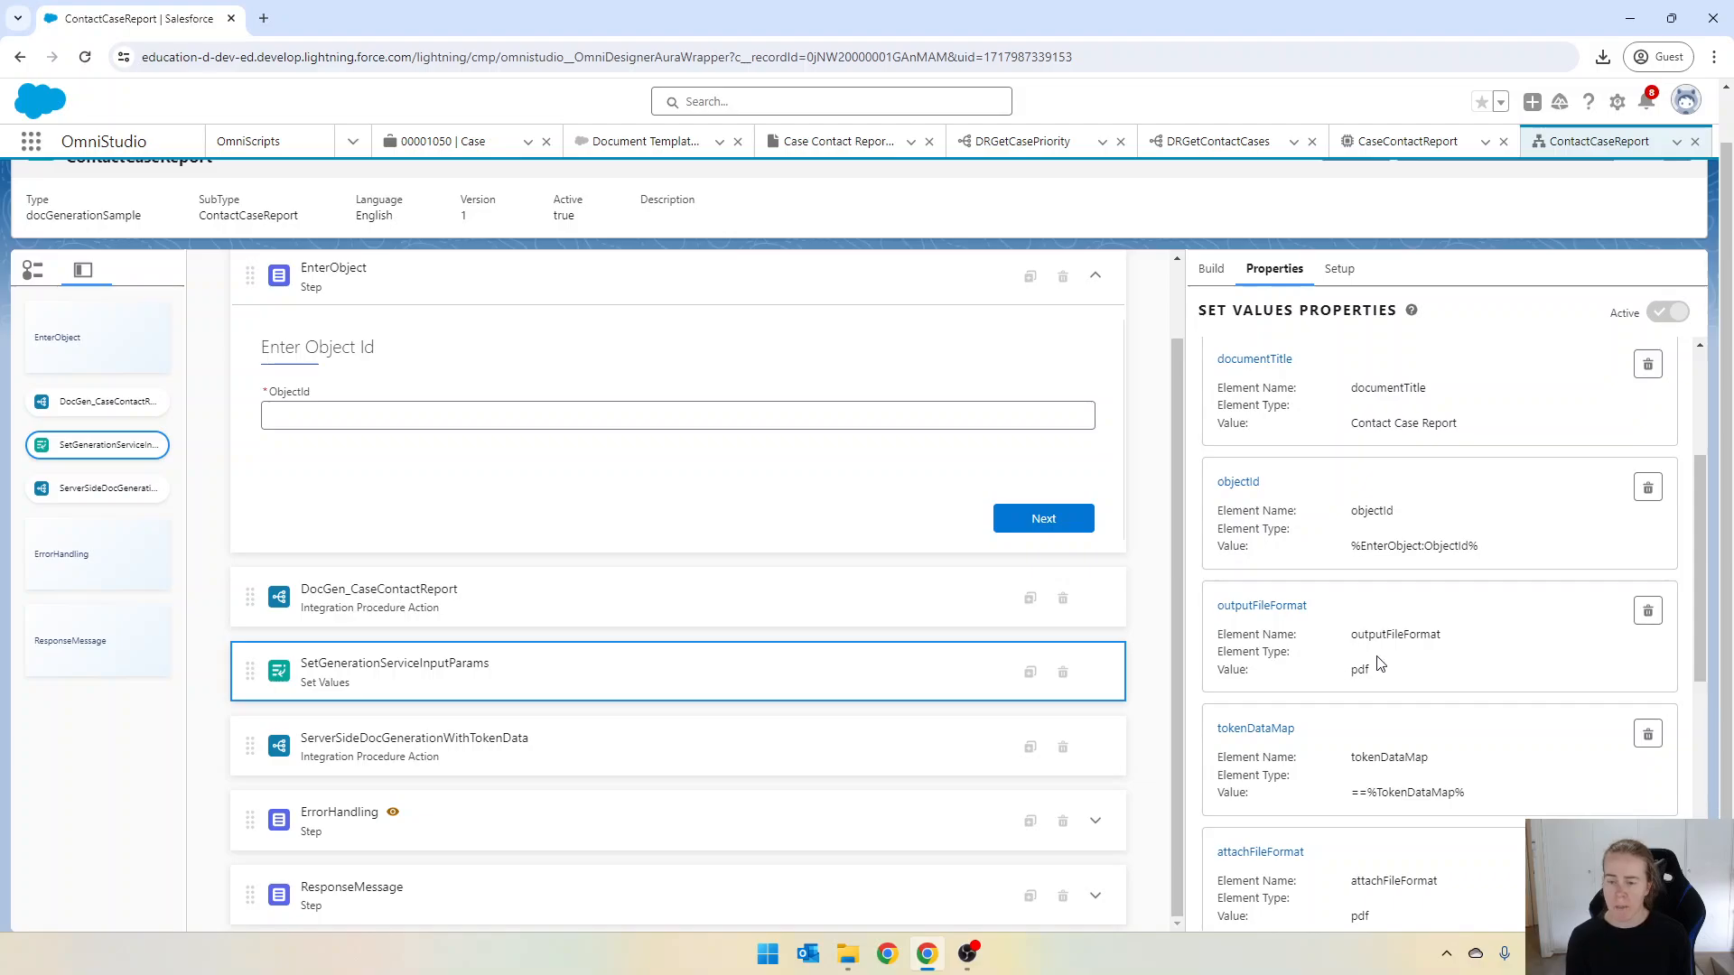
scroll(1397, 659, down, 2)
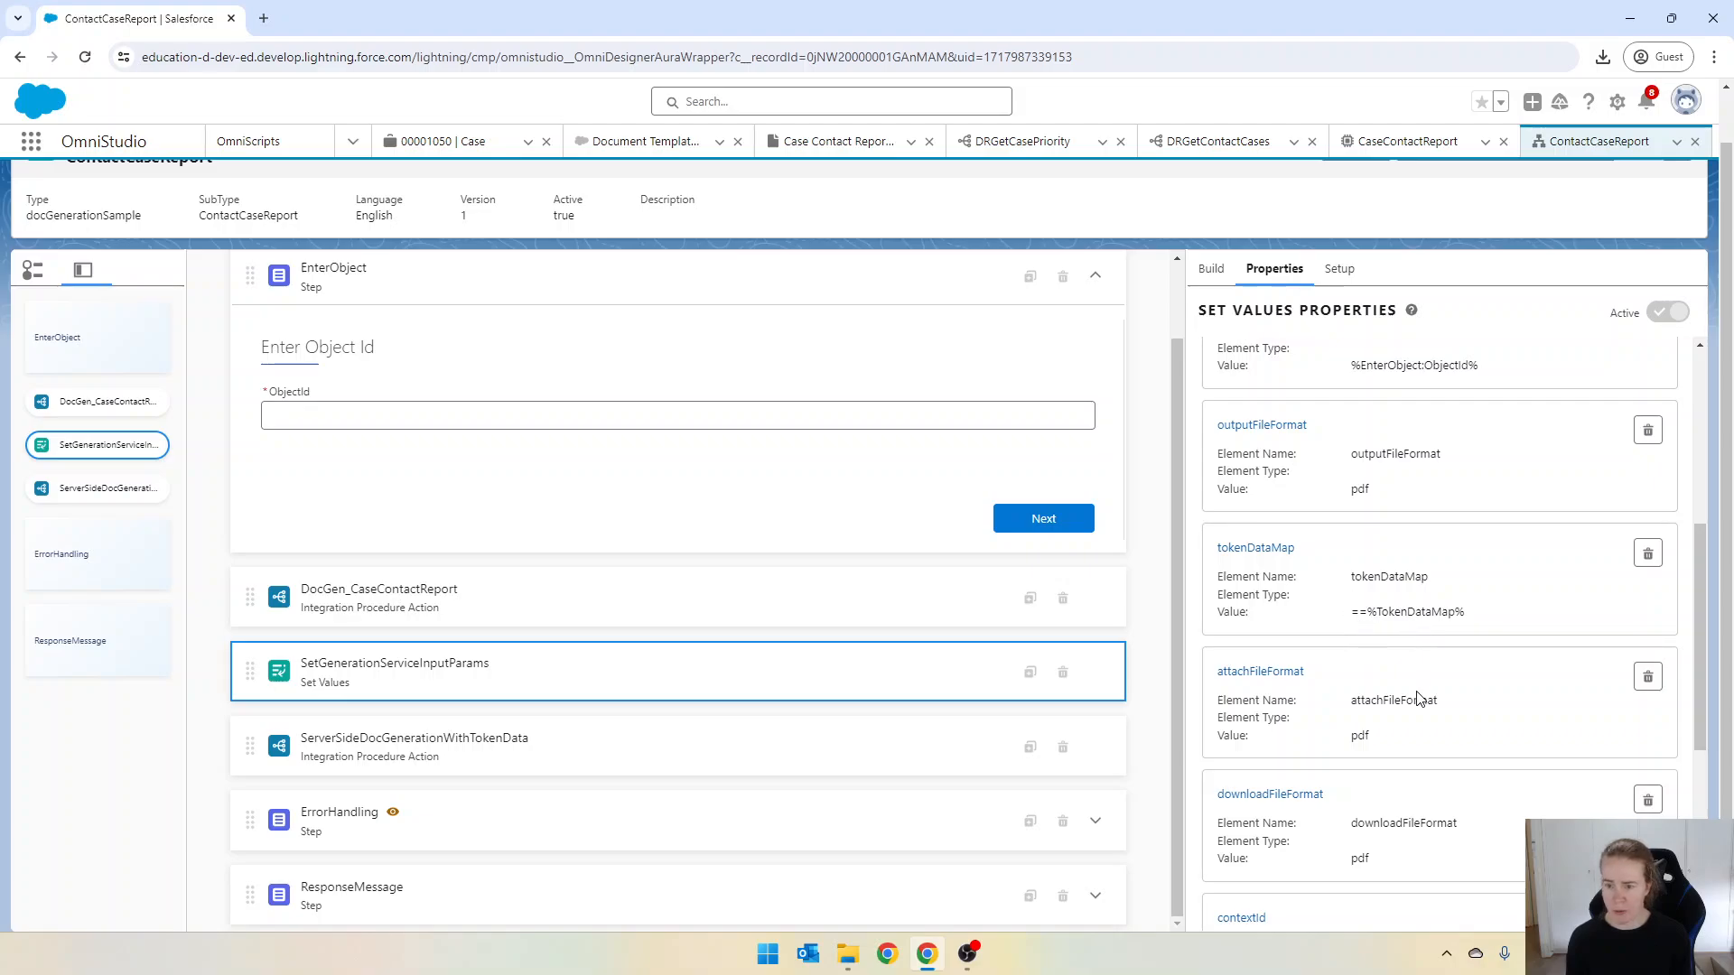
scroll(1417, 699, down, 1)
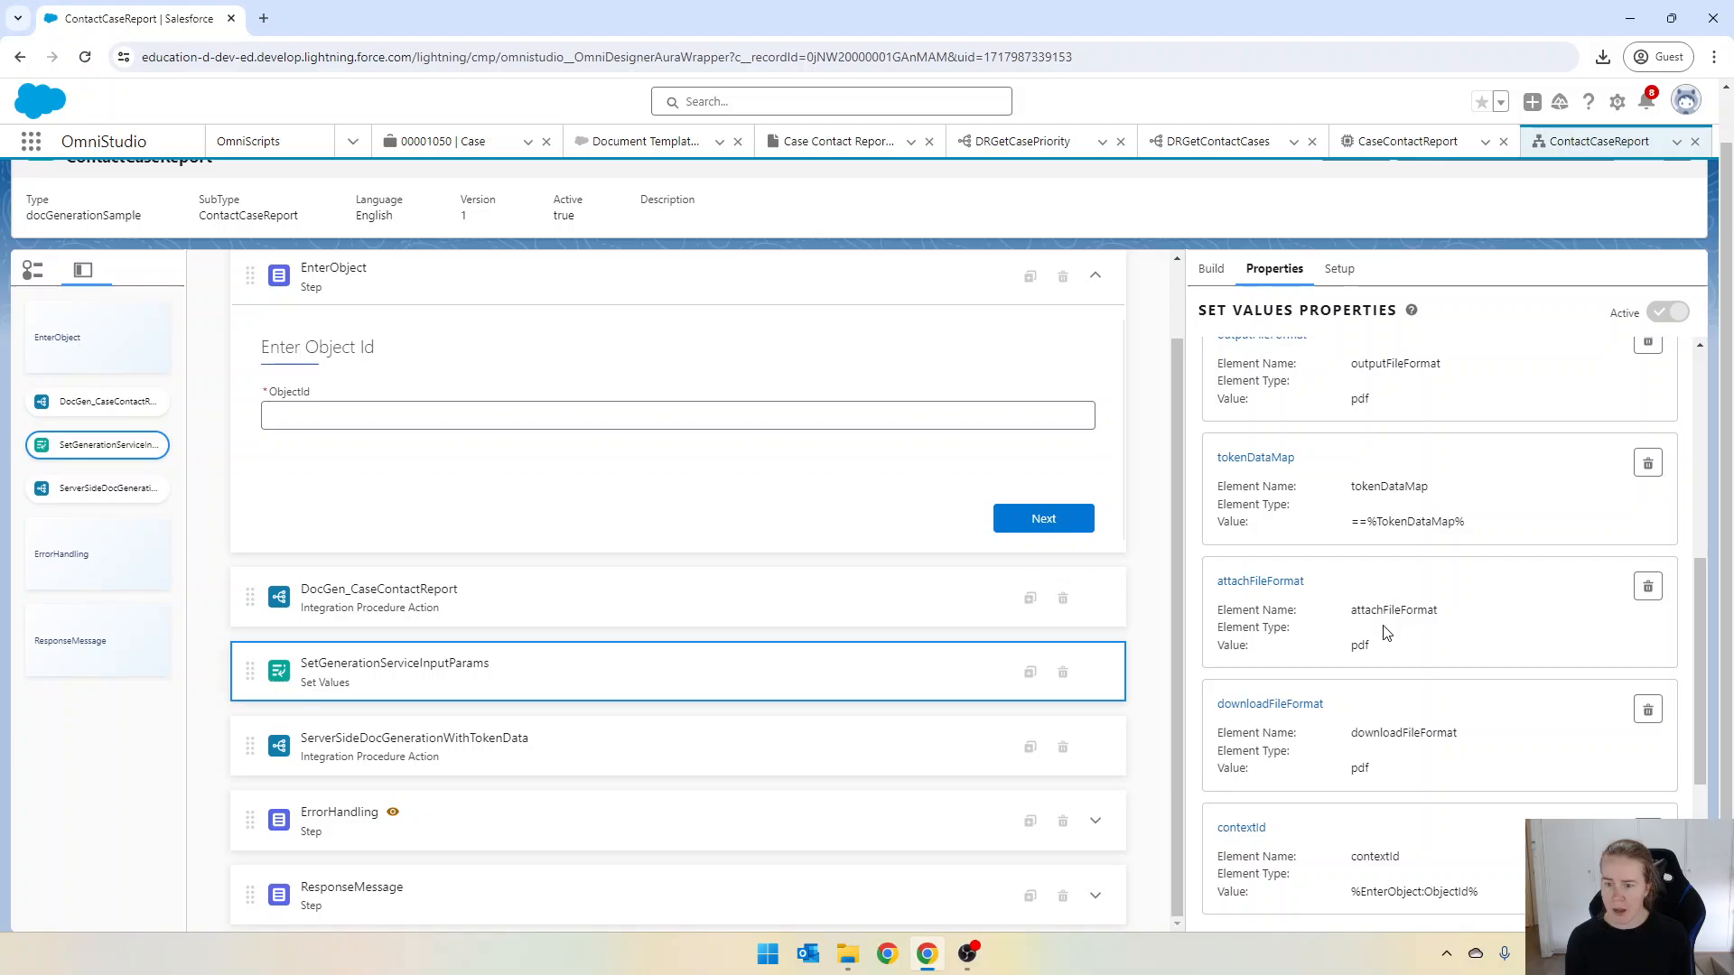
scroll(1397, 789, down, 1)
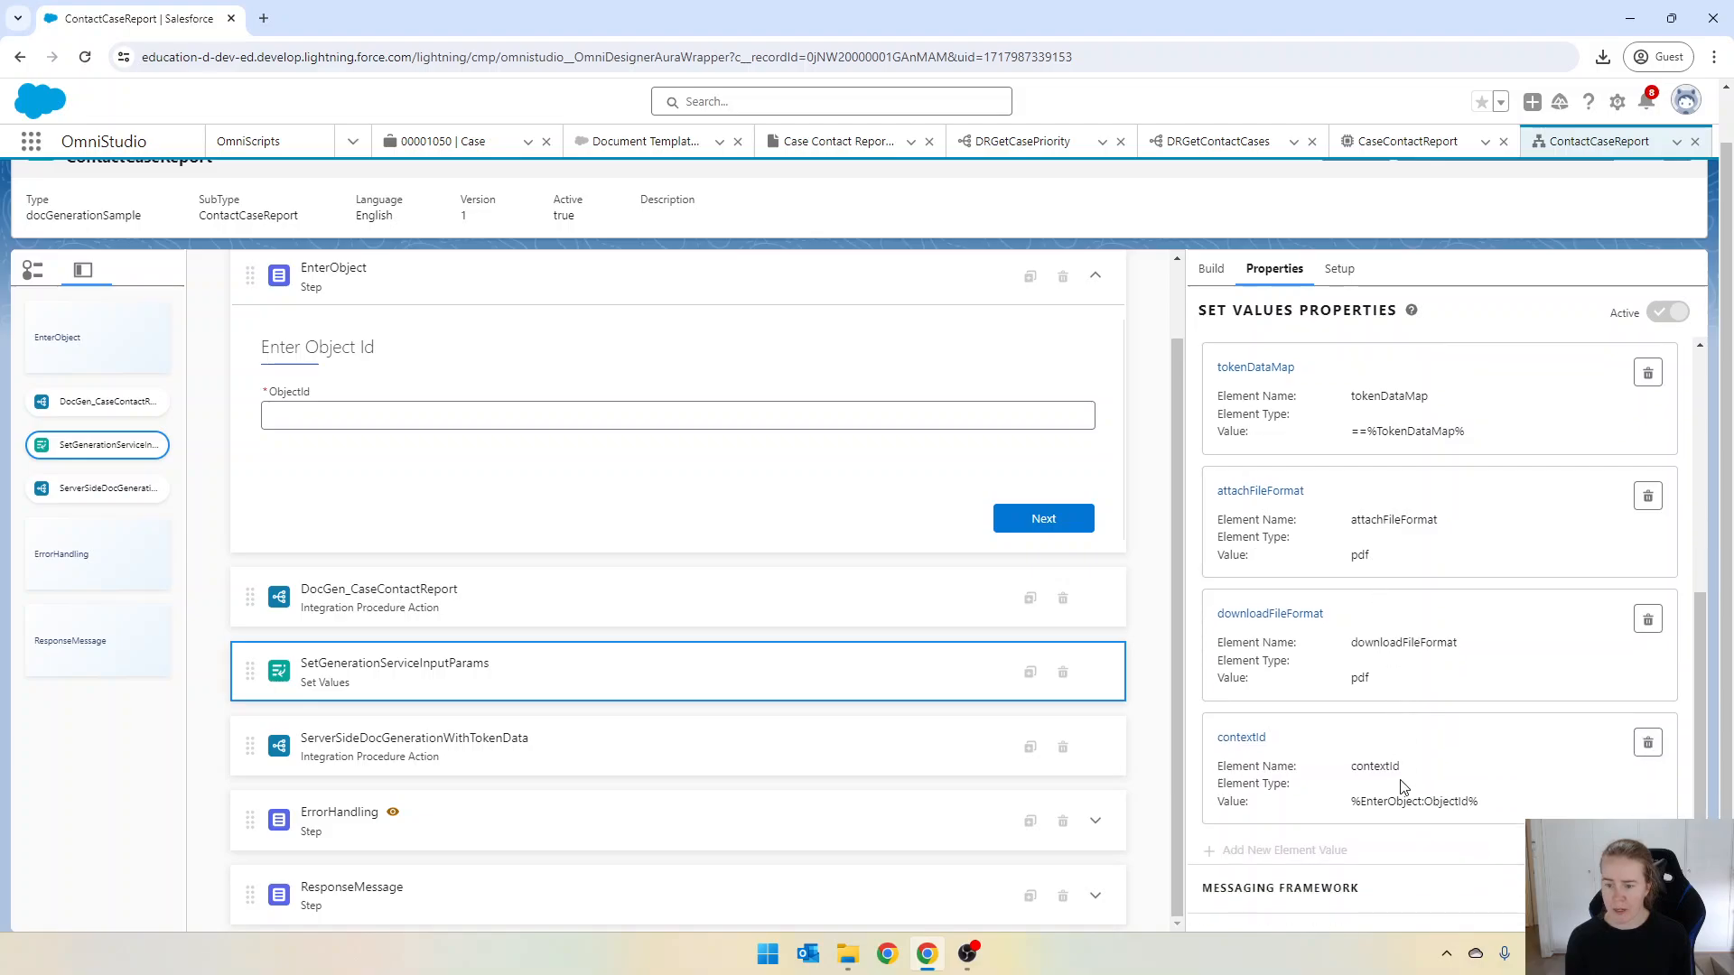
scroll(1426, 632, up, 2)
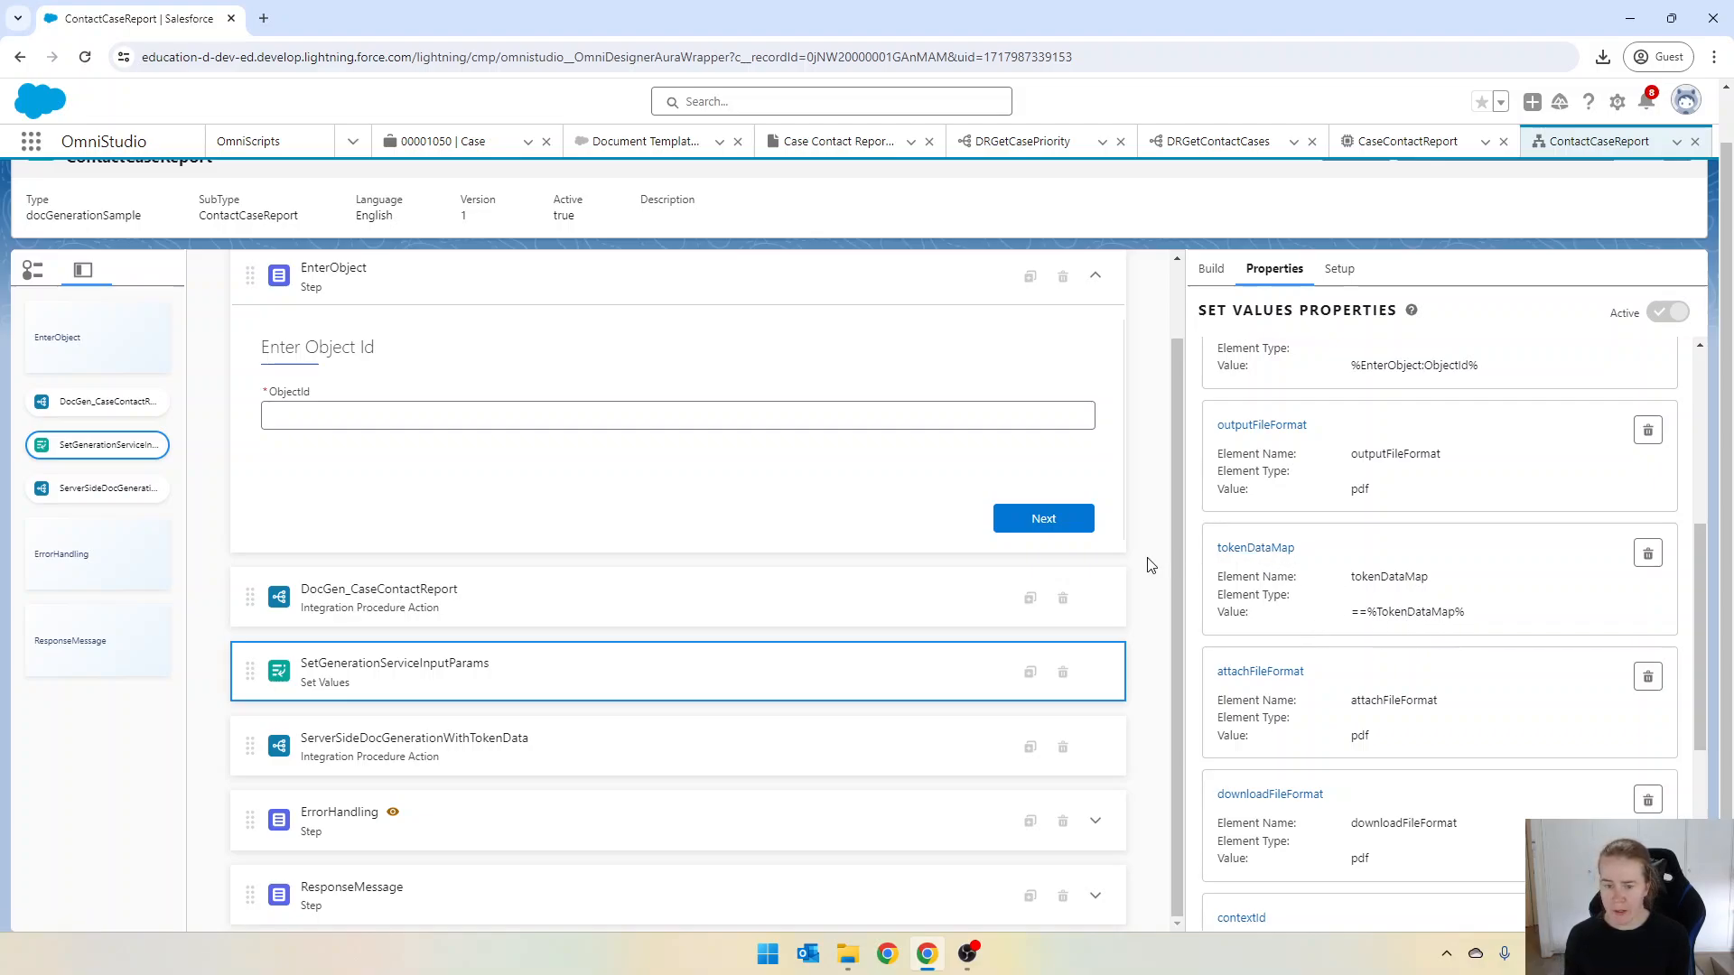
Step: Show the extra payload in the remote properties of the DocGen_CaseContactReport integration procedure action
click(447, 606)
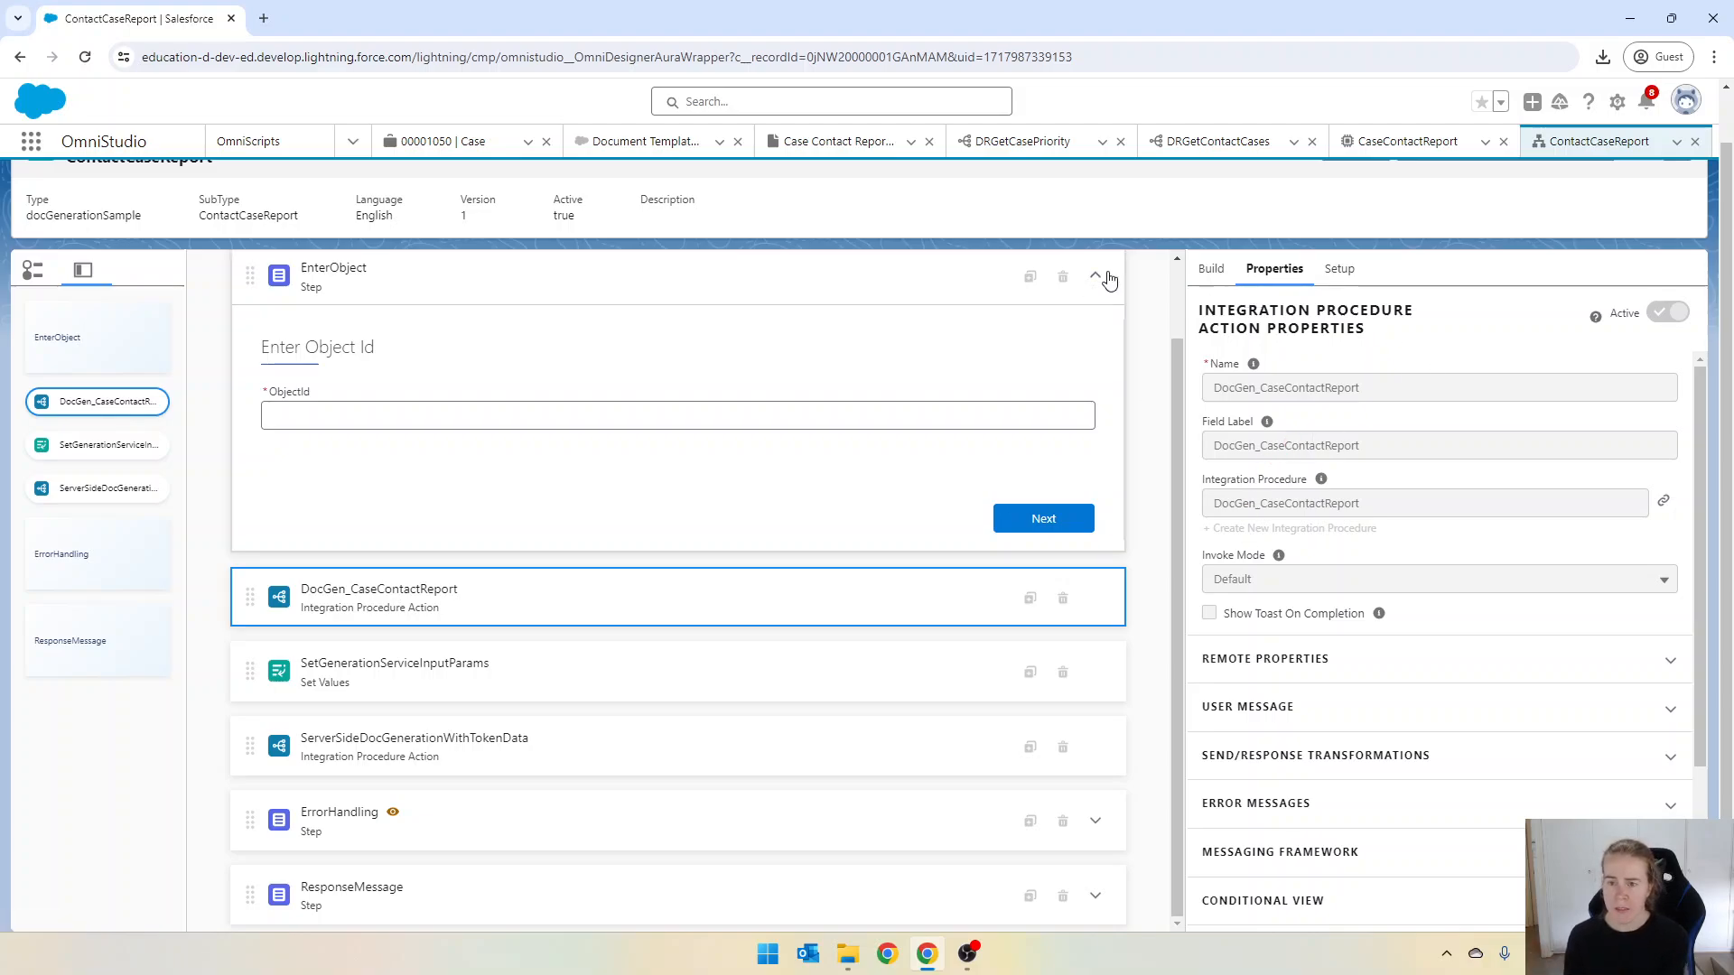
scroll(1348, 542, down, 1)
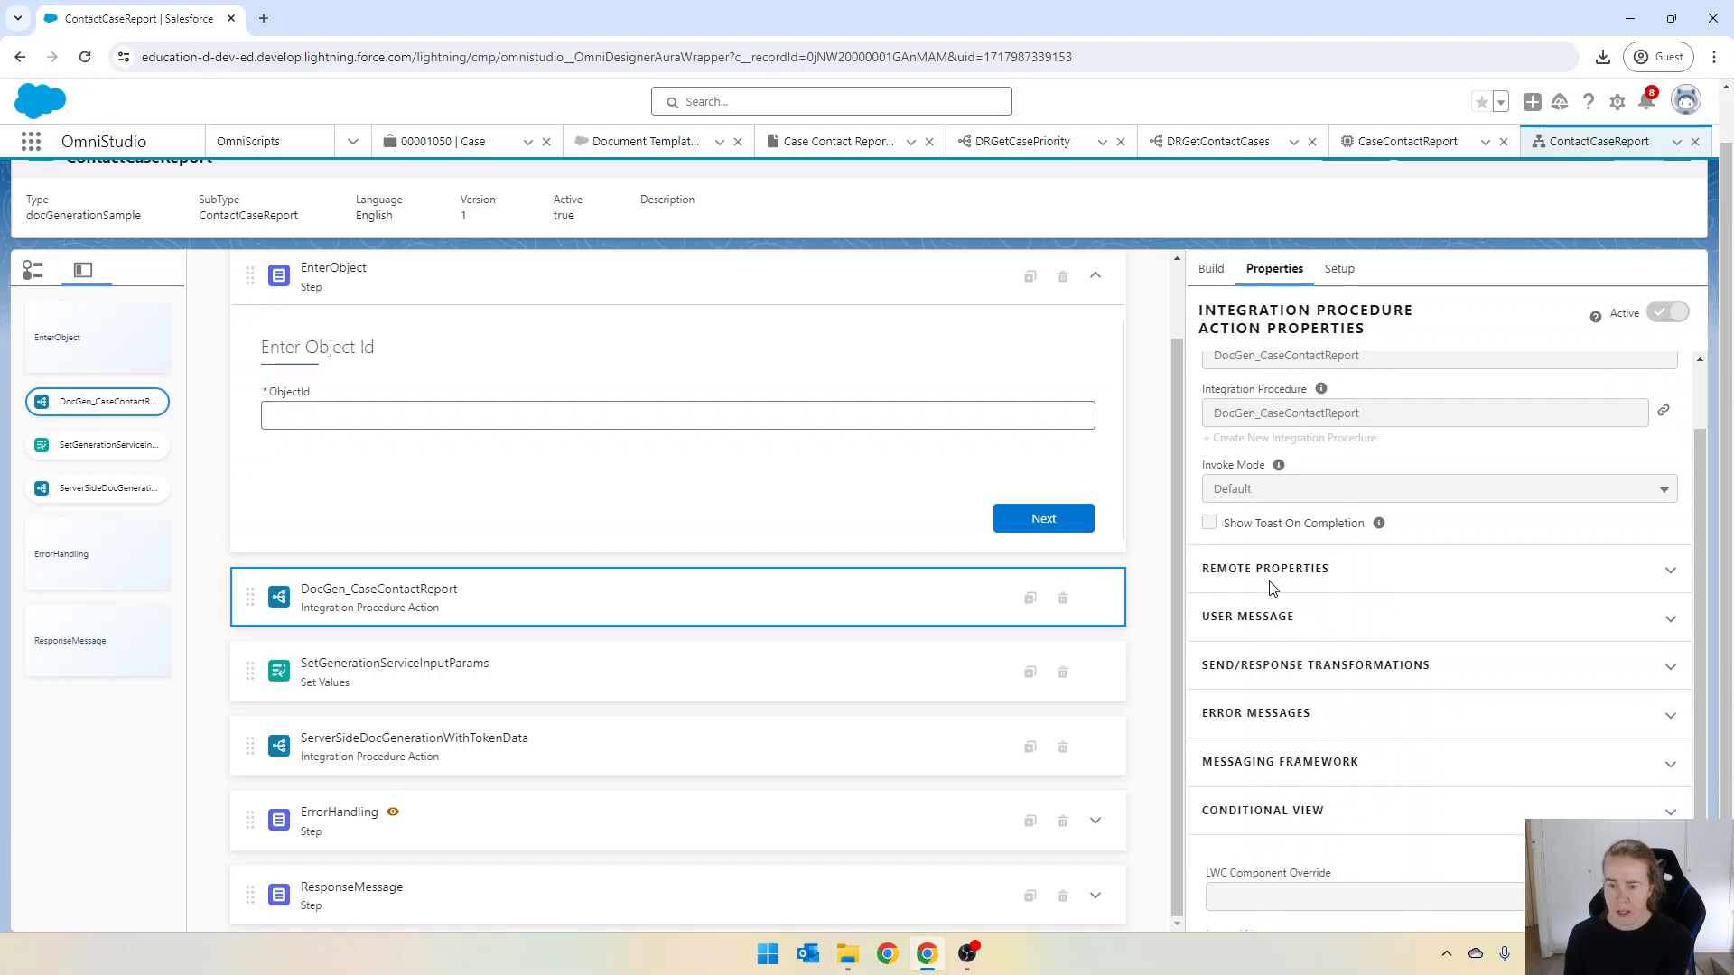
click(1269, 579)
scroll(1273, 586, down, 3)
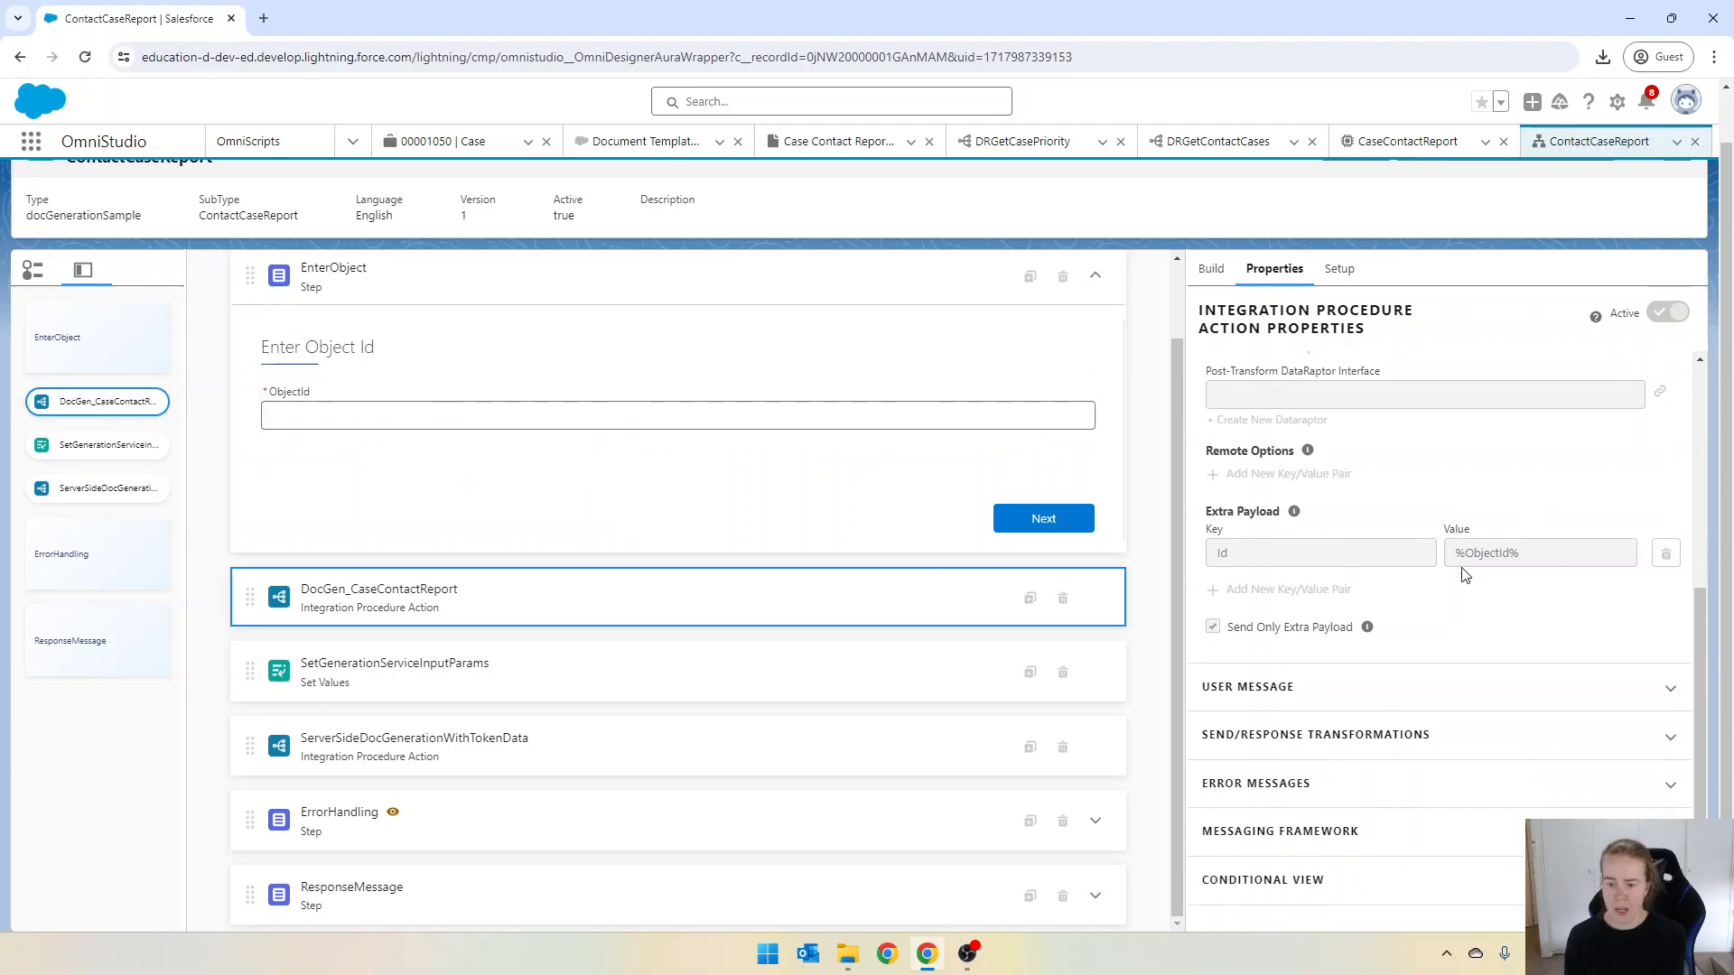
Step: Show the response JSON node of the DocGen_CaseContactReport action and the tokenDataMap entry of the SetGenerationServiceInputParams element
scroll(1460, 571, down, 3)
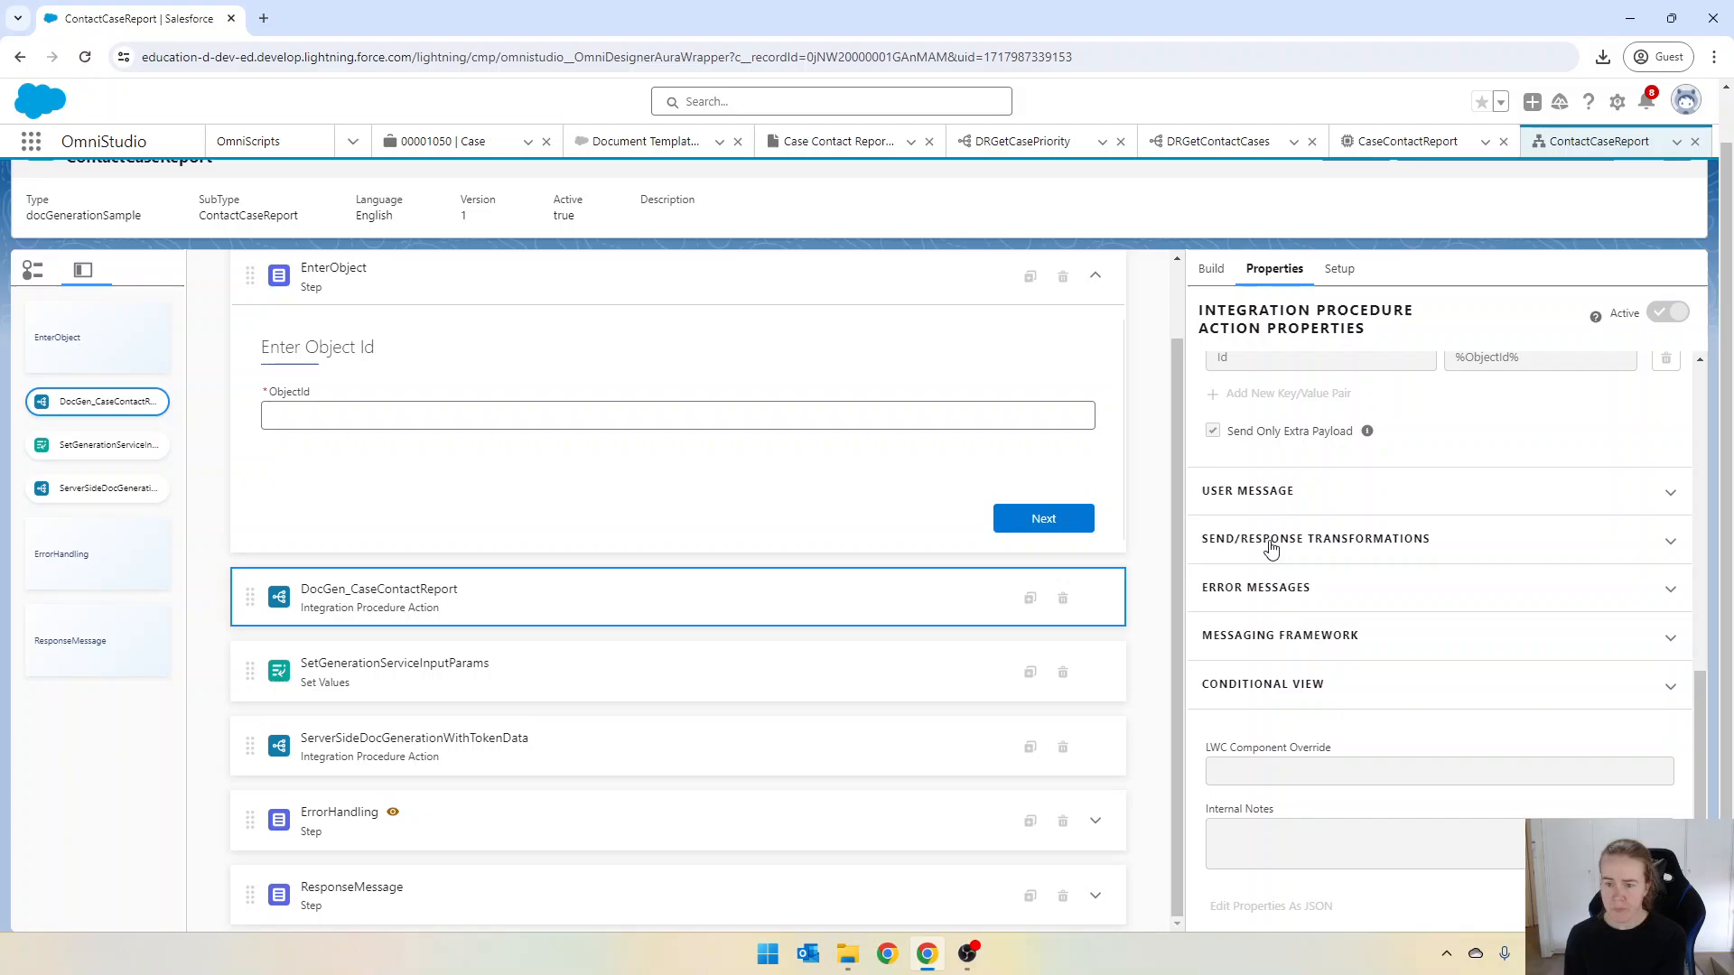
click(1329, 546)
scroll(1387, 592, down, 1)
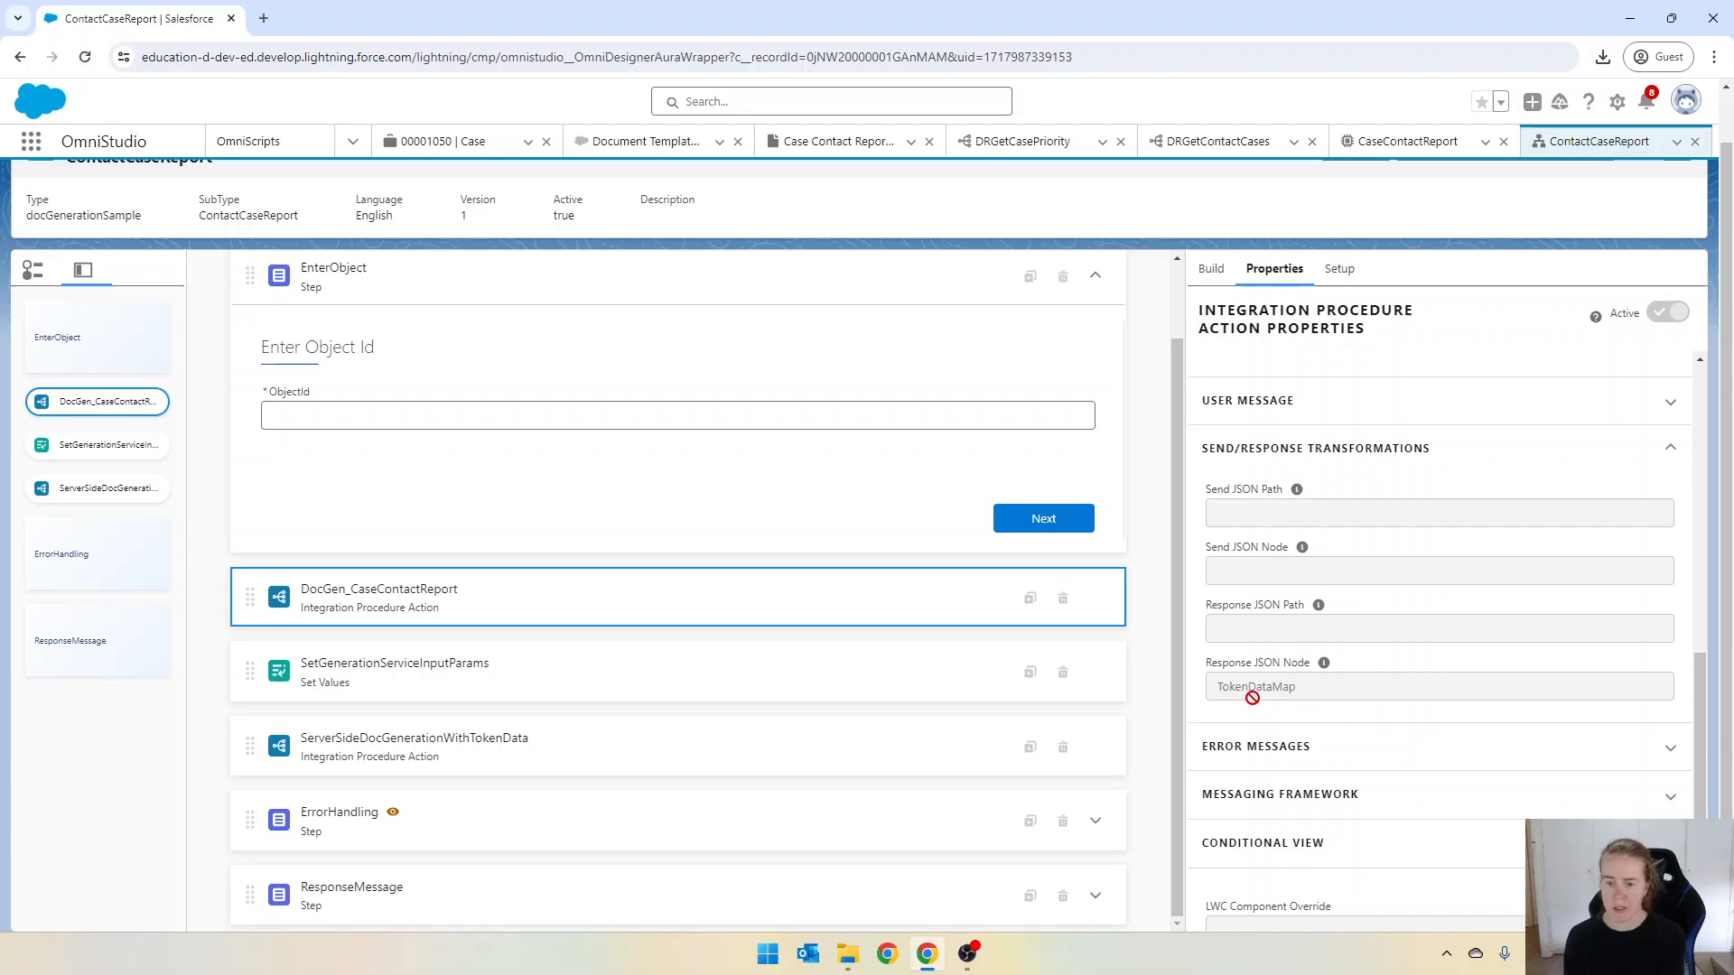
click(497, 686)
scroll(1389, 691, down, 4)
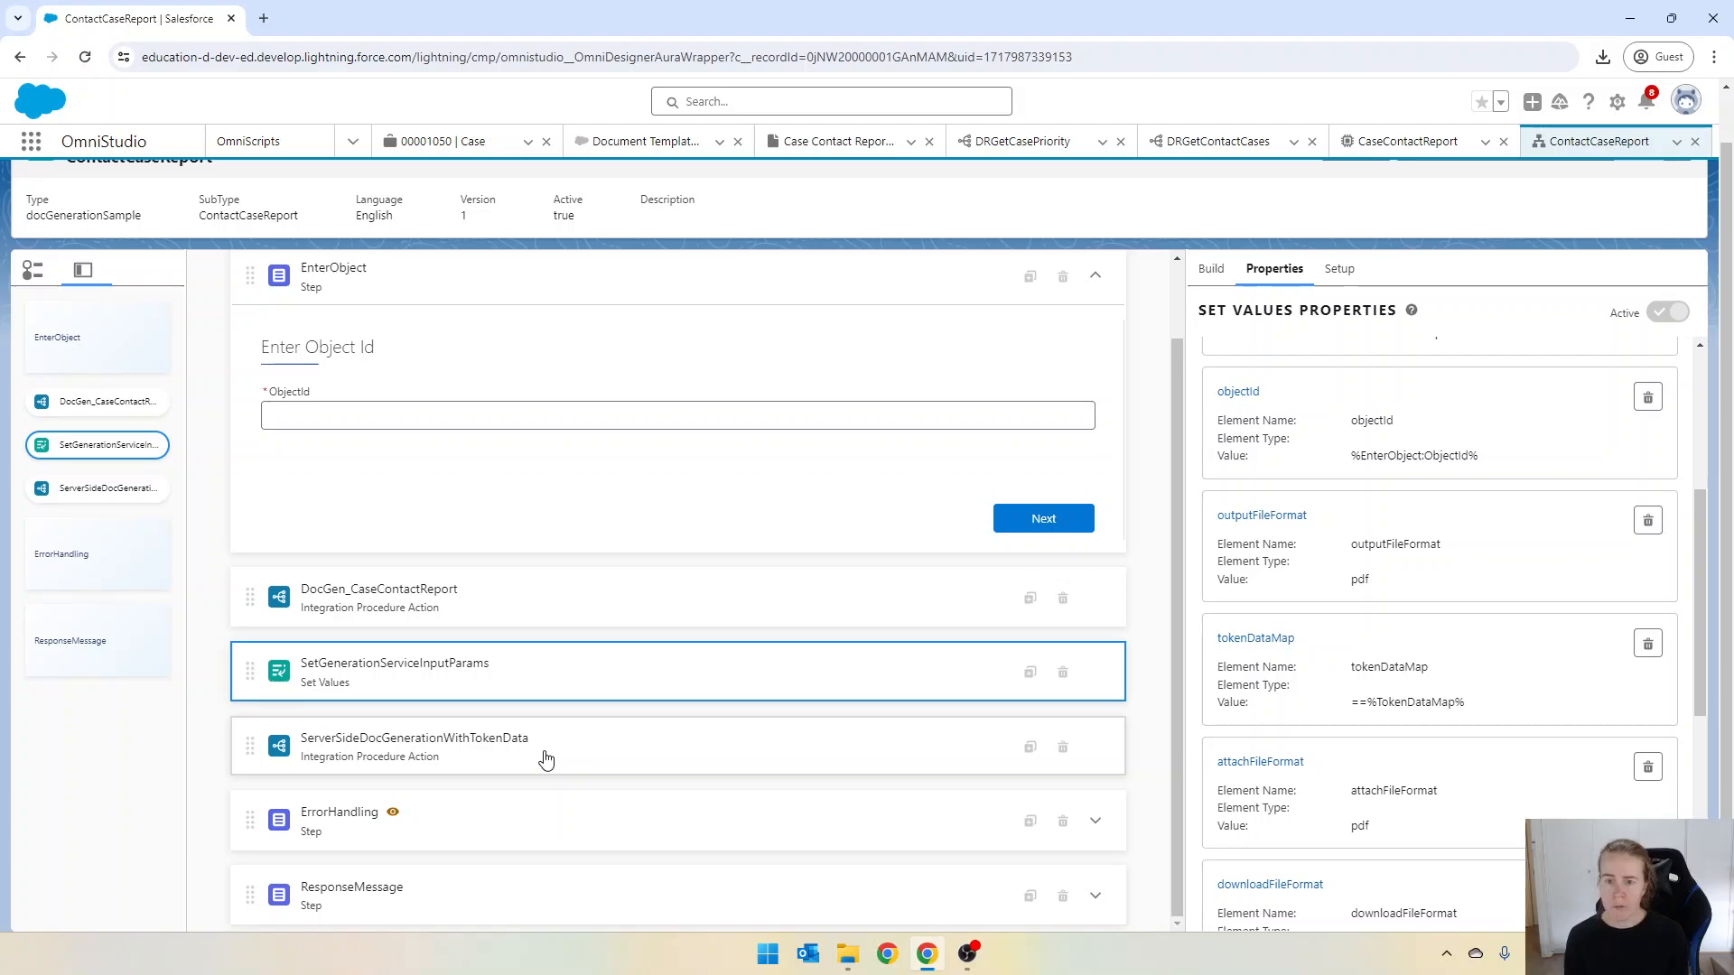
Step: Preview the Contact Case Report PDF in the contact's Notes & Attachments, review its case sections by priority, and close it
click(442, 141)
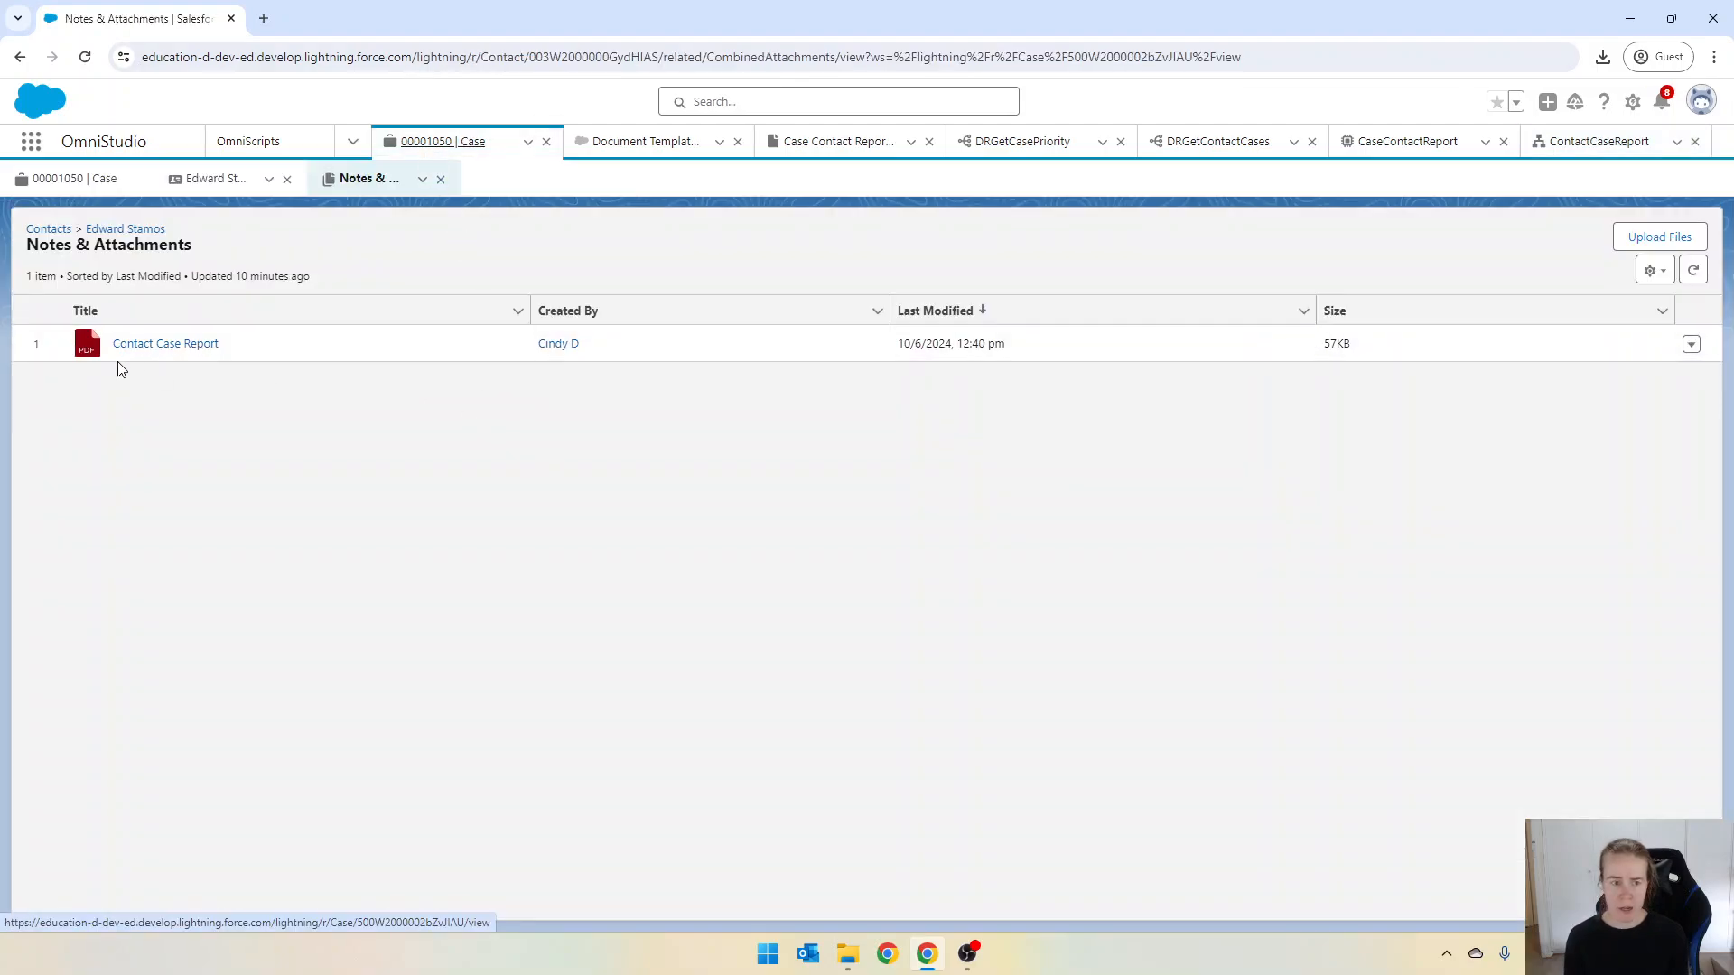
click(162, 344)
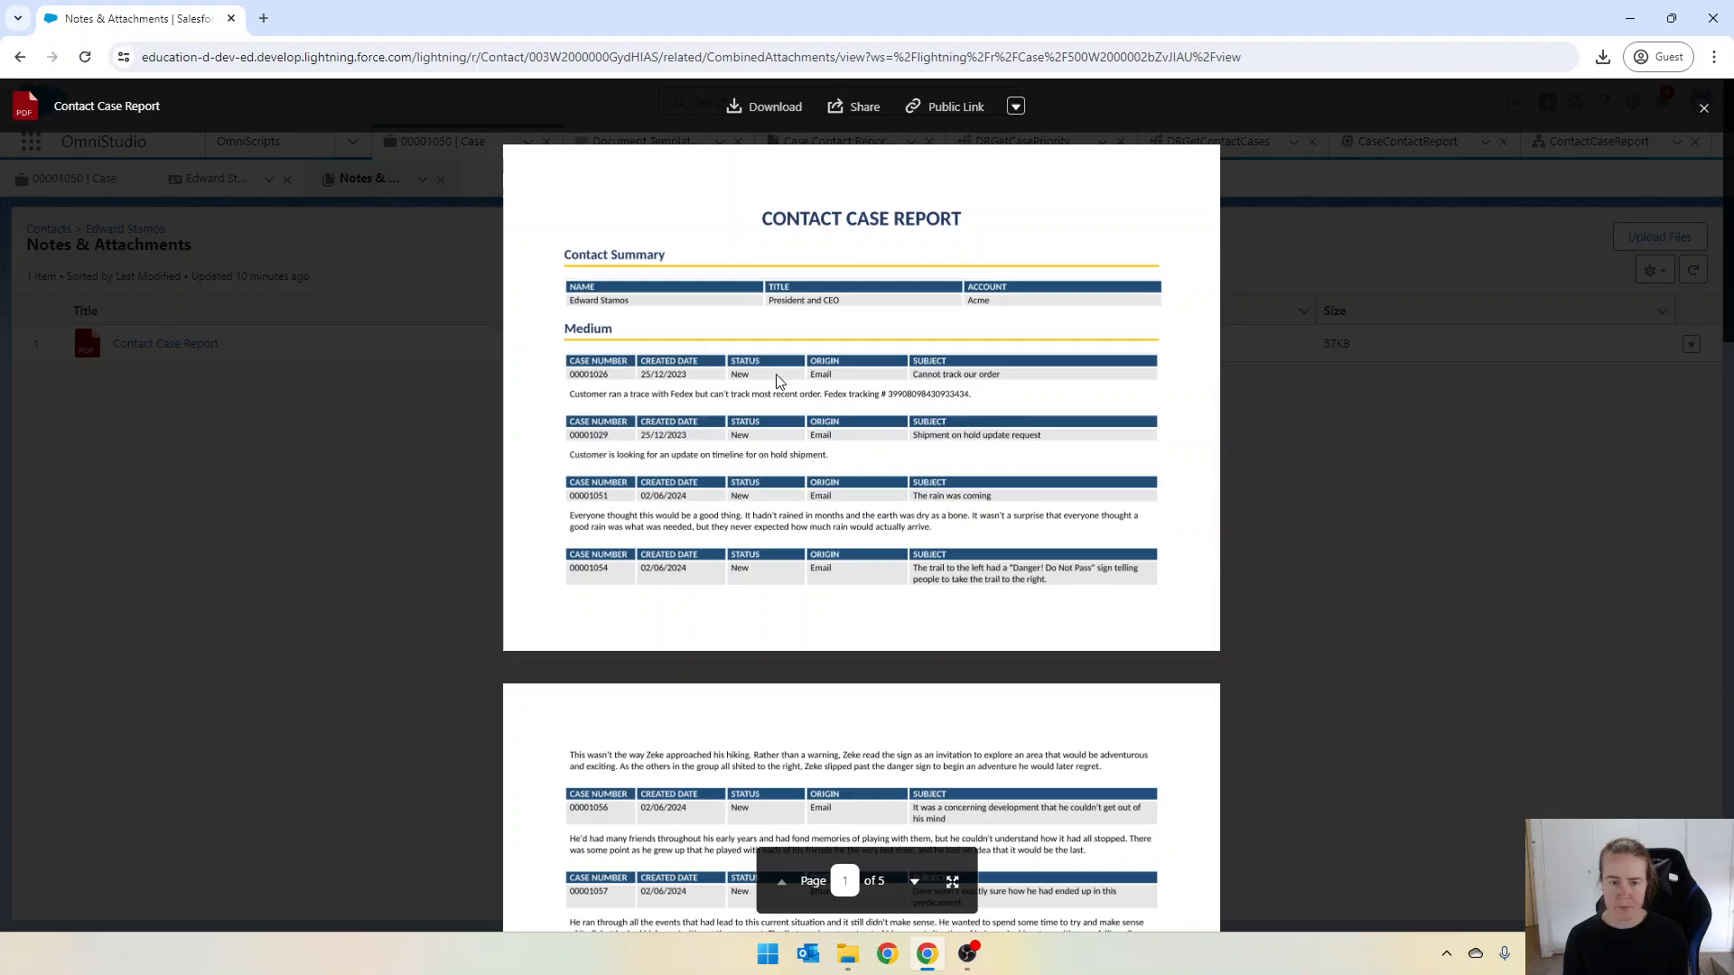
scroll(737, 380, down, 2)
scroll(740, 384, up, 2)
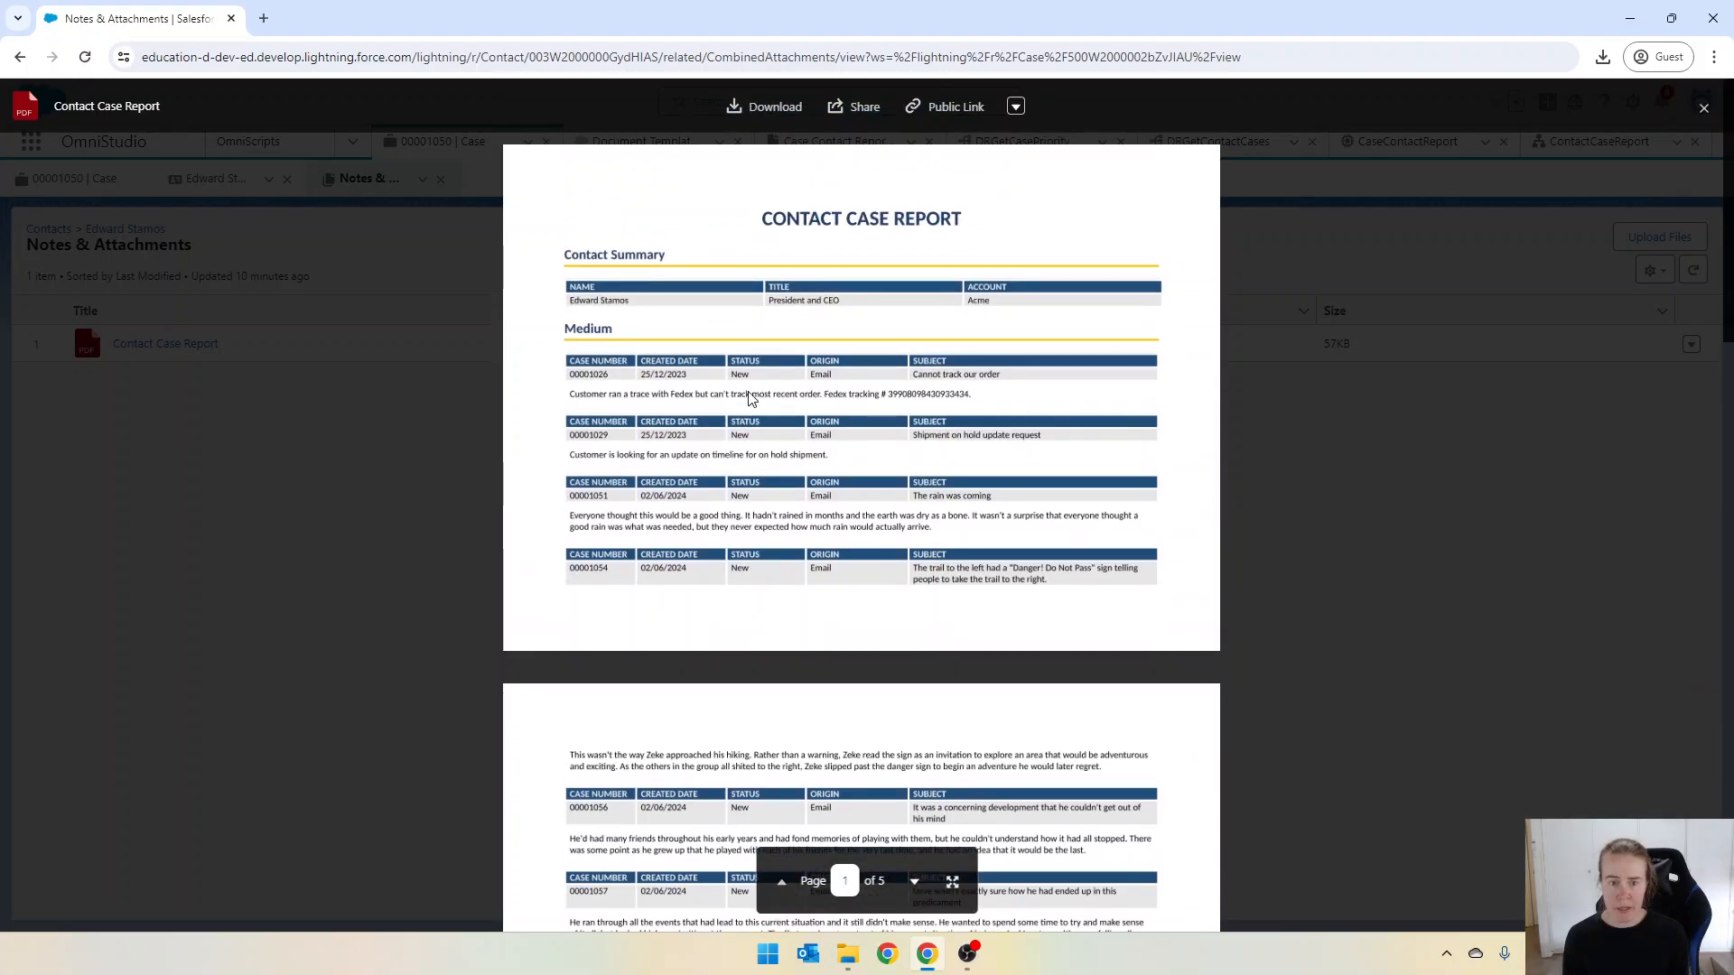
scroll(591, 340, down, 10)
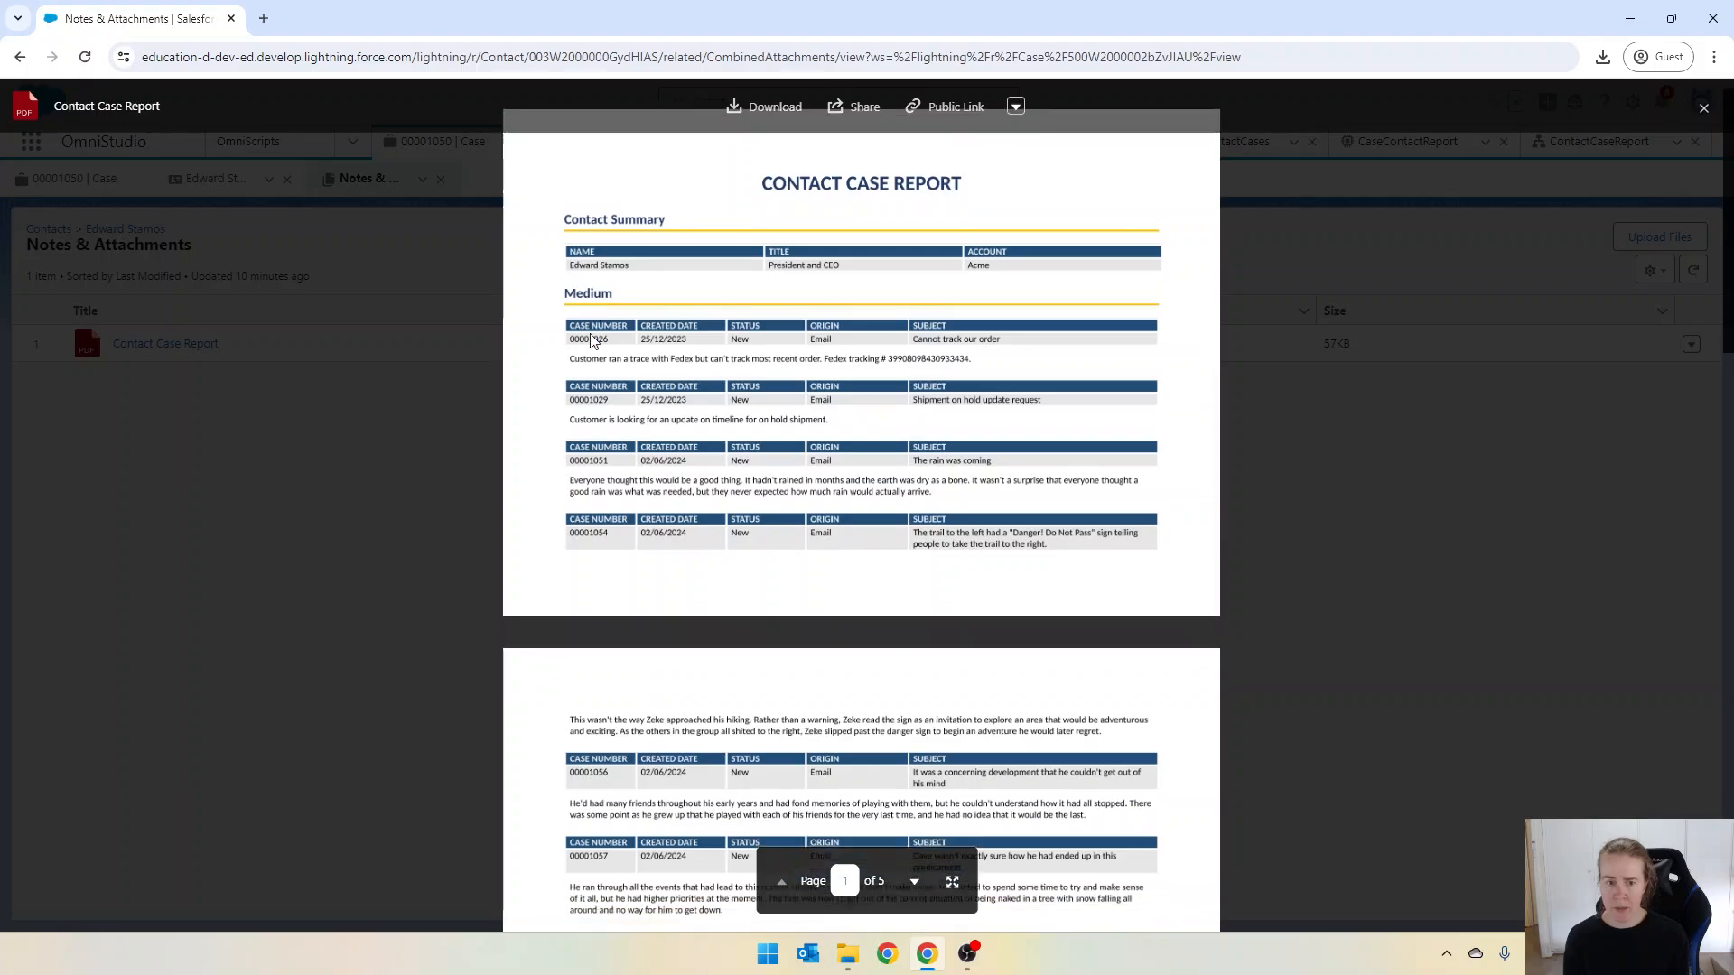
scroll(591, 339, down, 8)
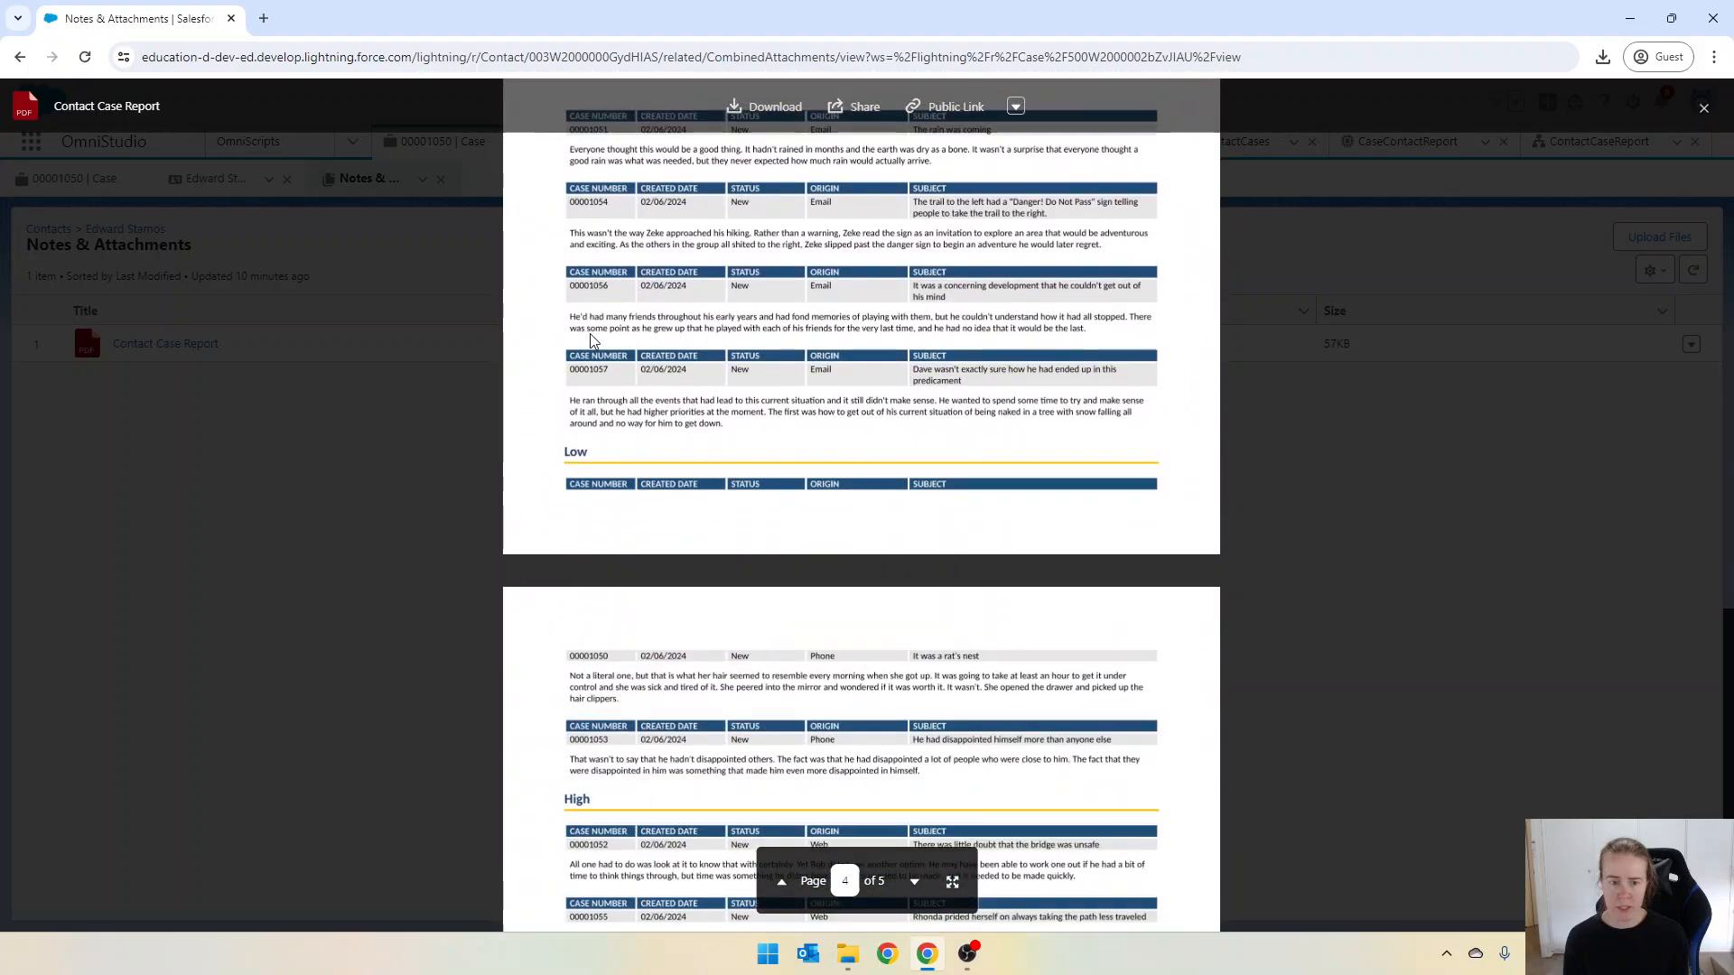
scroll(591, 347, up, 8)
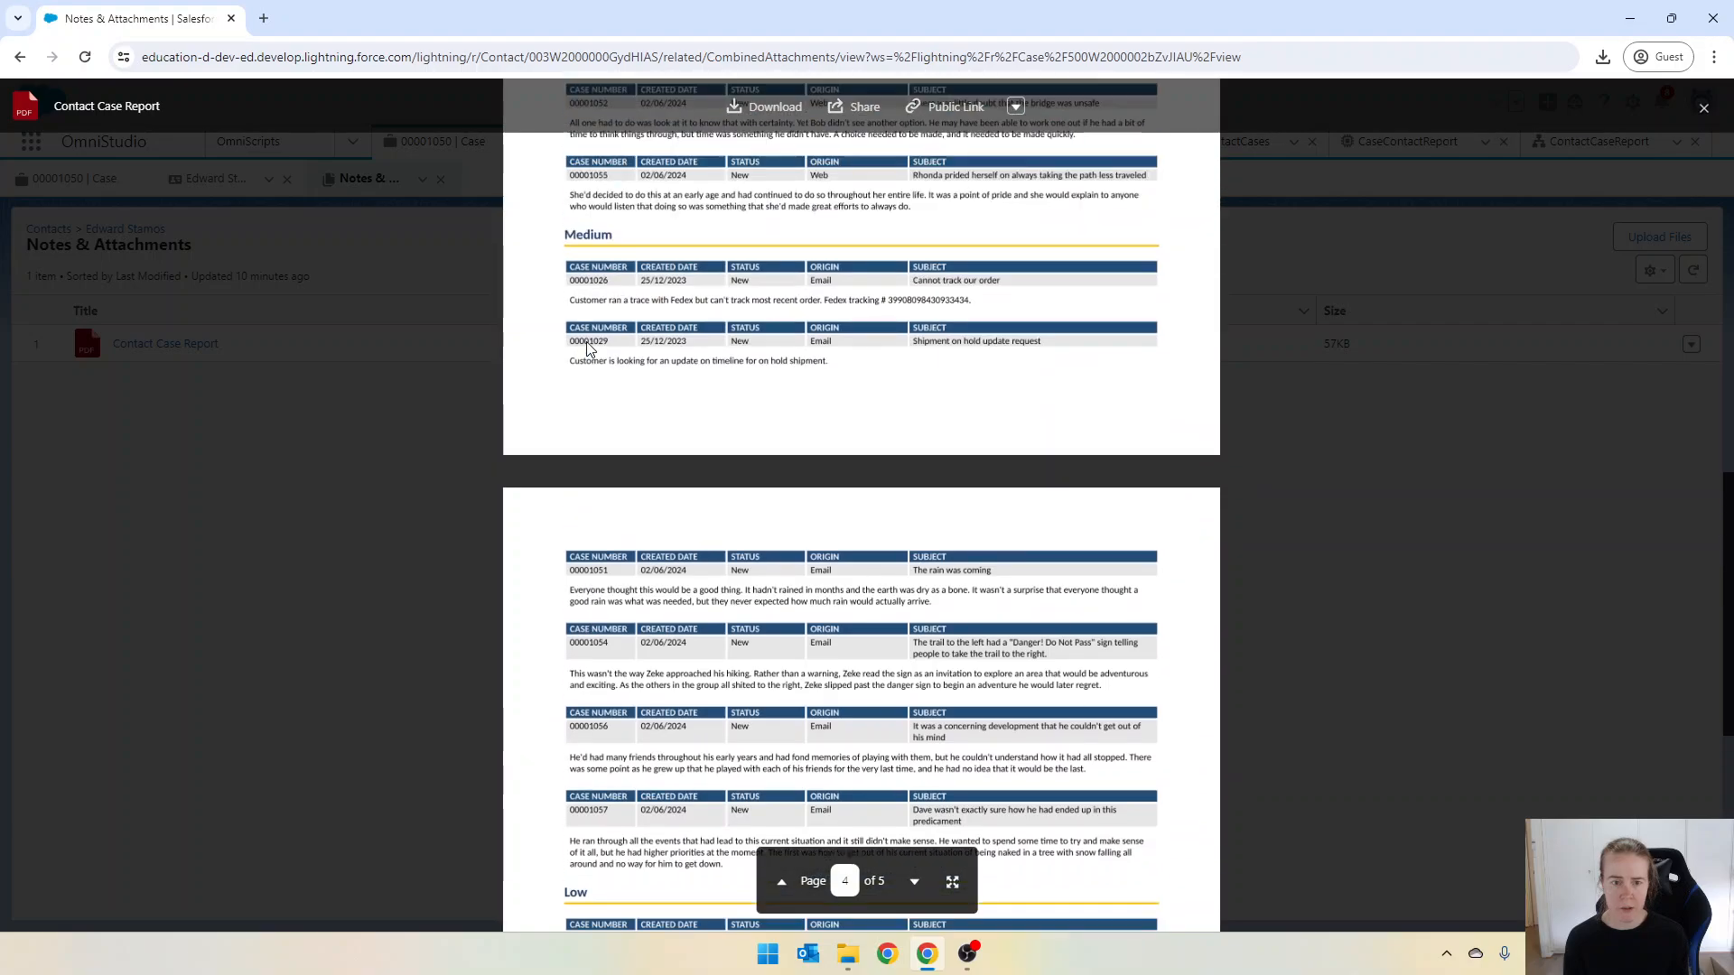
scroll(603, 541, up, 9)
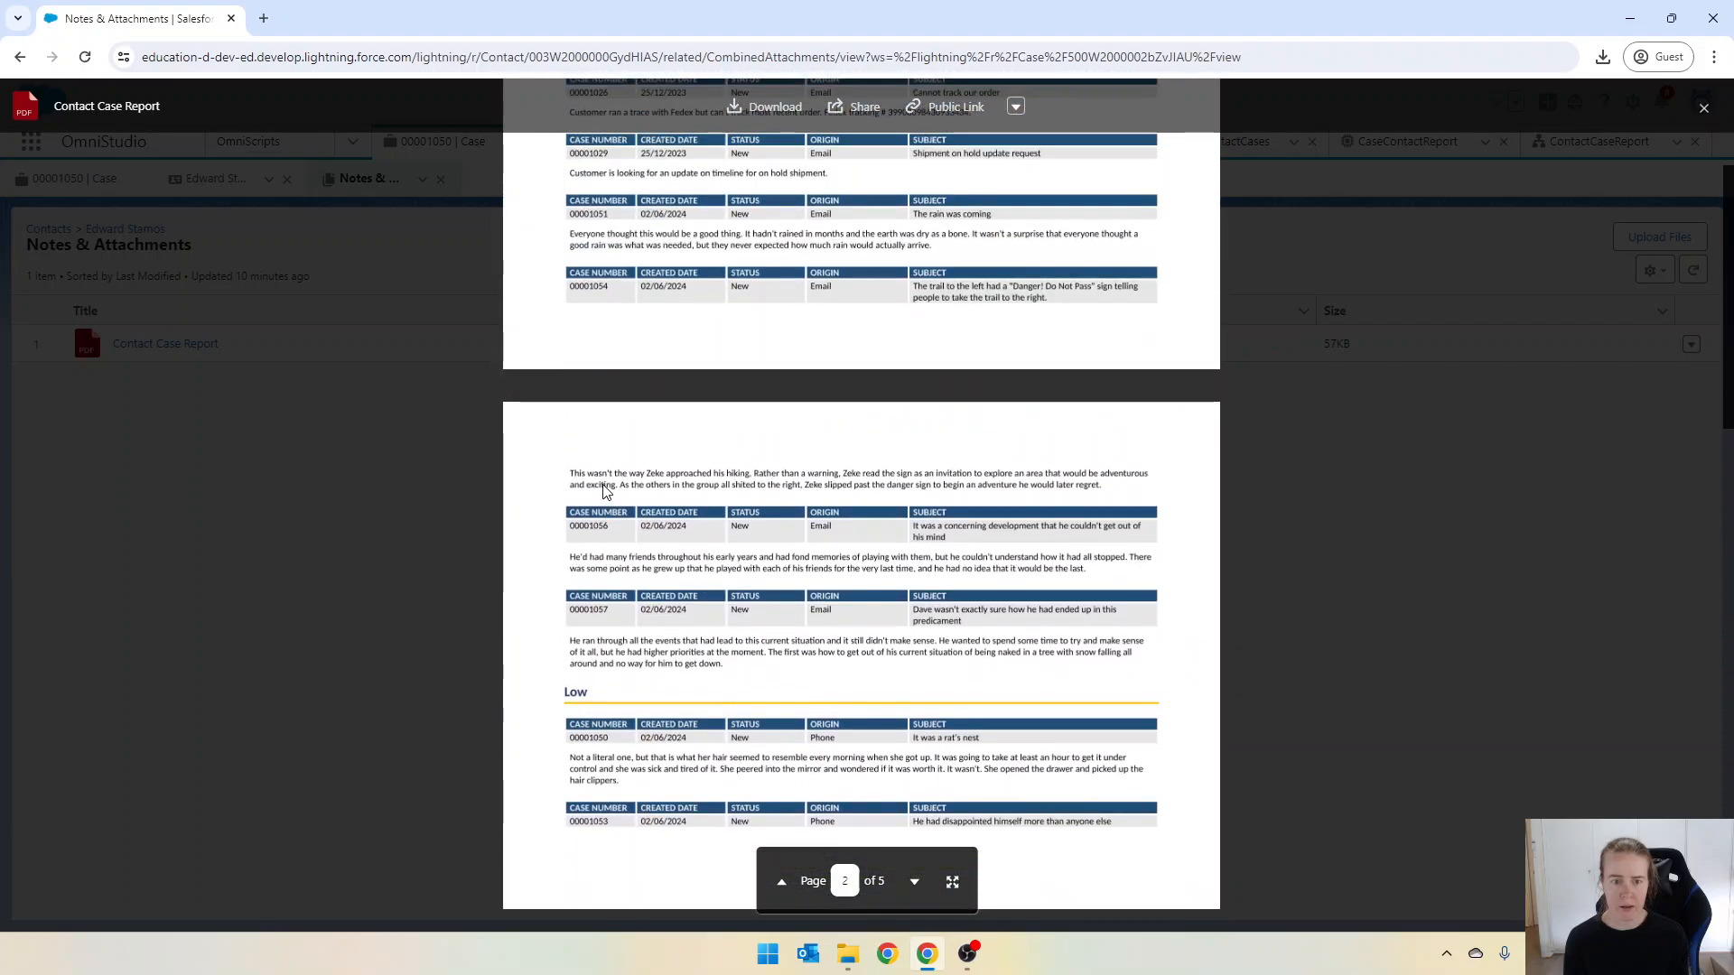
click(1703, 109)
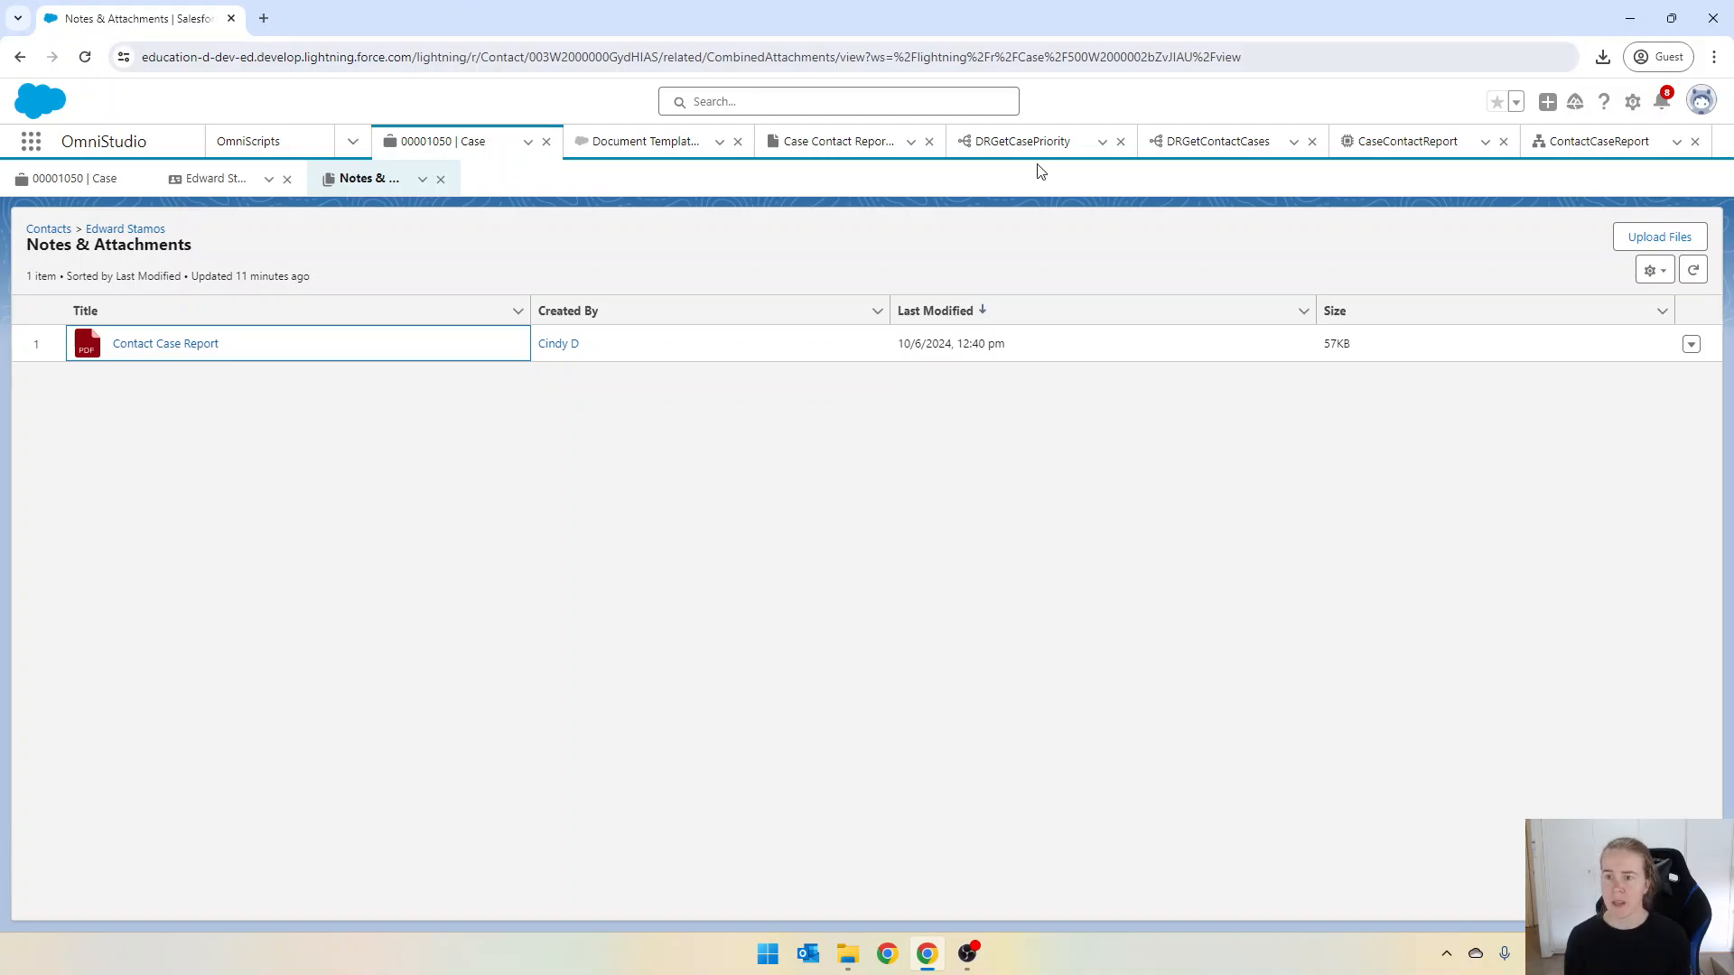
Step: Return to the ContactCaseReport OmniScript and open the integration procedure called by the ServerSideDocGenerationWithTokenData action
click(1579, 152)
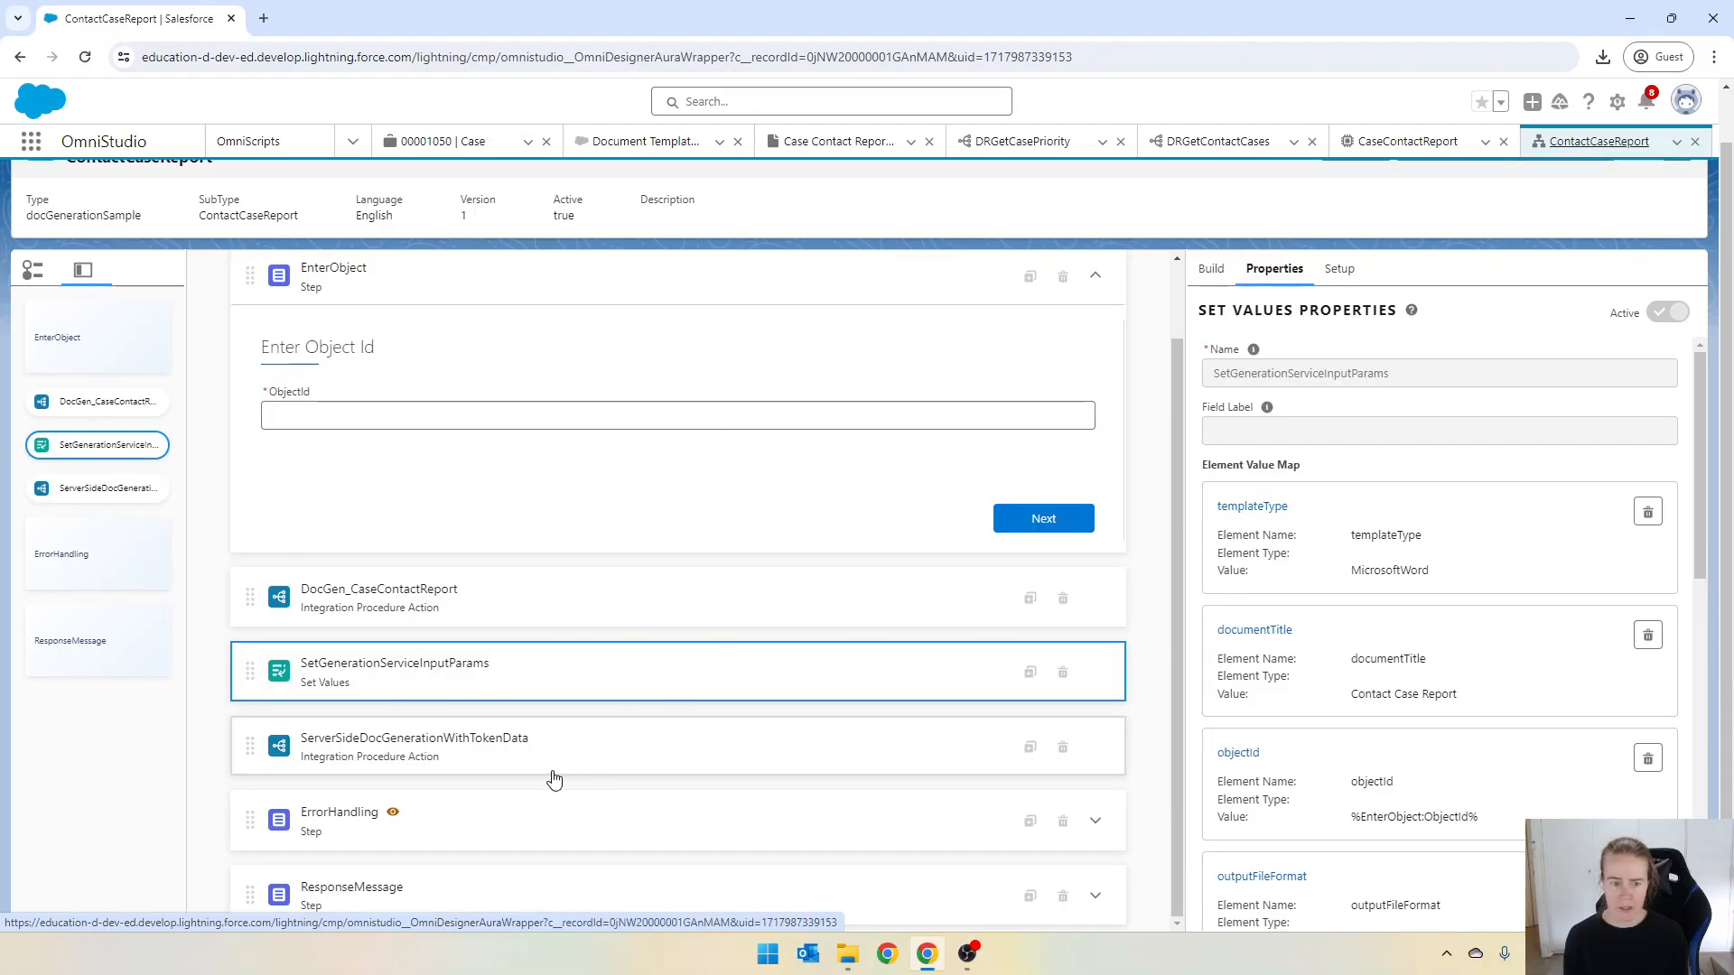
click(427, 750)
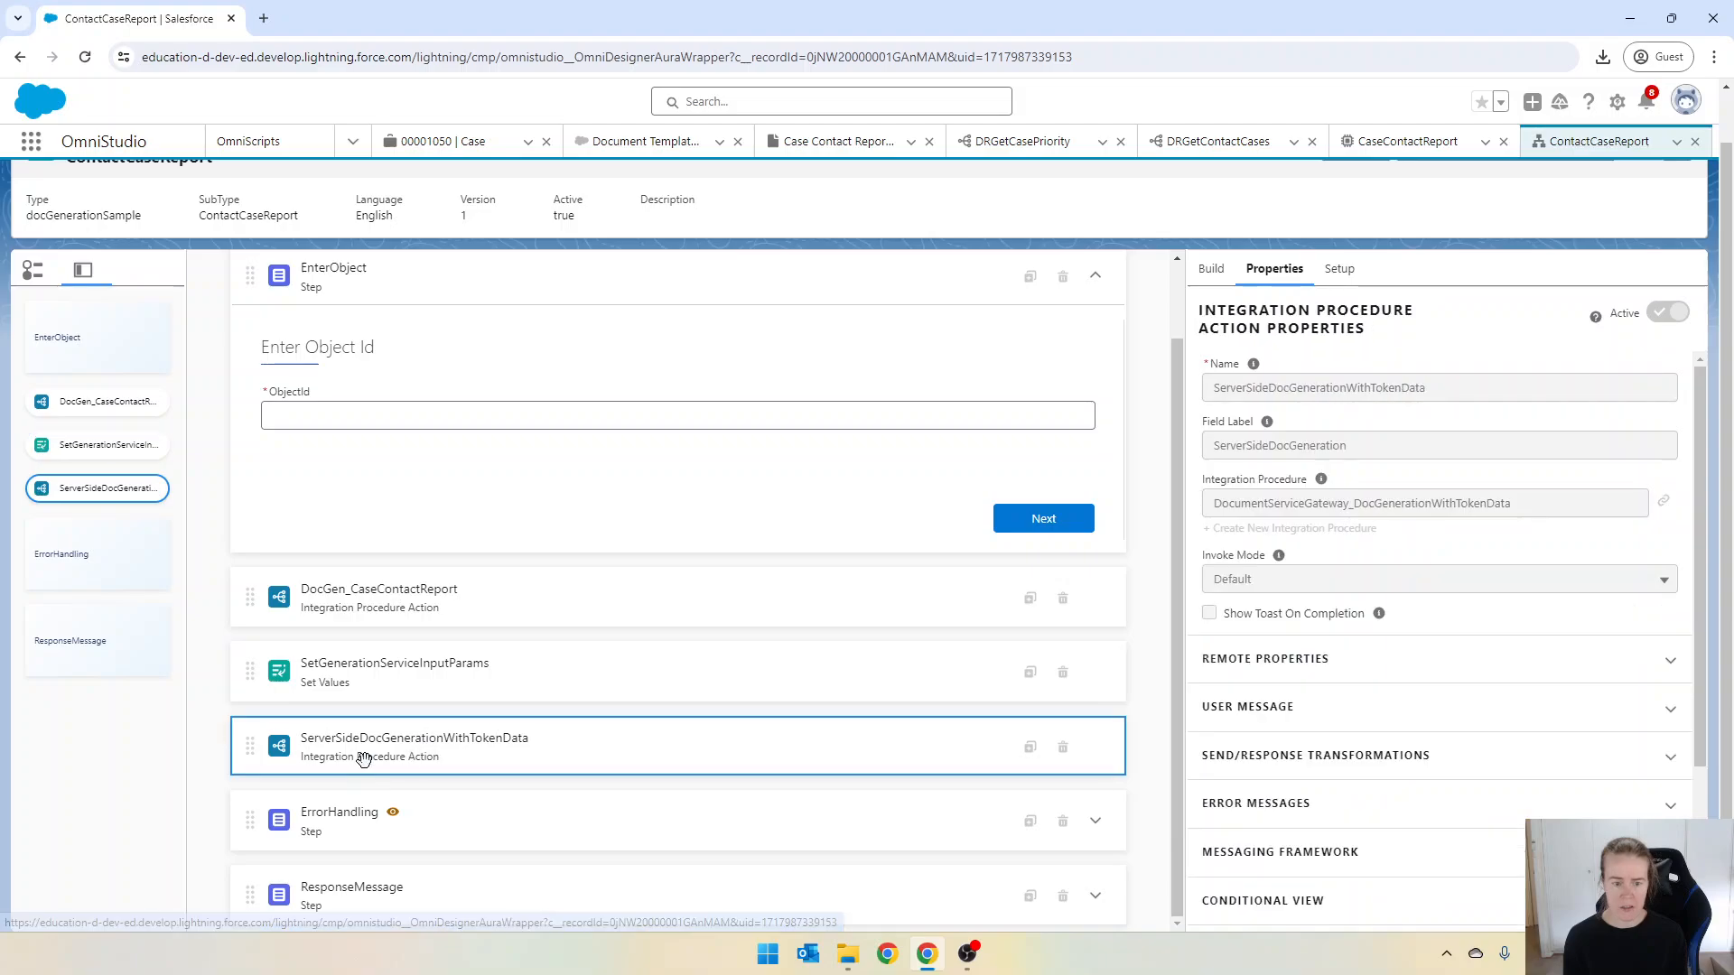
click(1663, 503)
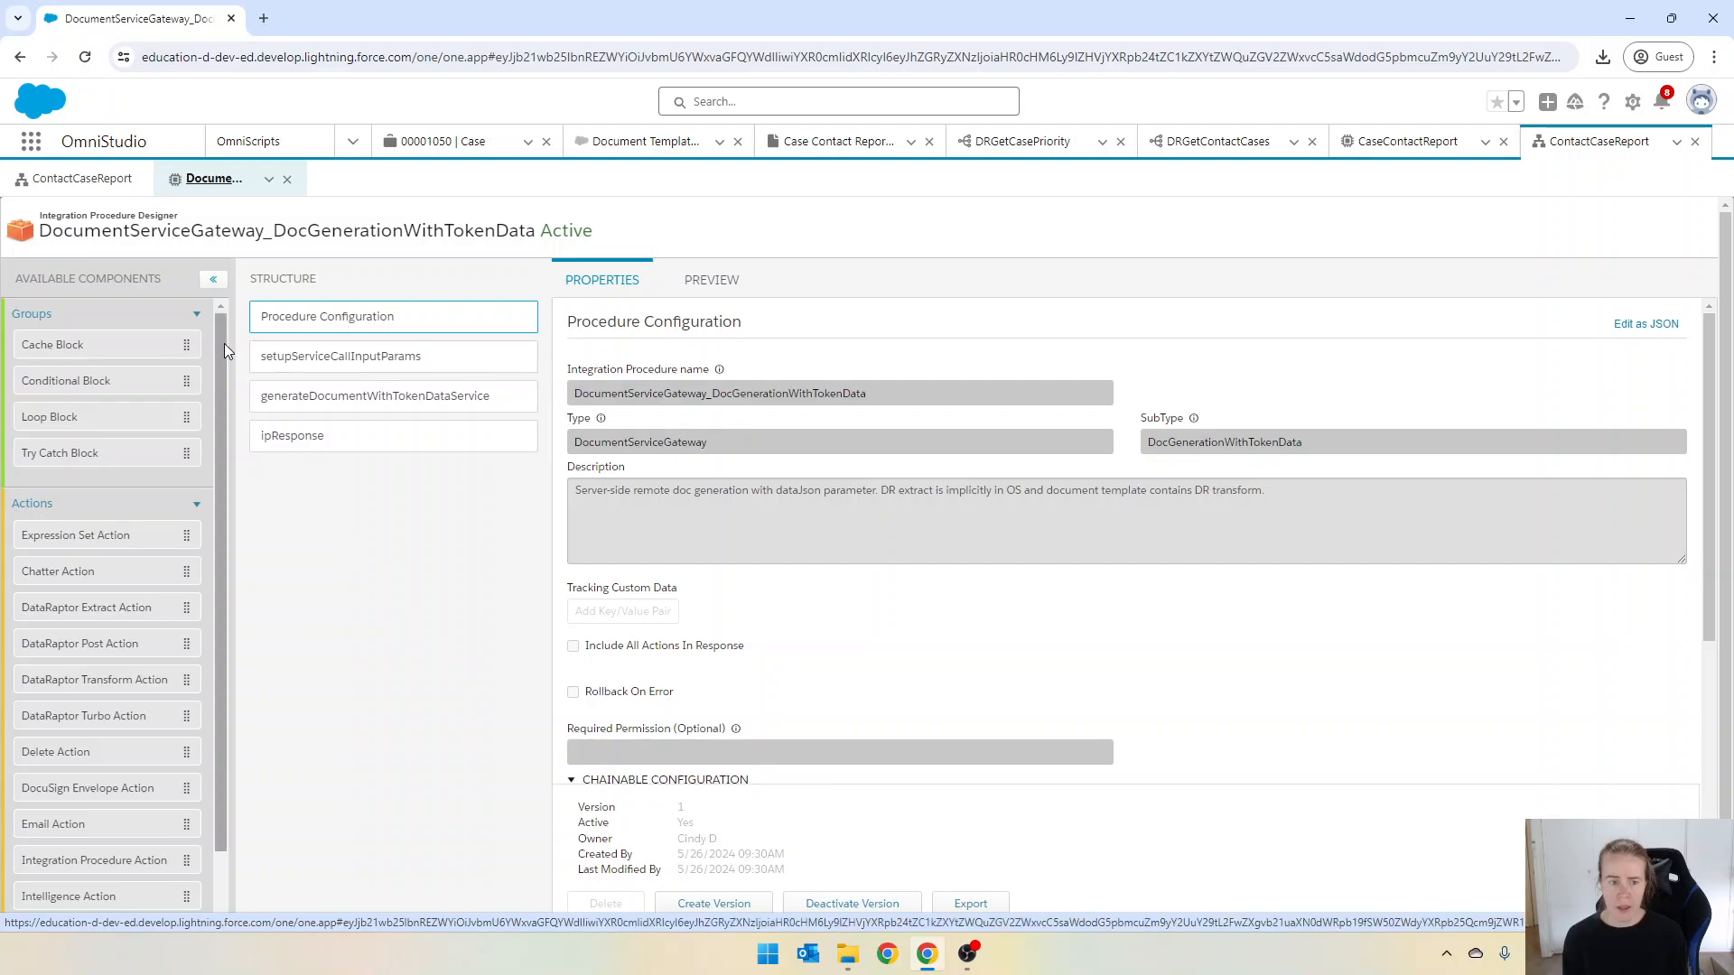
Step: Review the remote options and additional input of the generateDocumentWithTokenDataService remote action
click(363, 400)
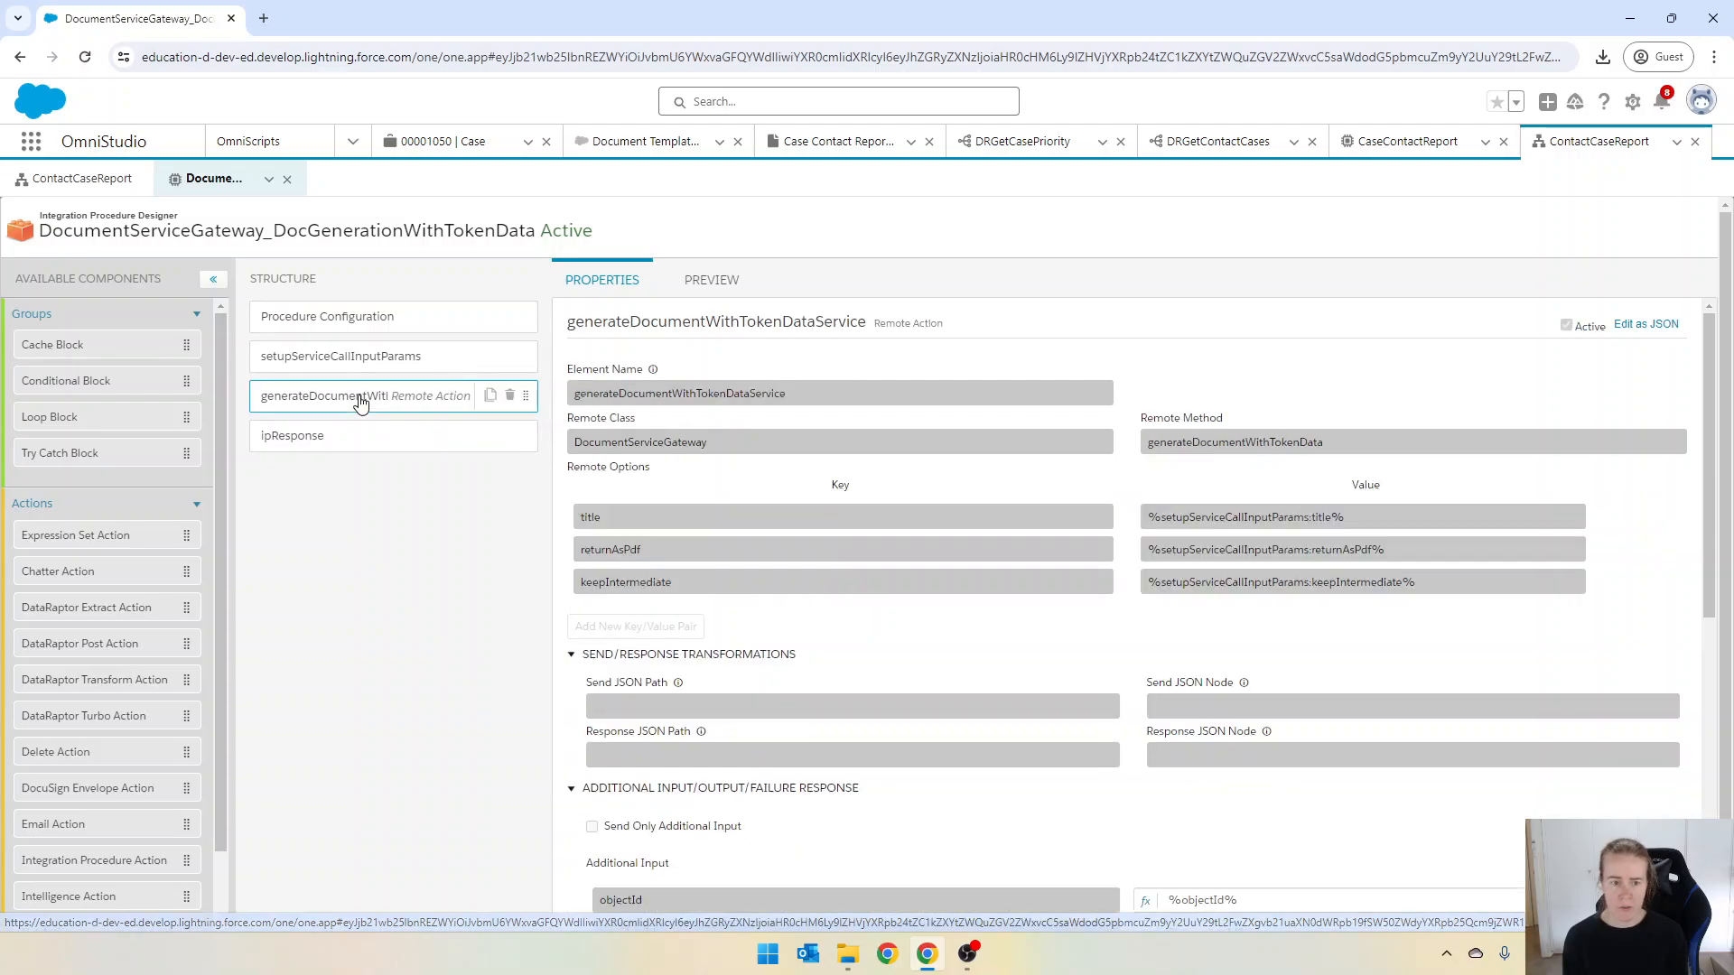
scroll(902, 512, down, 4)
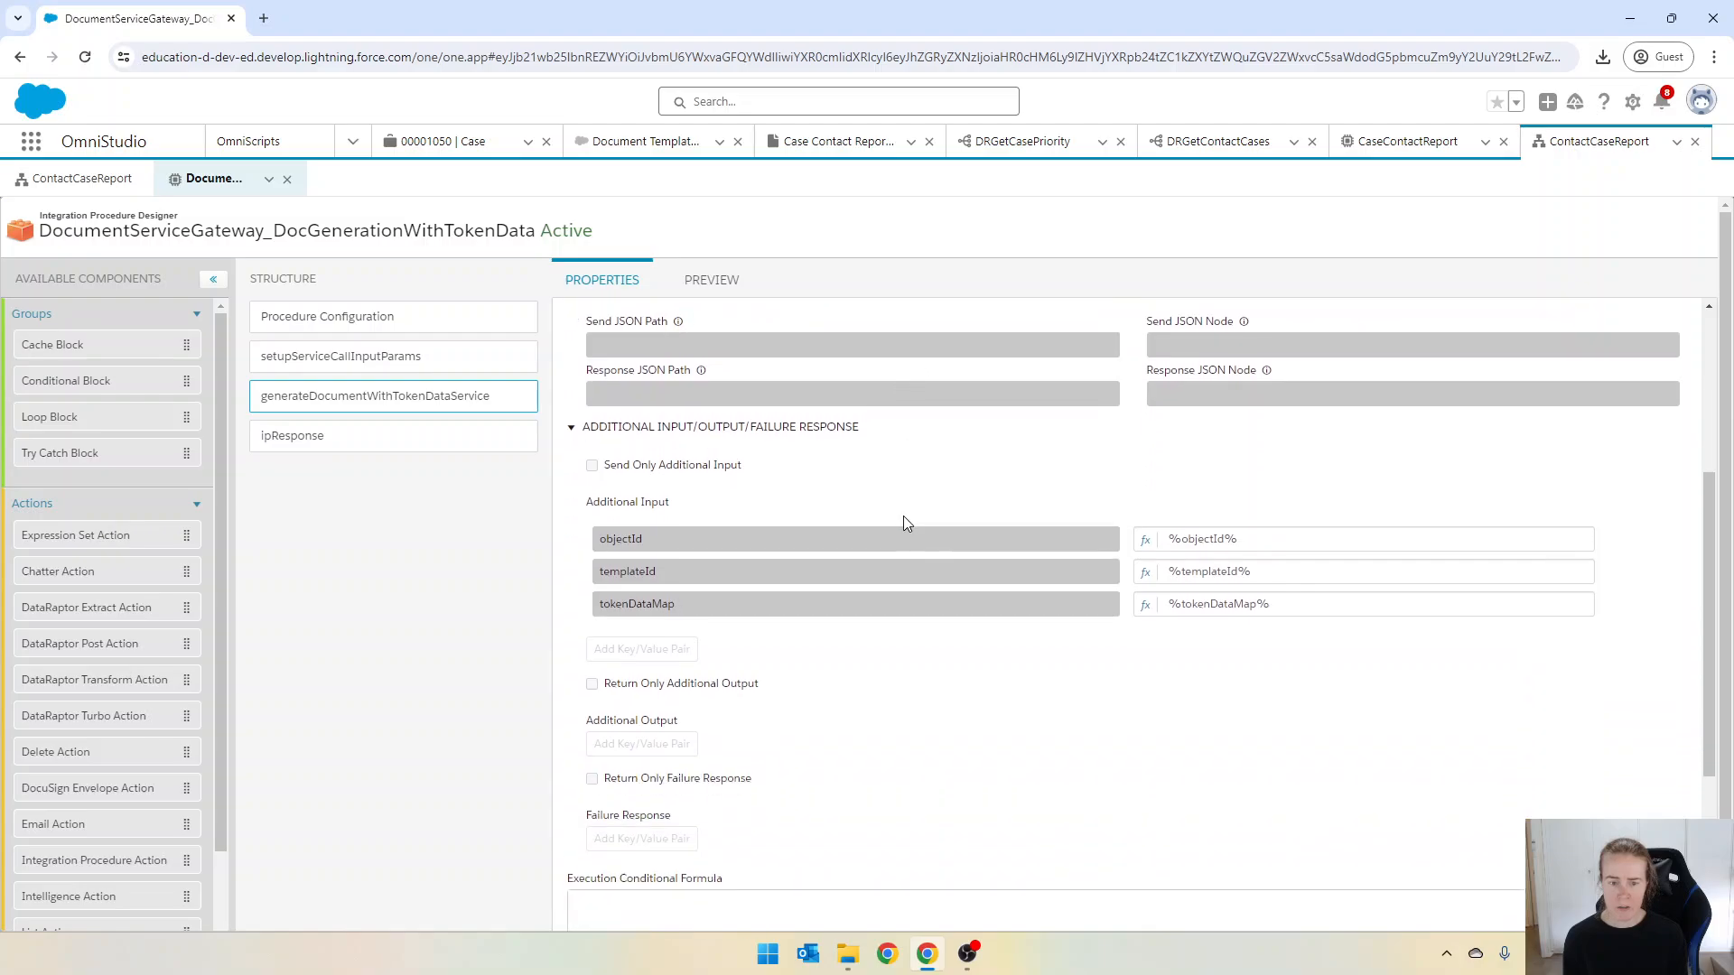
scroll(903, 517, up, 3)
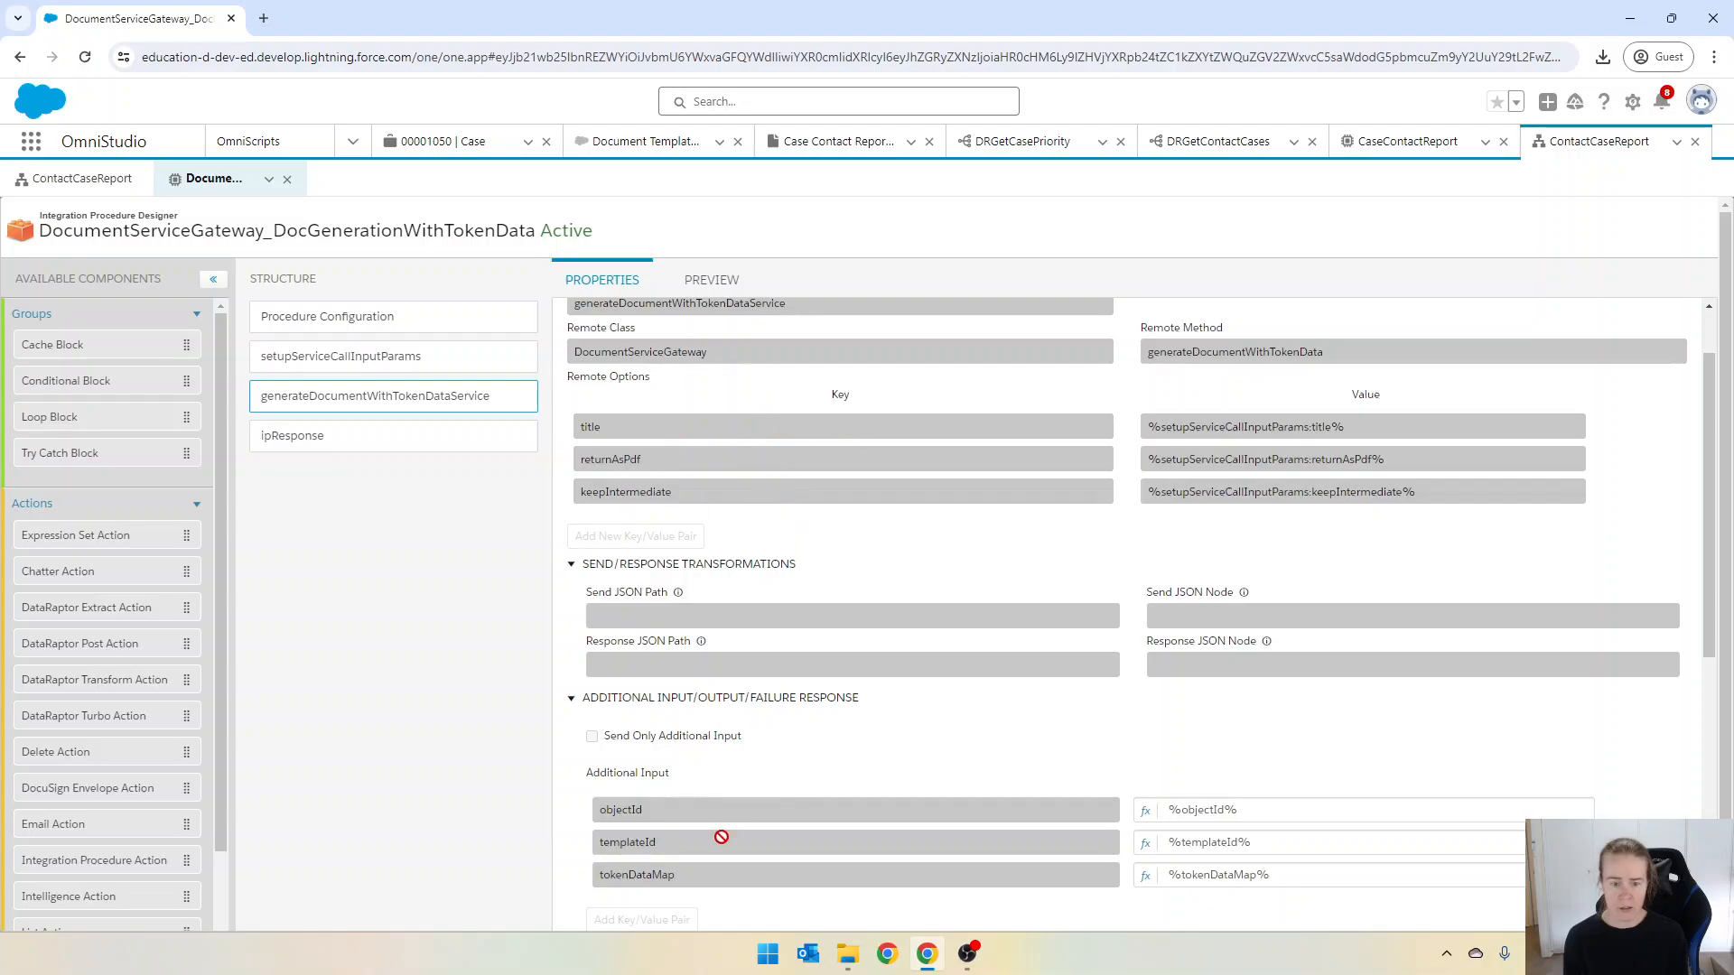
scroll(785, 781, down, 1)
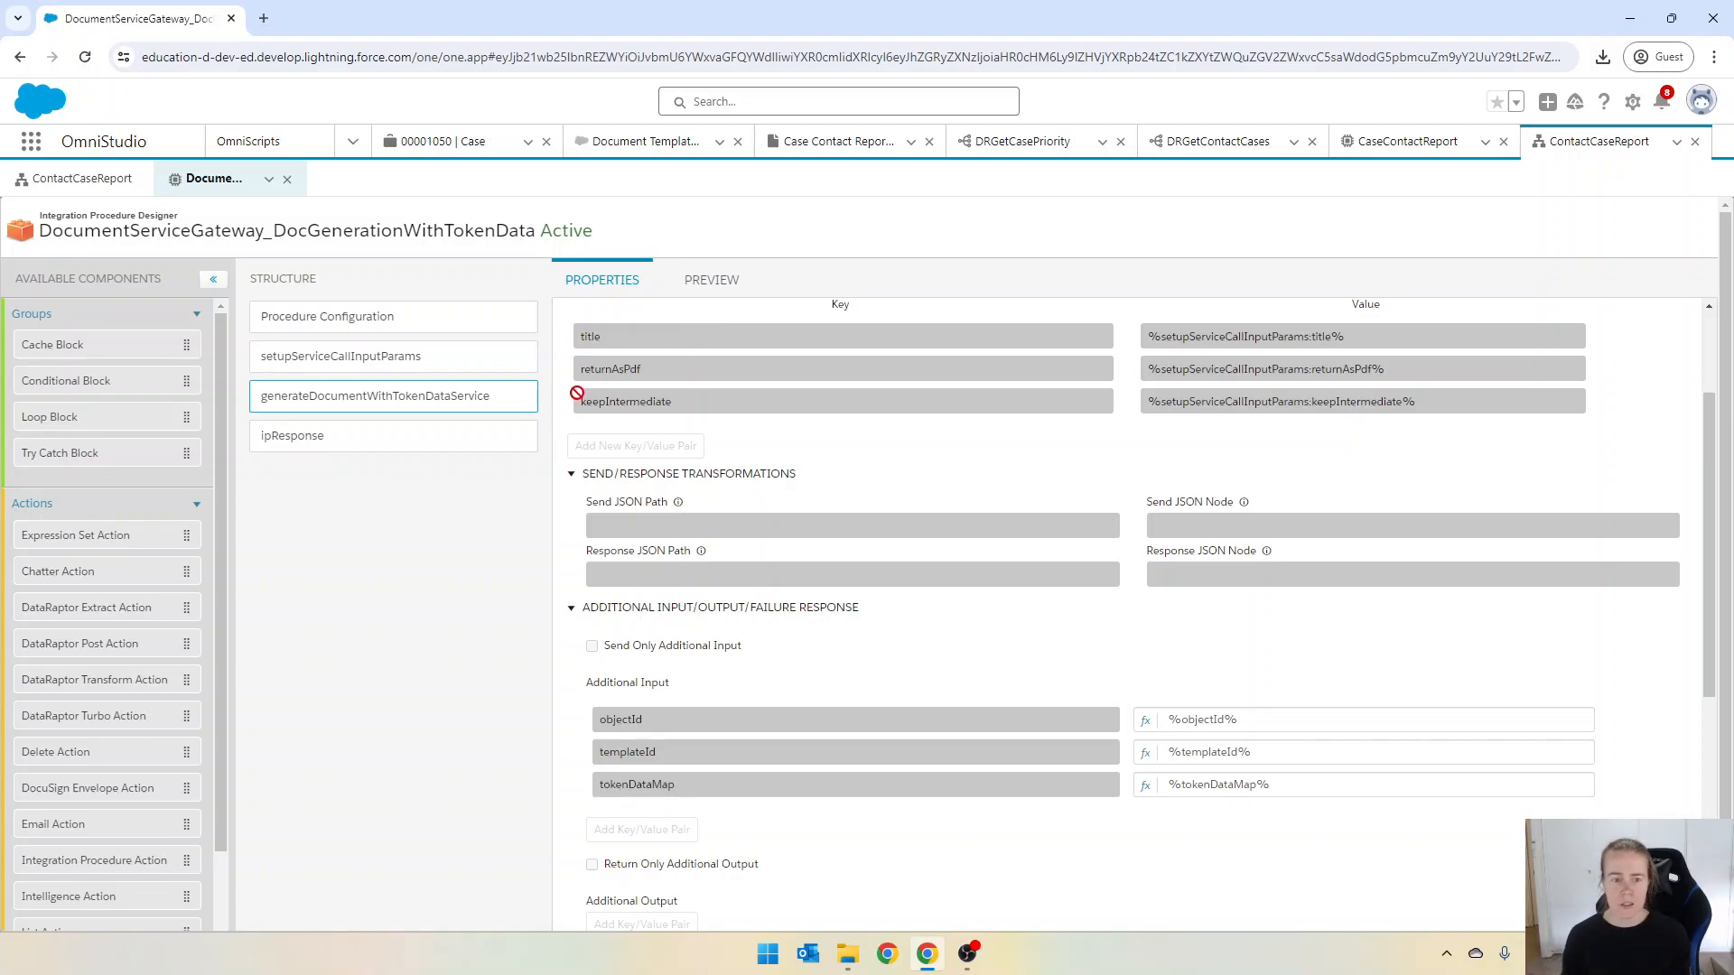
Step: Create a new version of the DocumentServiceGateway_DocGenerationWithTokenData integration procedure from its procedure configuration
click(293, 335)
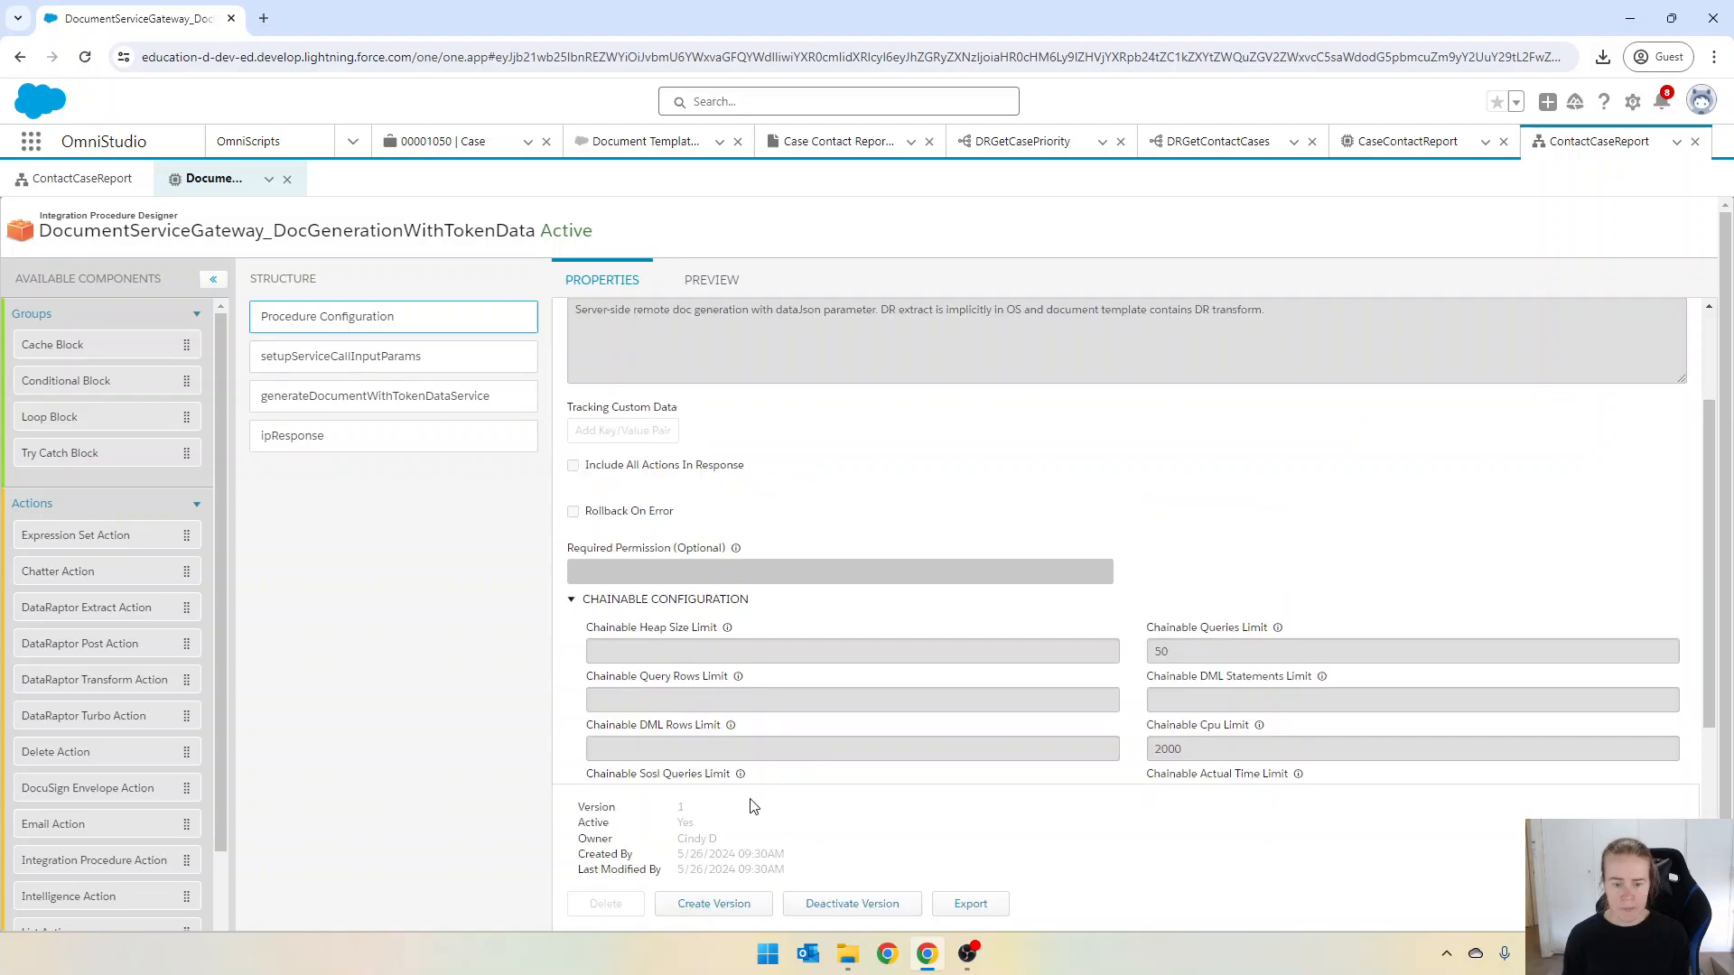
scroll(722, 867, down, 1)
click(722, 904)
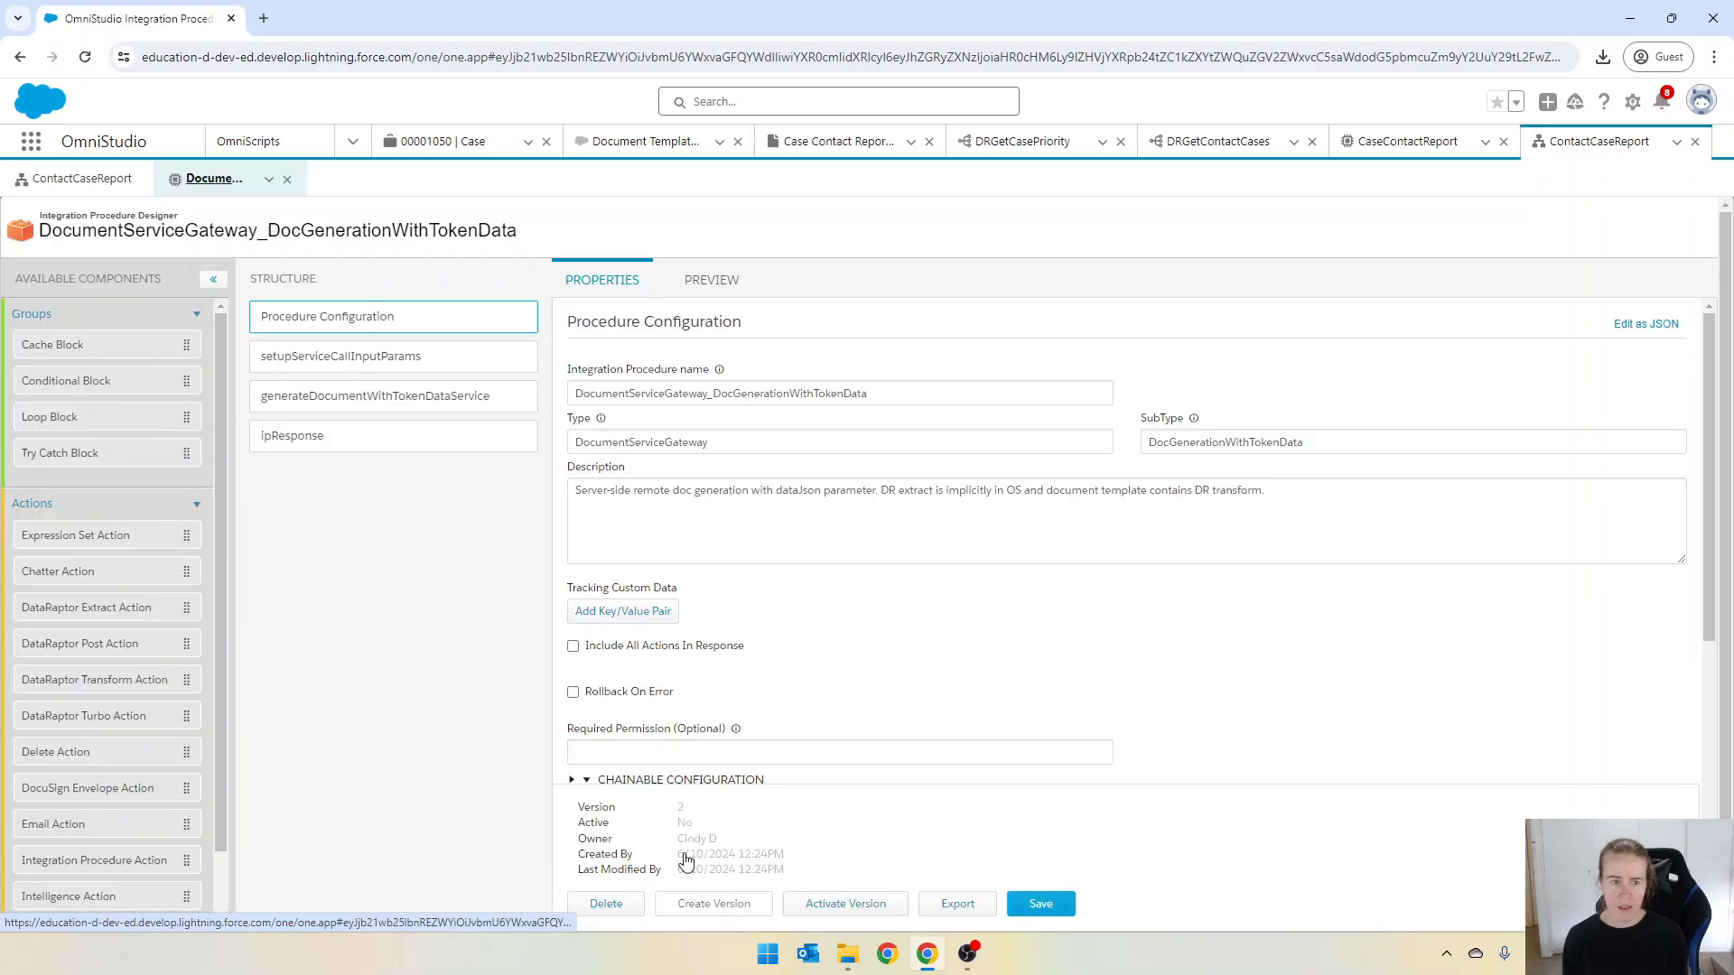
Step: Add an additional input pair to generateDocumentWithTokenDataService with key title and value %setupServiceCallInputParams:title%
click(298, 396)
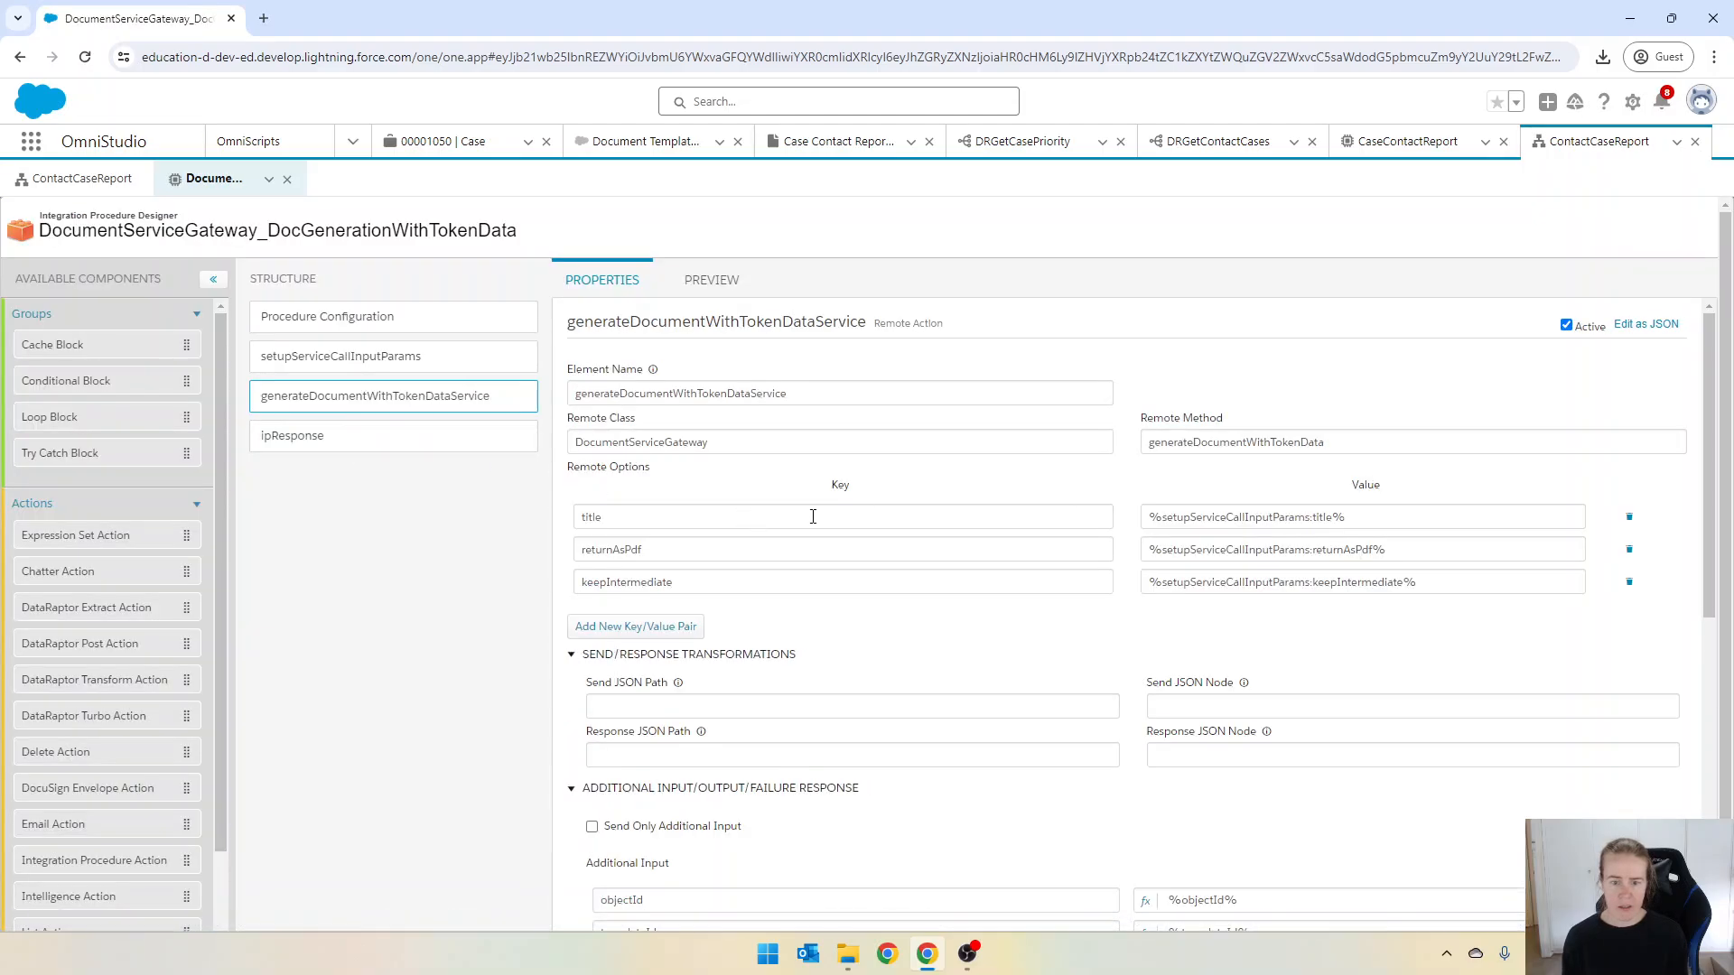
scroll(813, 517, down, 1)
scroll(816, 521, down, 2)
scroll(724, 449, up, 2)
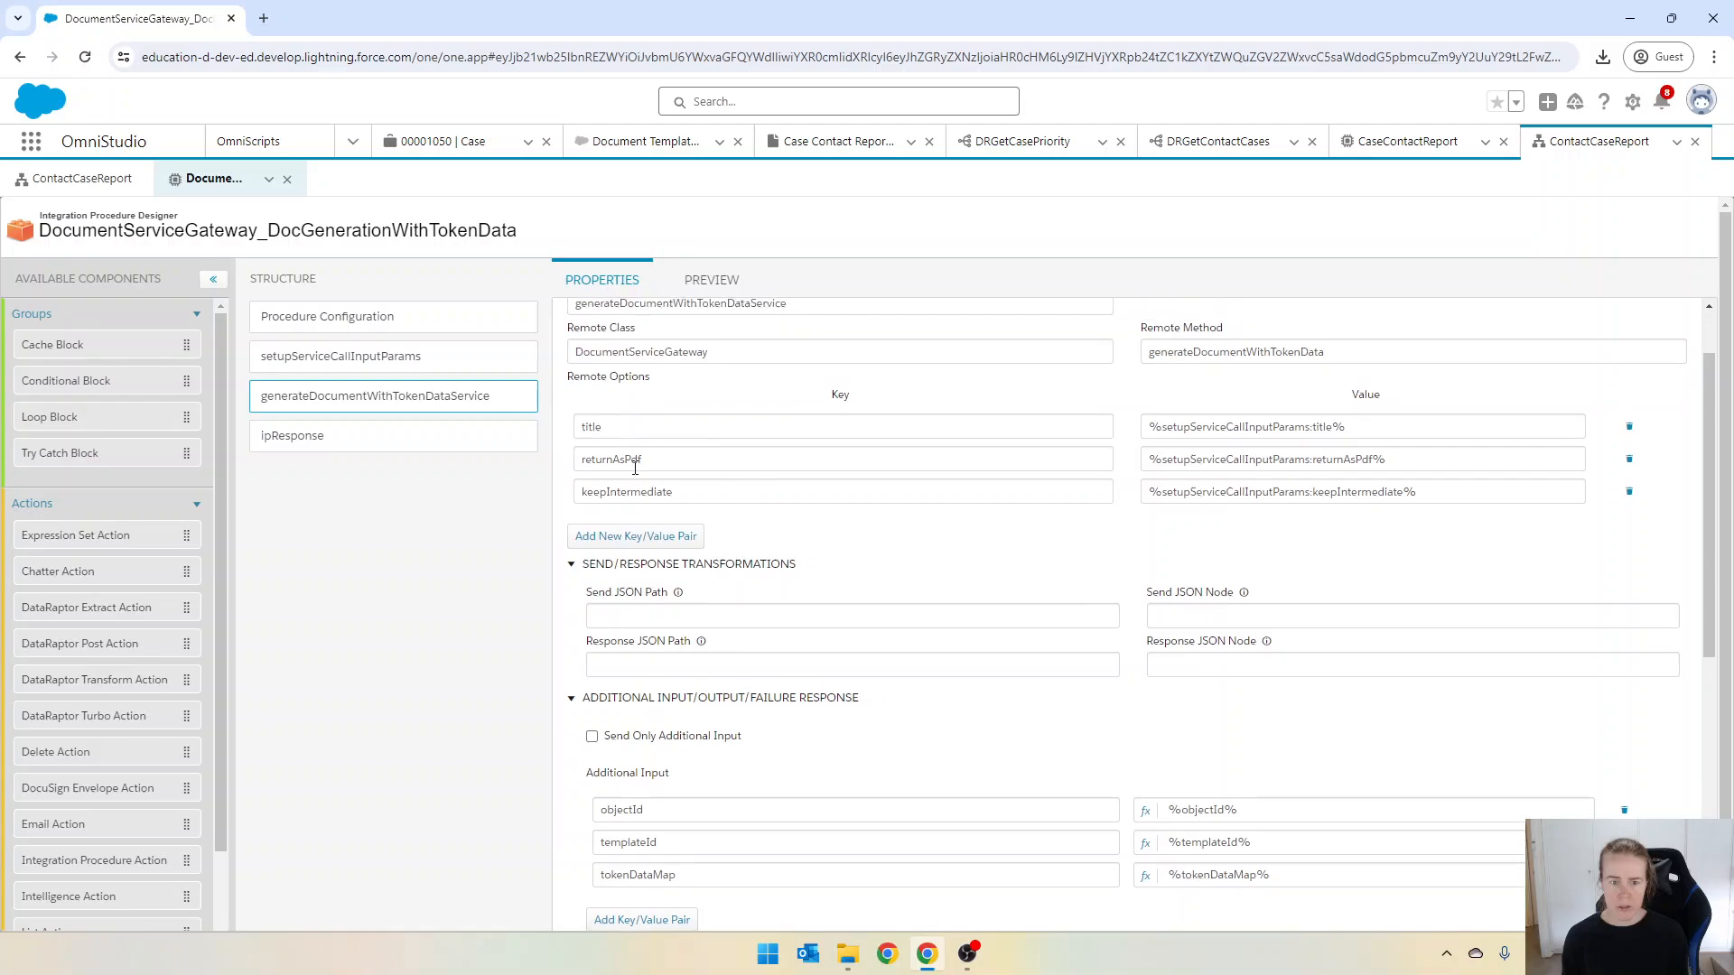
drag(601, 425, 560, 427)
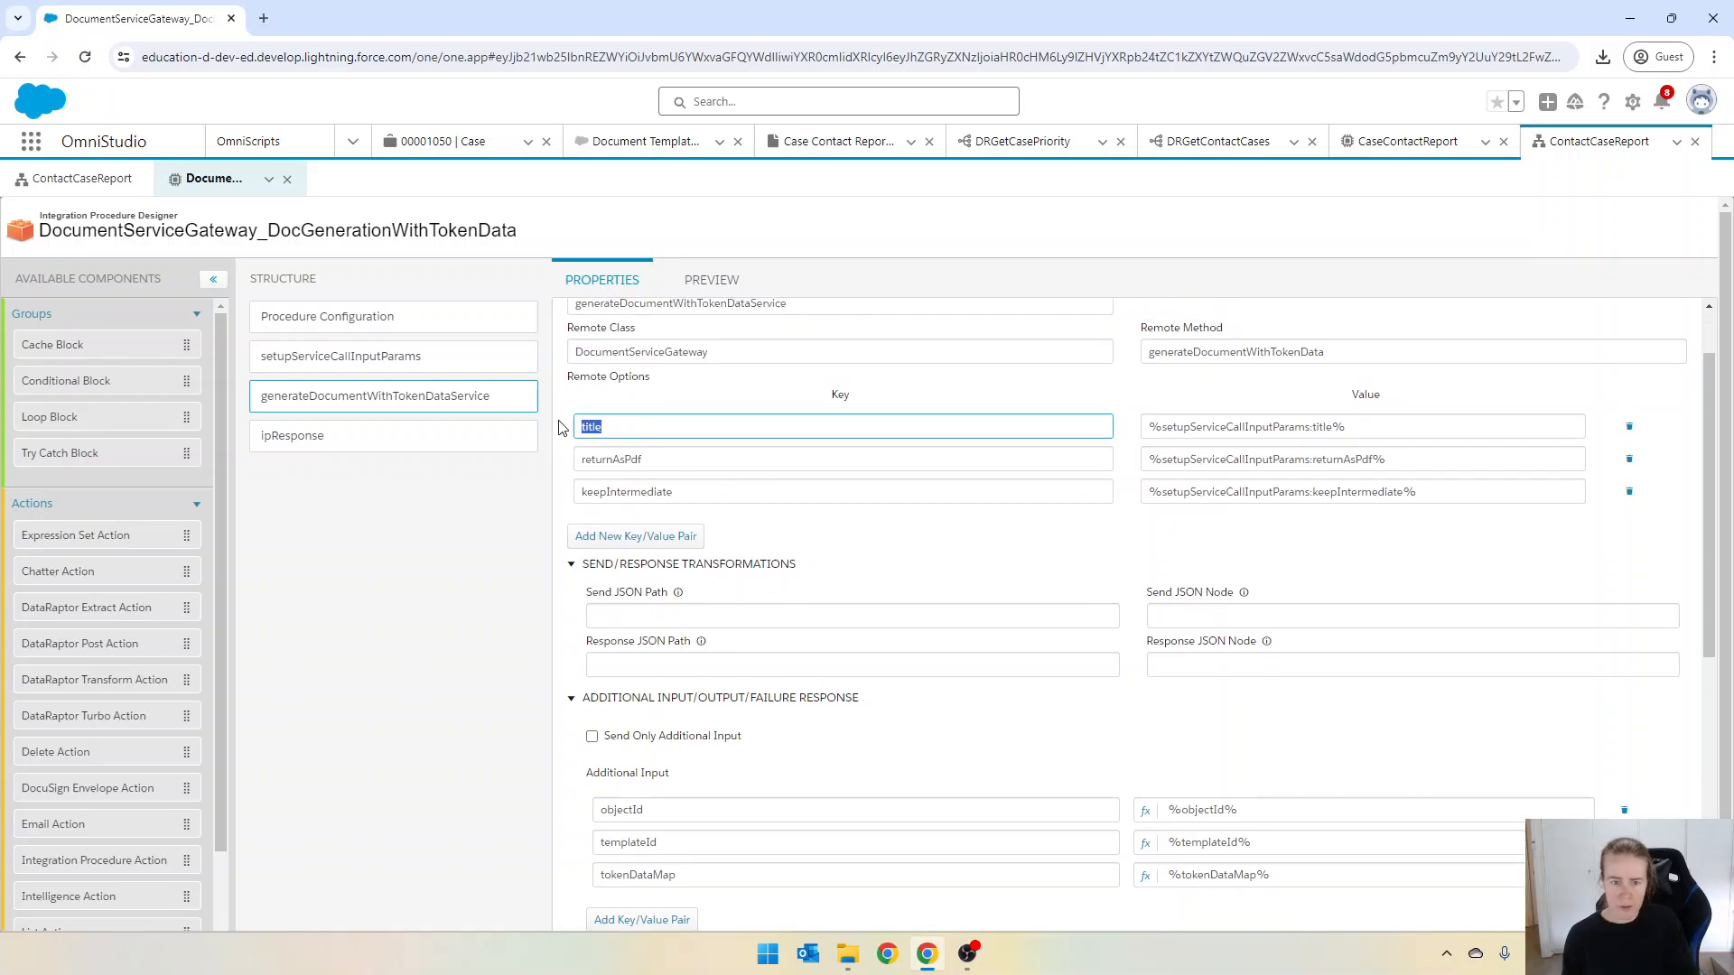
scroll(721, 900, down, 1)
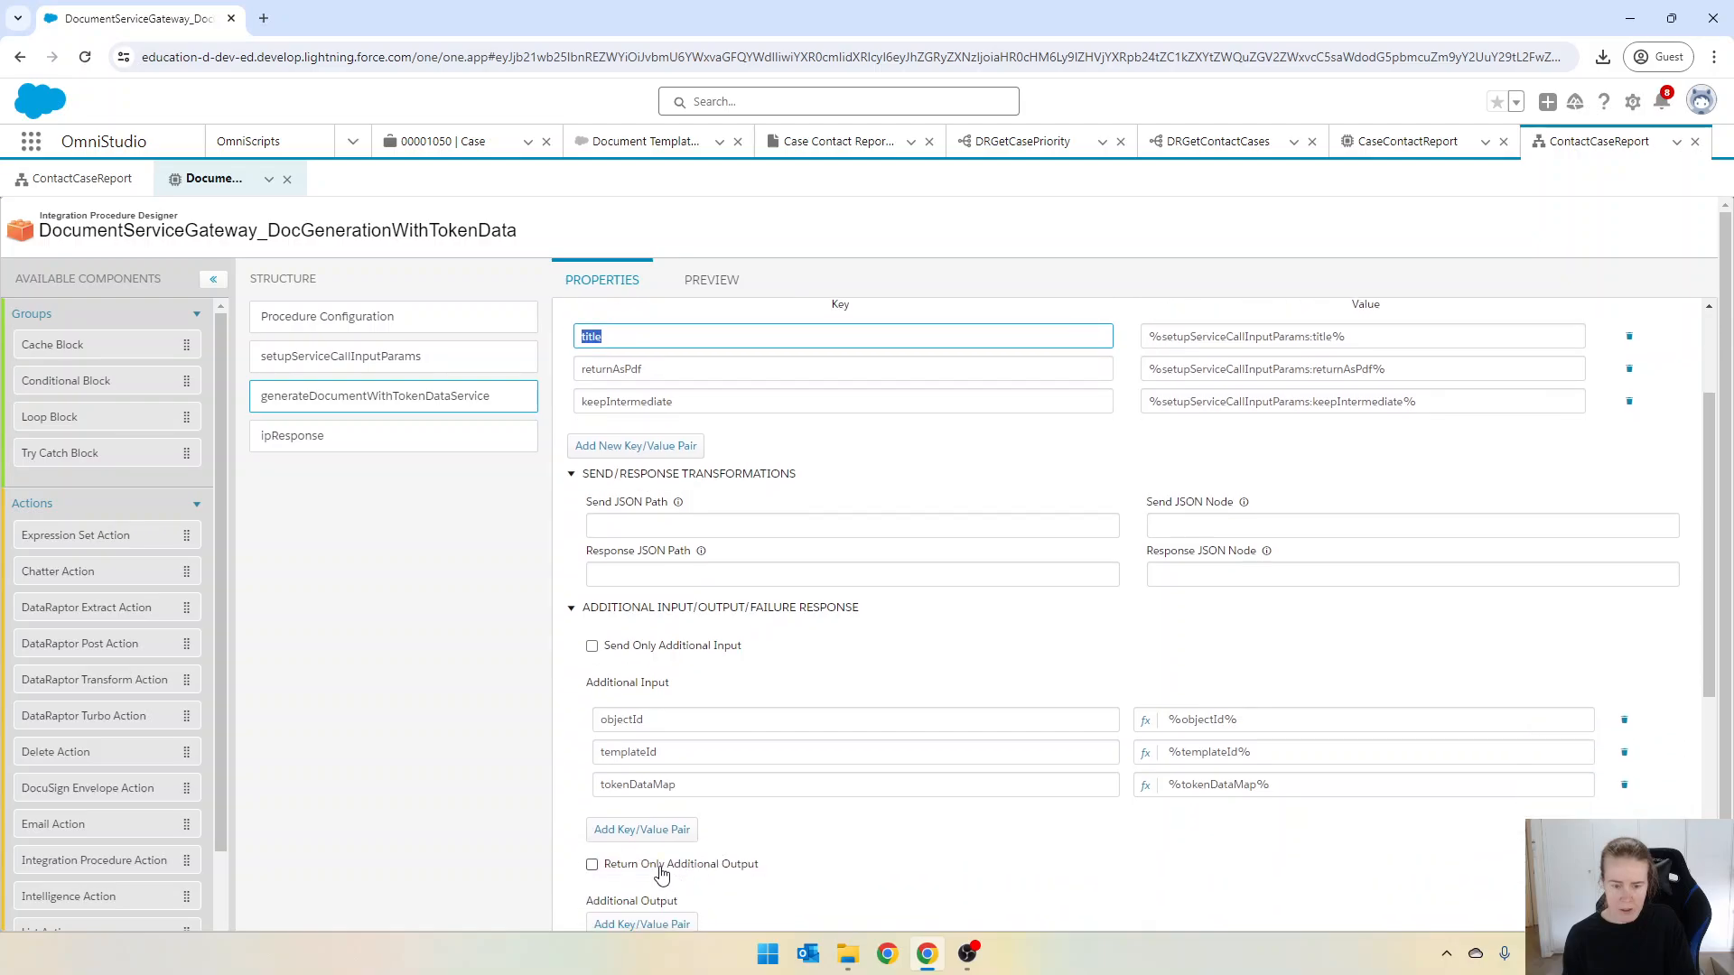
click(648, 830)
click(656, 815)
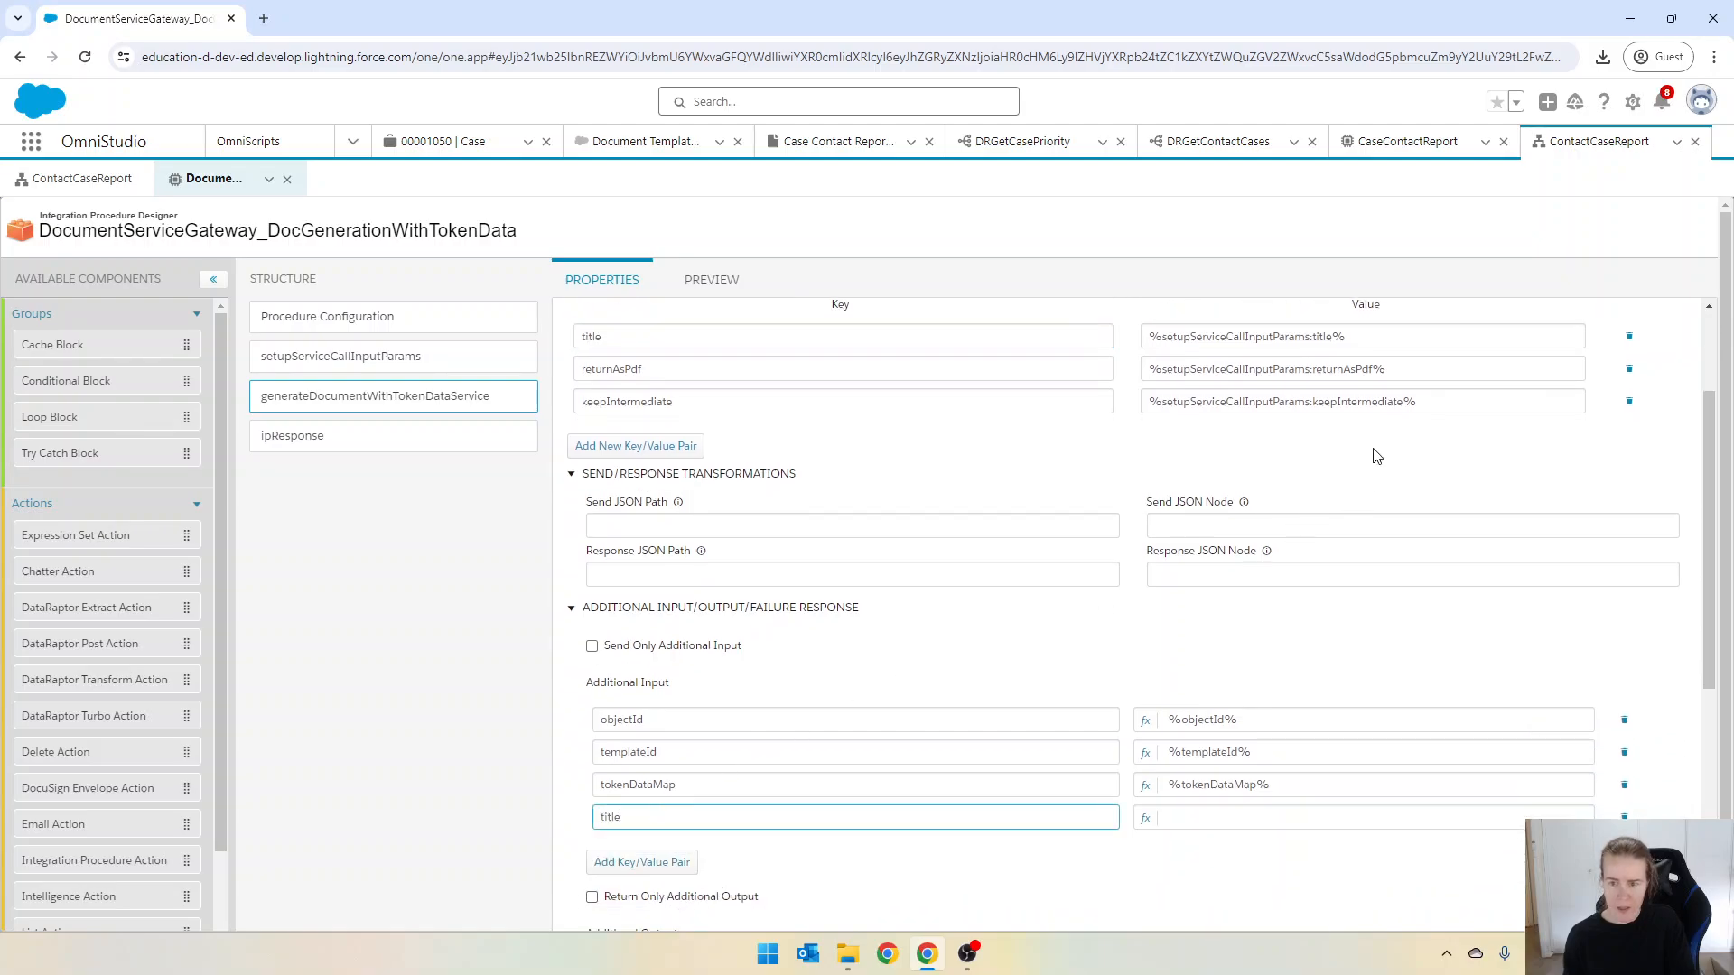
text(title)
drag(1350, 336, 1111, 325)
key(ctrl+c)
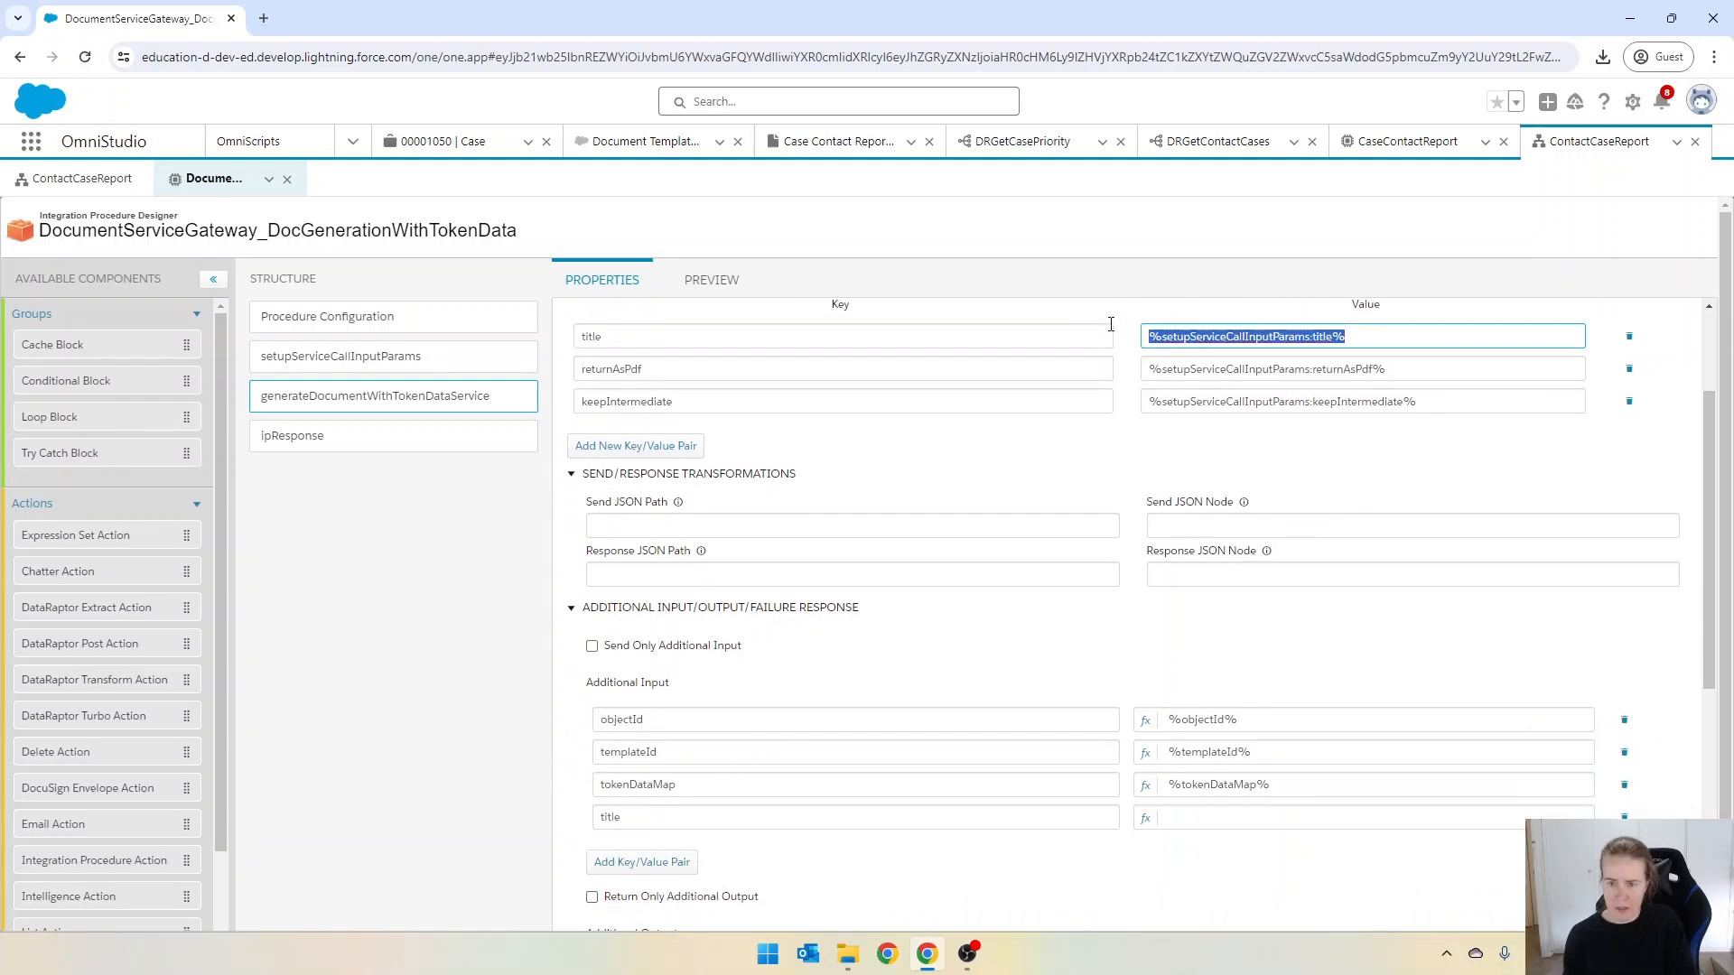
click(1218, 822)
key(ctrl+v)
Step: Add an additional input pair with key returnAsPdf and value %setupServiceCallInputParams:returnAsPdf%, copied from the remote options
click(656, 865)
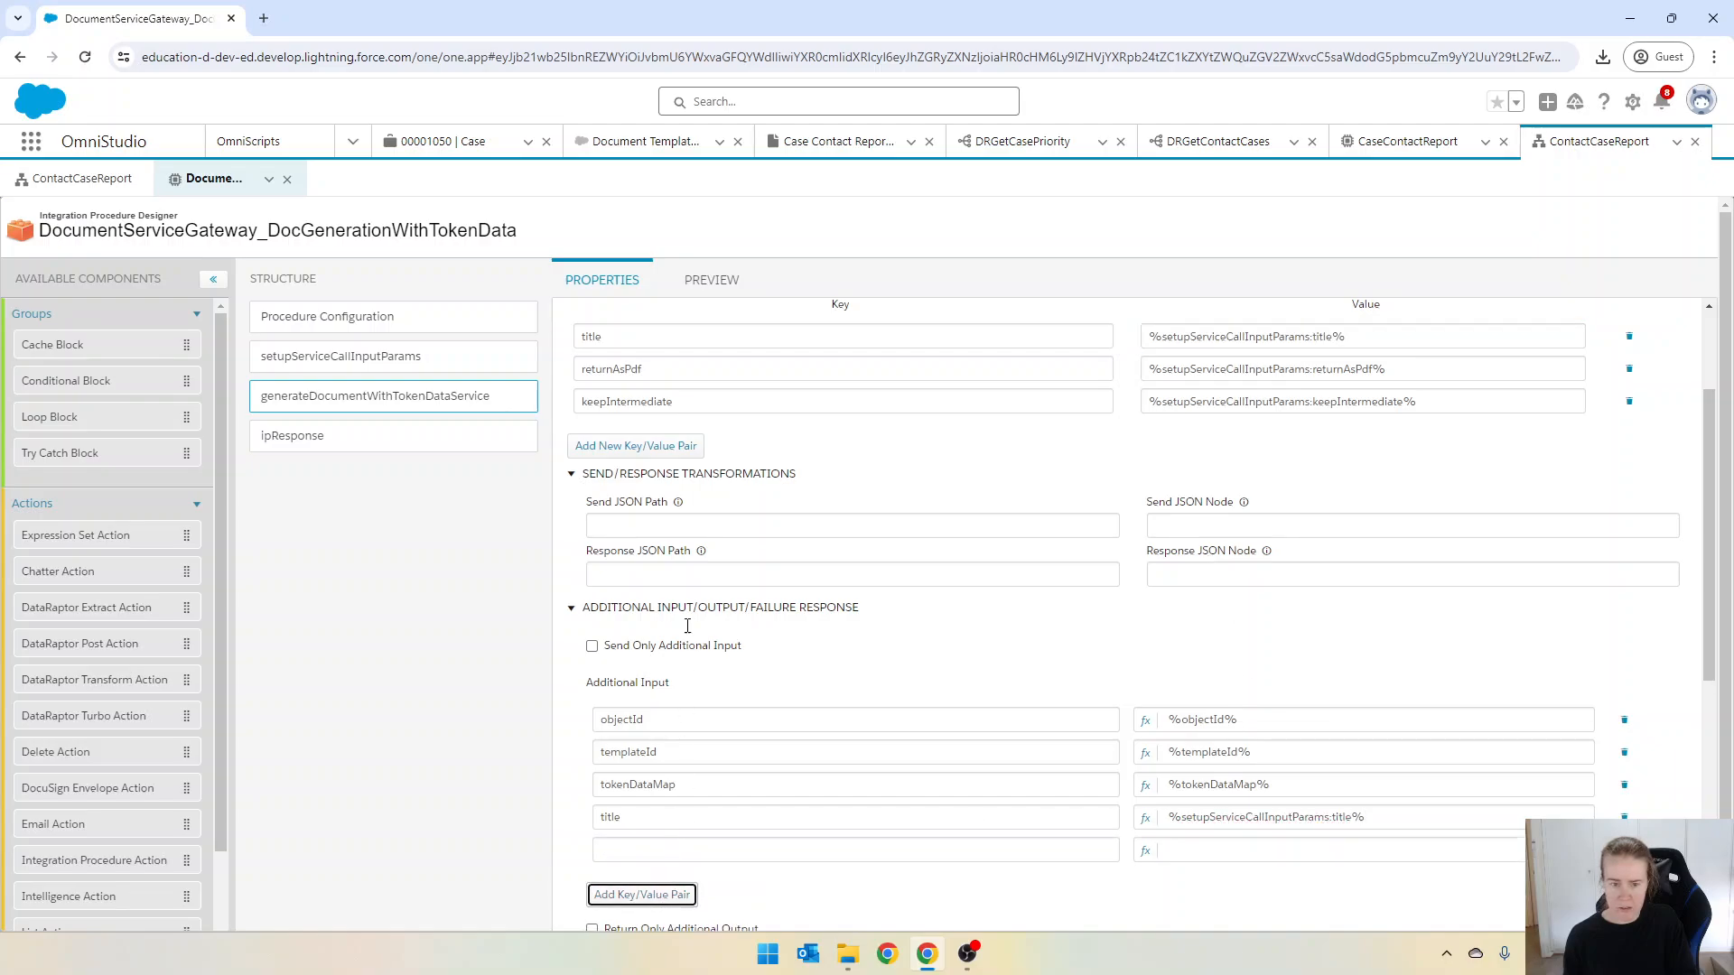
double_click(662, 362)
key(ctrl+c)
click(650, 850)
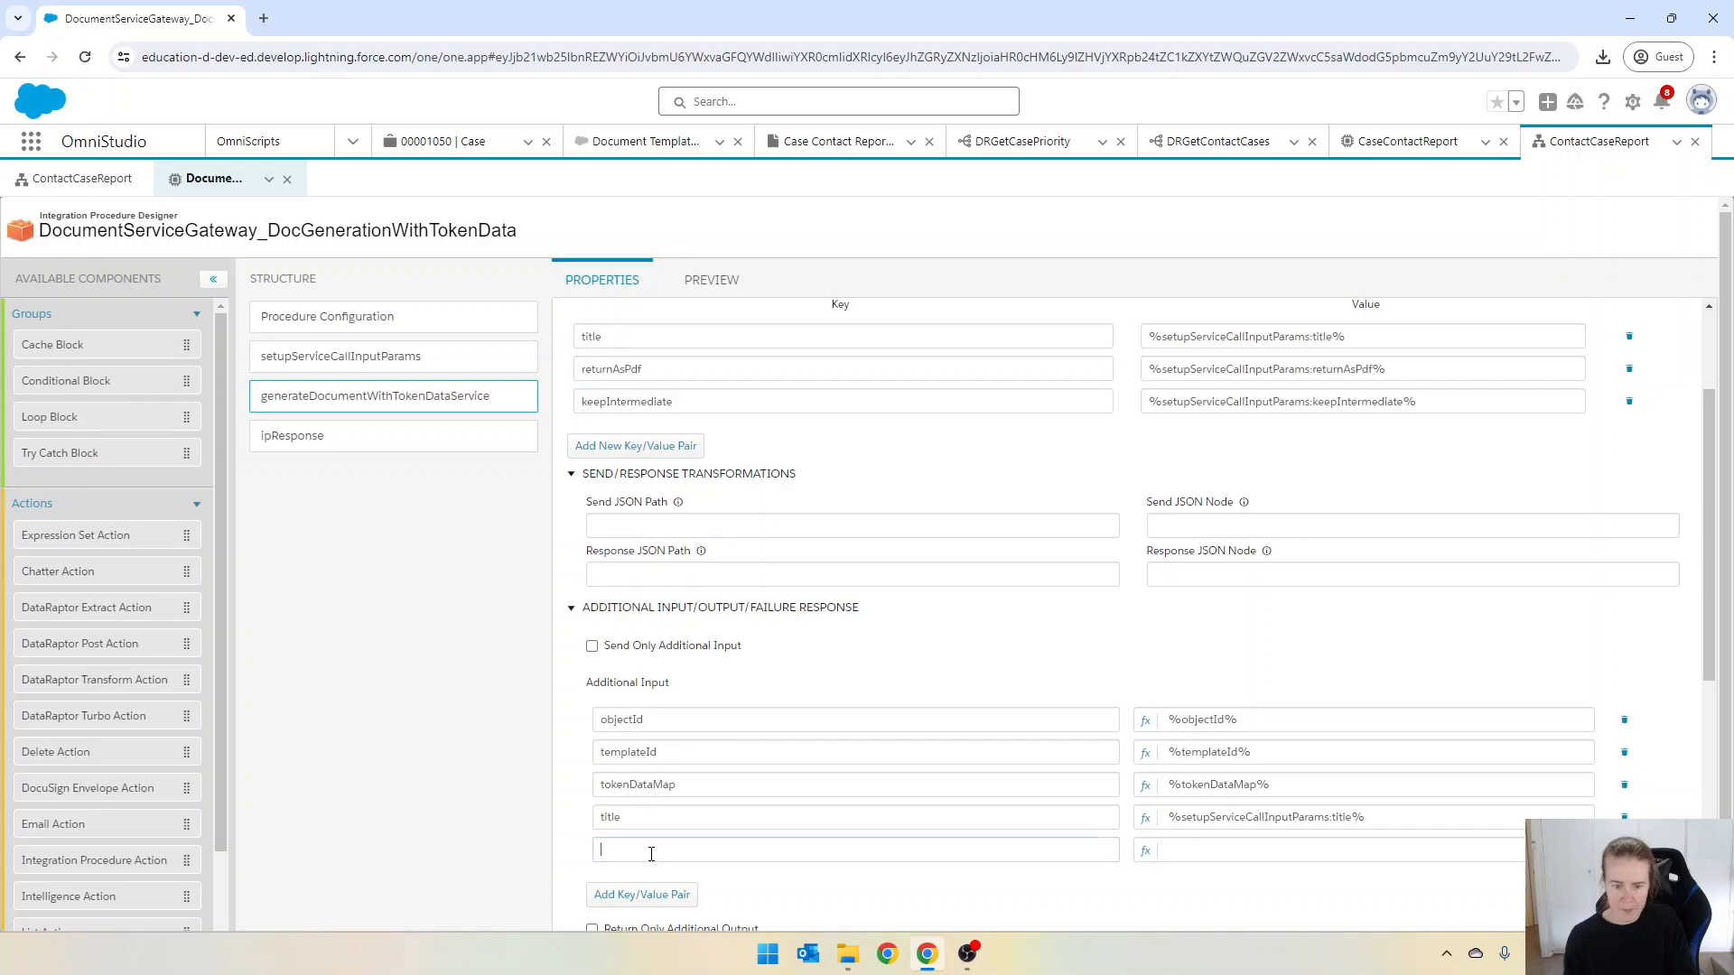
key(ctrl+v)
drag(1409, 368, 1107, 373)
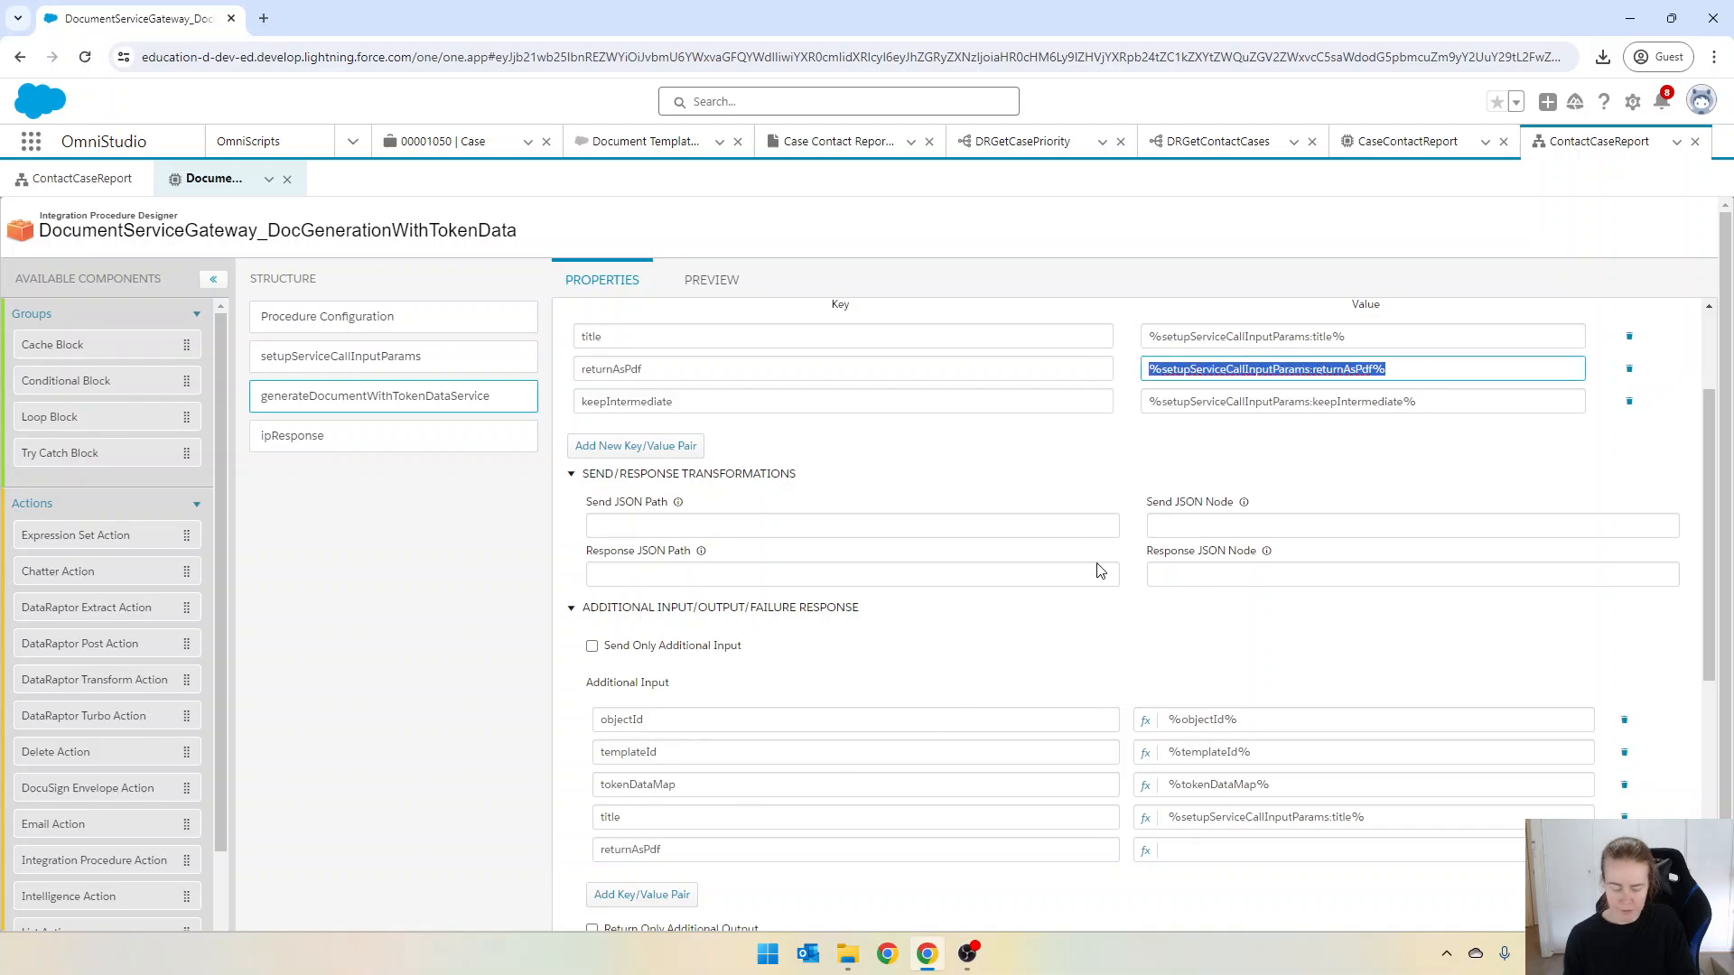
key(ctrl+c)
click(1186, 852)
key(ctrl+v)
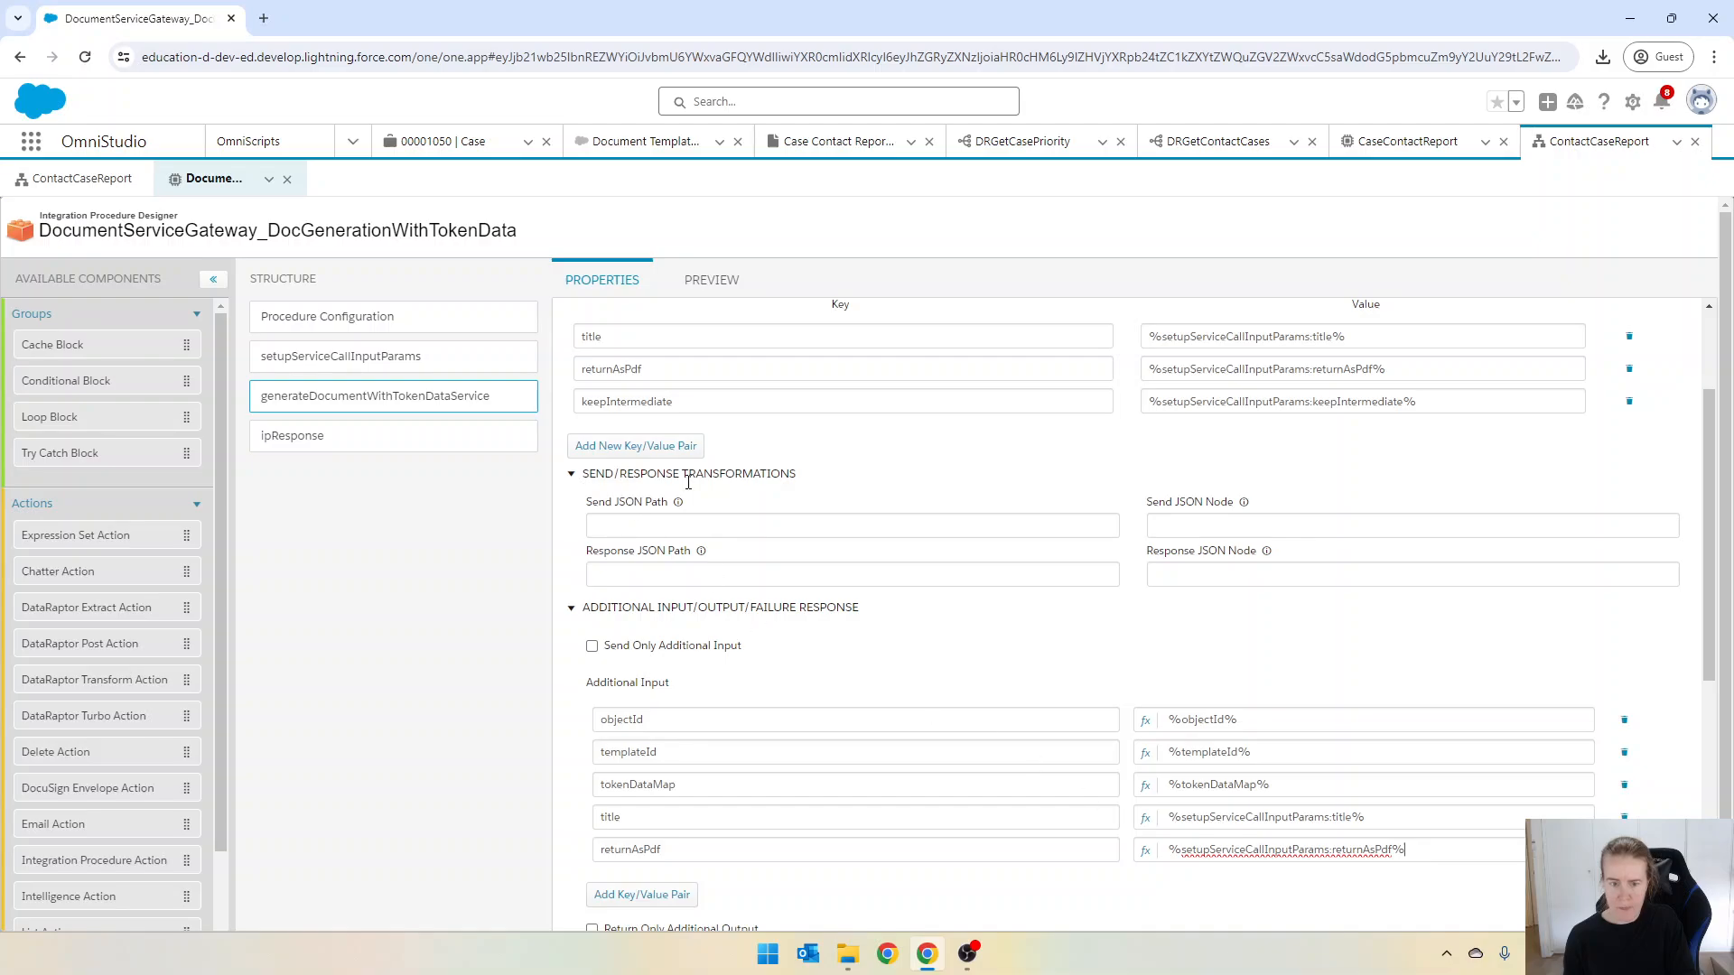
Step: Add an additional input pair keepIntermediate with value %setupServiceCallInputParams:keepIntermediate%, and enable Send Only Additional Input
double_click(699, 408)
key(ctrl+c)
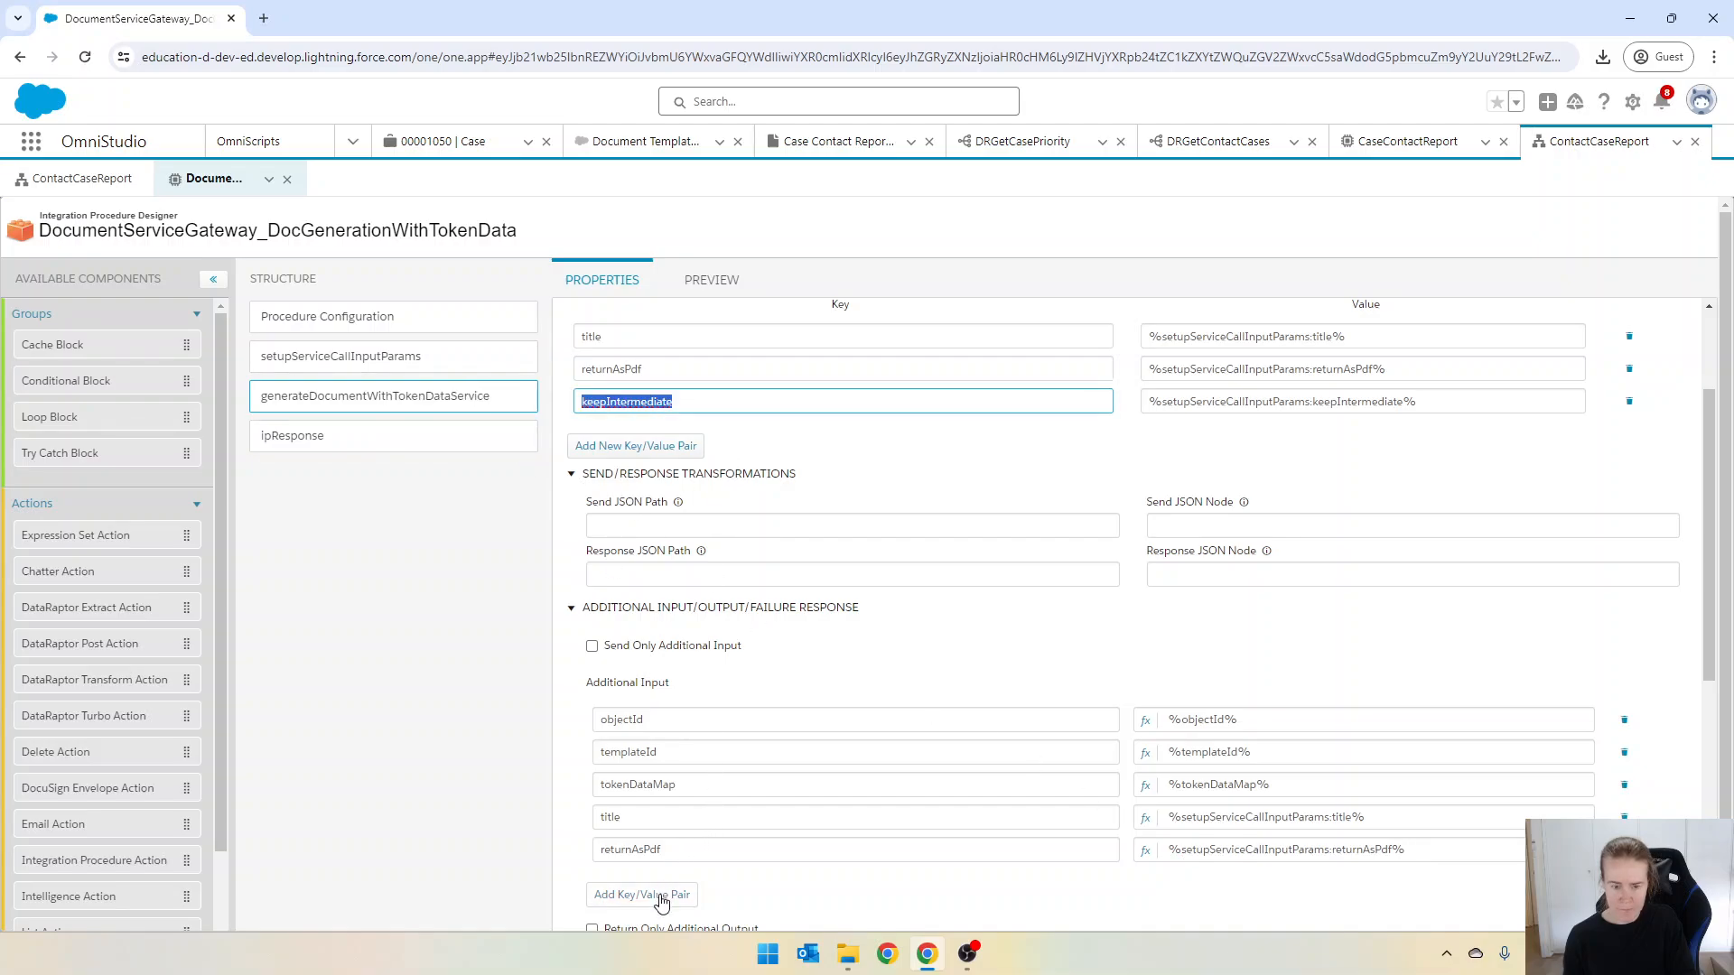
click(655, 895)
key(ctrl+v)
drag(1416, 403, 1133, 404)
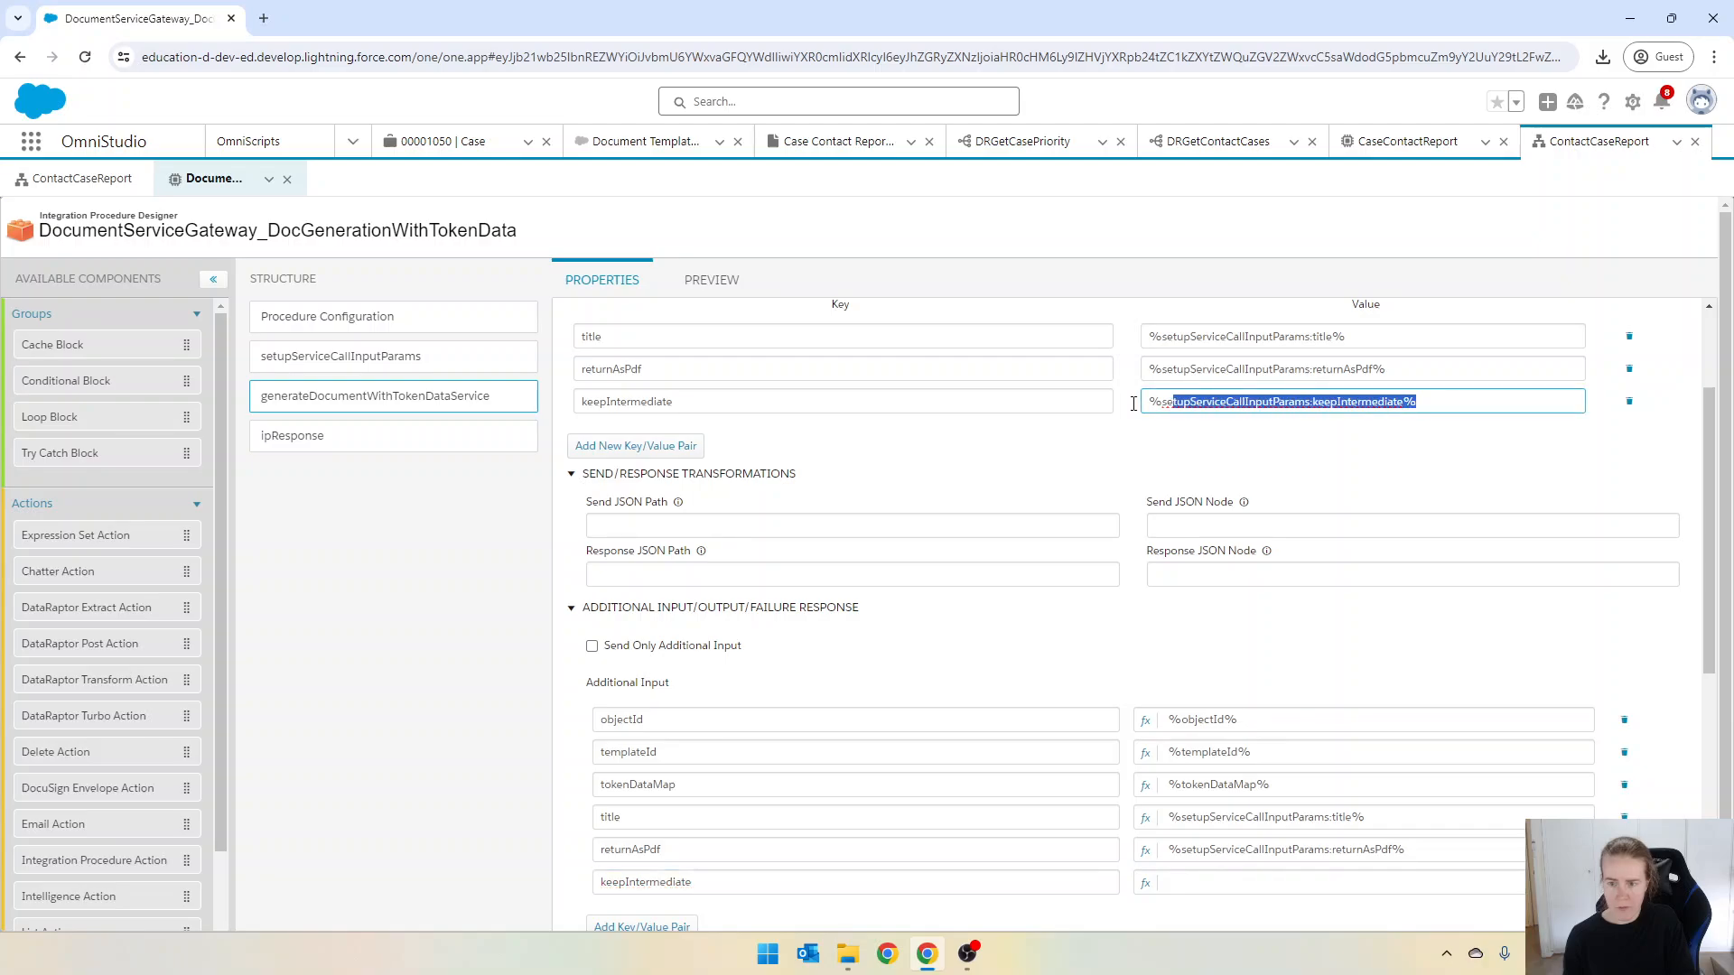
click(1202, 887)
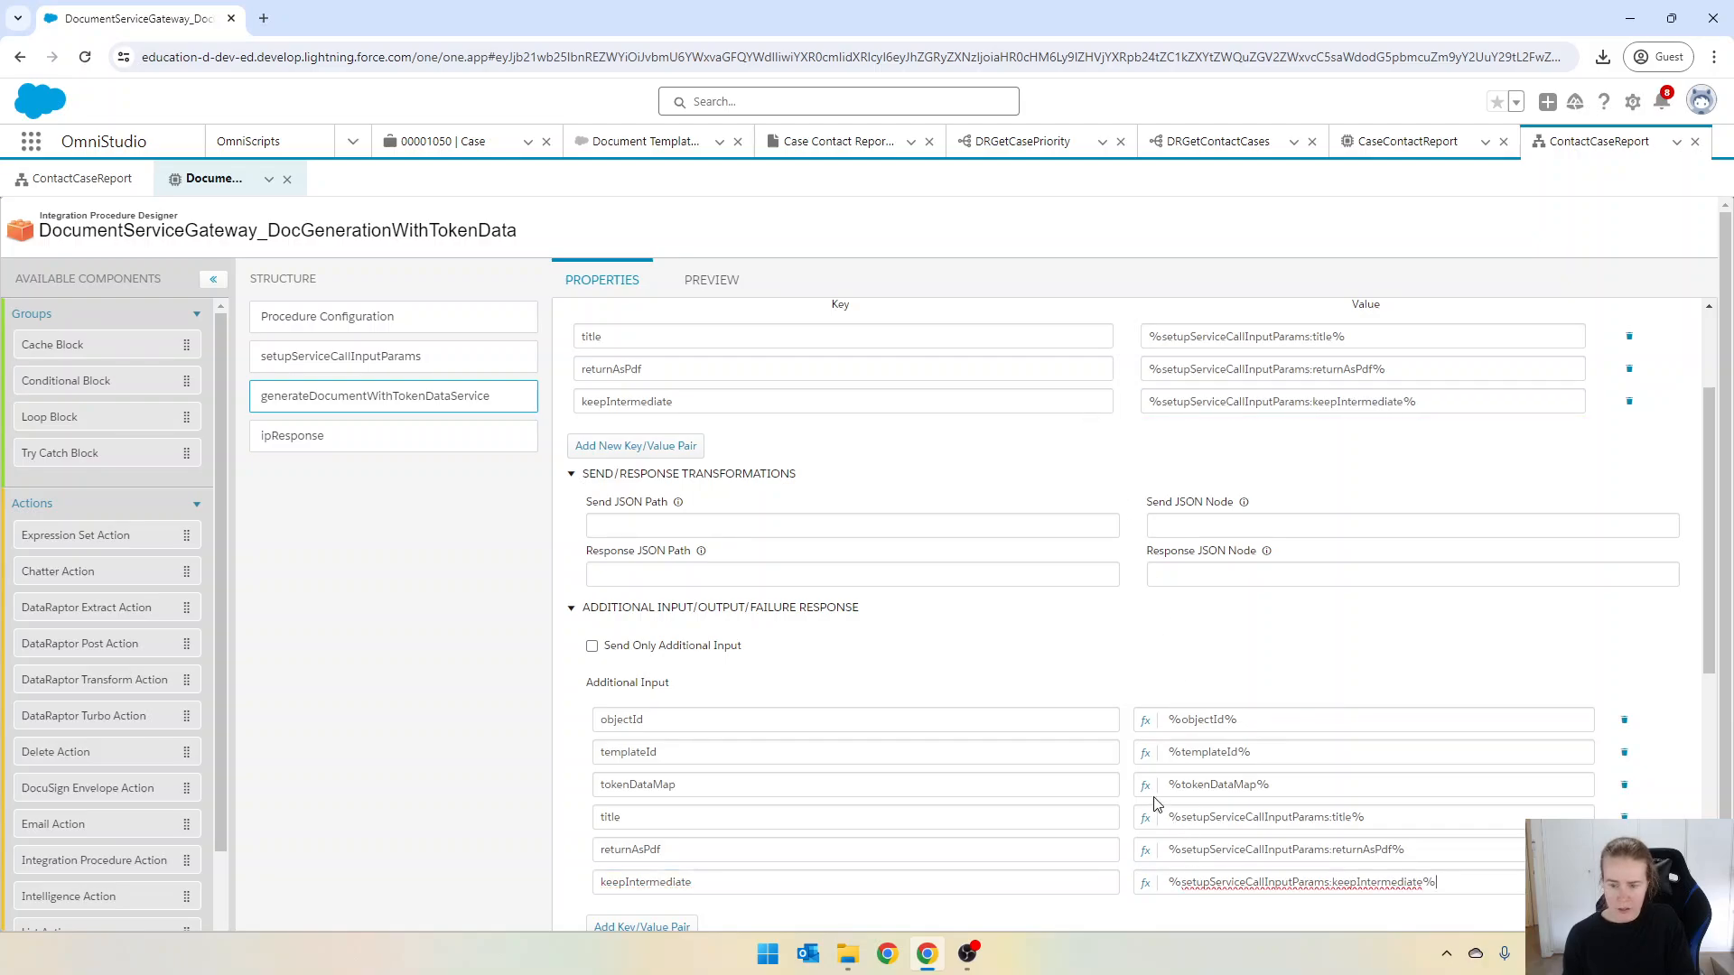
key(ctrl+v)
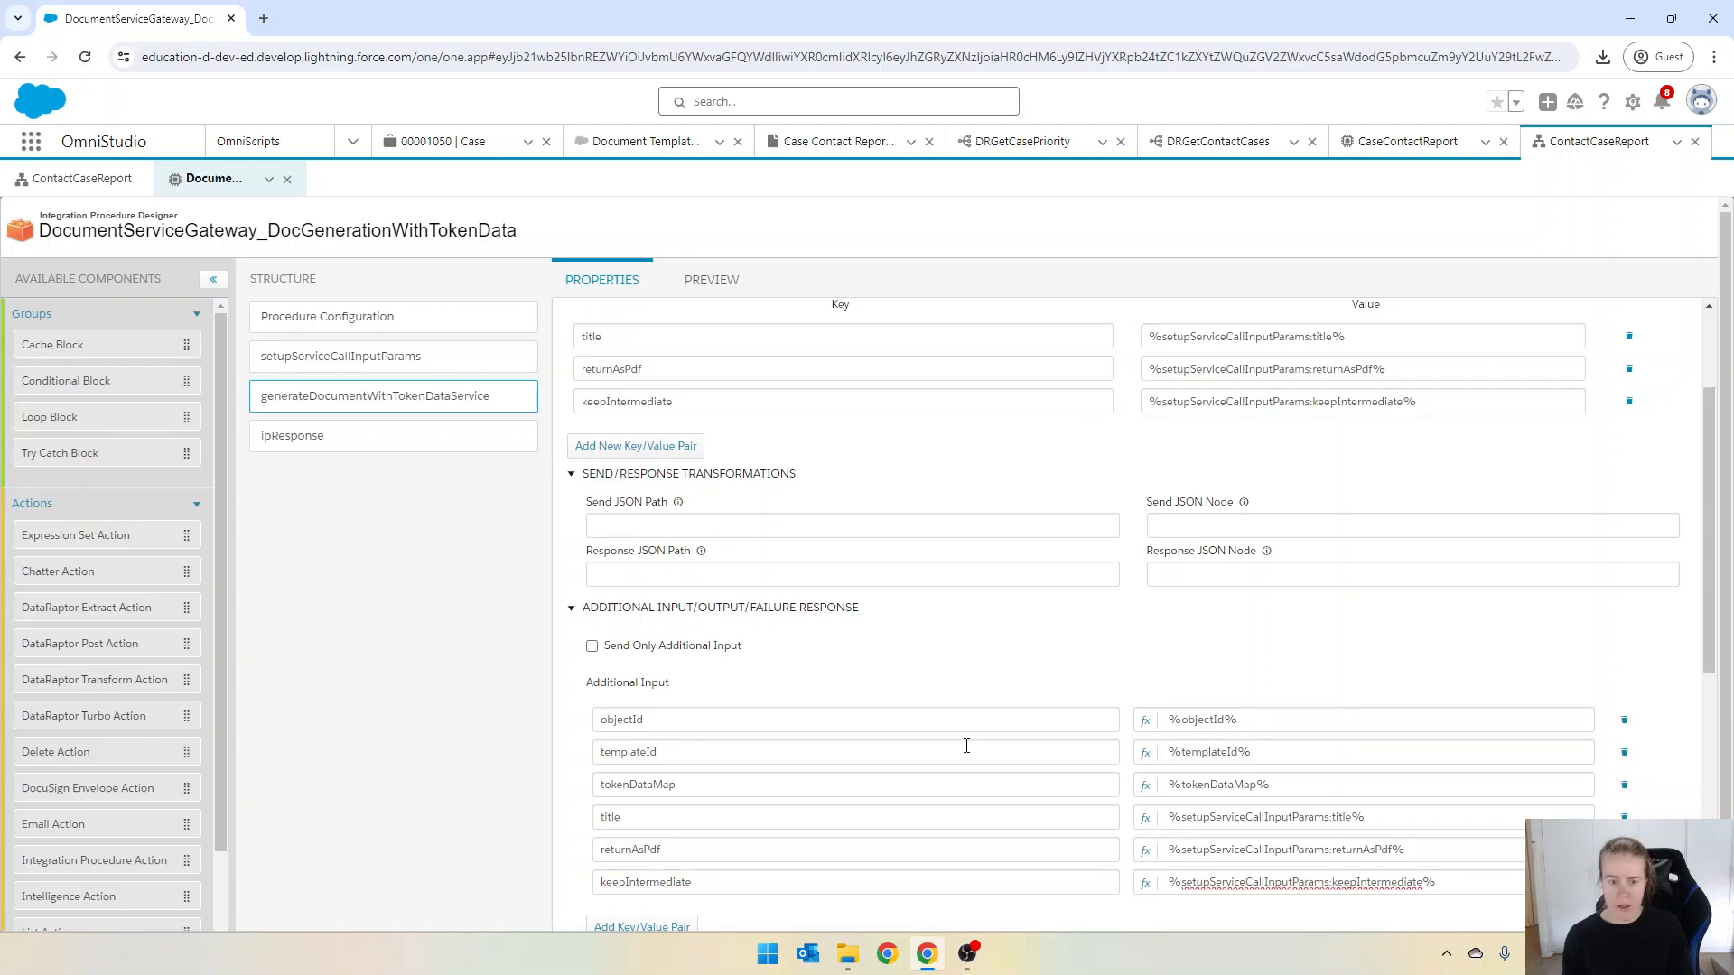
click(592, 647)
scroll(1390, 440, up, 1)
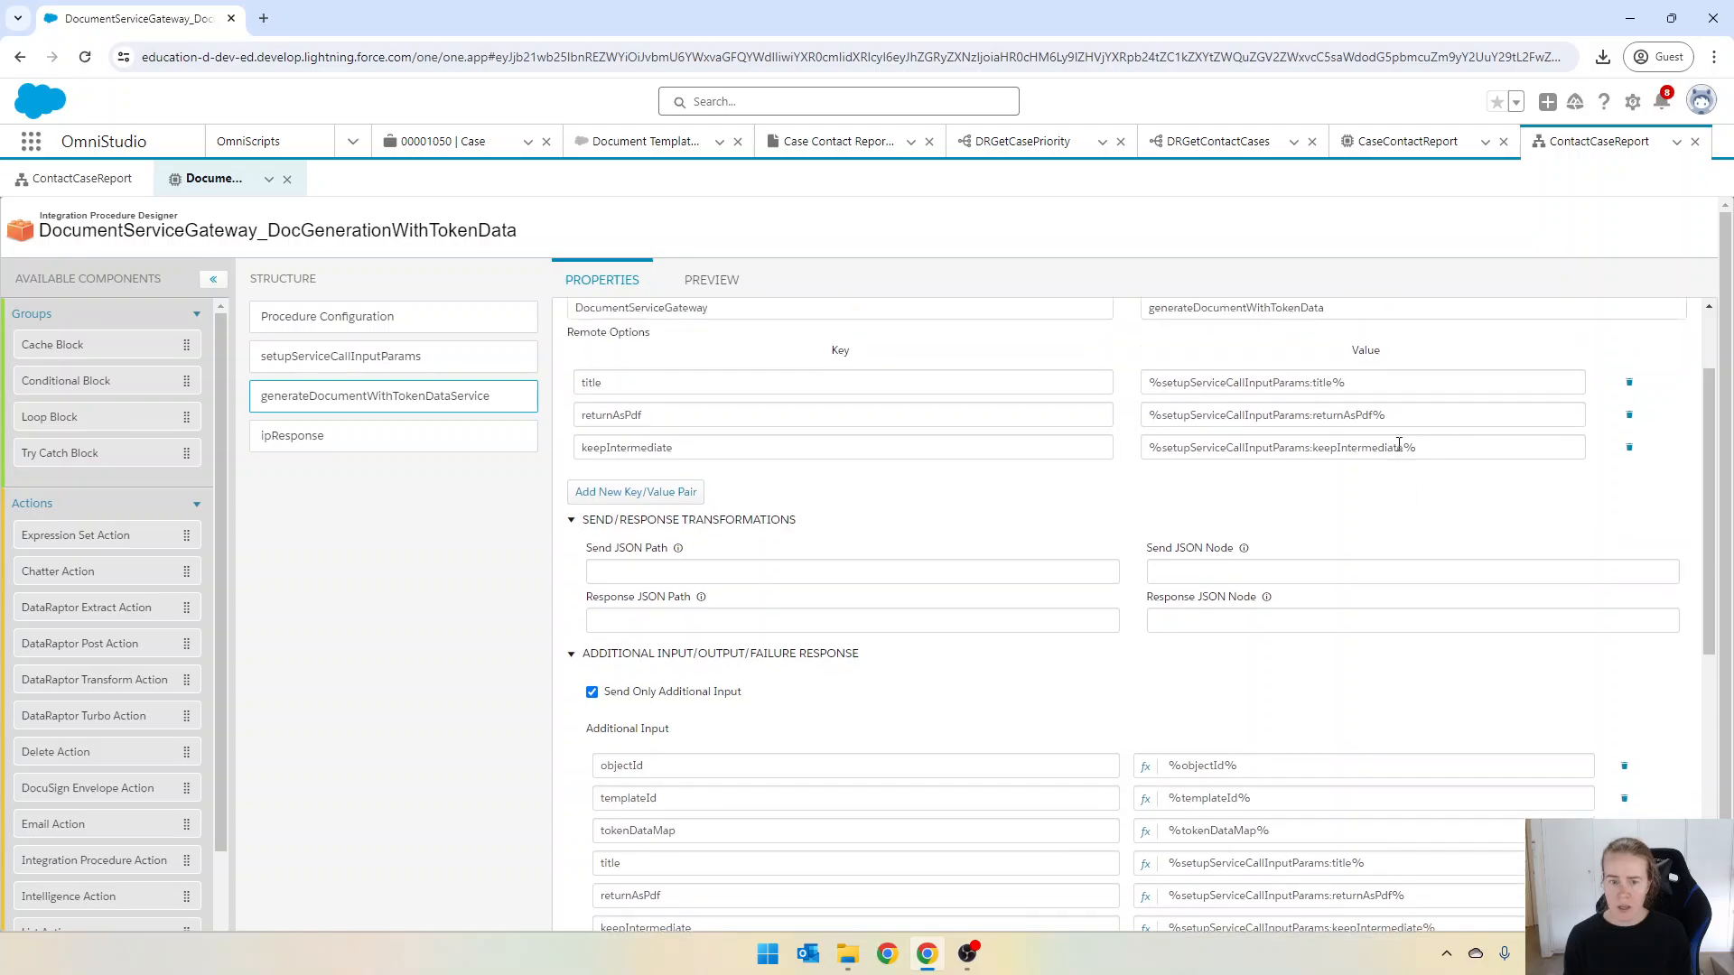
Step: Delete the title, returnAsPdf and keepIntermediate remote options from generateDocumentWithTokenDataService, and activate the new procedure version
click(1629, 427)
click(1629, 428)
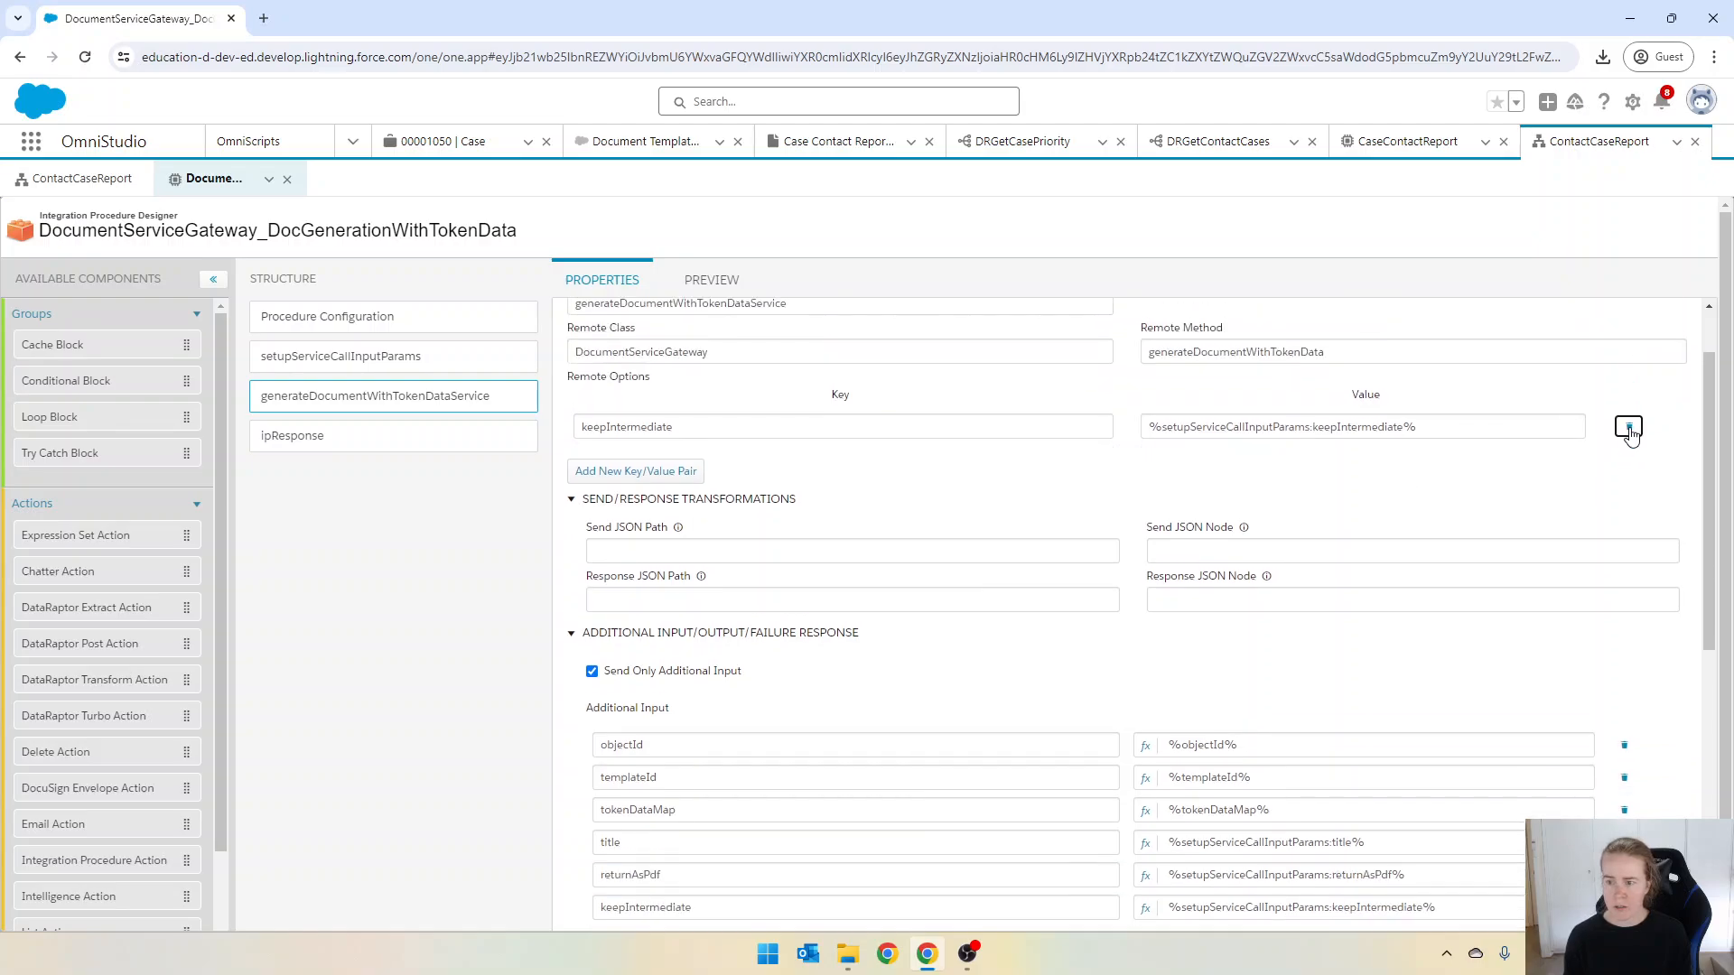
click(1629, 428)
scroll(810, 586, down, 5)
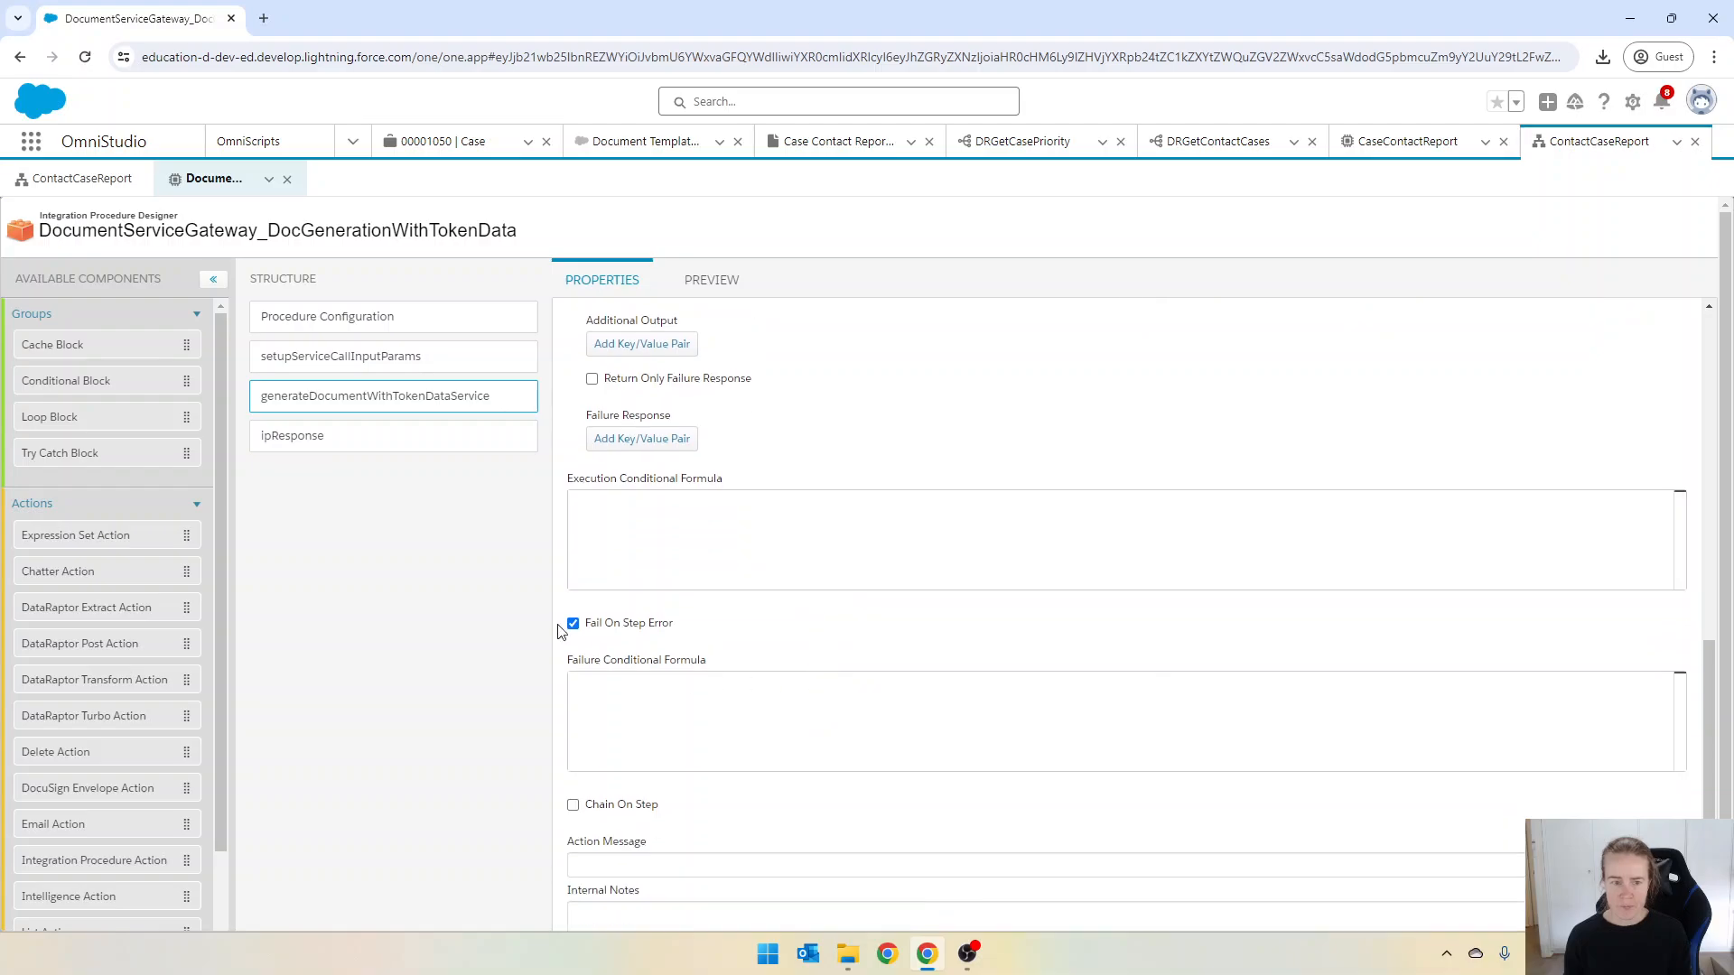
click(330, 321)
click(884, 911)
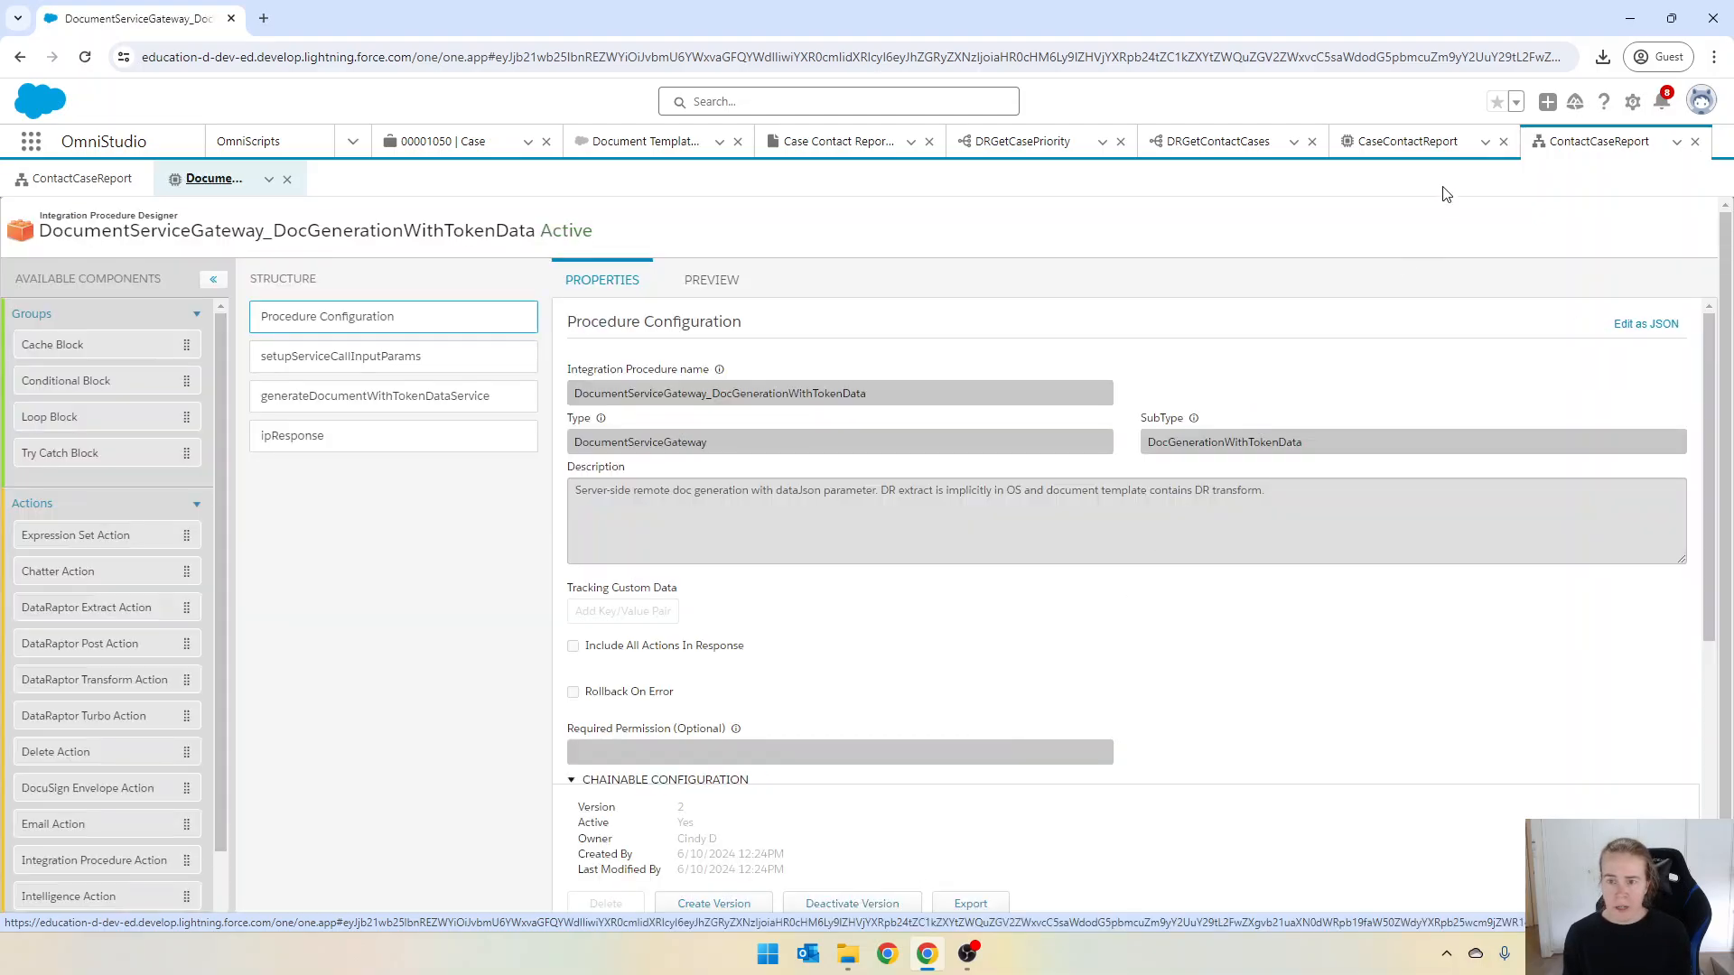
Step: Copy the contact's record ID from the page address of the contact related to case 00001050
click(441, 141)
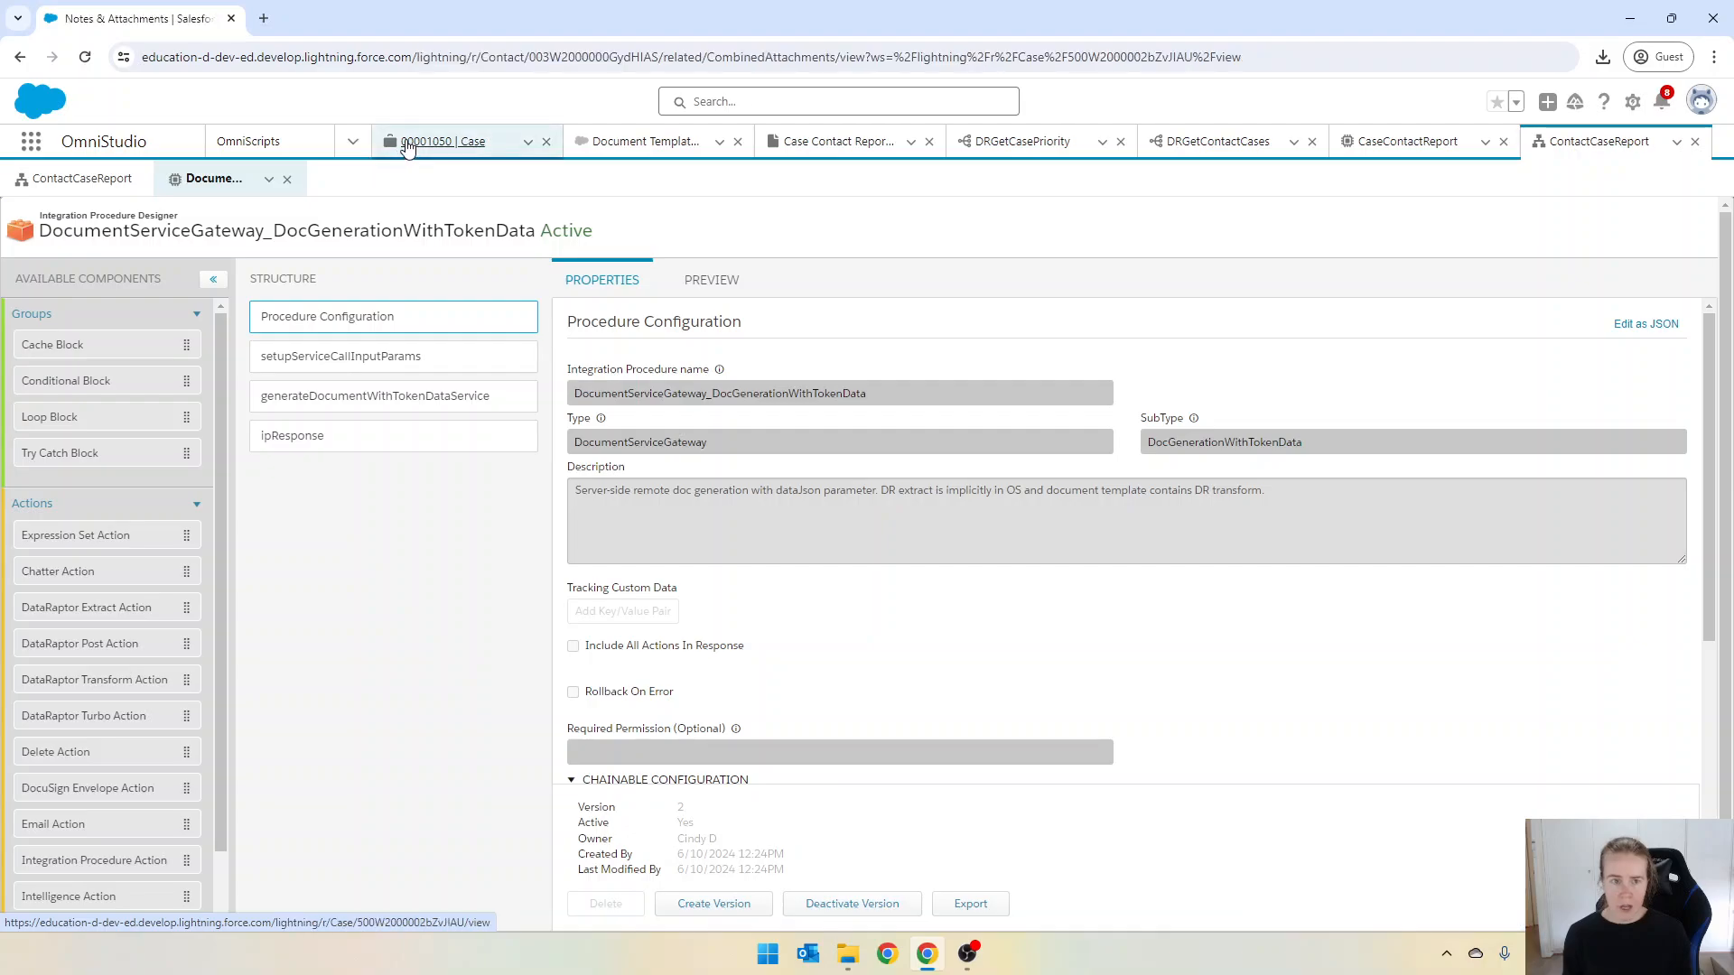
click(197, 178)
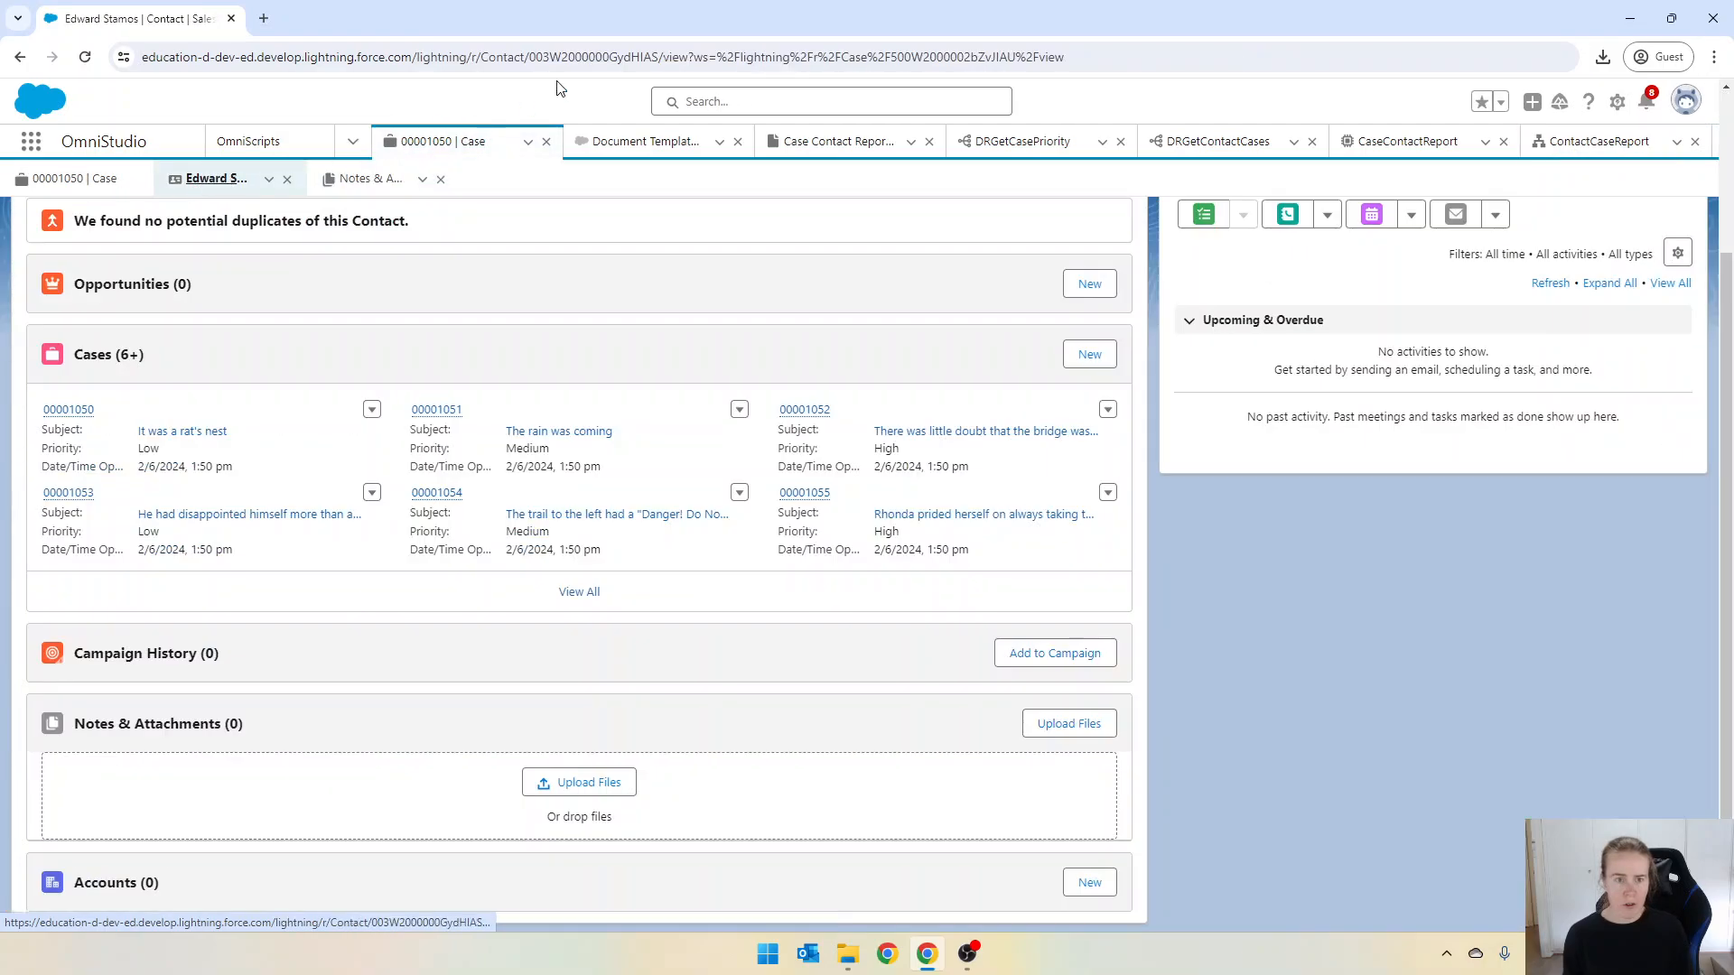
double_click(596, 57)
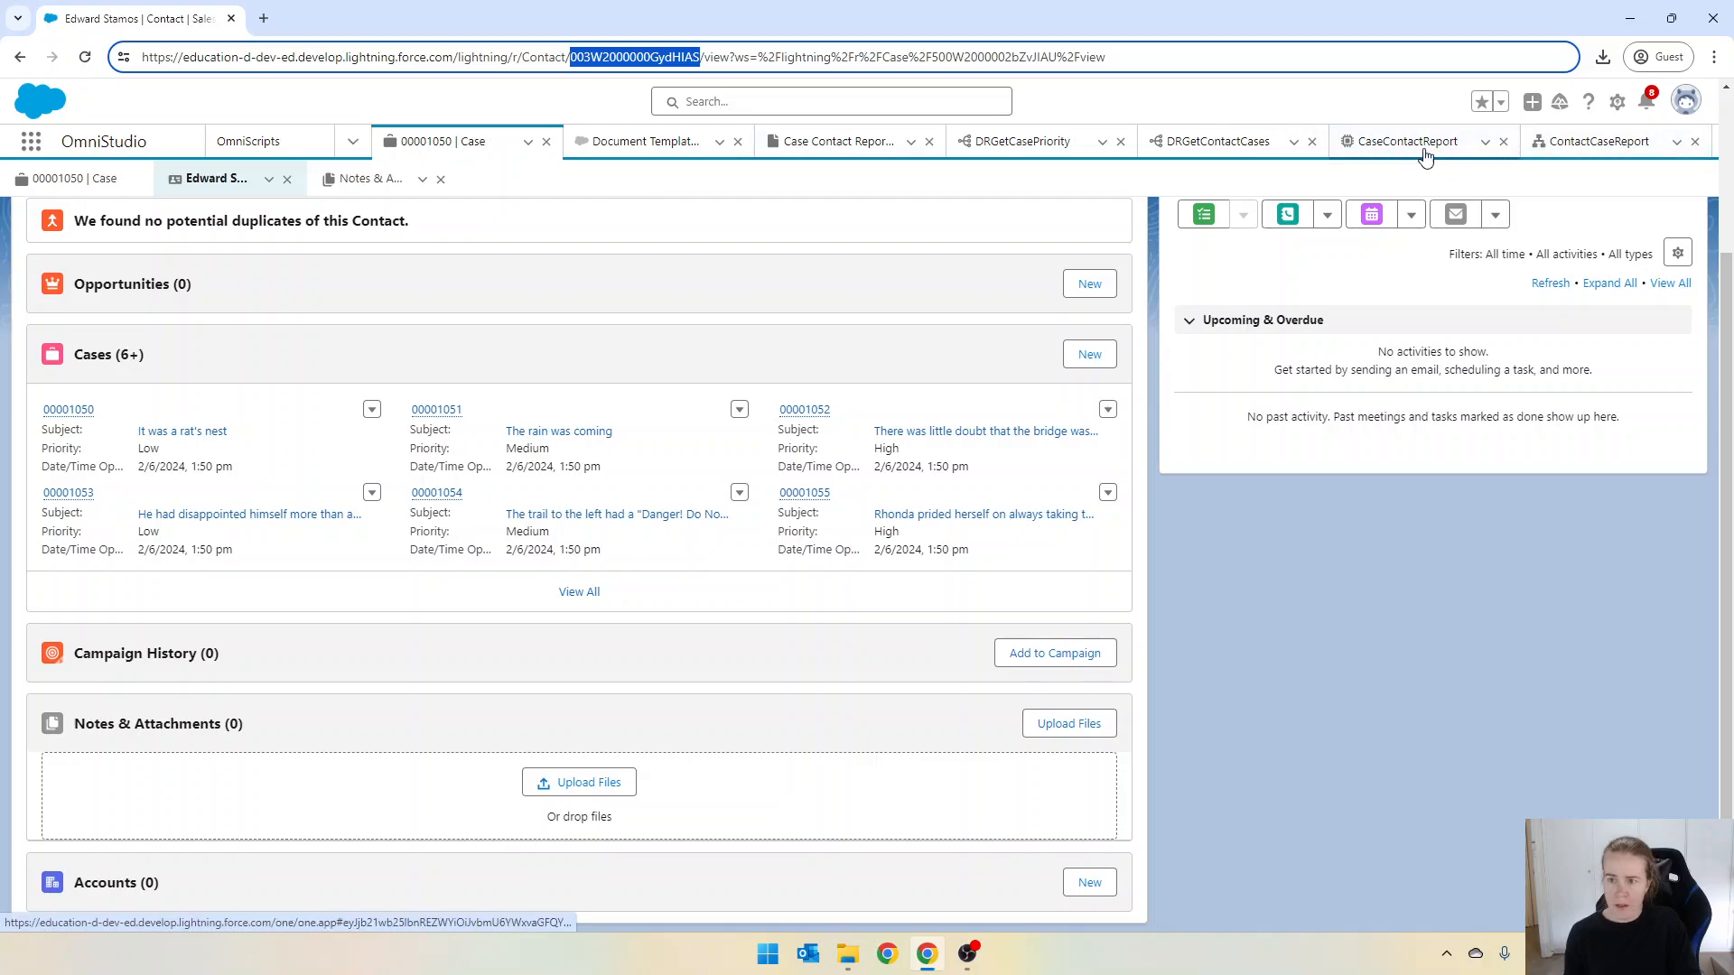
Step: Preview the ContactCaseReport OmniScript and run it with the copied contact record ID as the ObjectId
click(1547, 141)
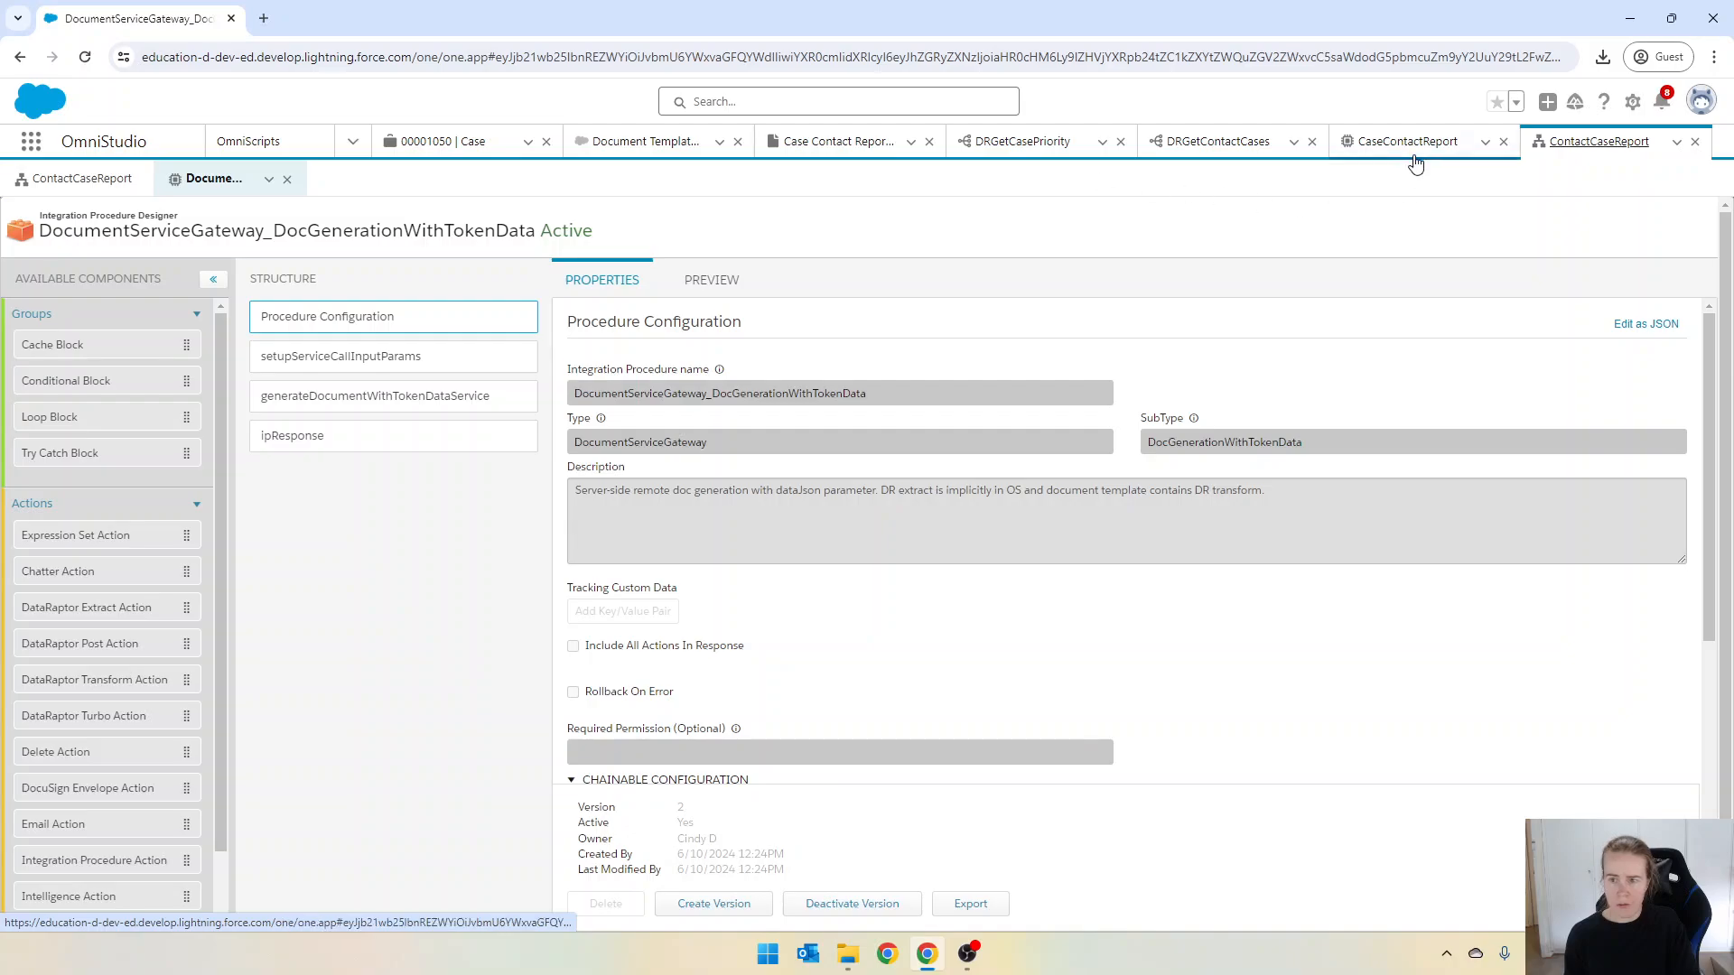
click(99, 188)
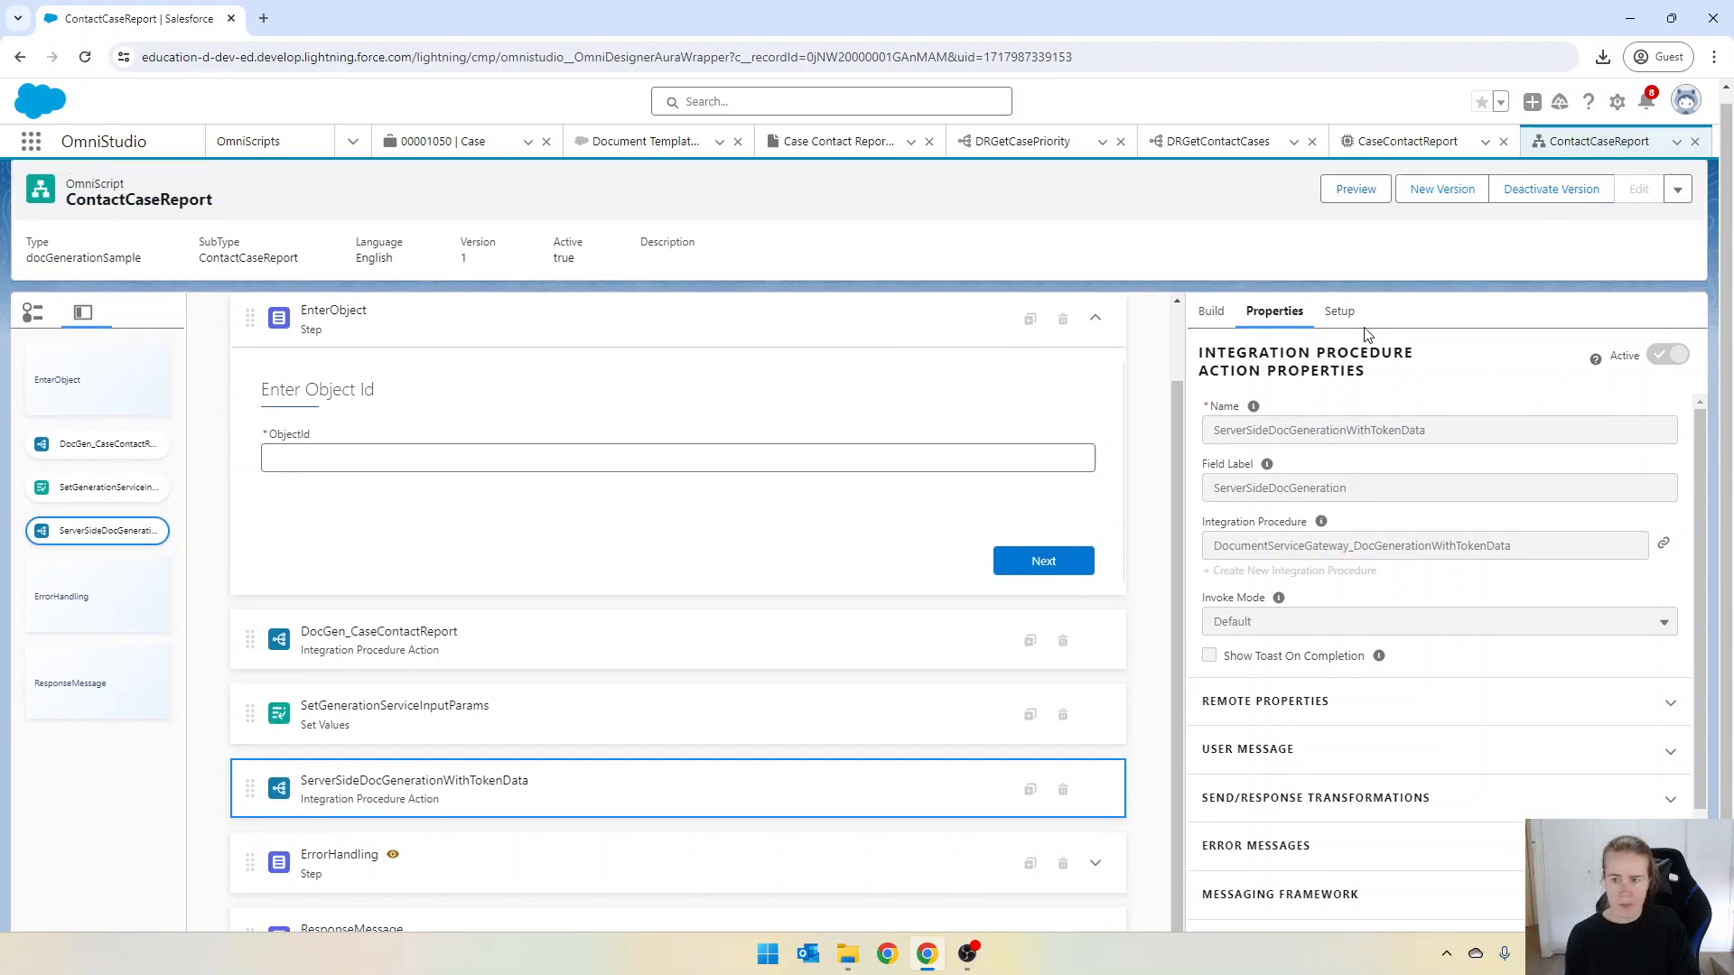
click(1362, 202)
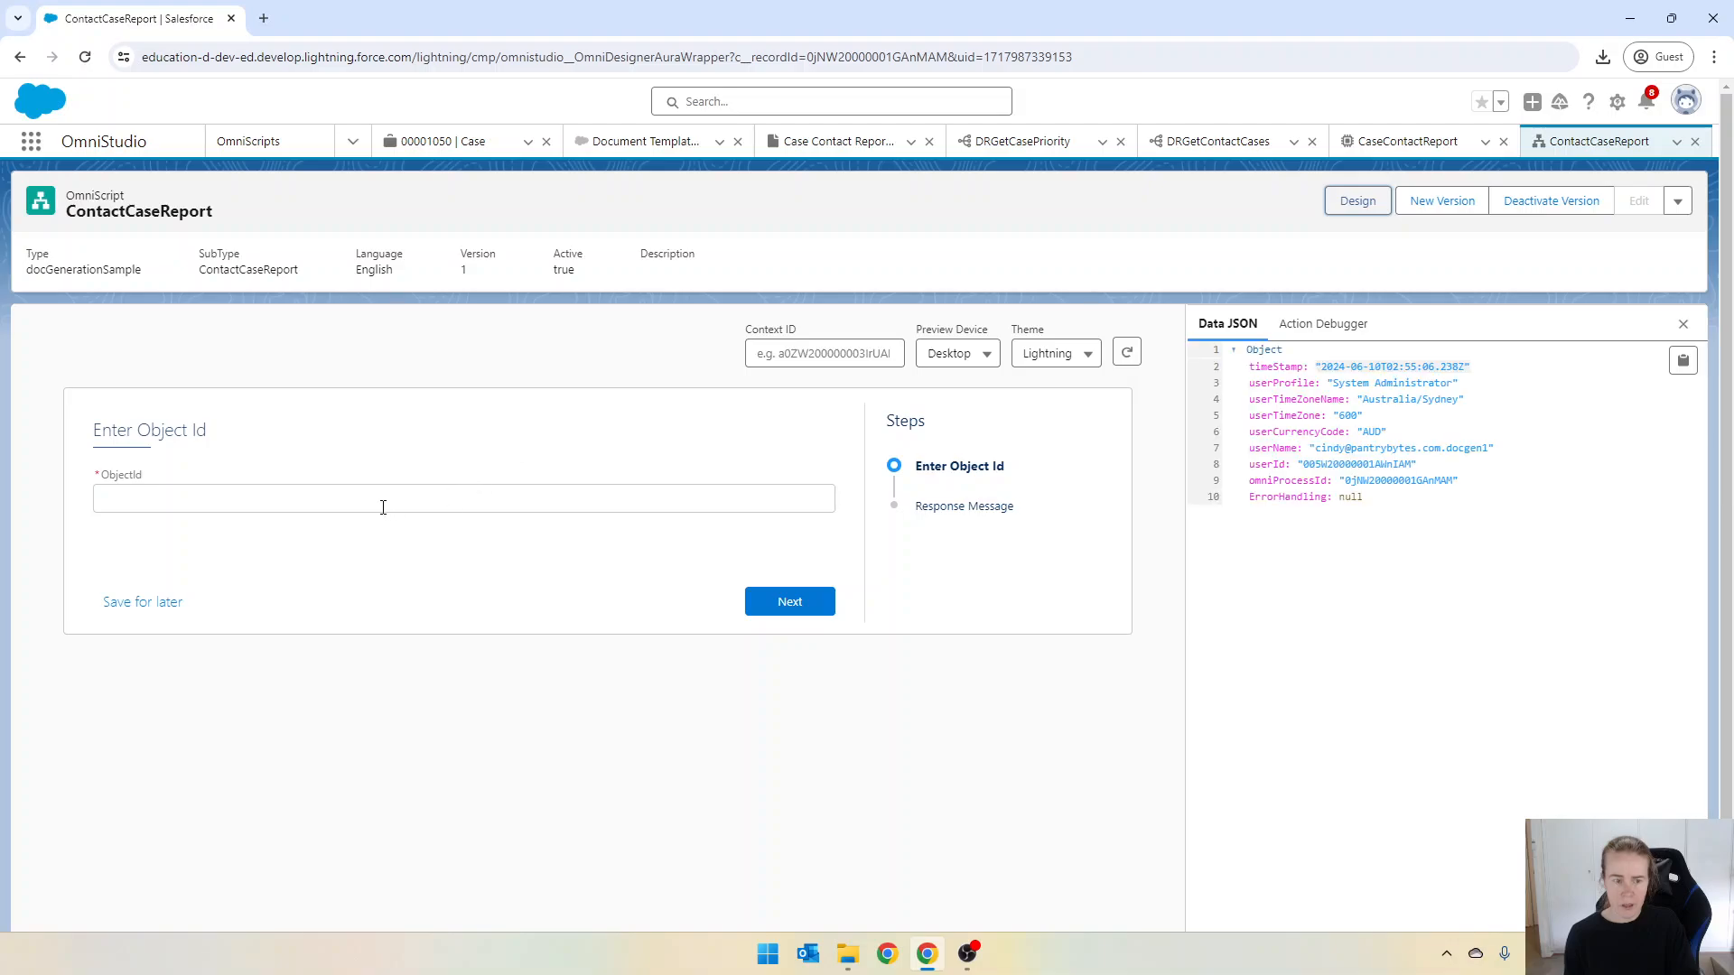
click(383, 507)
key(ctrl+v)
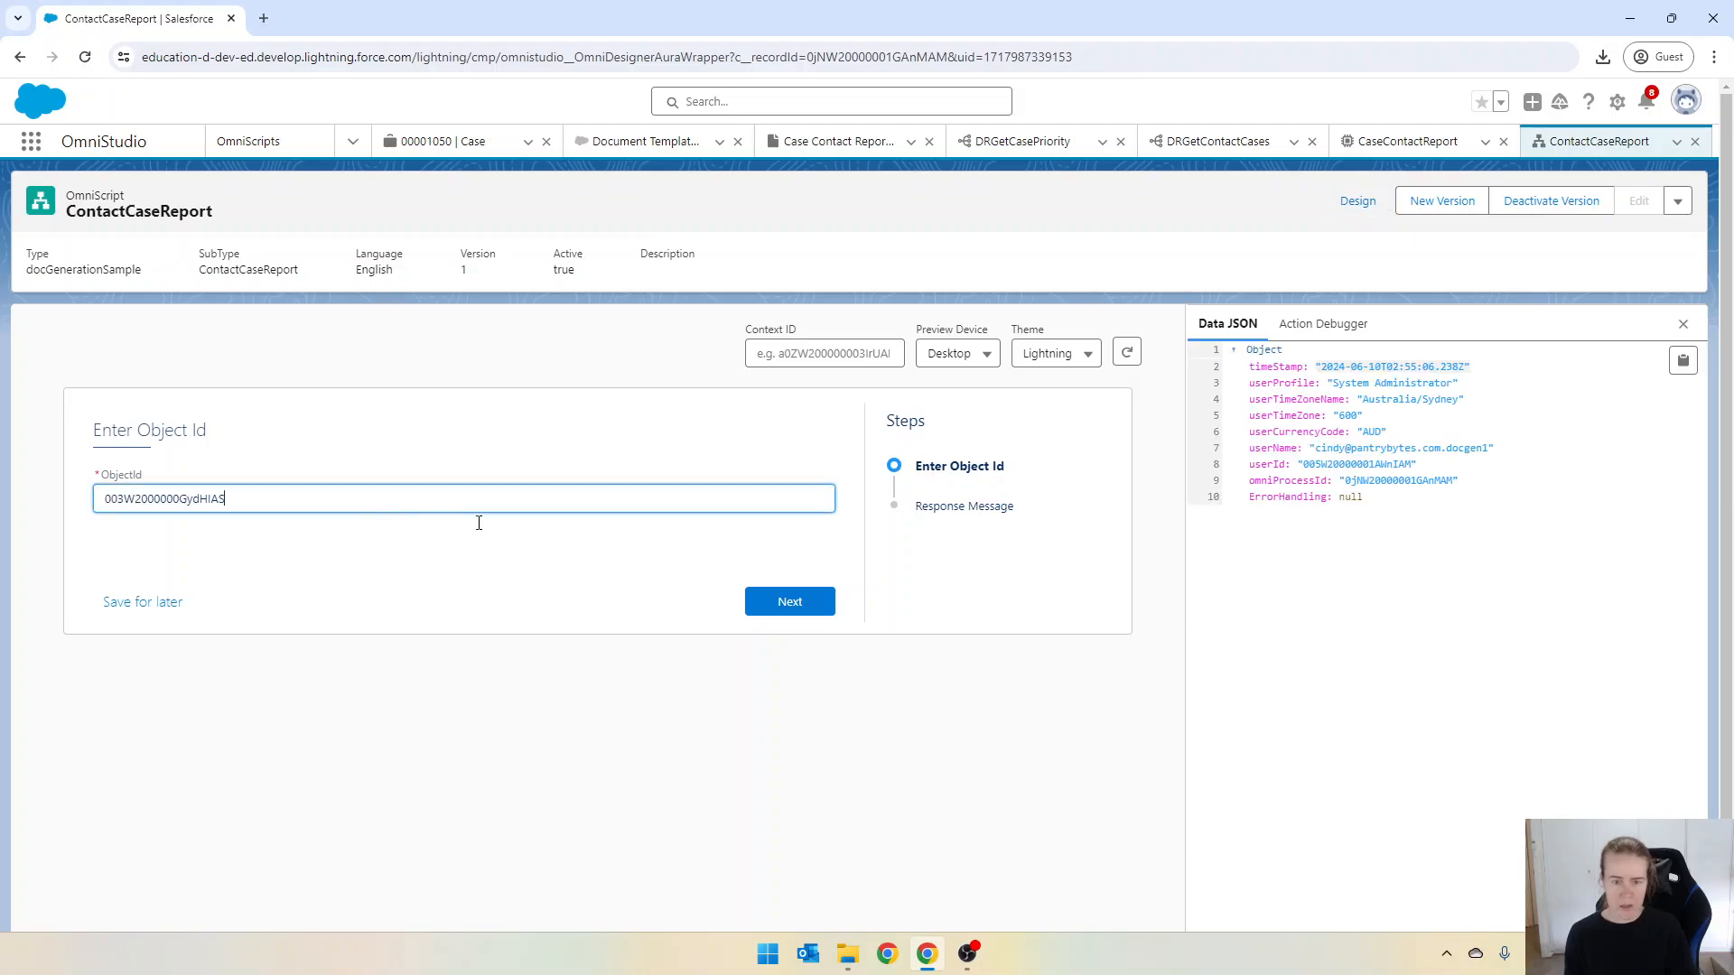
click(750, 603)
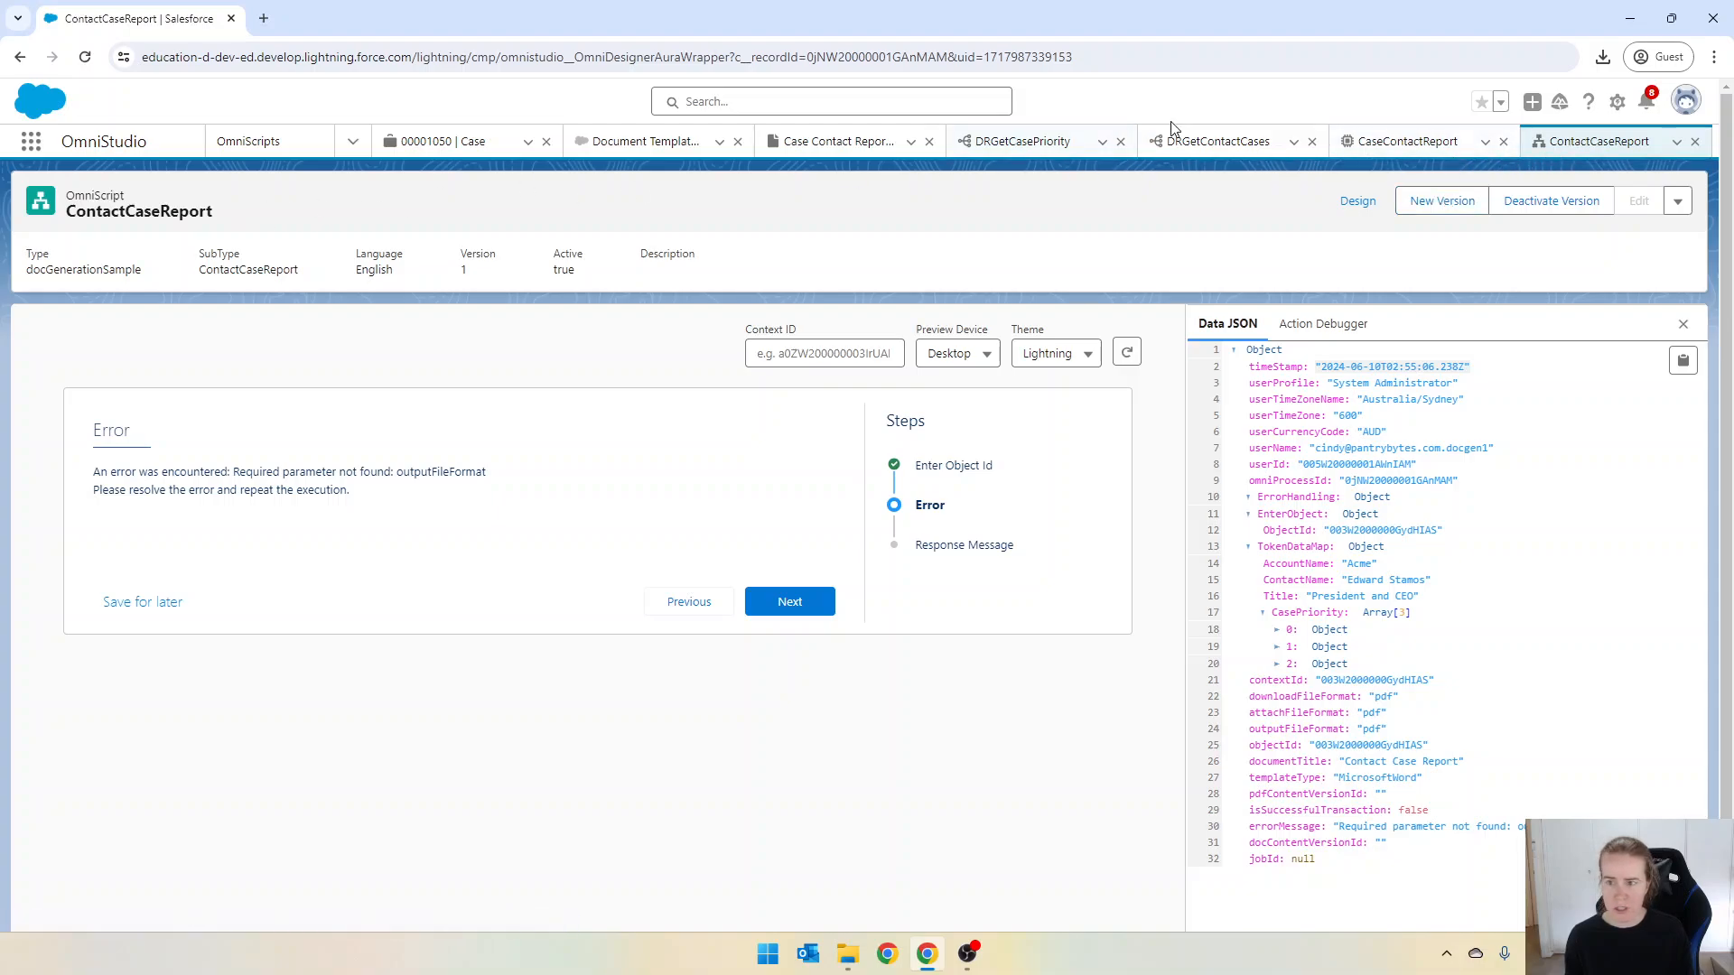
Step: Return to the OmniScript design, open the linked DocGenerationWithTokenData integration procedure and review the additional inputs of generateDocumentWithTokenDataService
click(1481, 143)
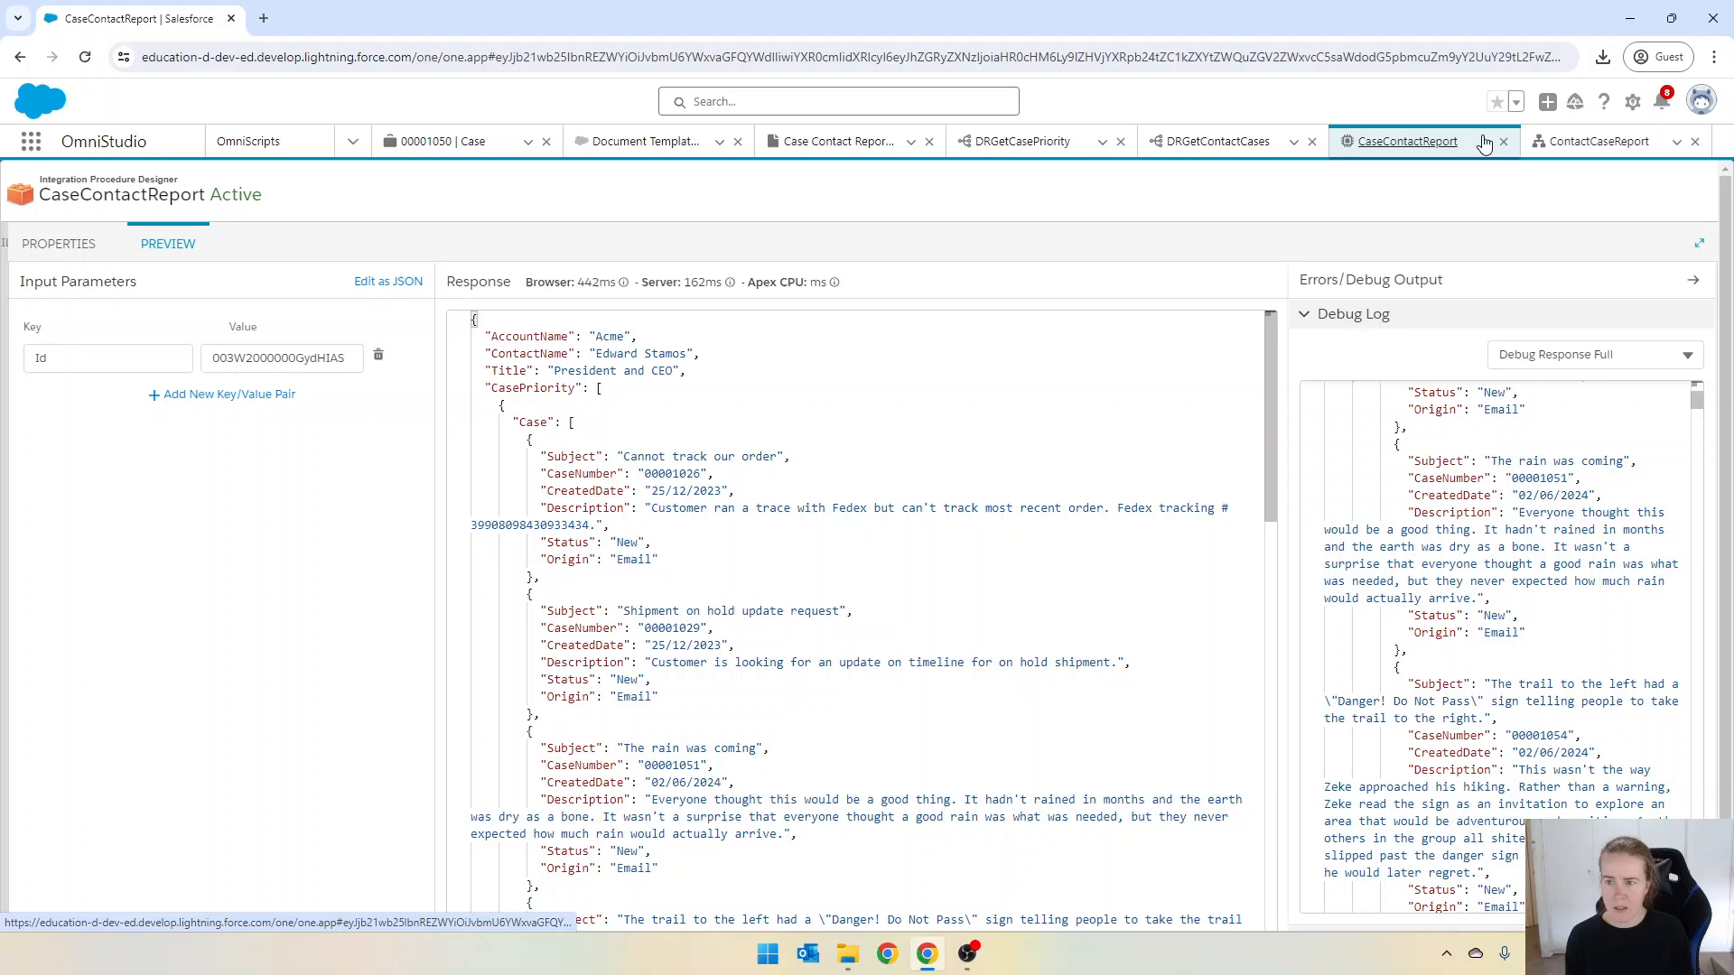
click(1598, 142)
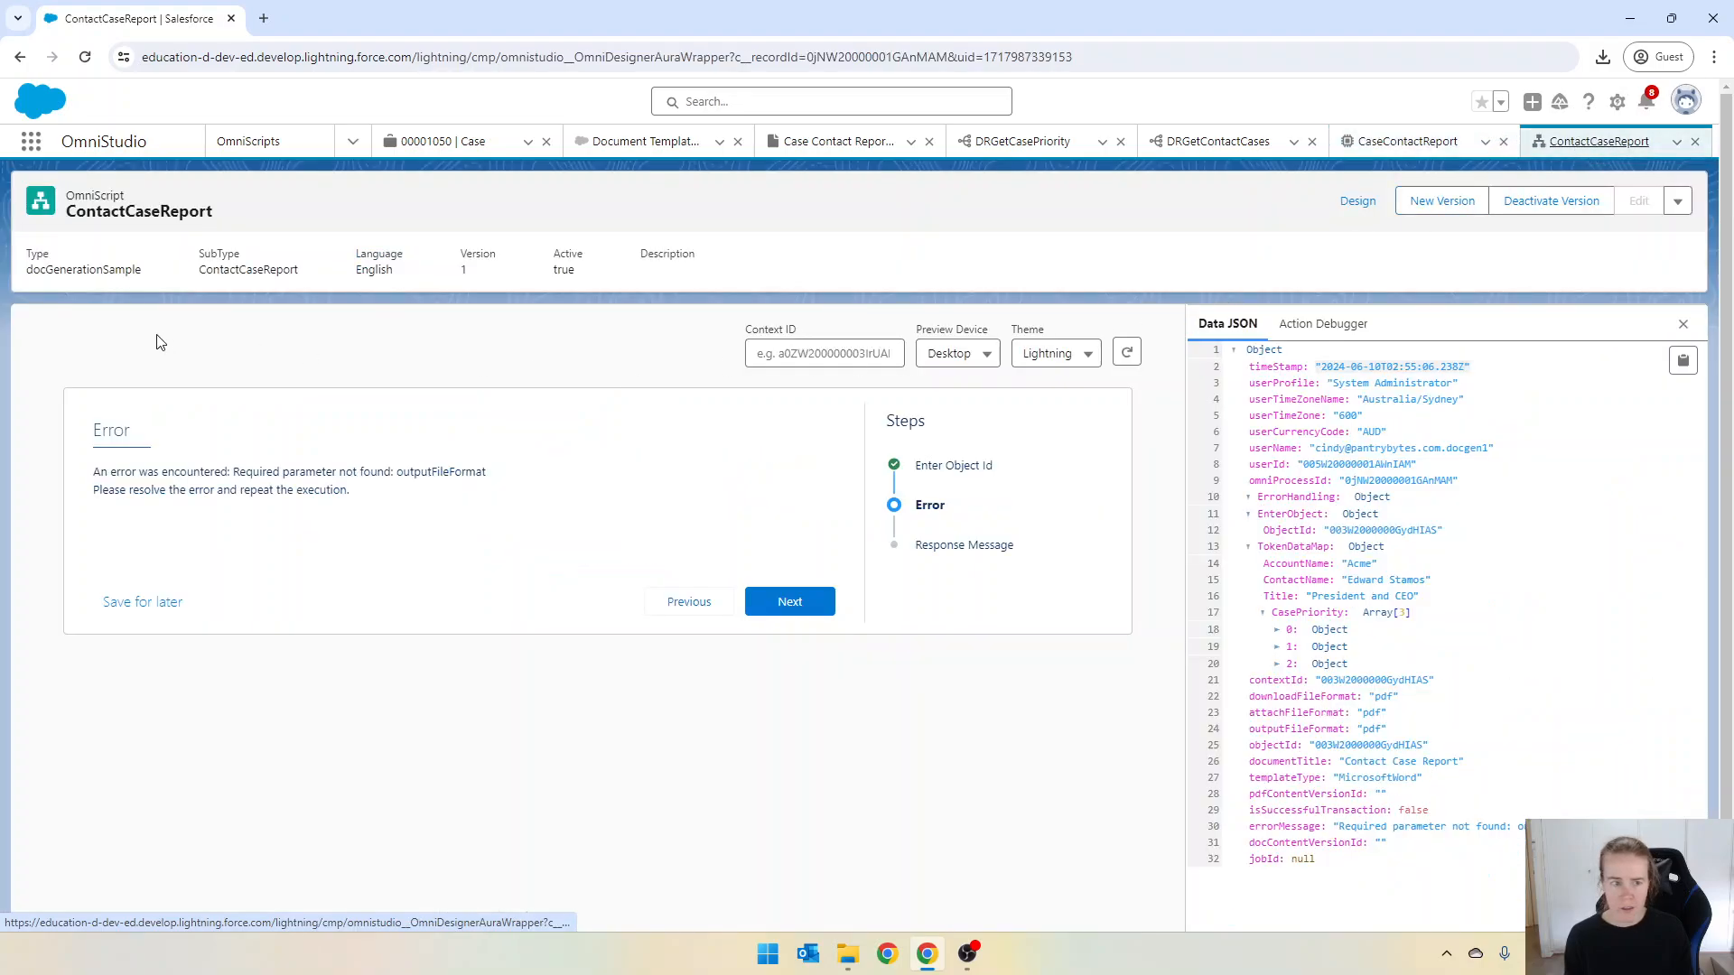
click(1356, 200)
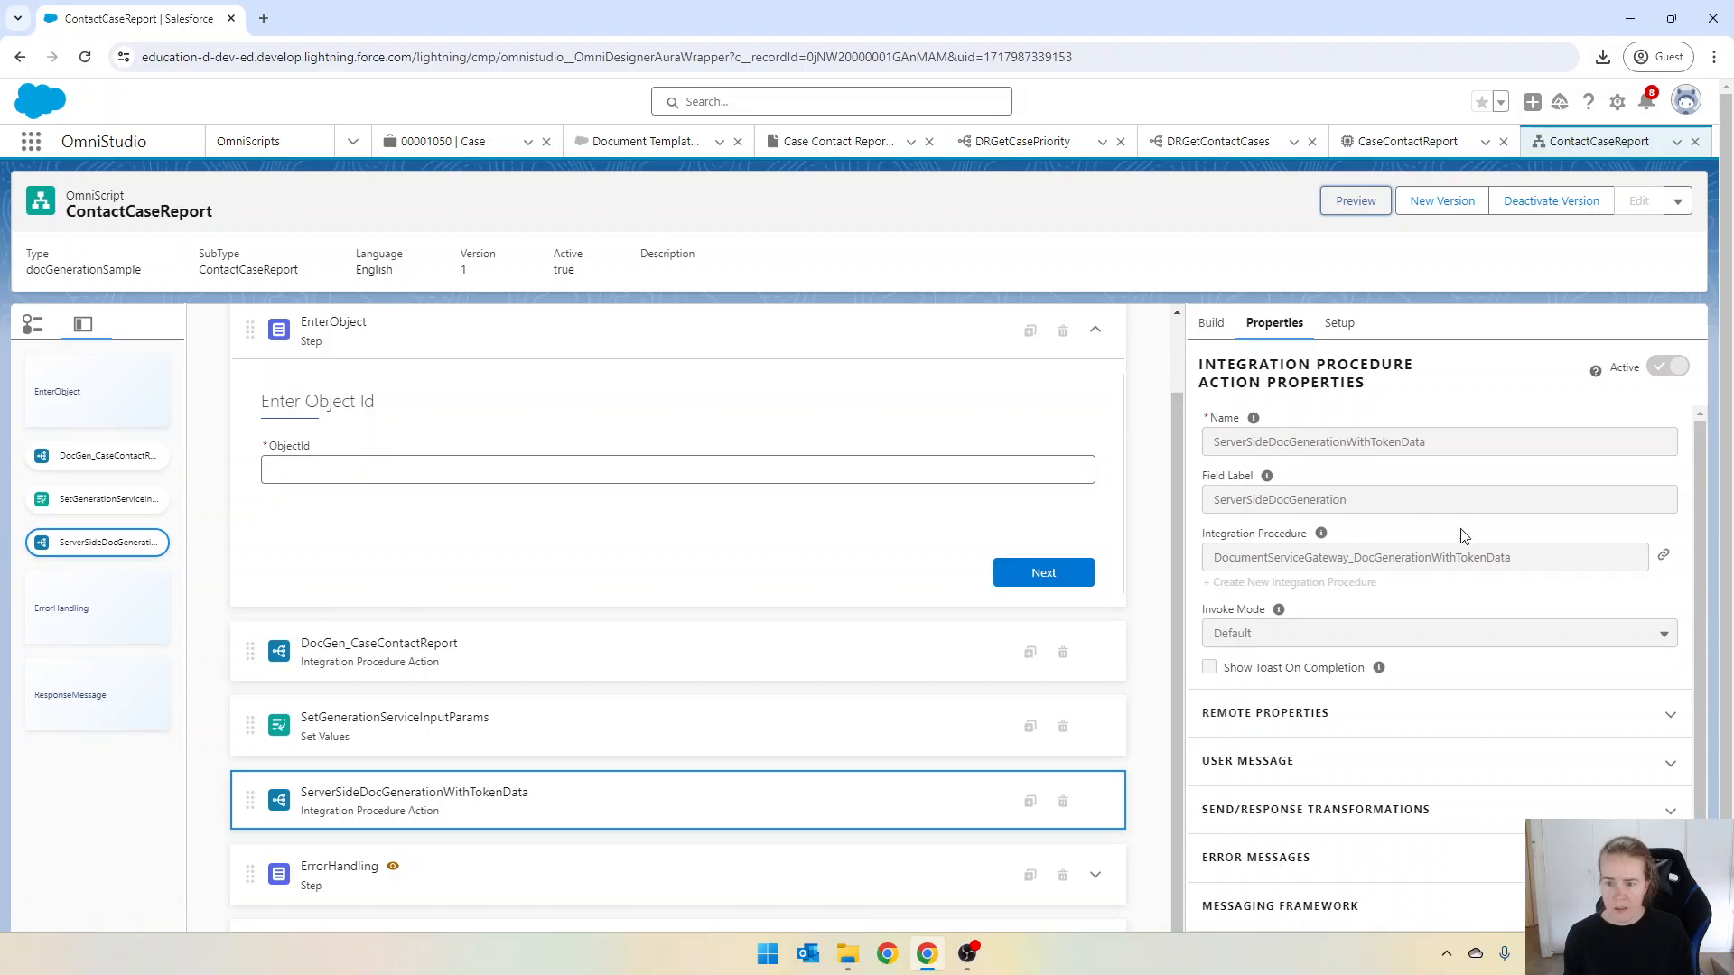
click(1677, 554)
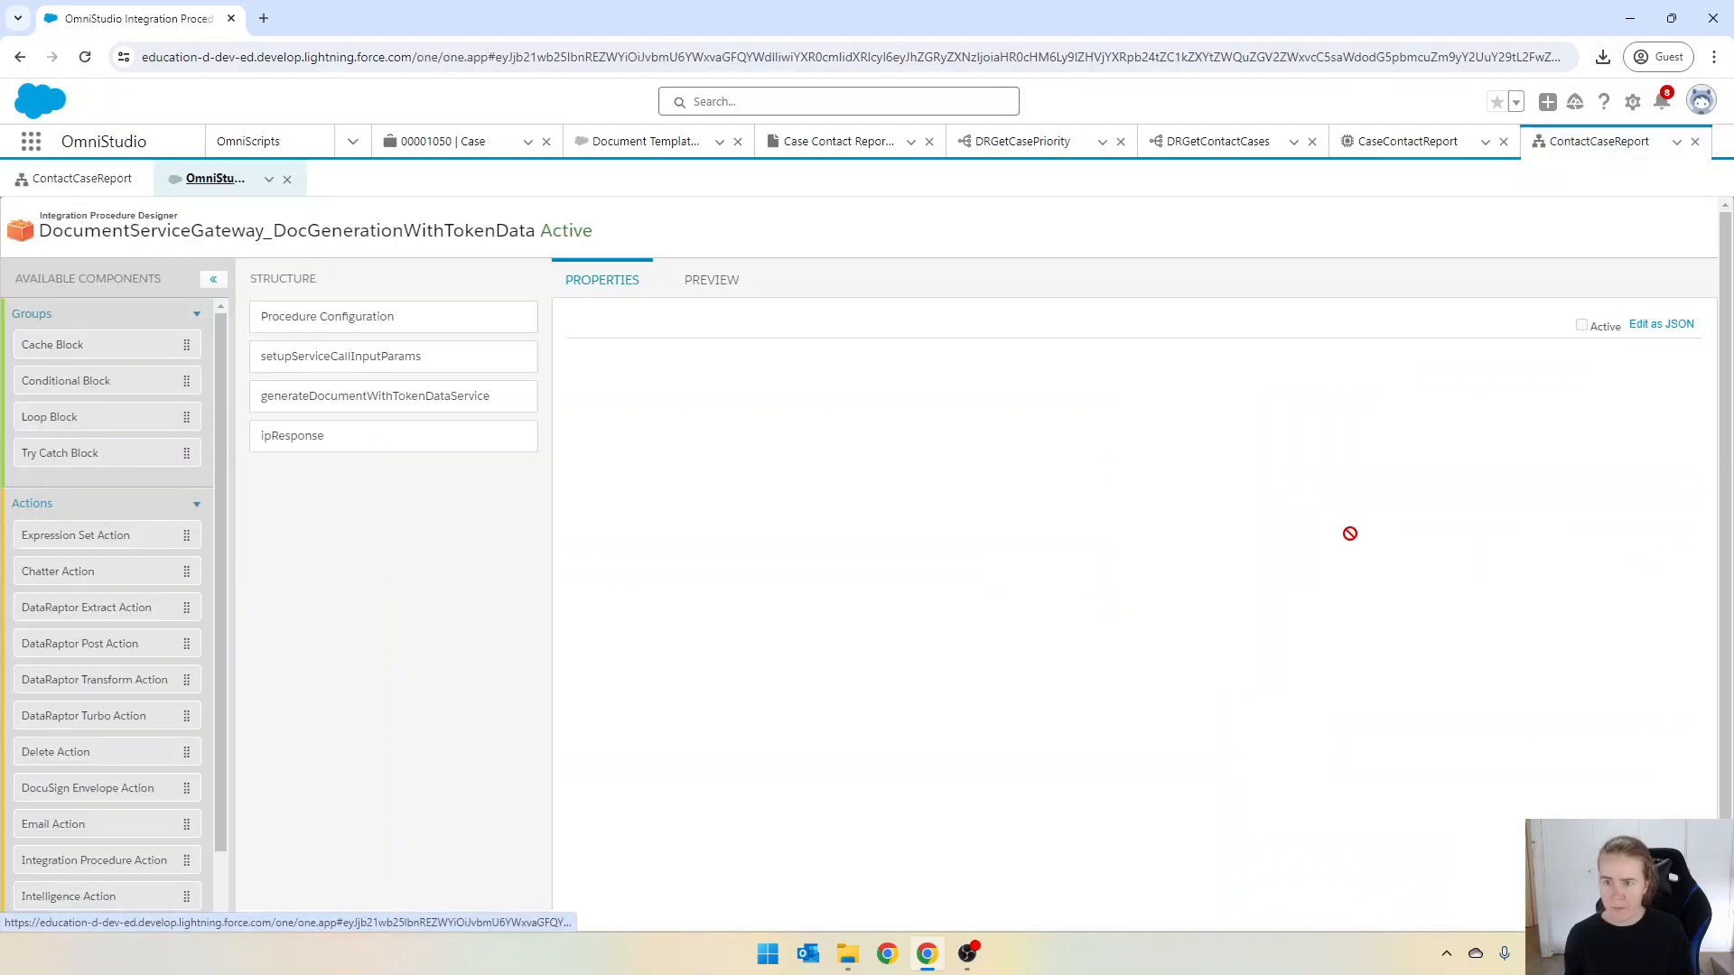
click(386, 412)
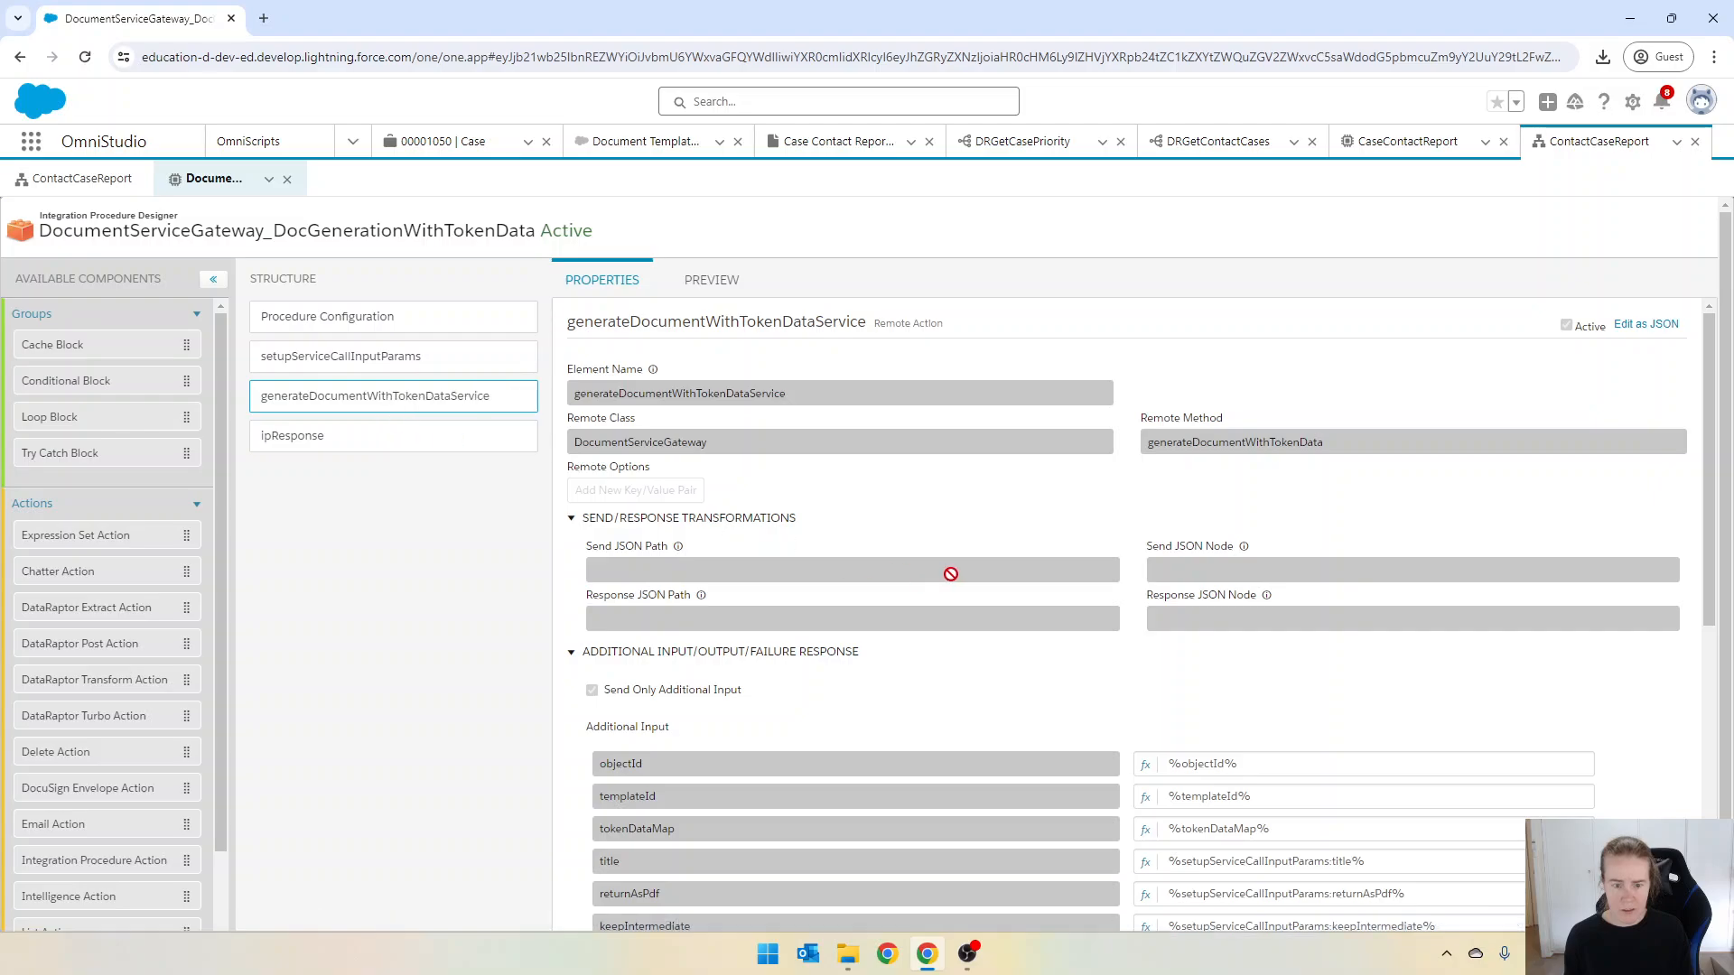
scroll(762, 597, down, 3)
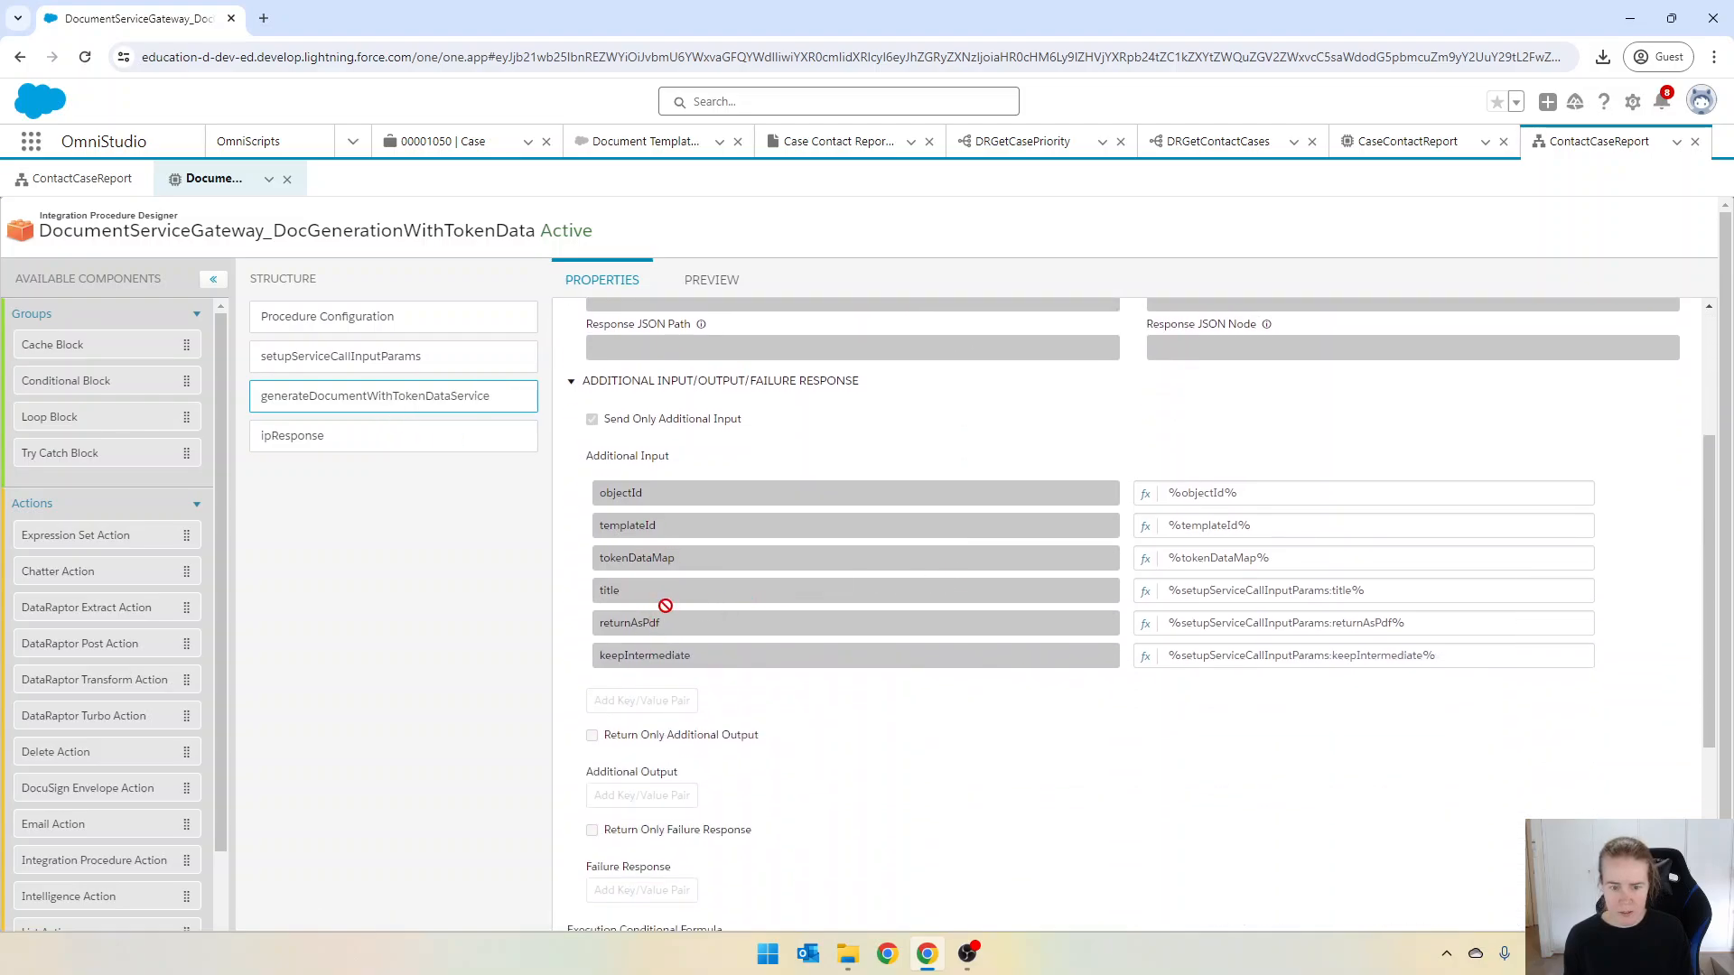
scroll(665, 605, down, 3)
scroll(848, 577, up, 2)
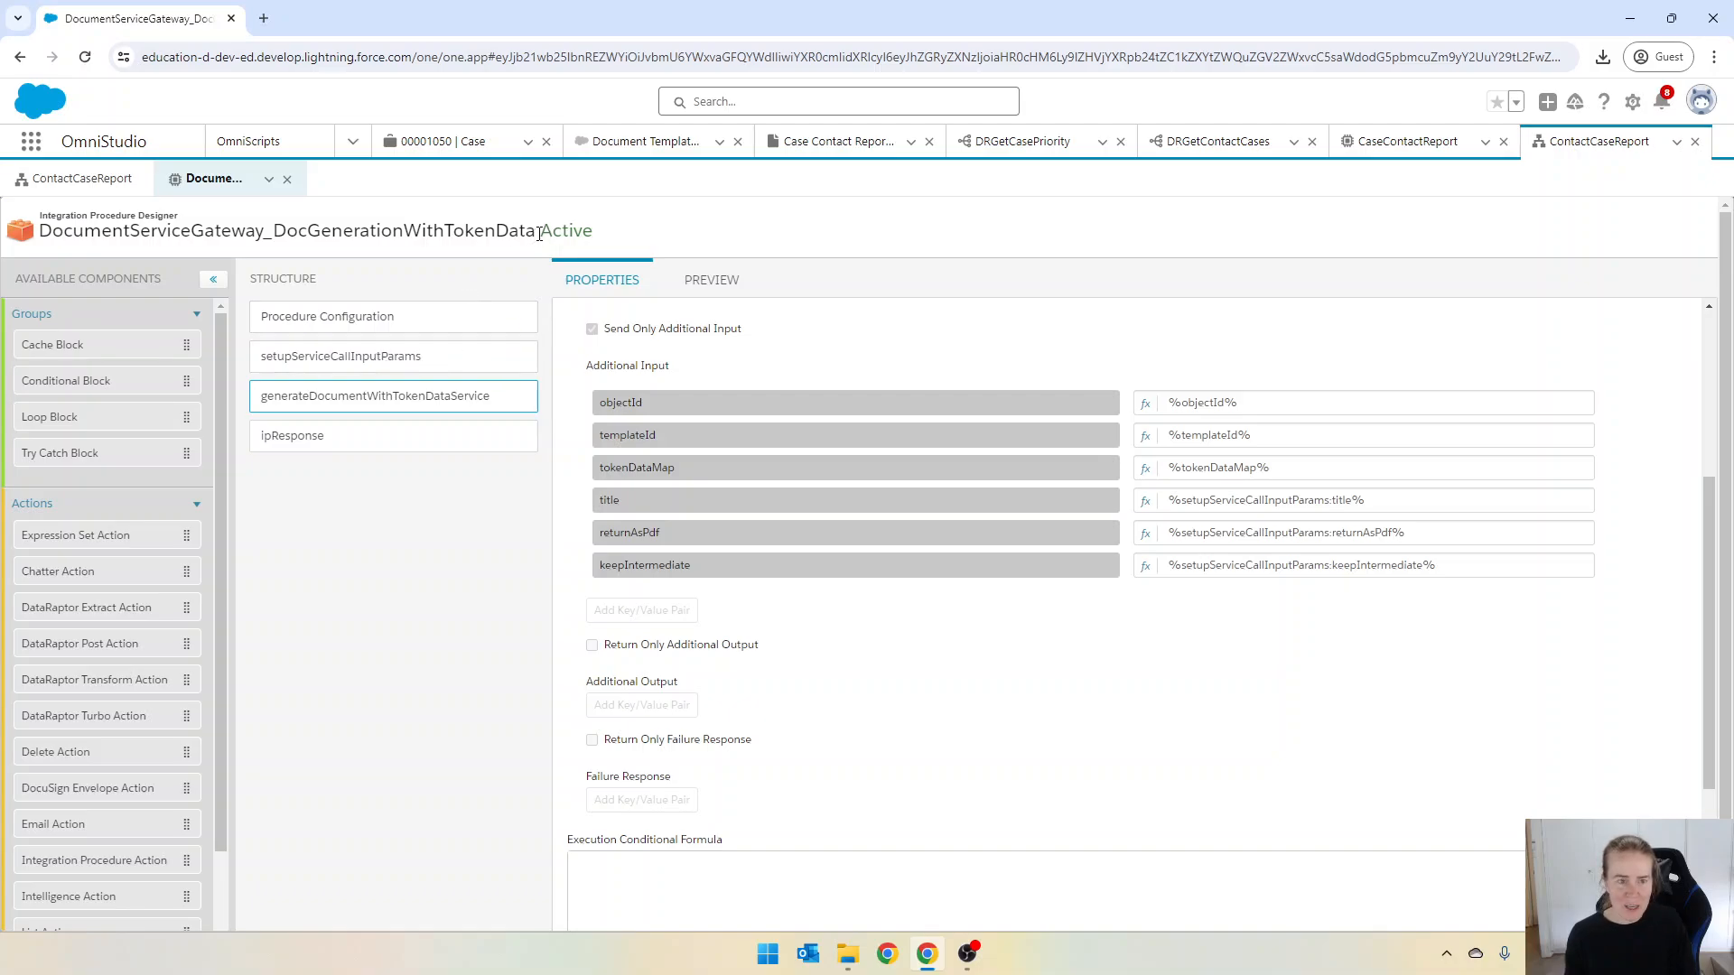
Step: Copy the integration procedure's name and open the list of OmniStudio integration procedures
drag(539, 234, 36, 233)
click(378, 234)
double_click(377, 234)
key(ctrl+c)
click(350, 141)
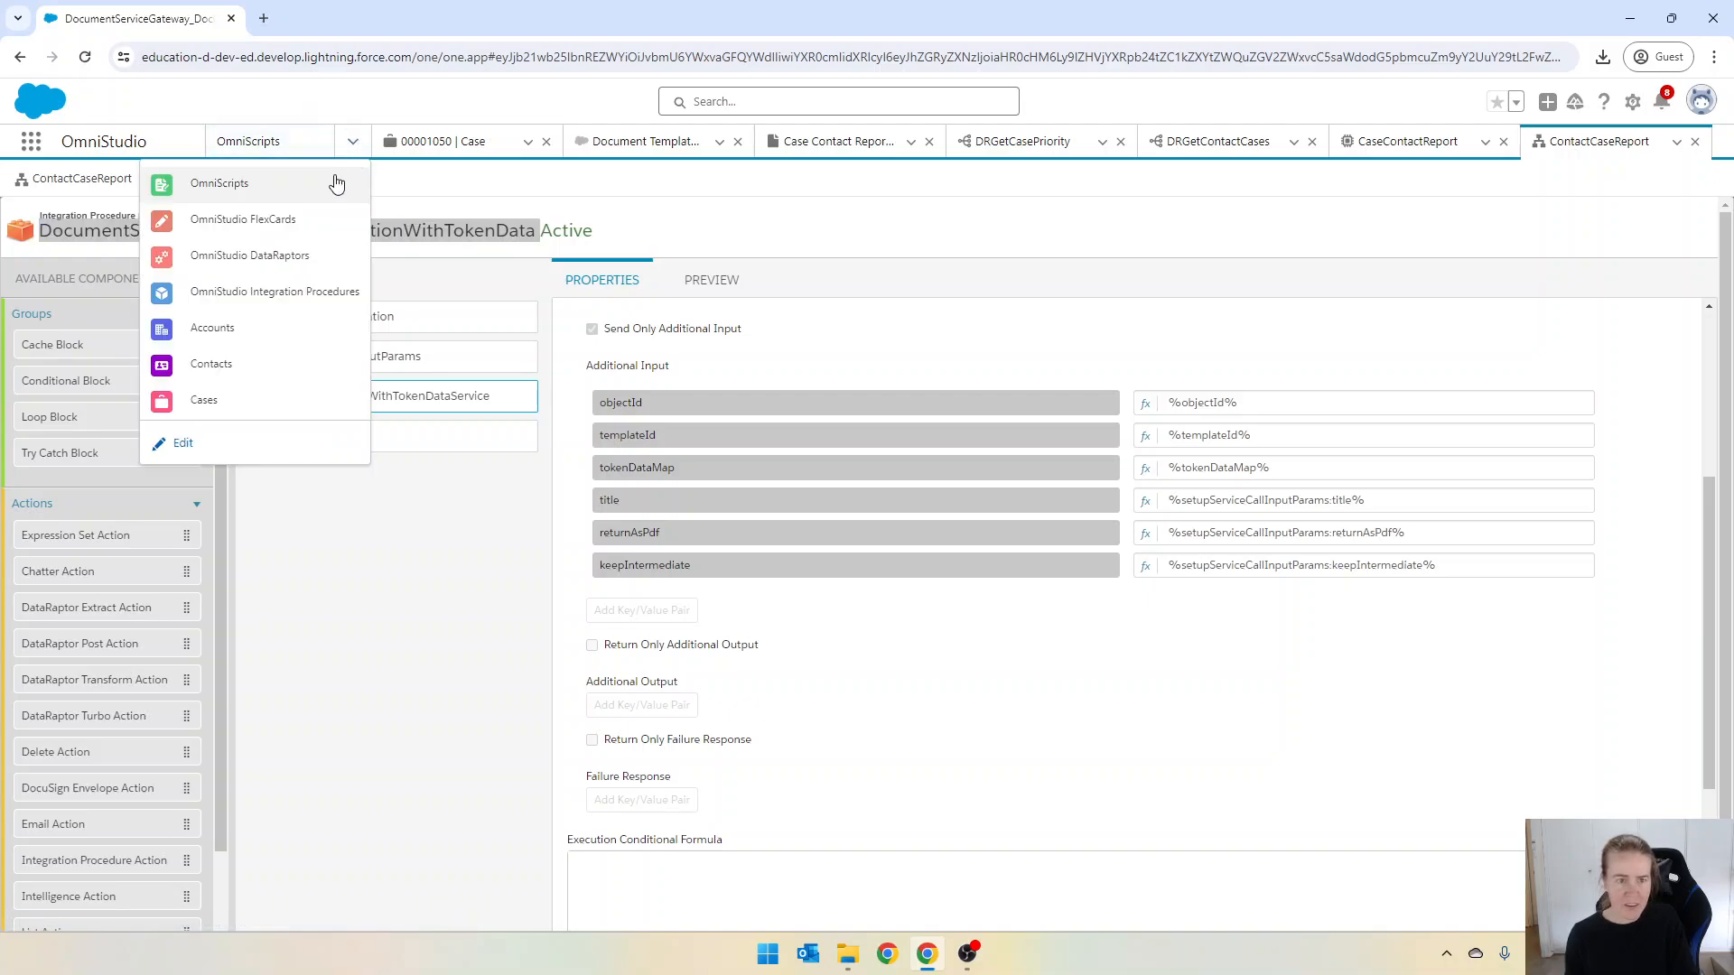
click(237, 289)
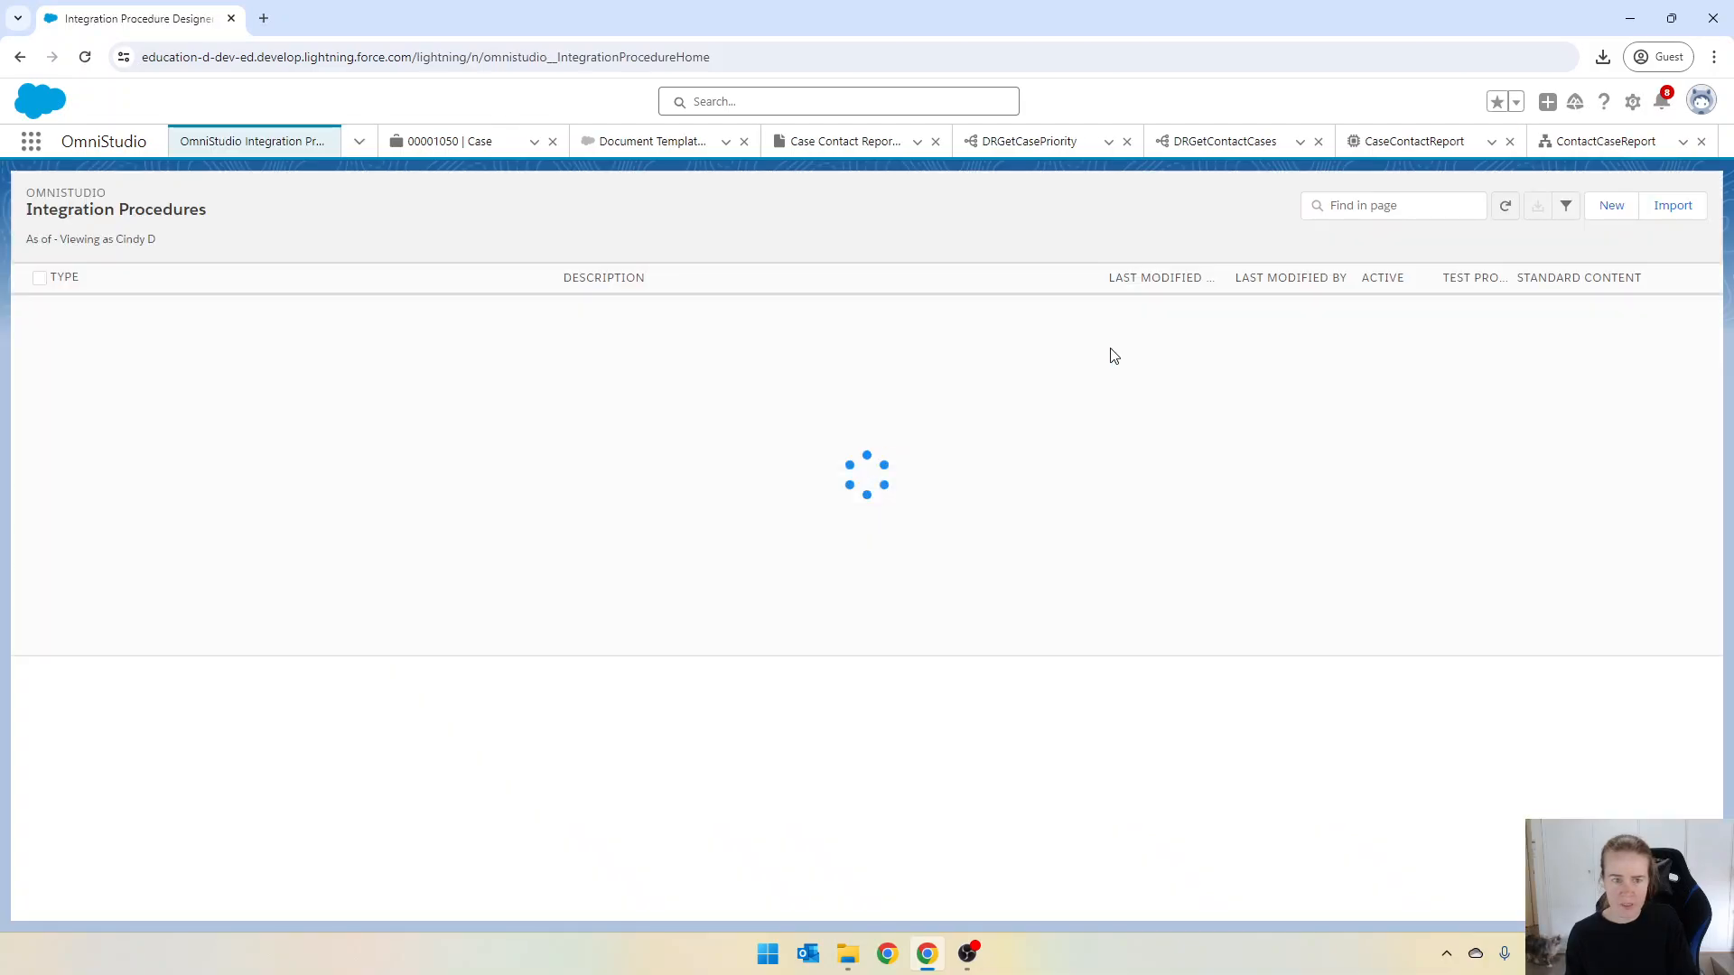
Step: Search the integration procedures for DocGenerationWithTokenData, expand the DocumentServiceGateway entry and open its version 1
click(1381, 205)
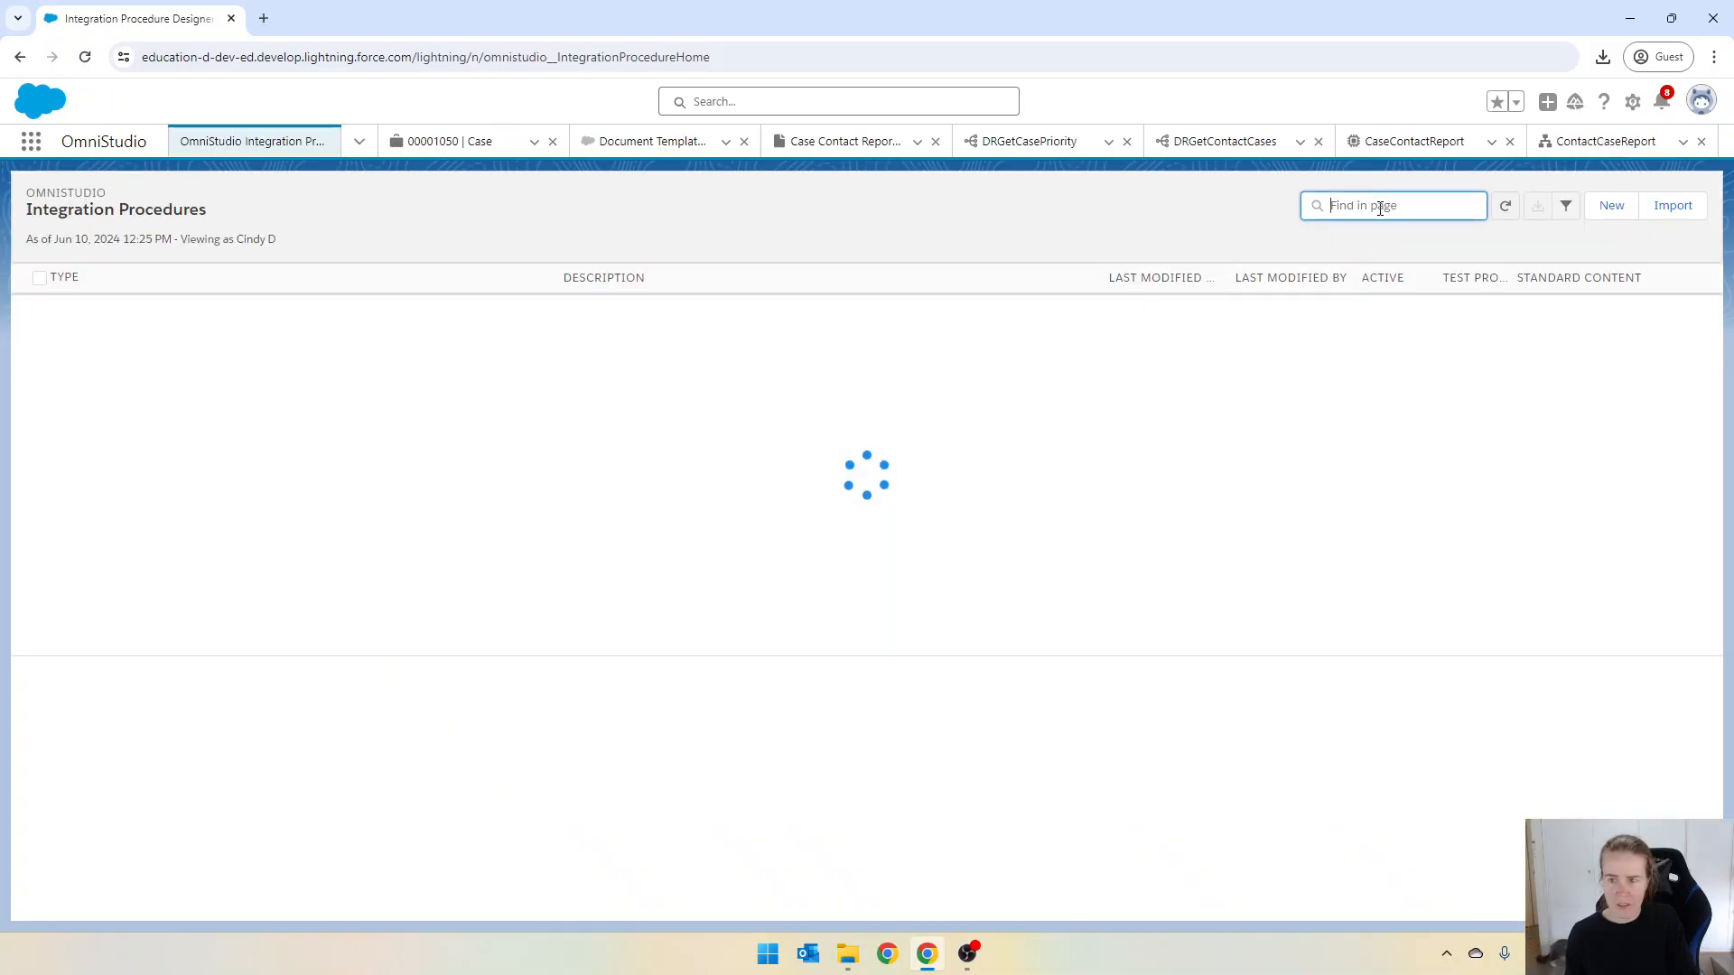
key(ctrl+v)
key(Home)
key(Delete)
key(Delete)
key(Delete)
key(Delete)
key(Delete)
key(Delete)
key(Delete)
key(Delete)
key(Delete)
key(Delete)
key(Delete)
key(Delete)
key(Delete)
key(Delete)
key(Delete)
key(Delete)
key(Delete)
key(Delete)
key(Delete)
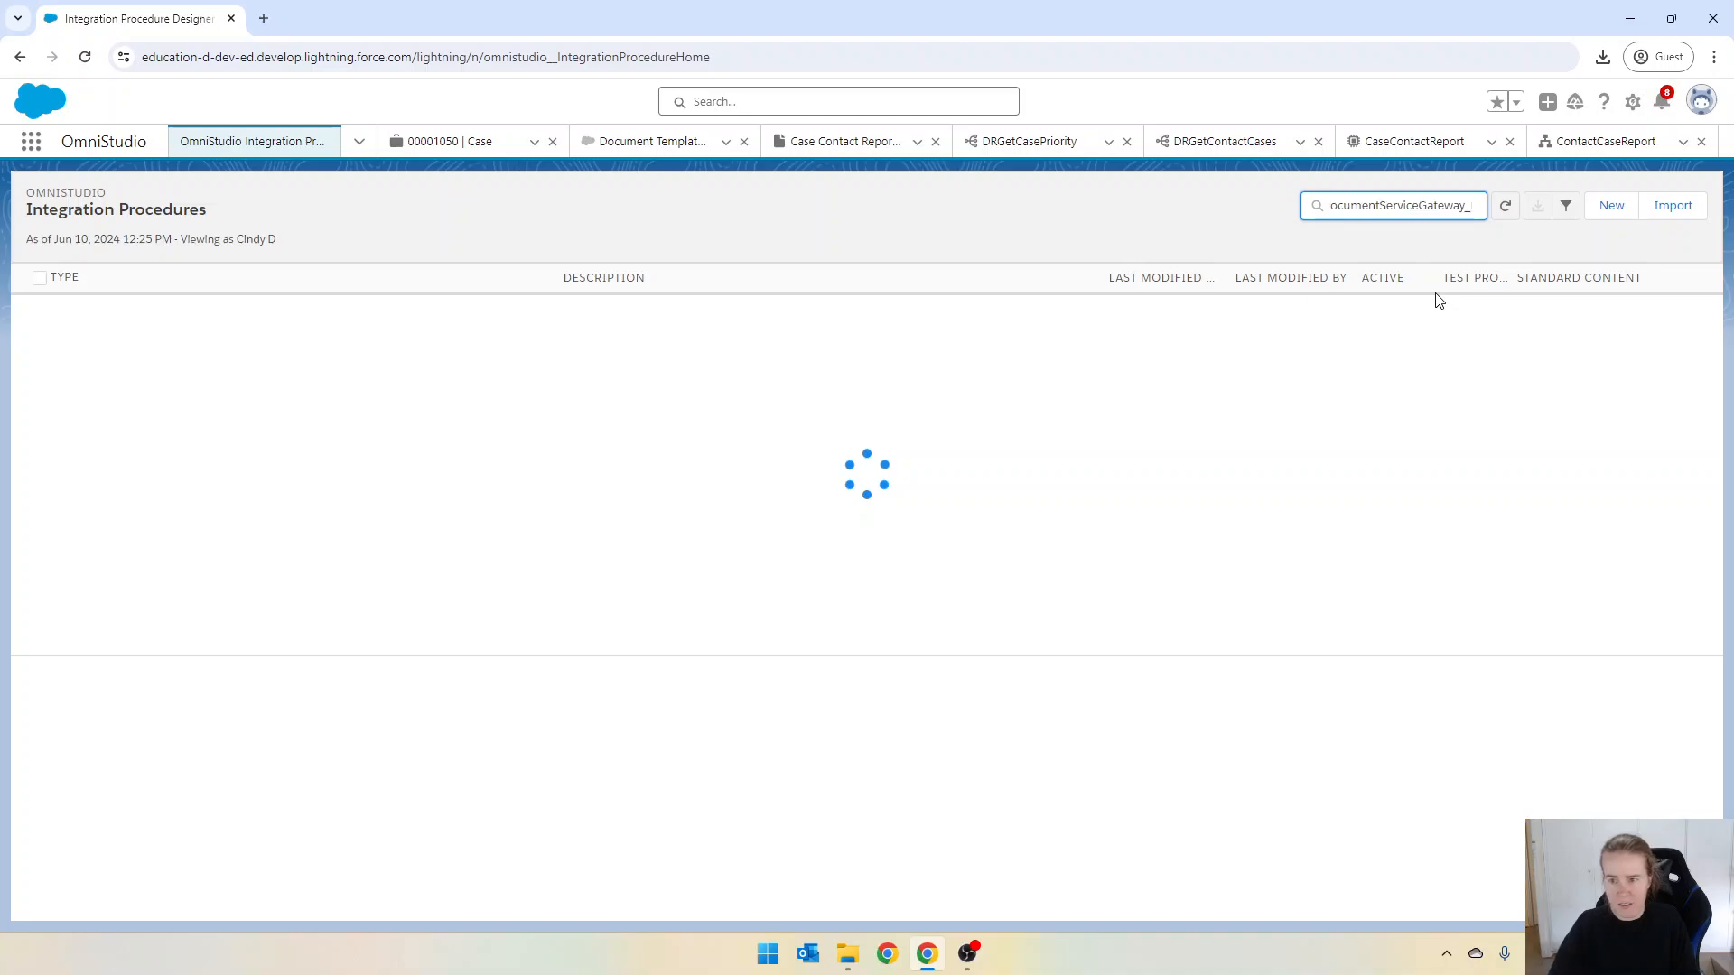
key(Delete)
key(Delete)
key(Delete)
key(Delete)
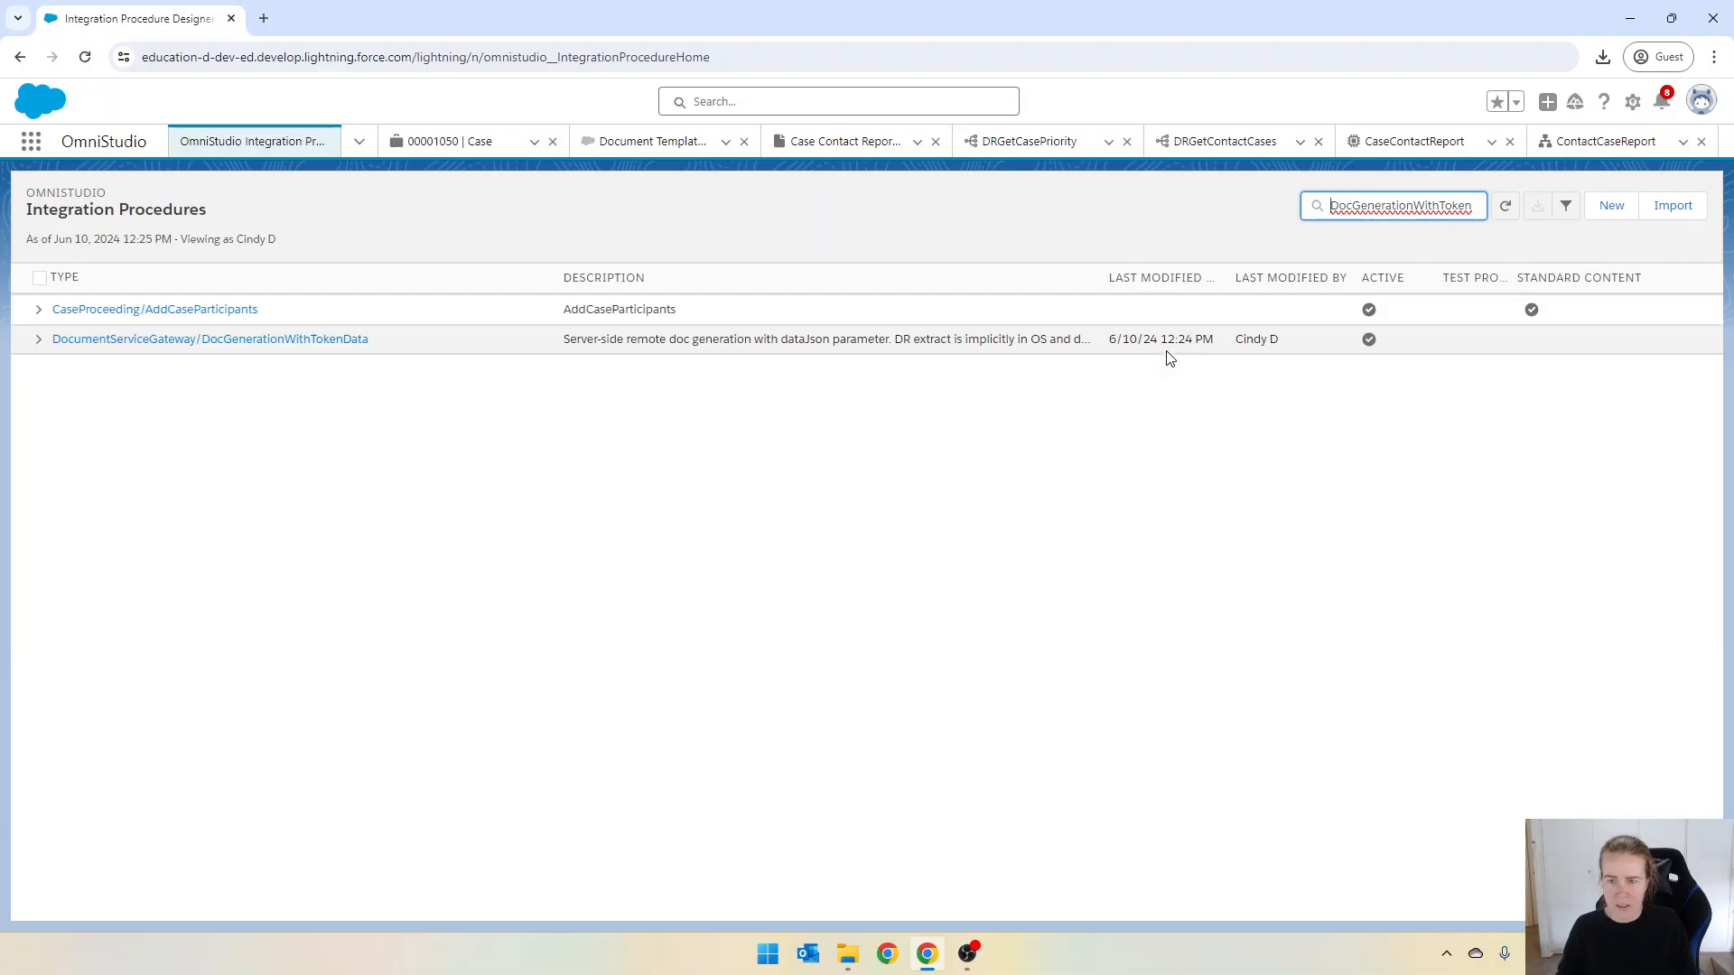
click(39, 340)
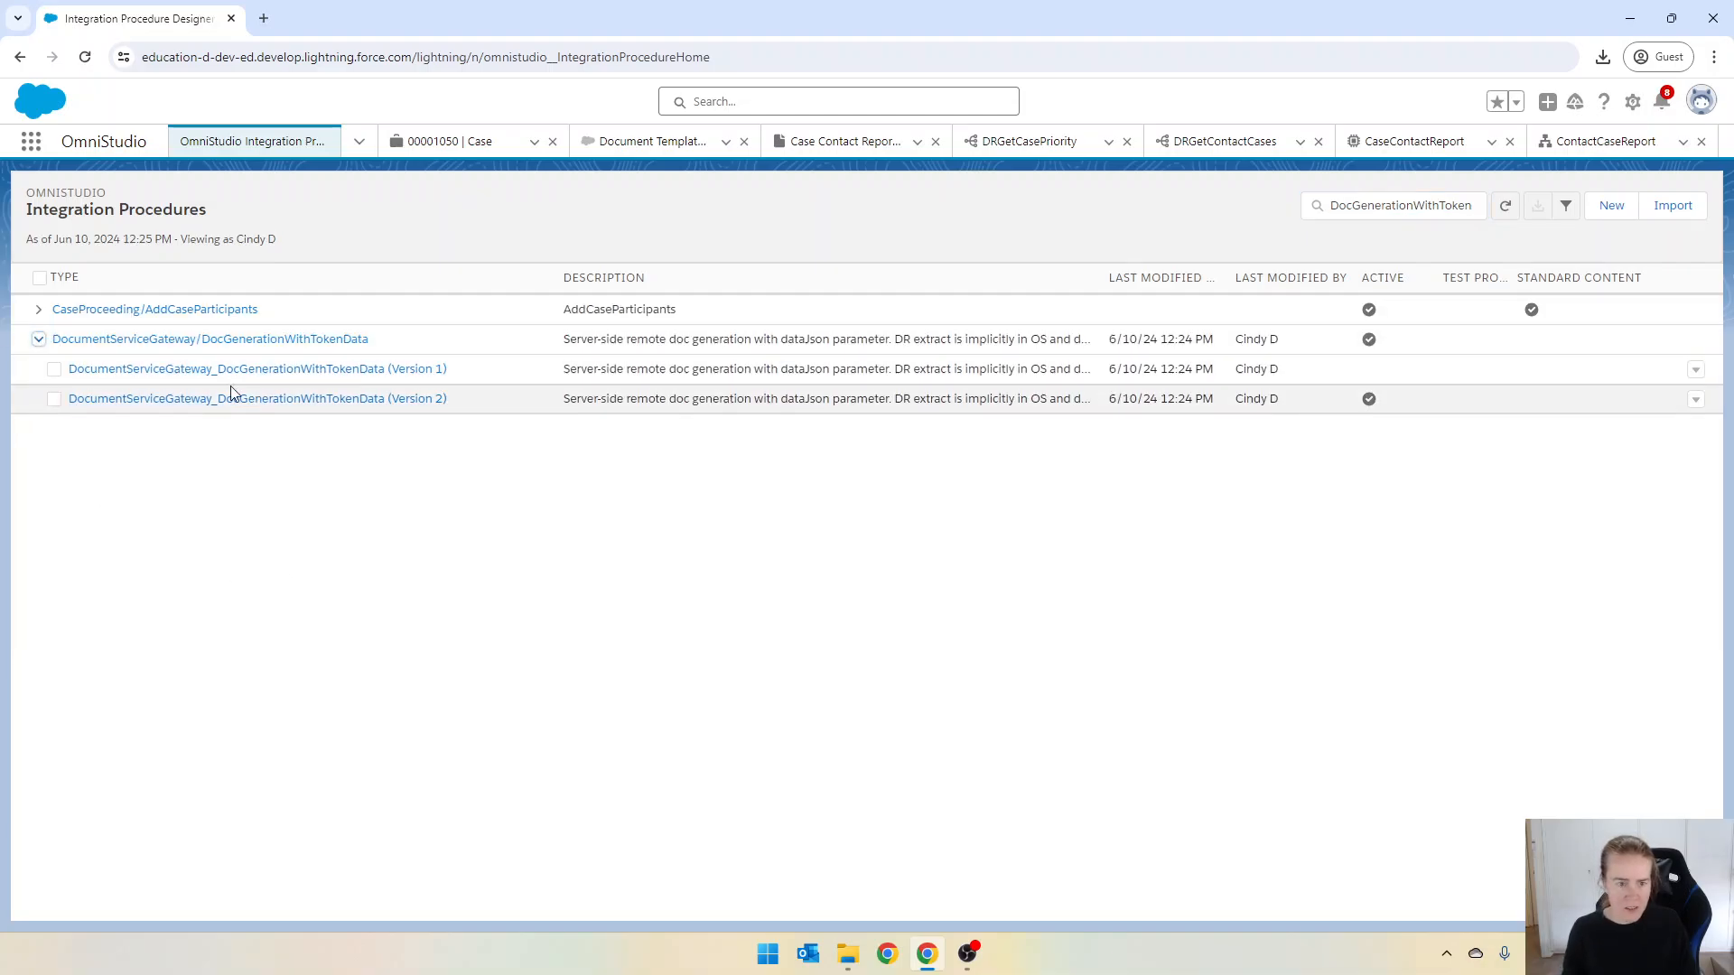
click(286, 371)
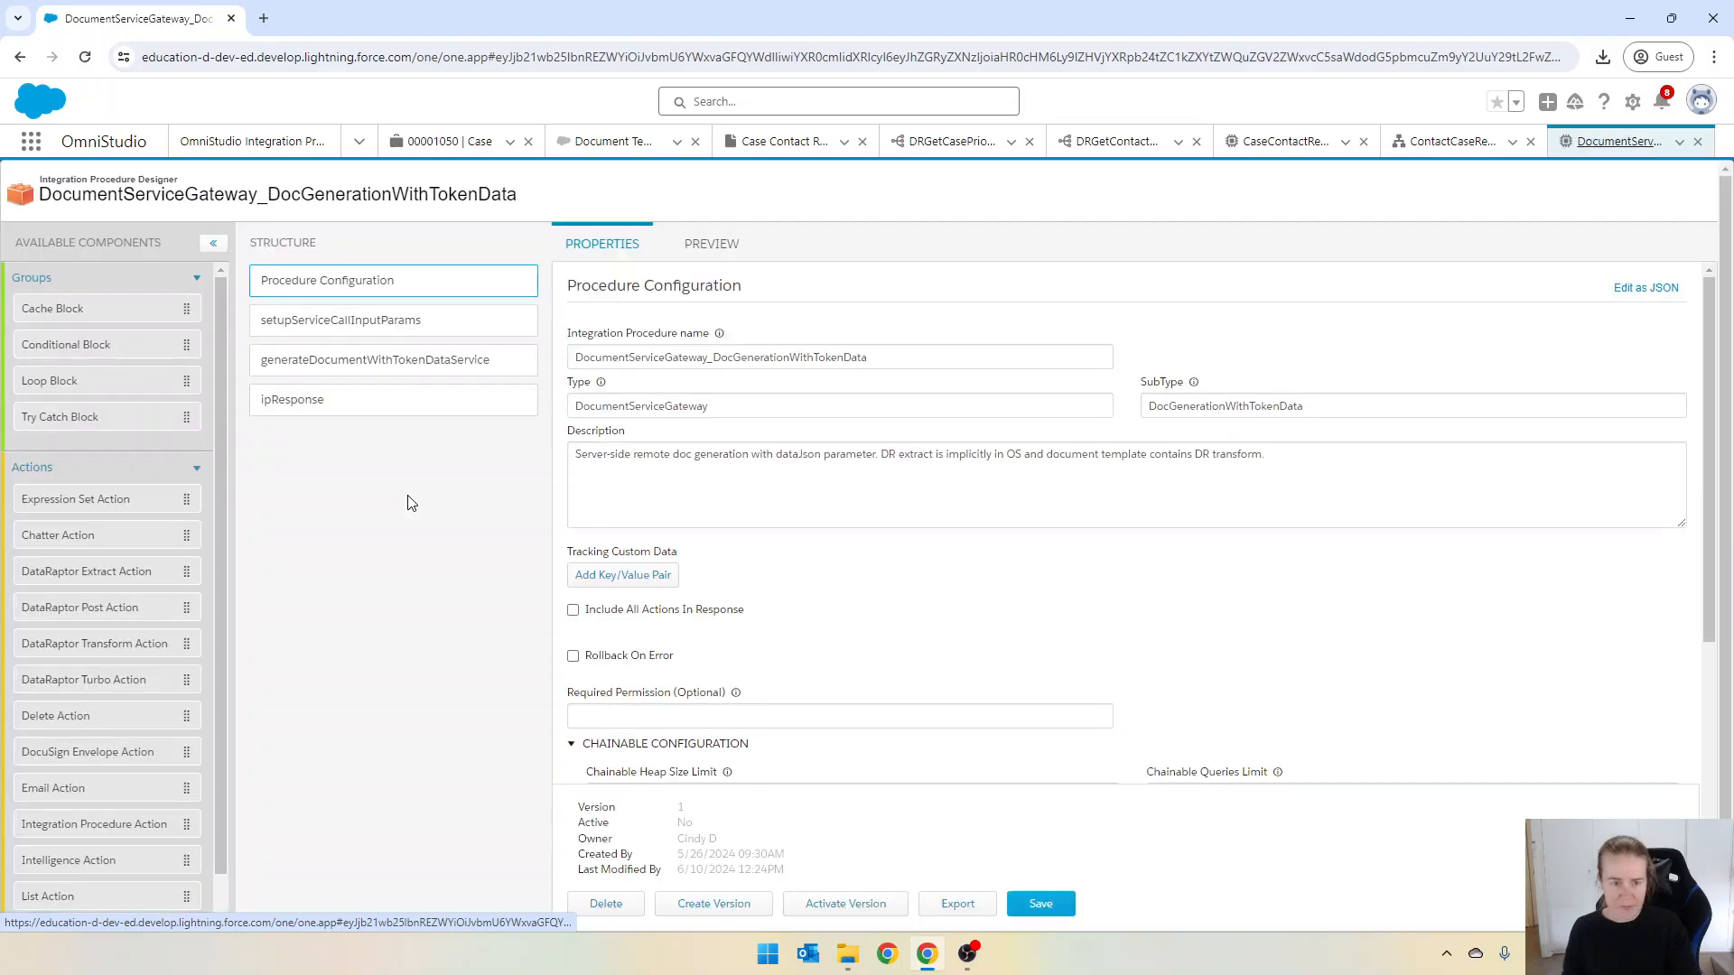
Step: Examine version 1's generateDocumentWithTokenDataService, setupServiceCallInputParams and ipResponse settings, including the remote options and additional inputs
click(362, 360)
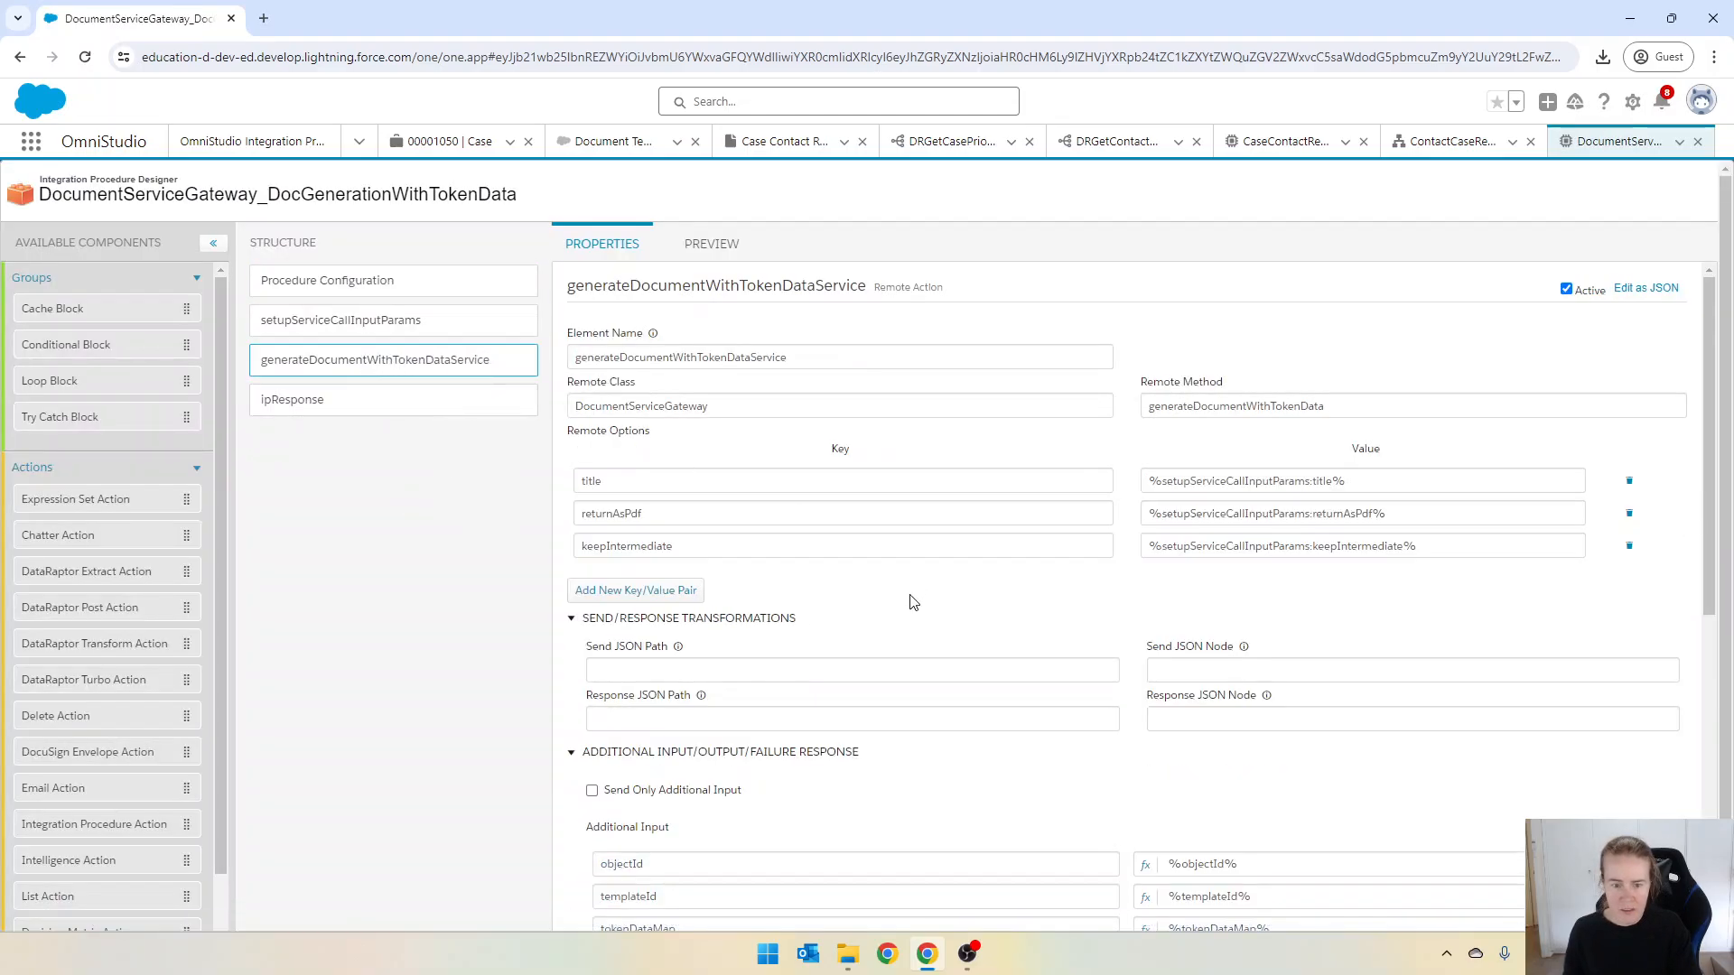
scroll(911, 600, down, 5)
scroll(912, 600, down, 2)
scroll(899, 585, up, 2)
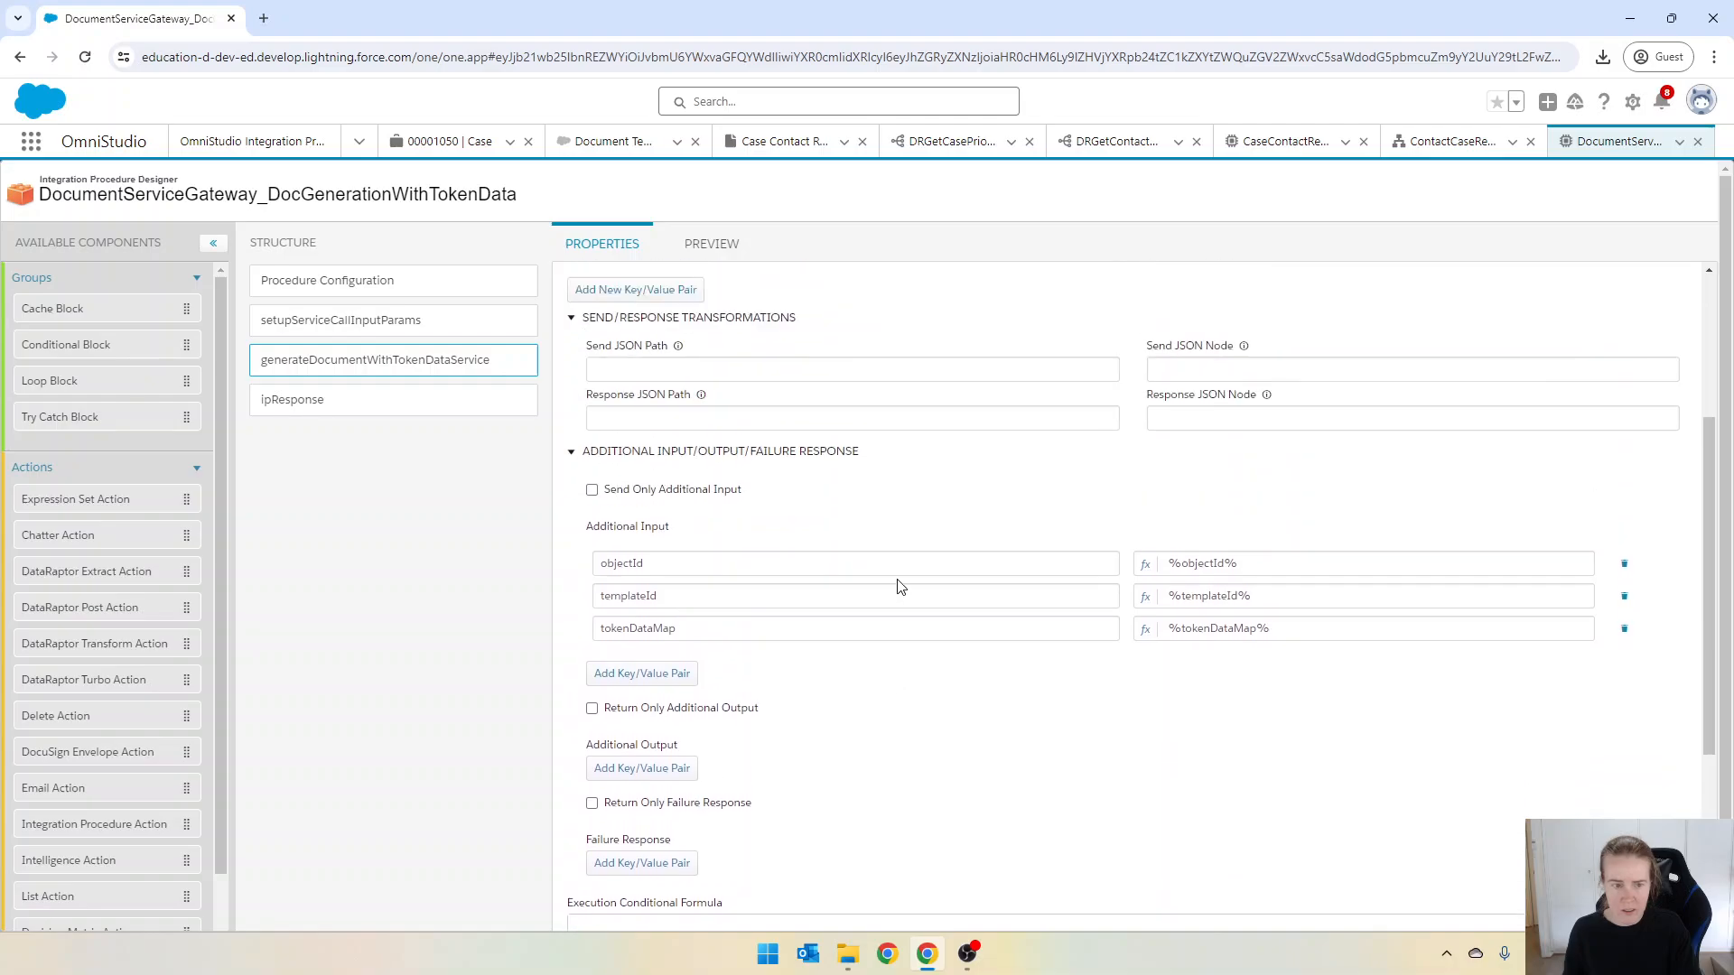
click(323, 322)
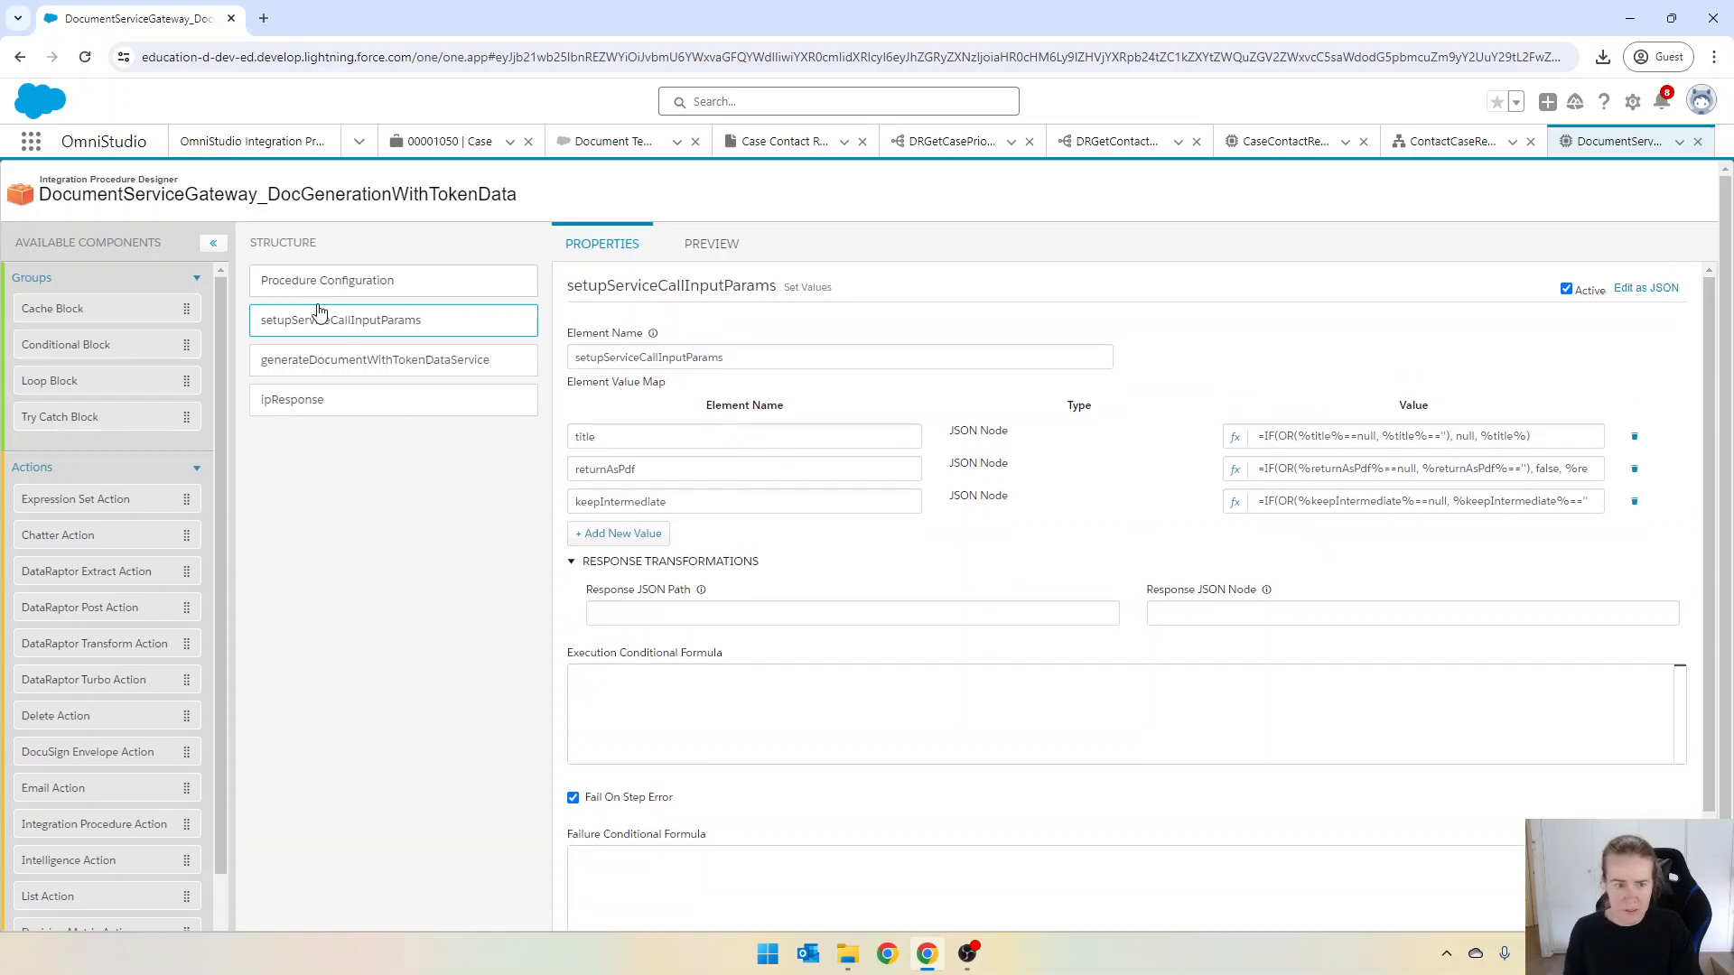
click(309, 398)
click(334, 361)
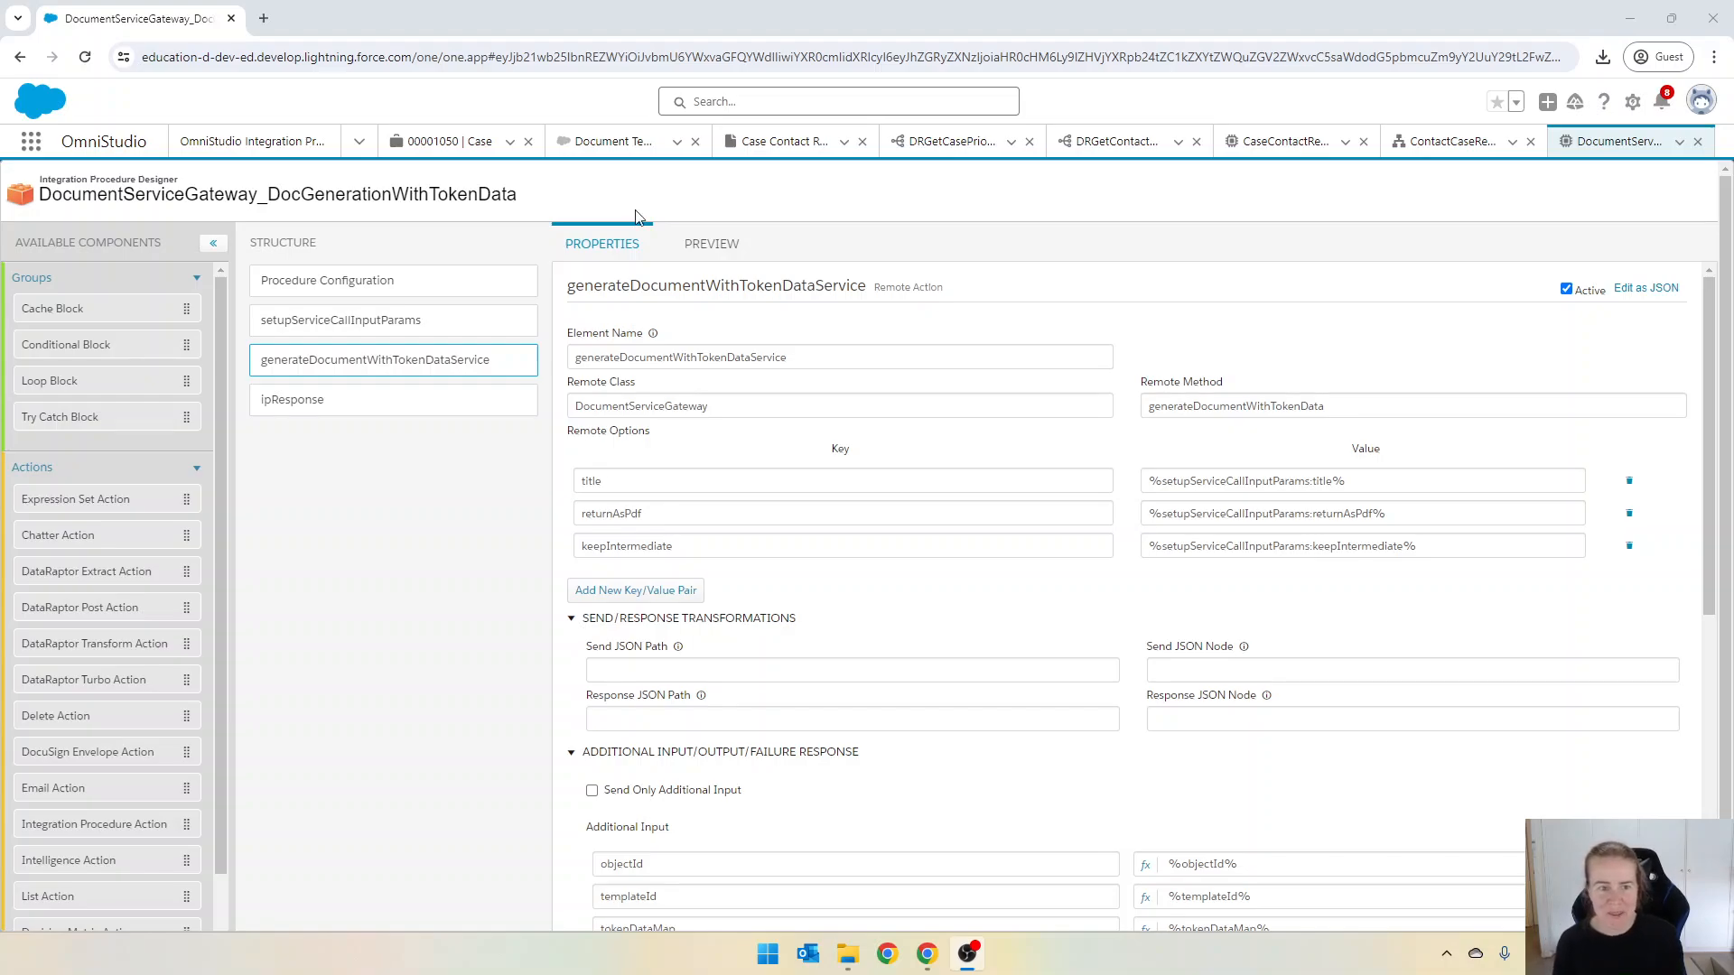
Step: Copy the element name outputFileFormat from SetGenerationServiceInputParams in the ContactCaseReport OmniScript, leaving its value unedited
click(1420, 154)
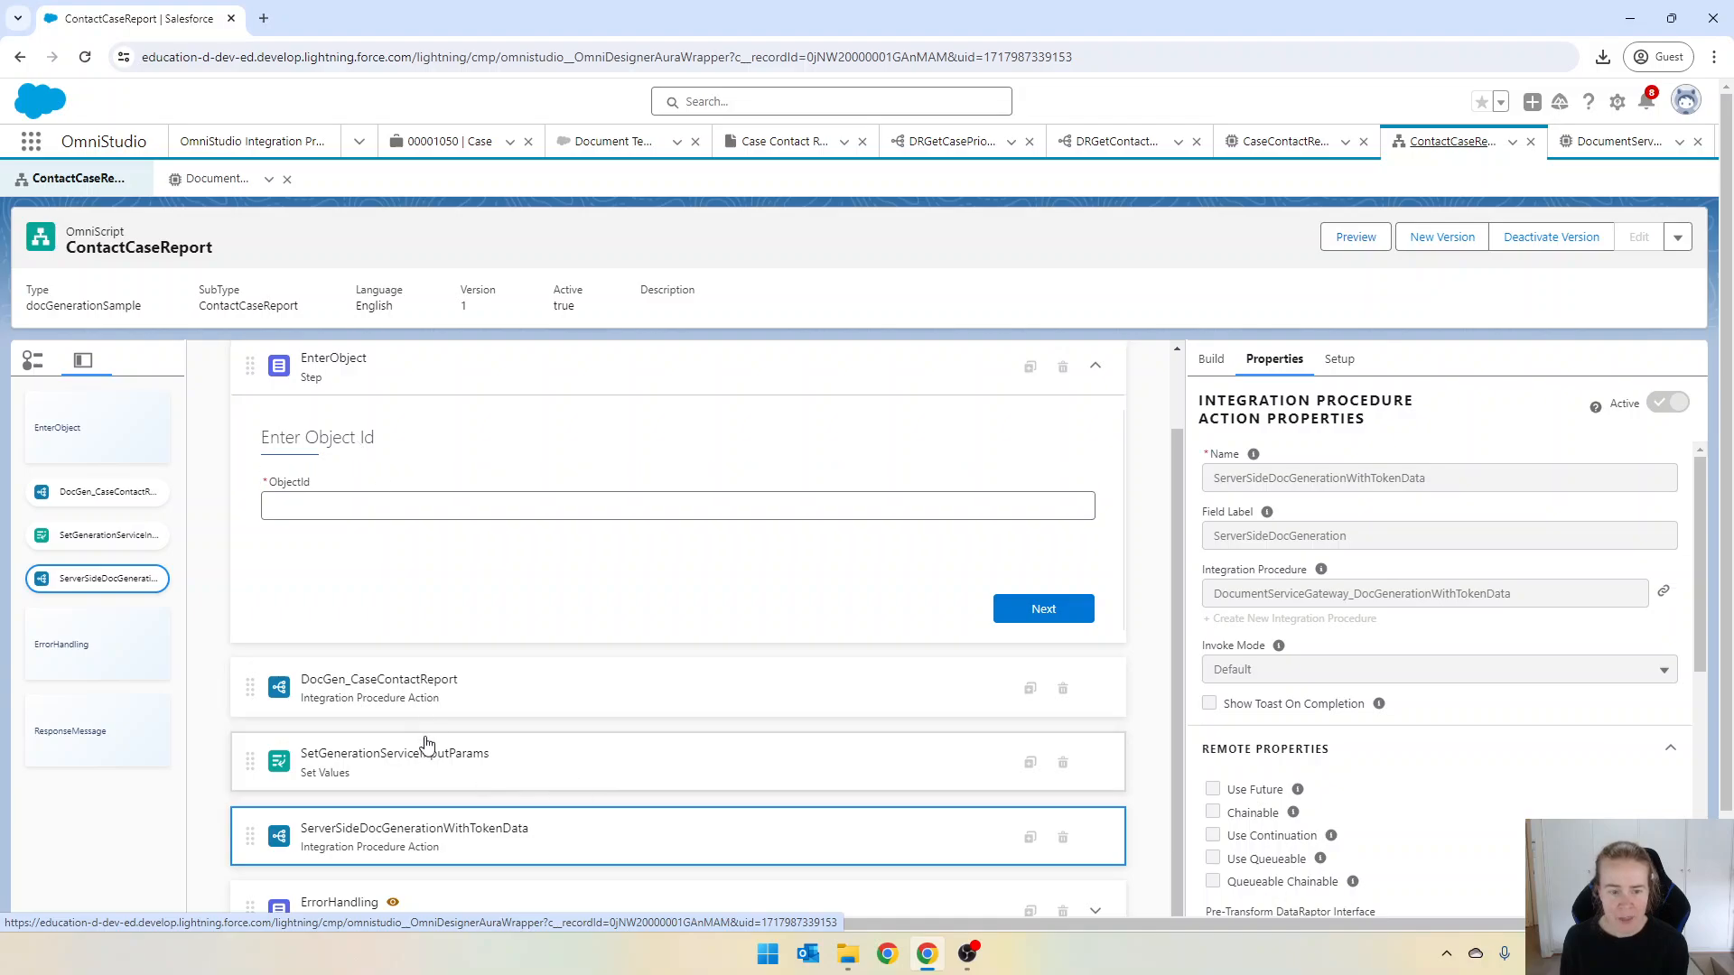
click(373, 774)
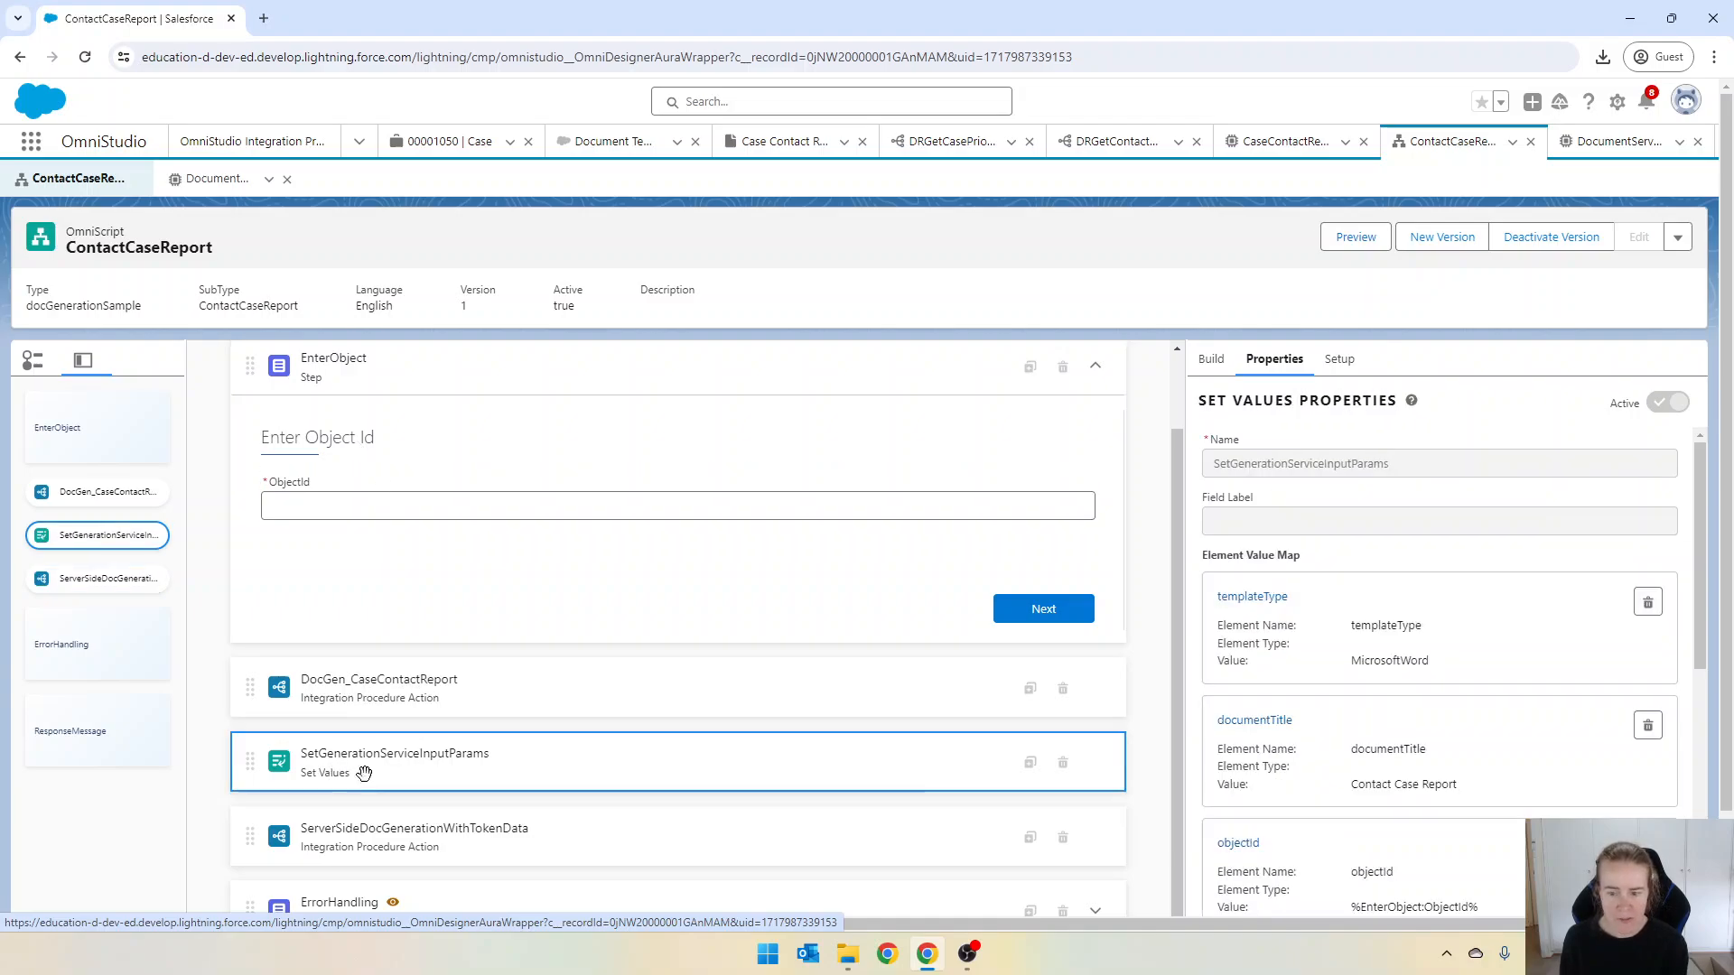
scroll(1408, 672, down, 3)
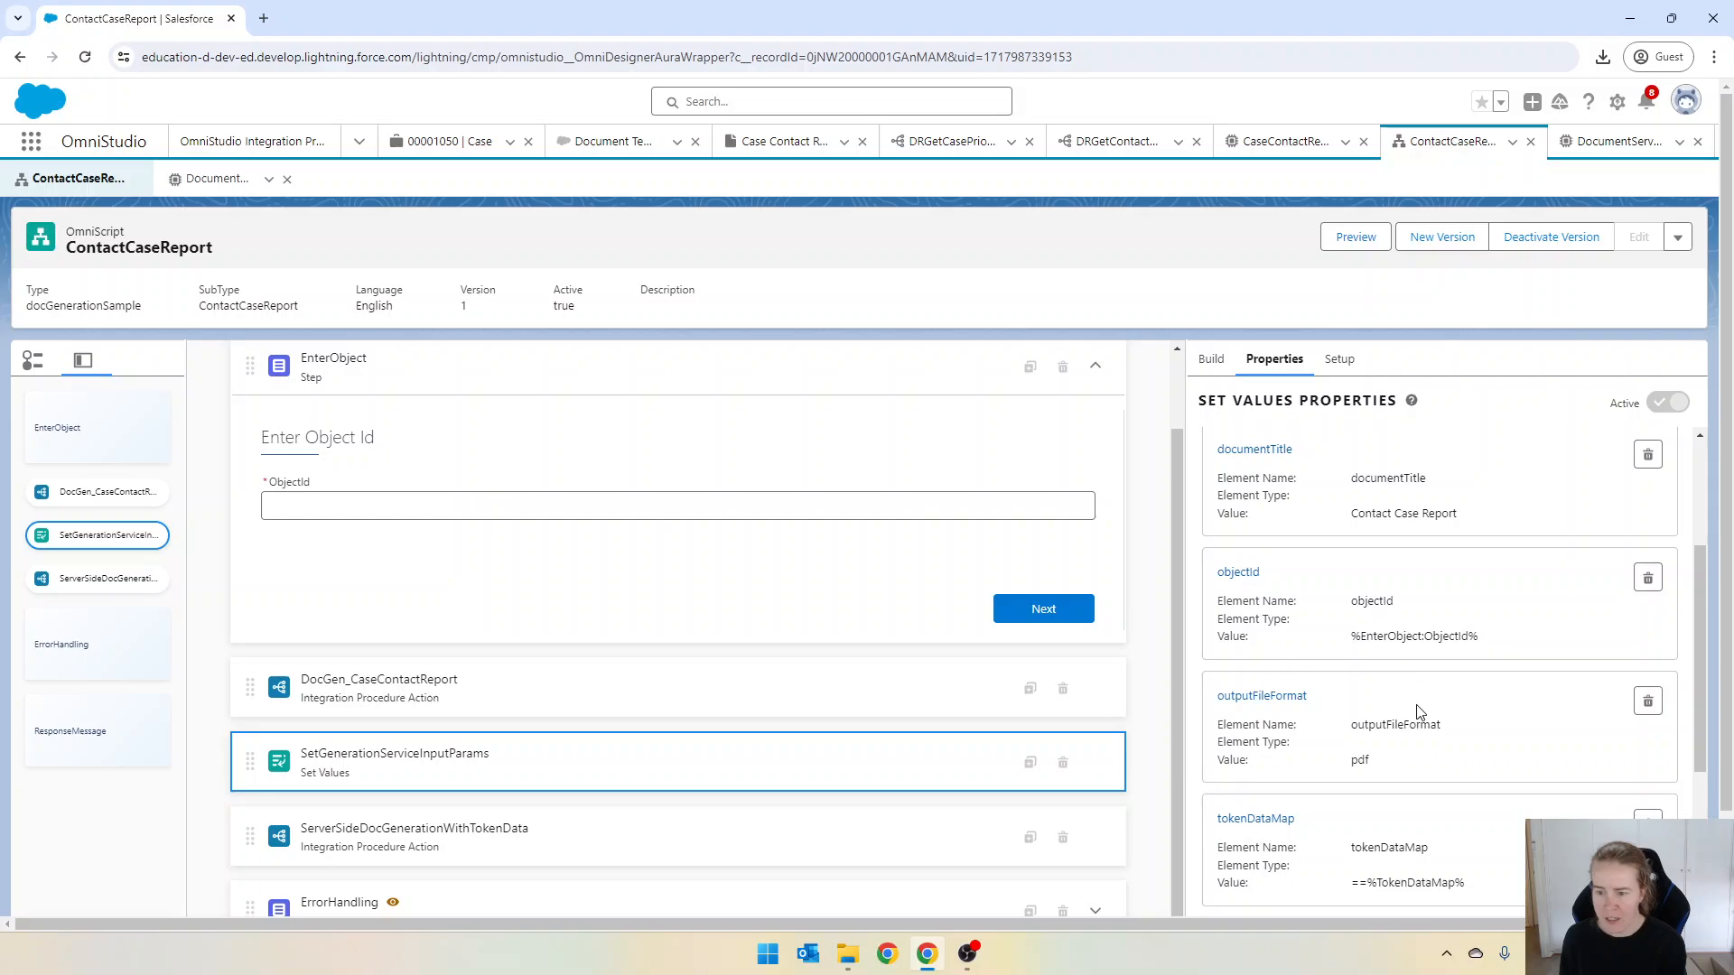
scroll(1395, 673, down, 1)
click(1275, 607)
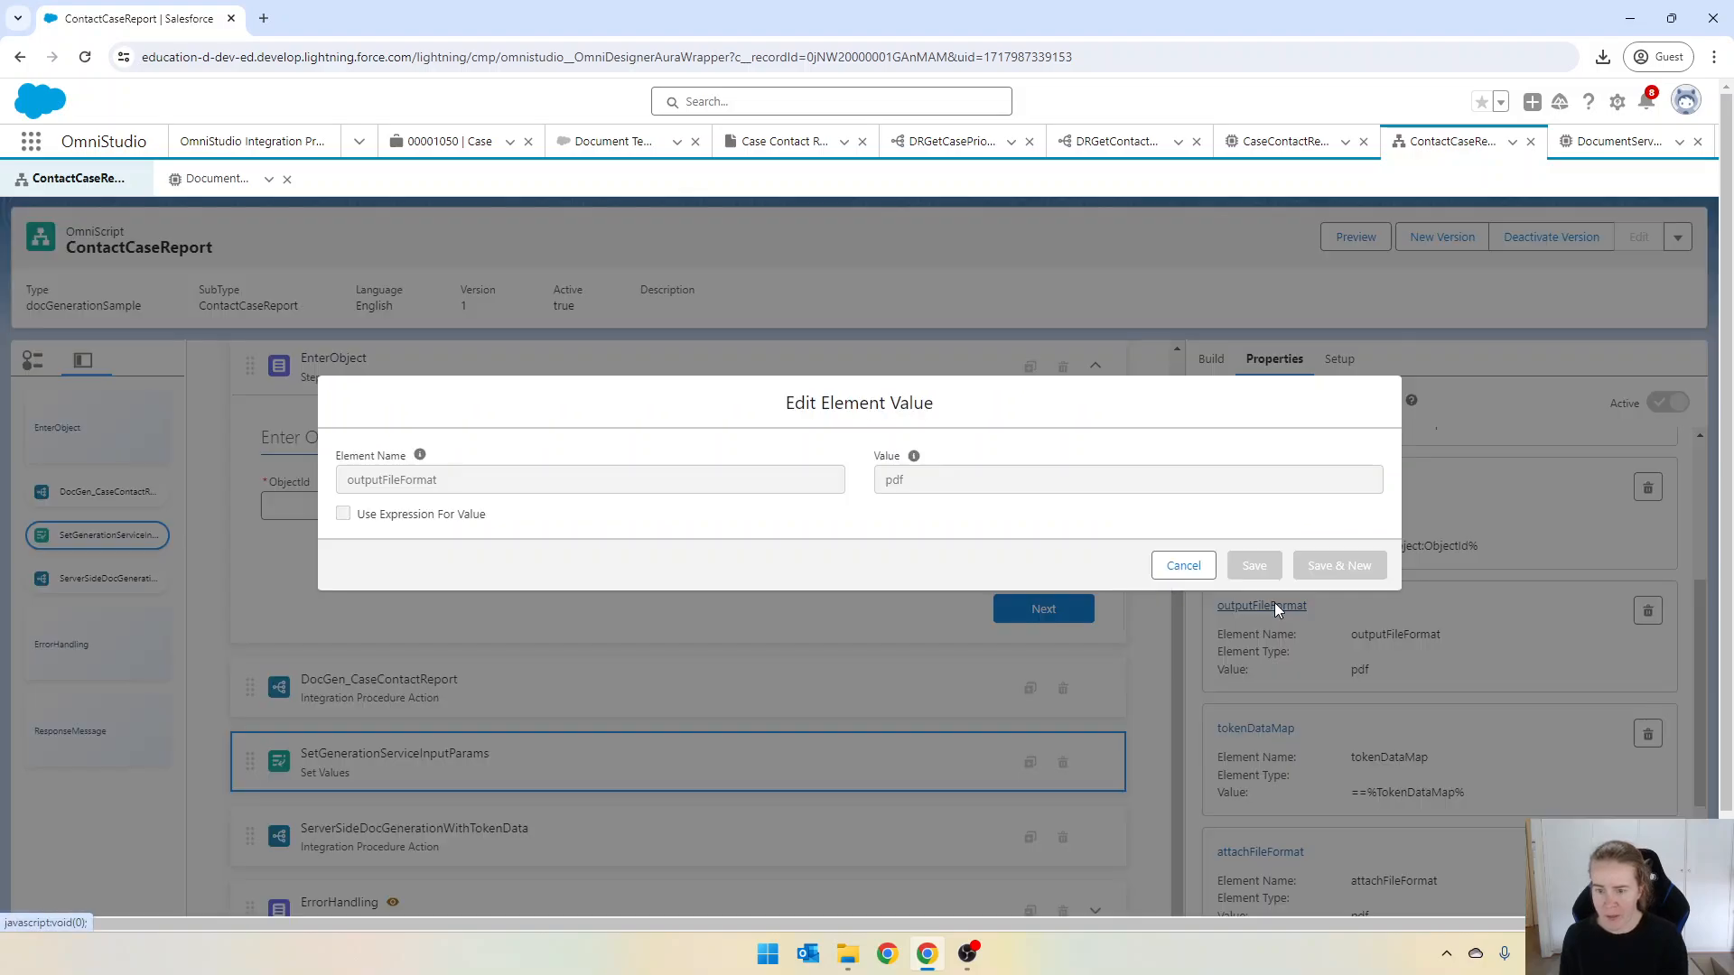
drag(496, 485, 255, 495)
key(ctrl+c)
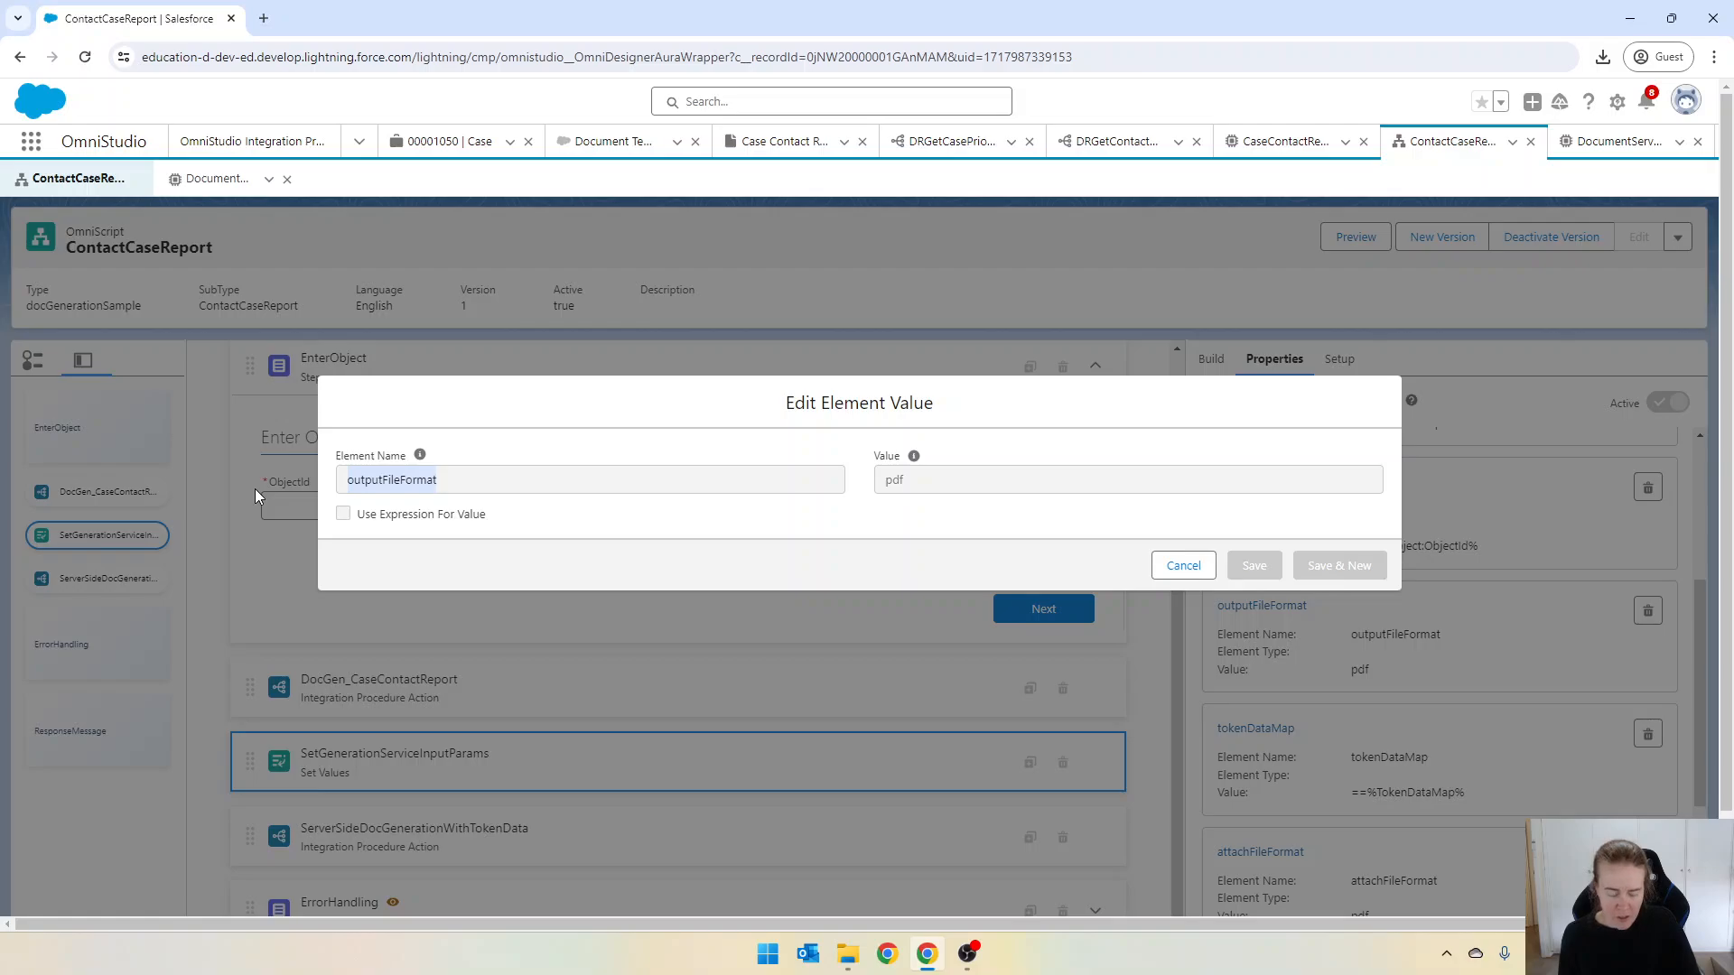
click(1210, 569)
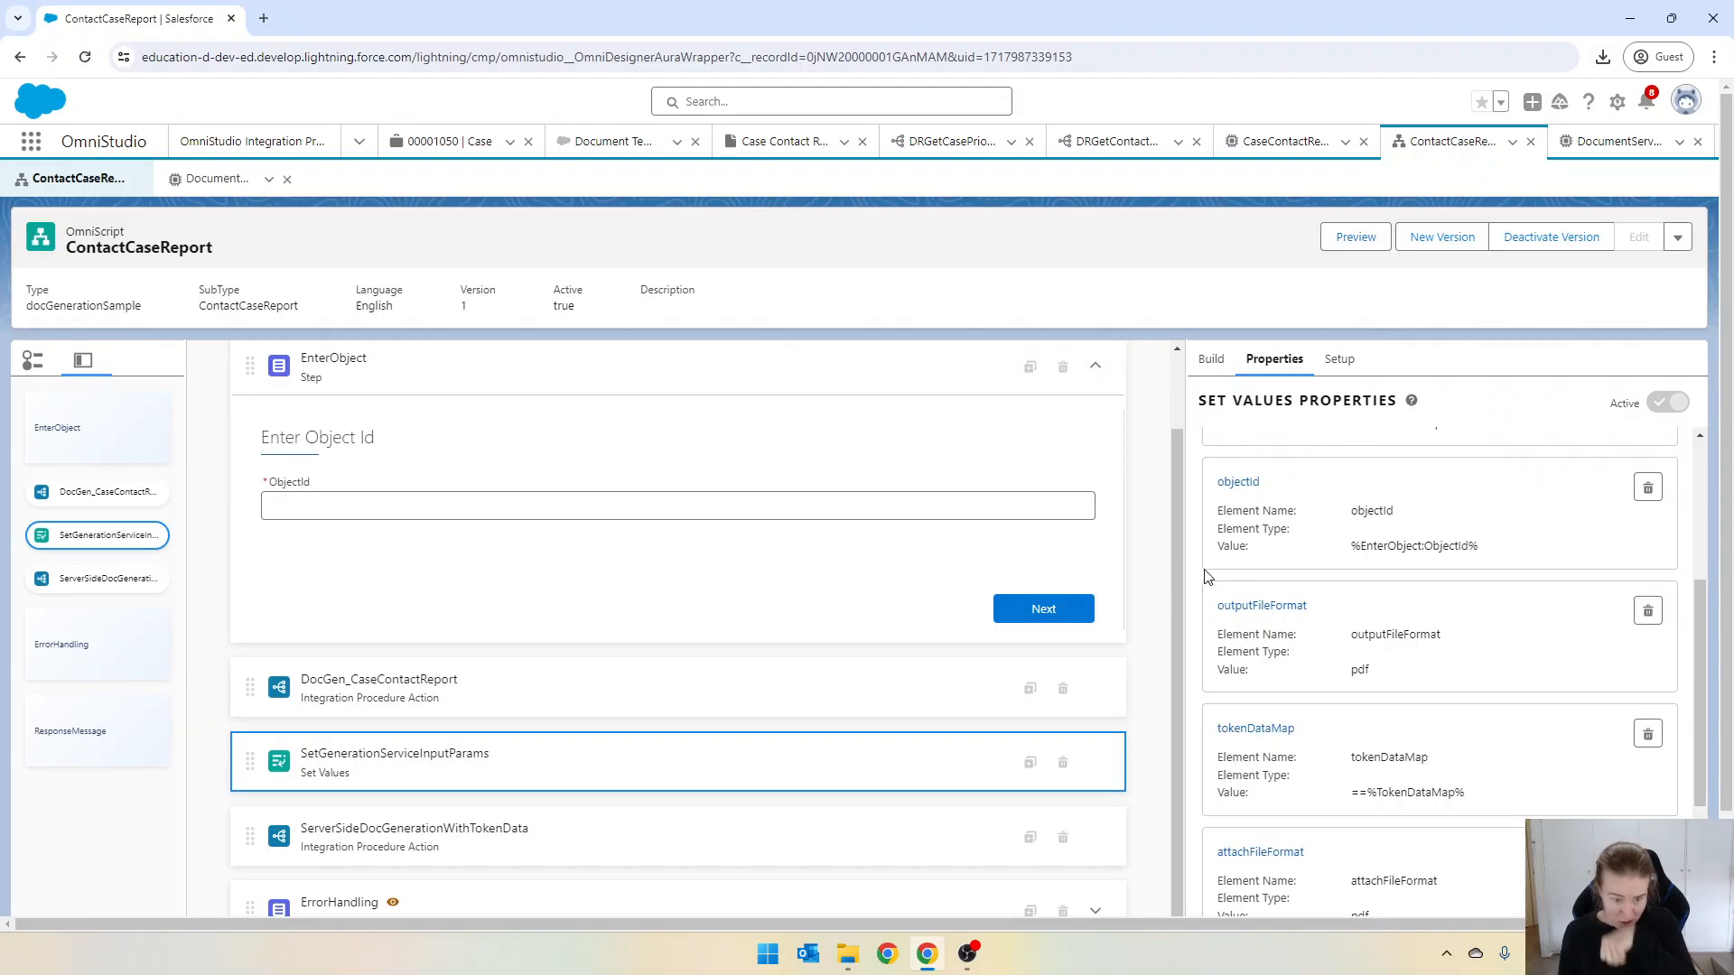
Step: Deactivate the ContactCaseReport OmniScript version and expand the remote properties of its ServerSideDocGenerationWithTokenData action
click(1547, 240)
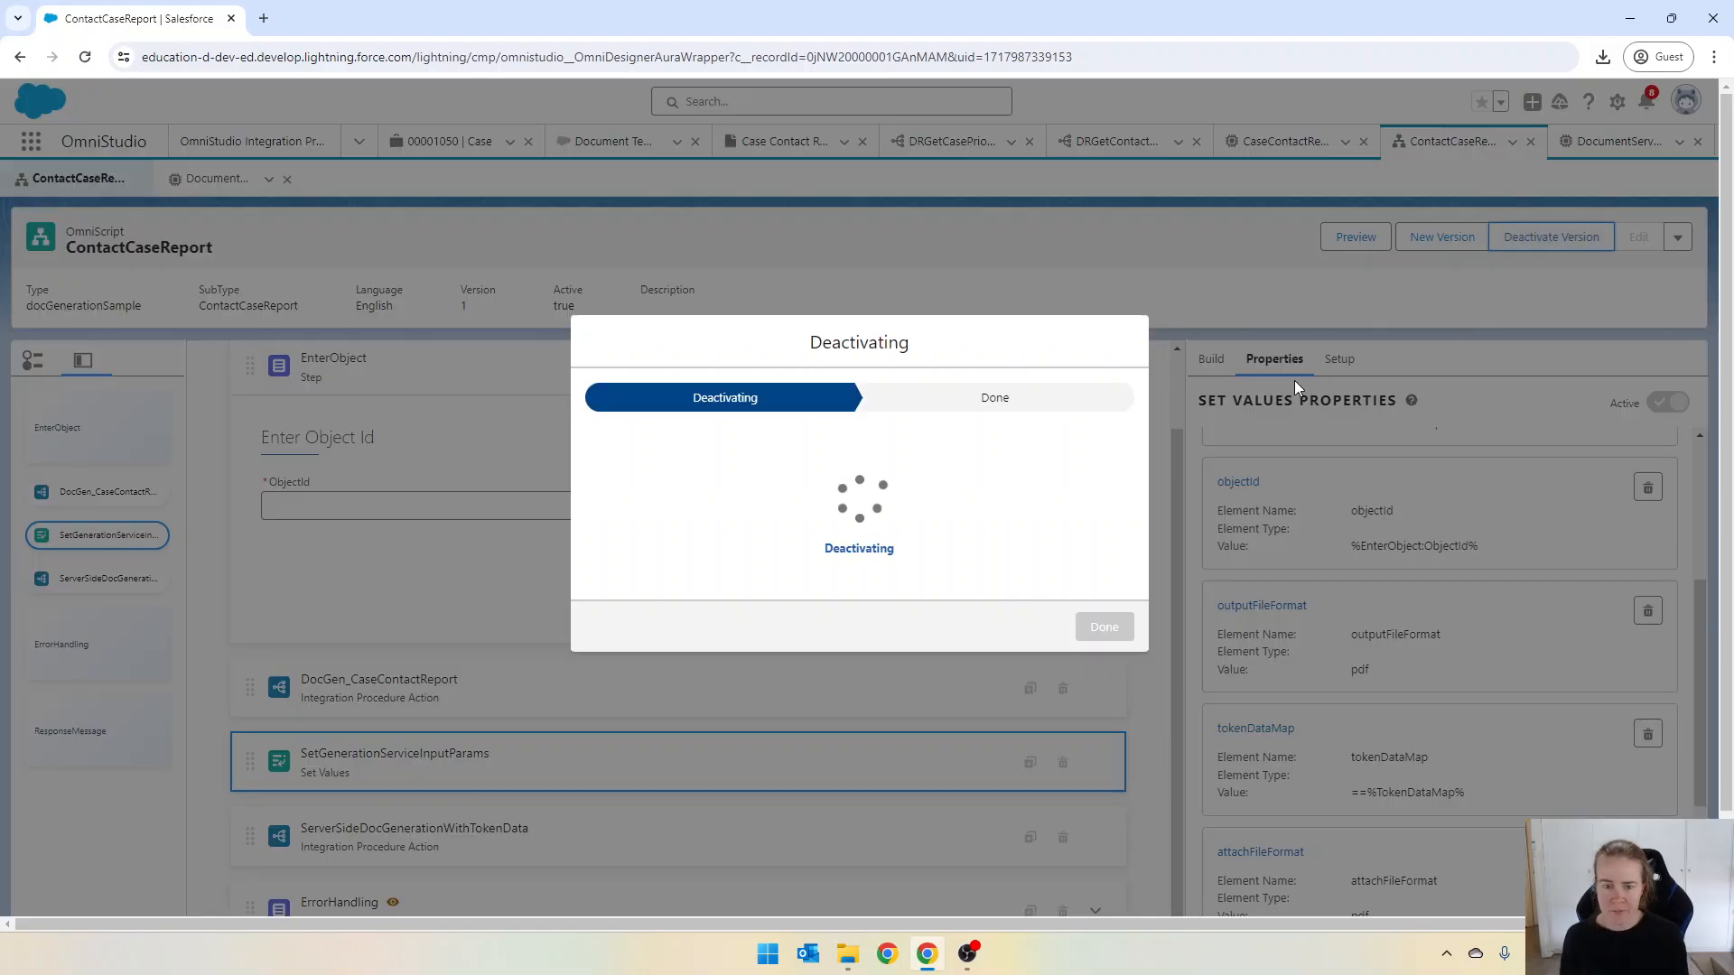
click(1107, 630)
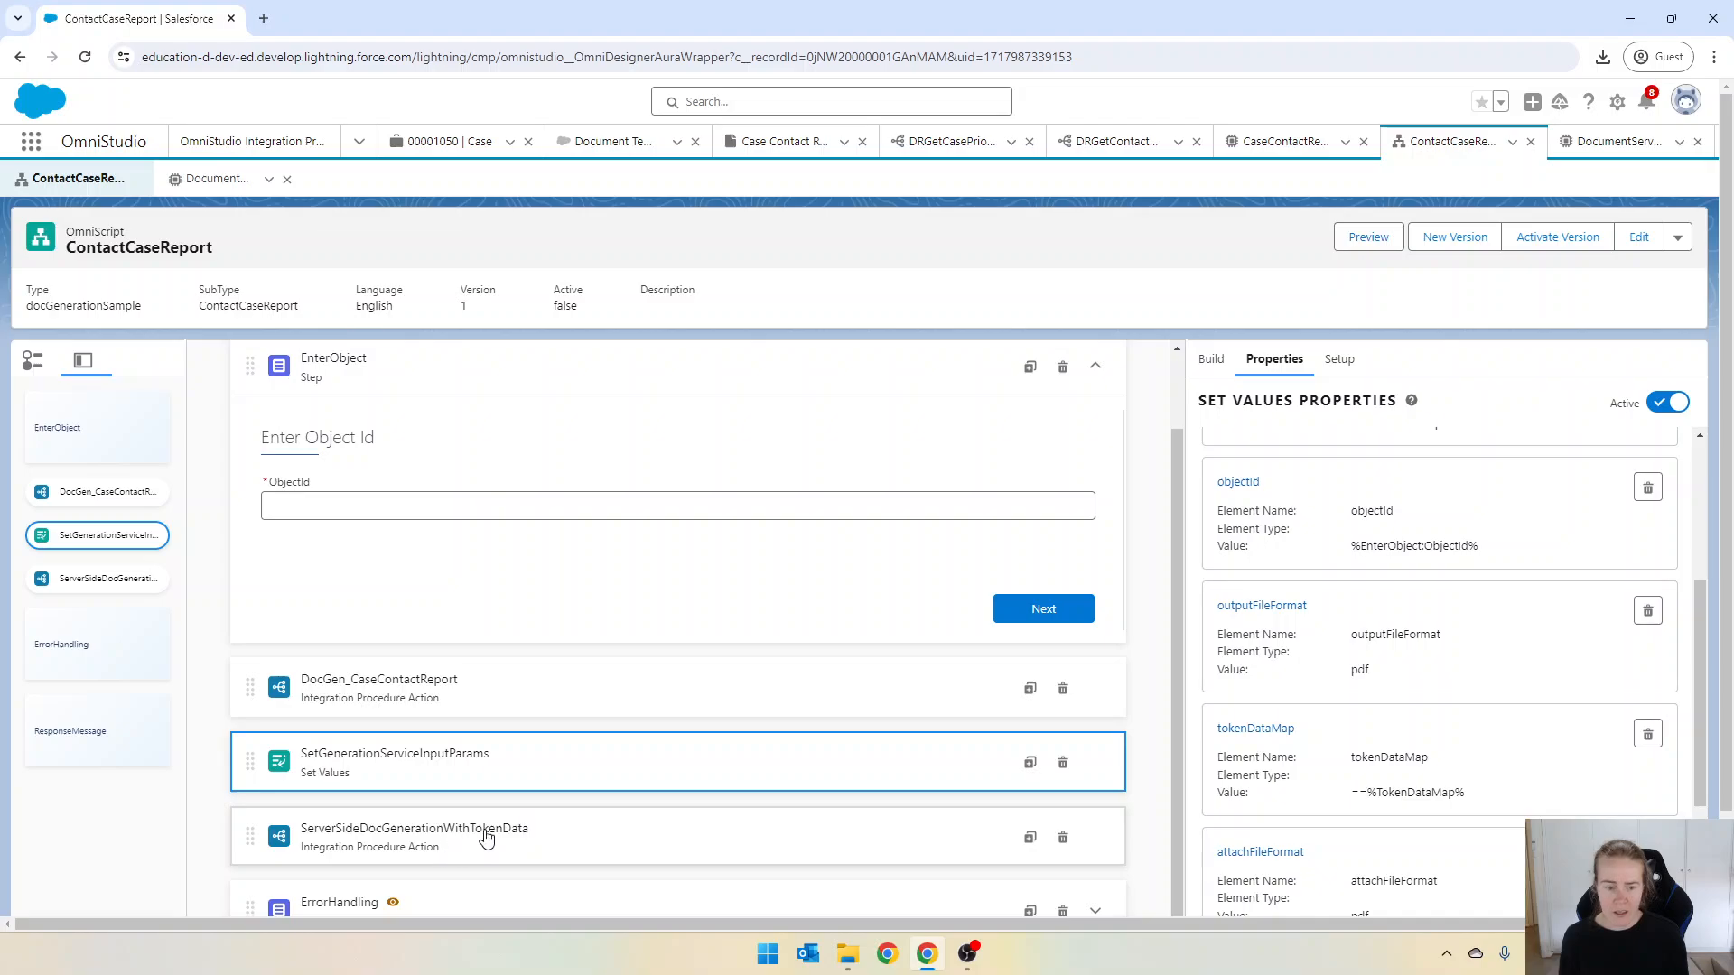
click(486, 838)
scroll(1385, 655, down, 3)
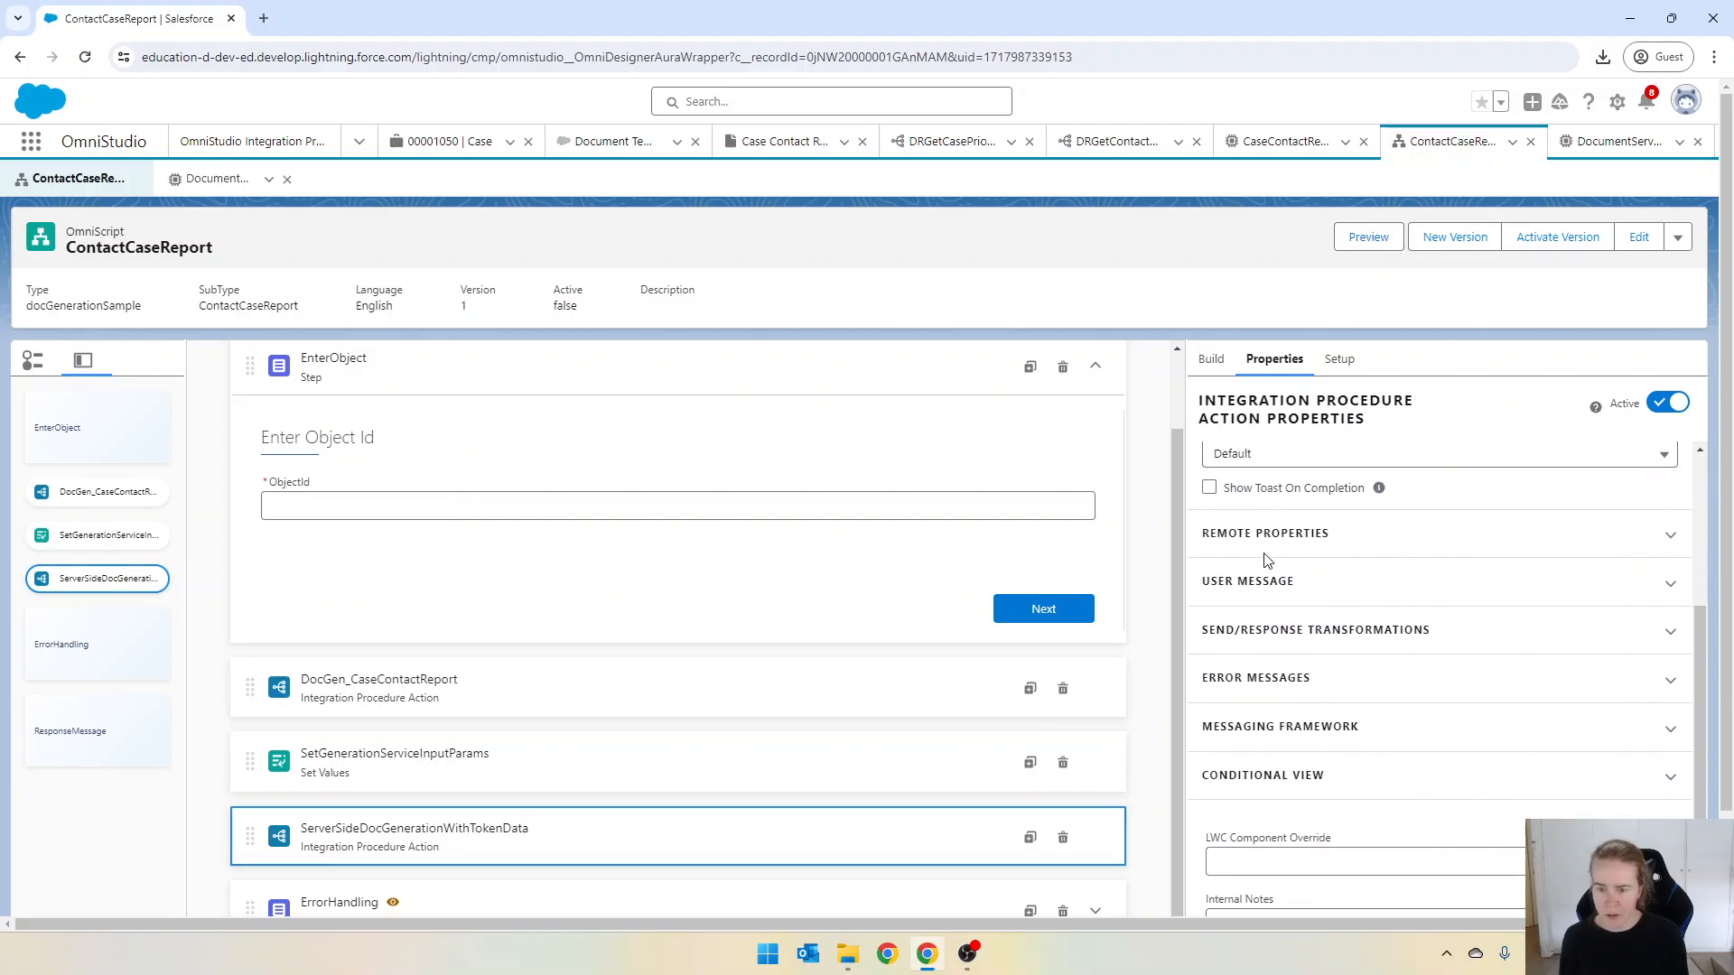
click(1265, 542)
scroll(1268, 569, down, 5)
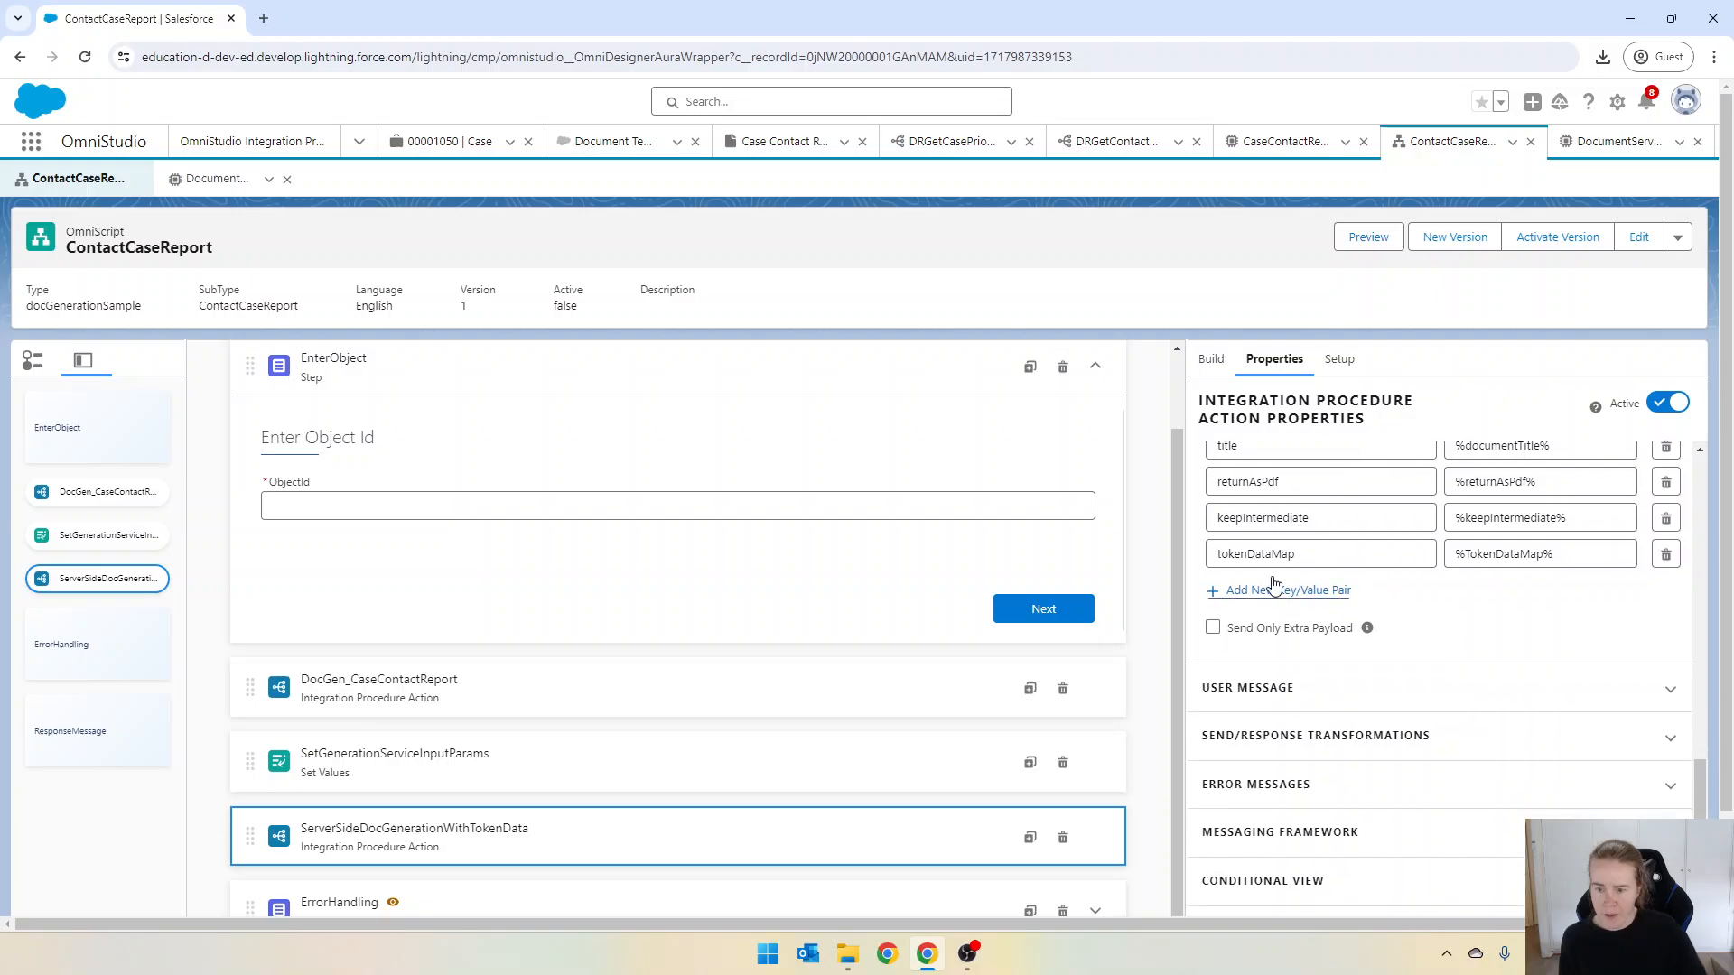
Step: Add the extra payload pair outputFileFormat with value %outputFileFormat% to ServerSideDocGenerationWithTokenData and reactivate the OmniScript version
click(1274, 588)
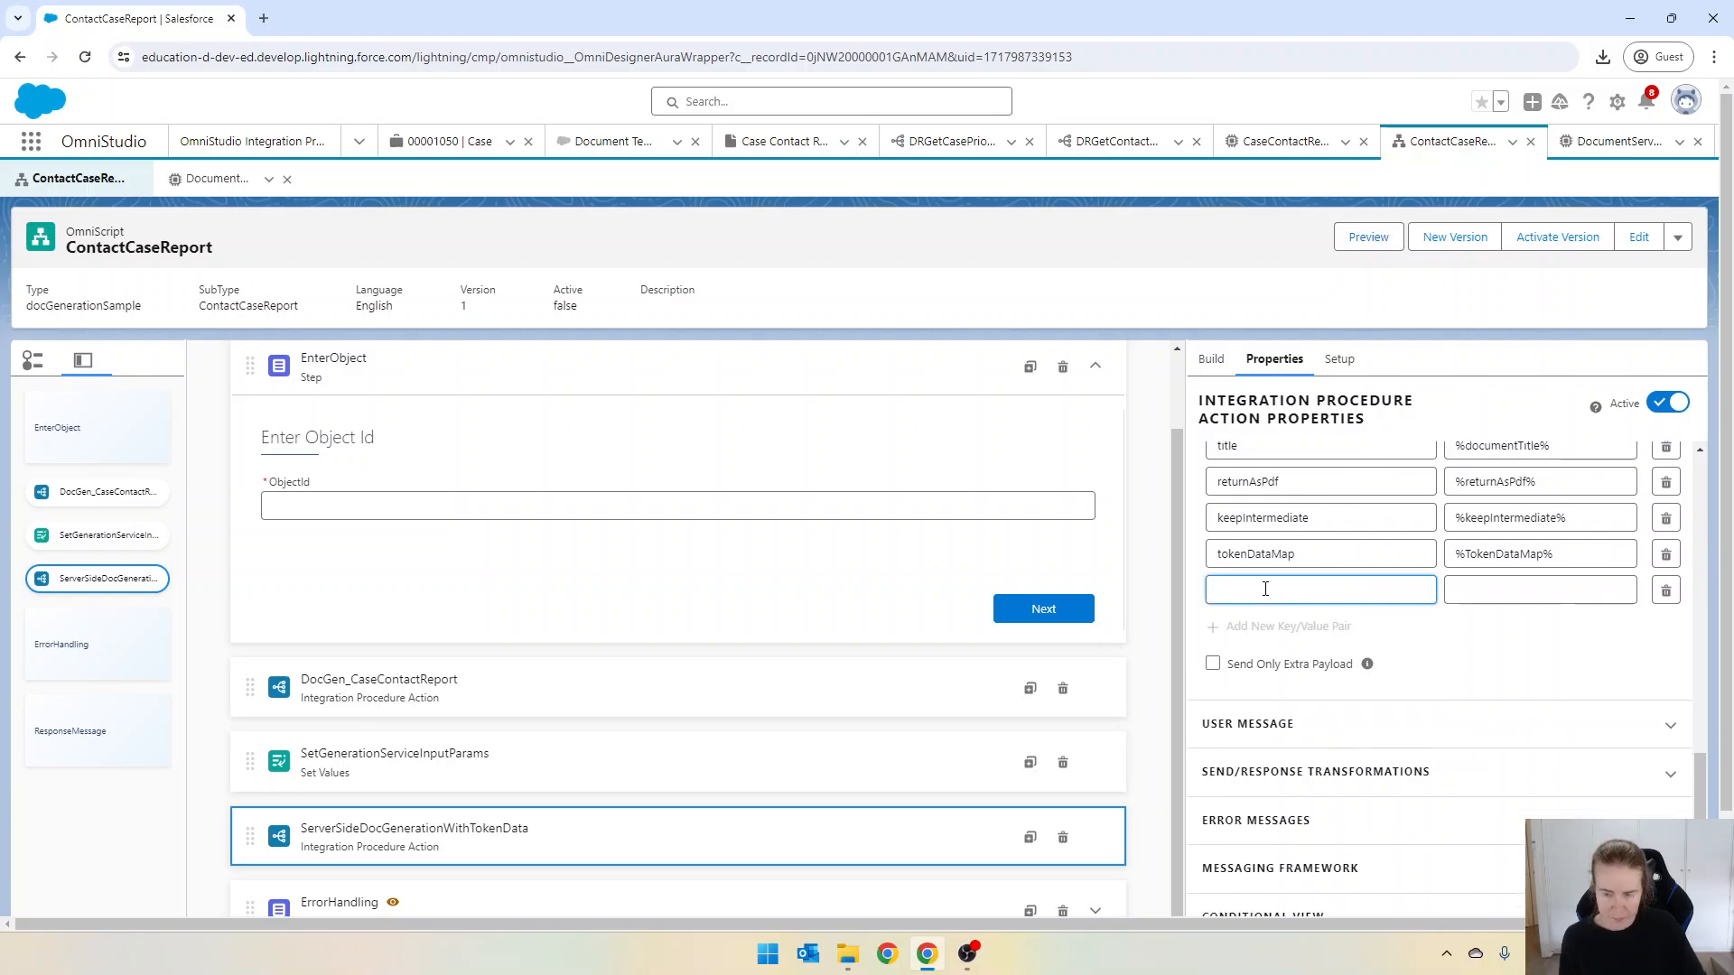
key(ctrl+v)
click(1531, 592)
text(%)
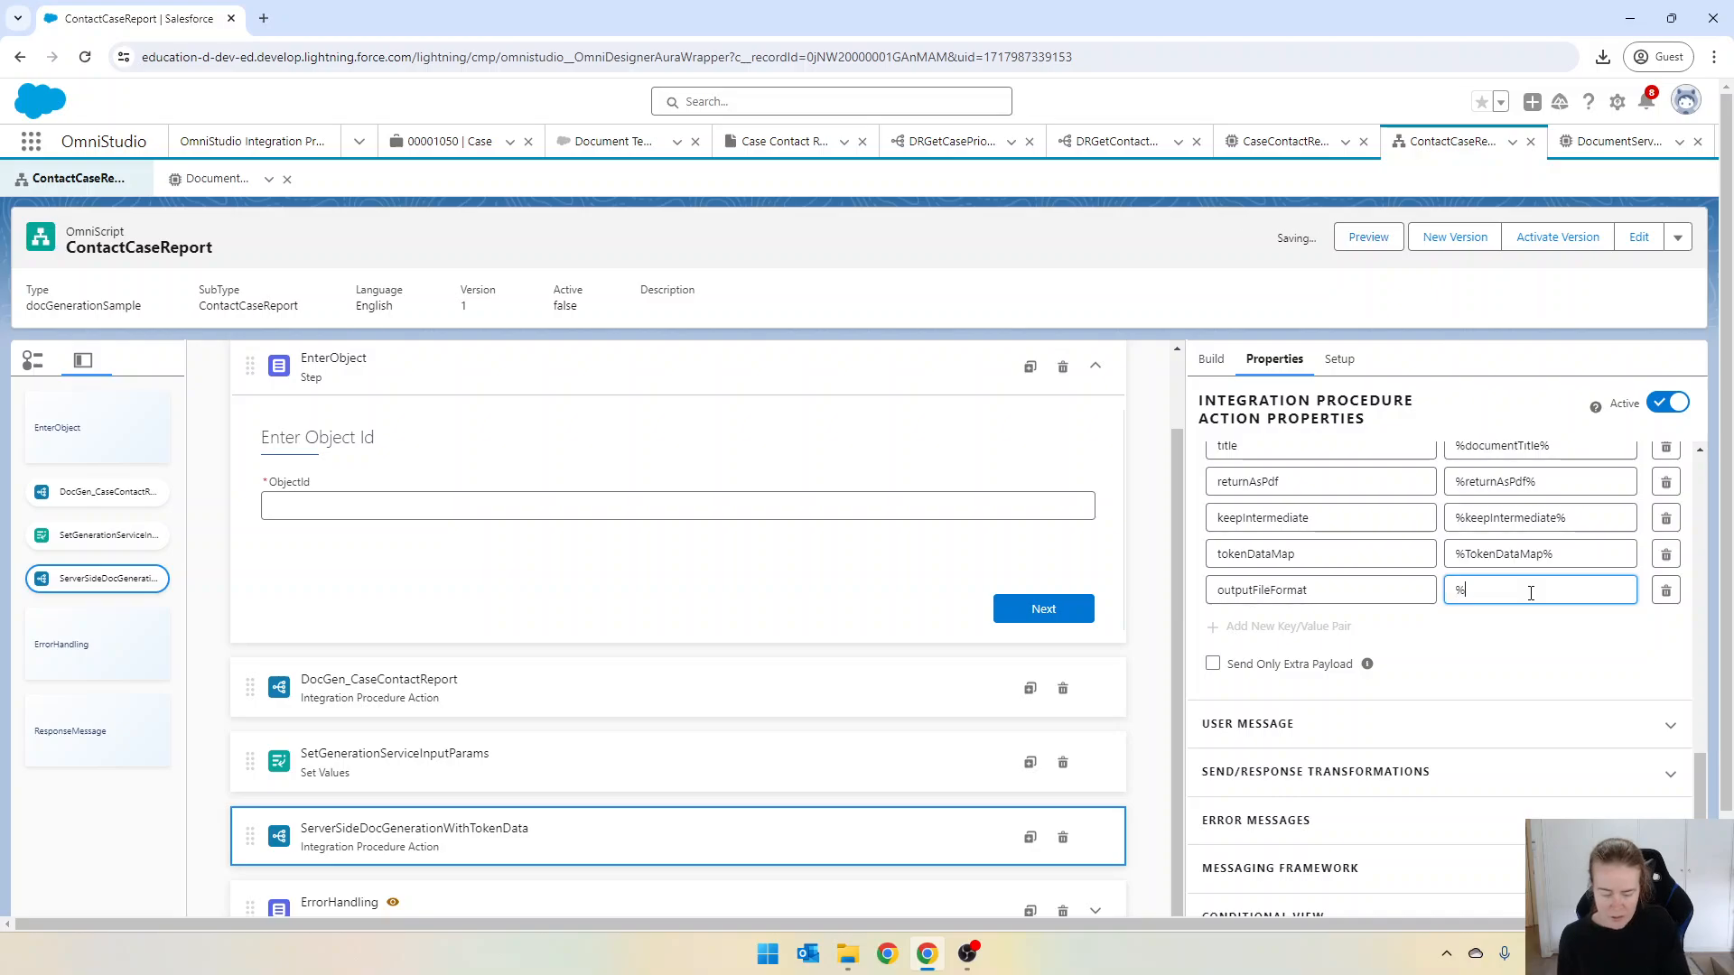
key(ctrl+v)
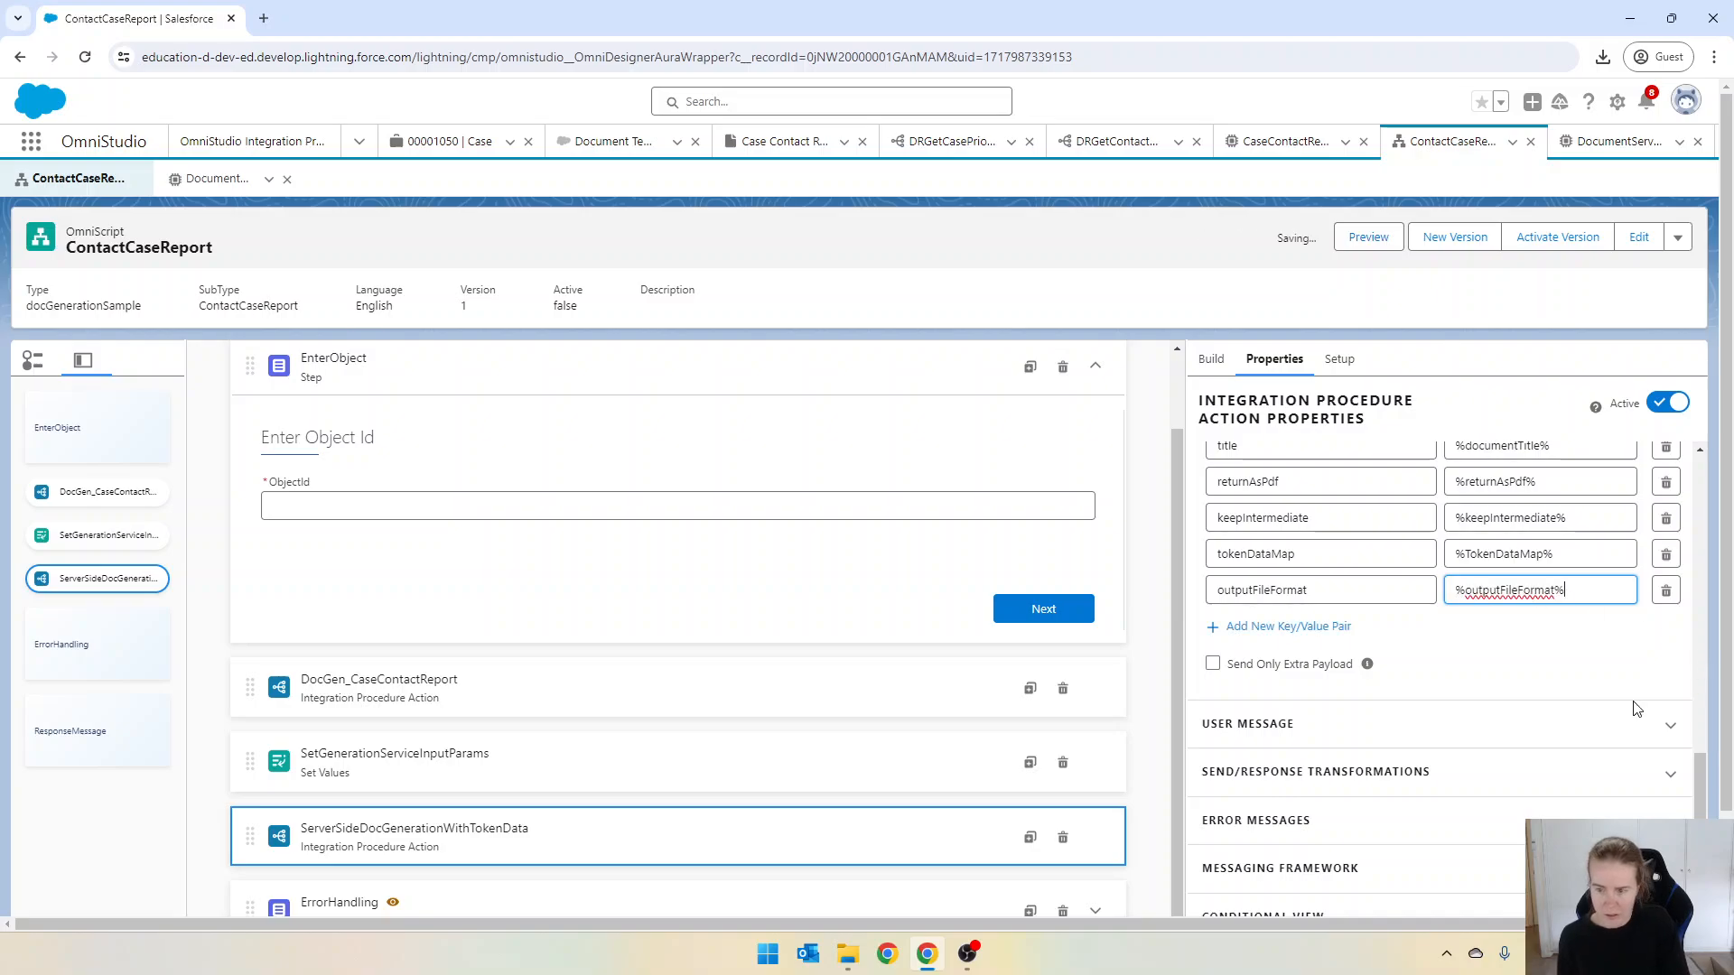
text(%)
click(1549, 240)
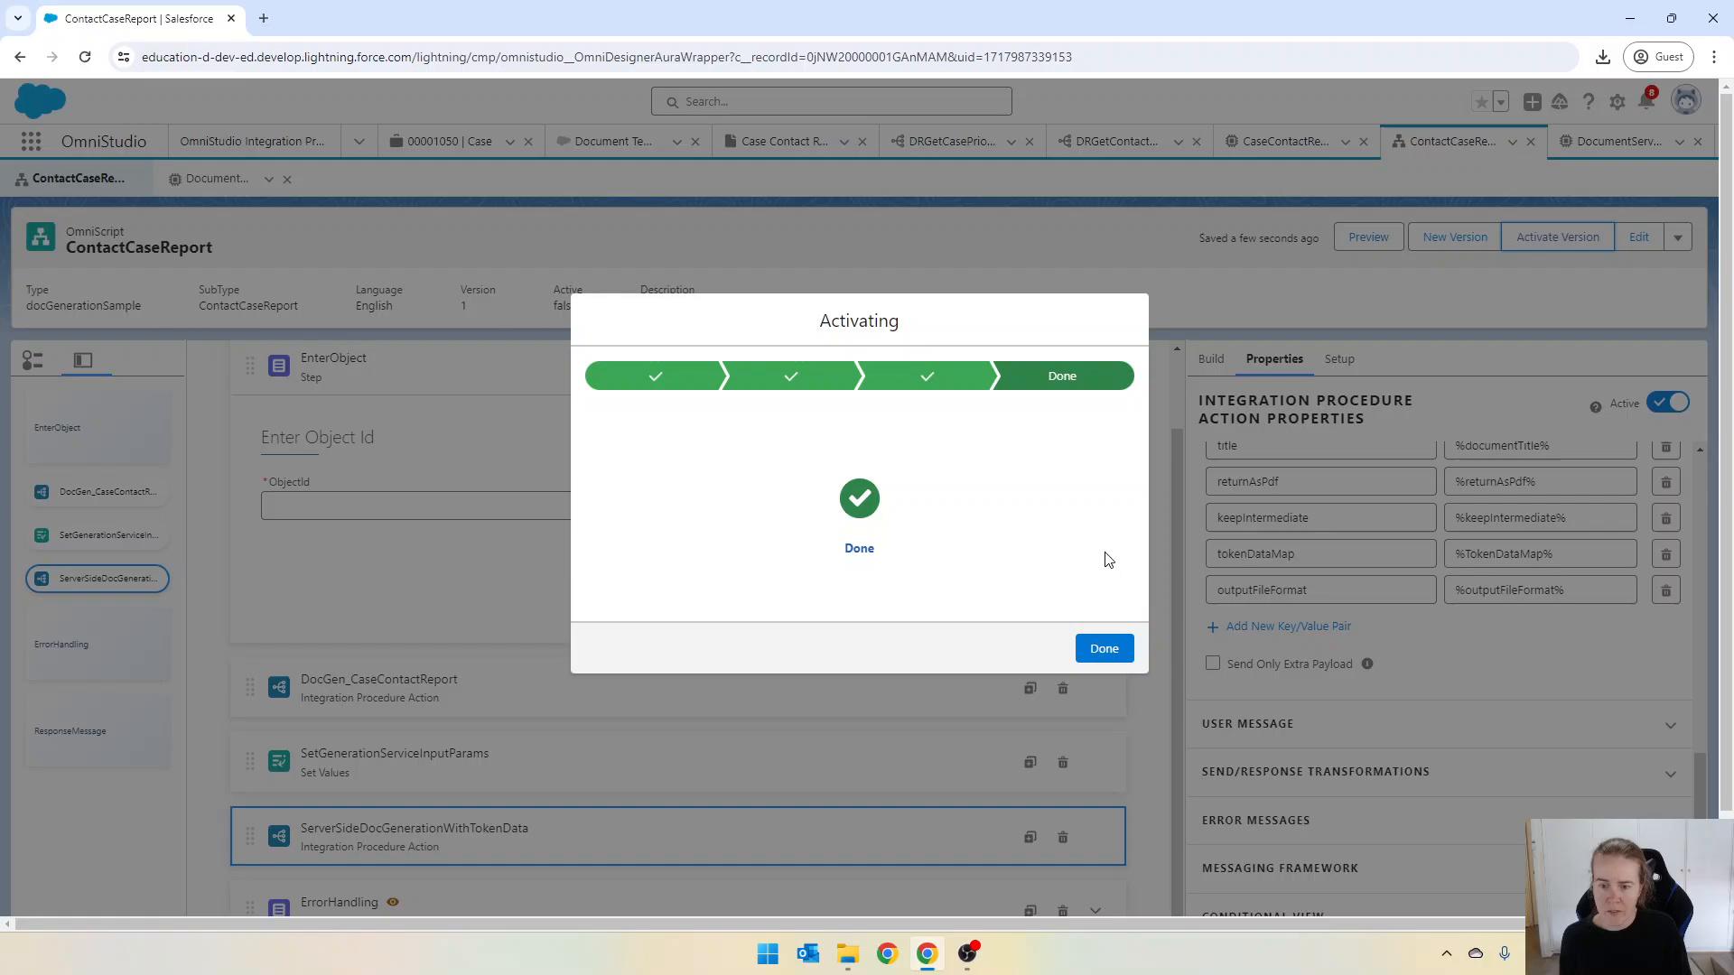
click(1095, 652)
Step: Return to the DocumentServiceGateway_DocGenerationWithTokenData integration procedure and deactivate its version 2
click(210, 179)
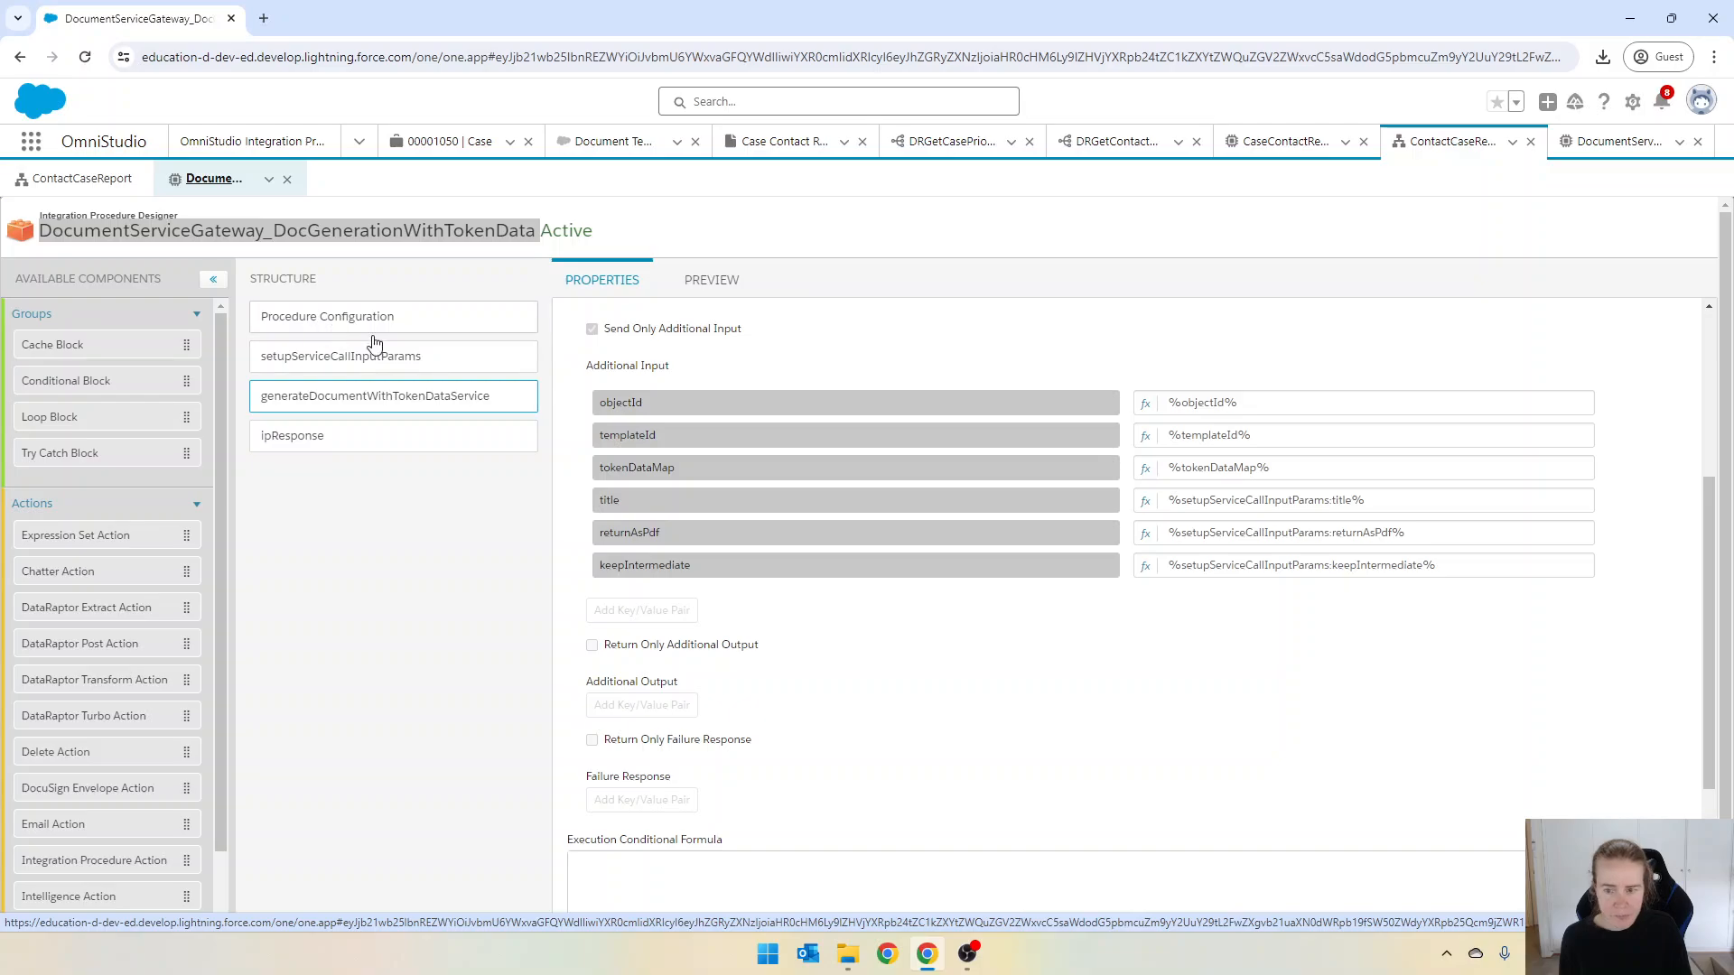
scroll(826, 551, up, 2)
scroll(623, 686, up, 5)
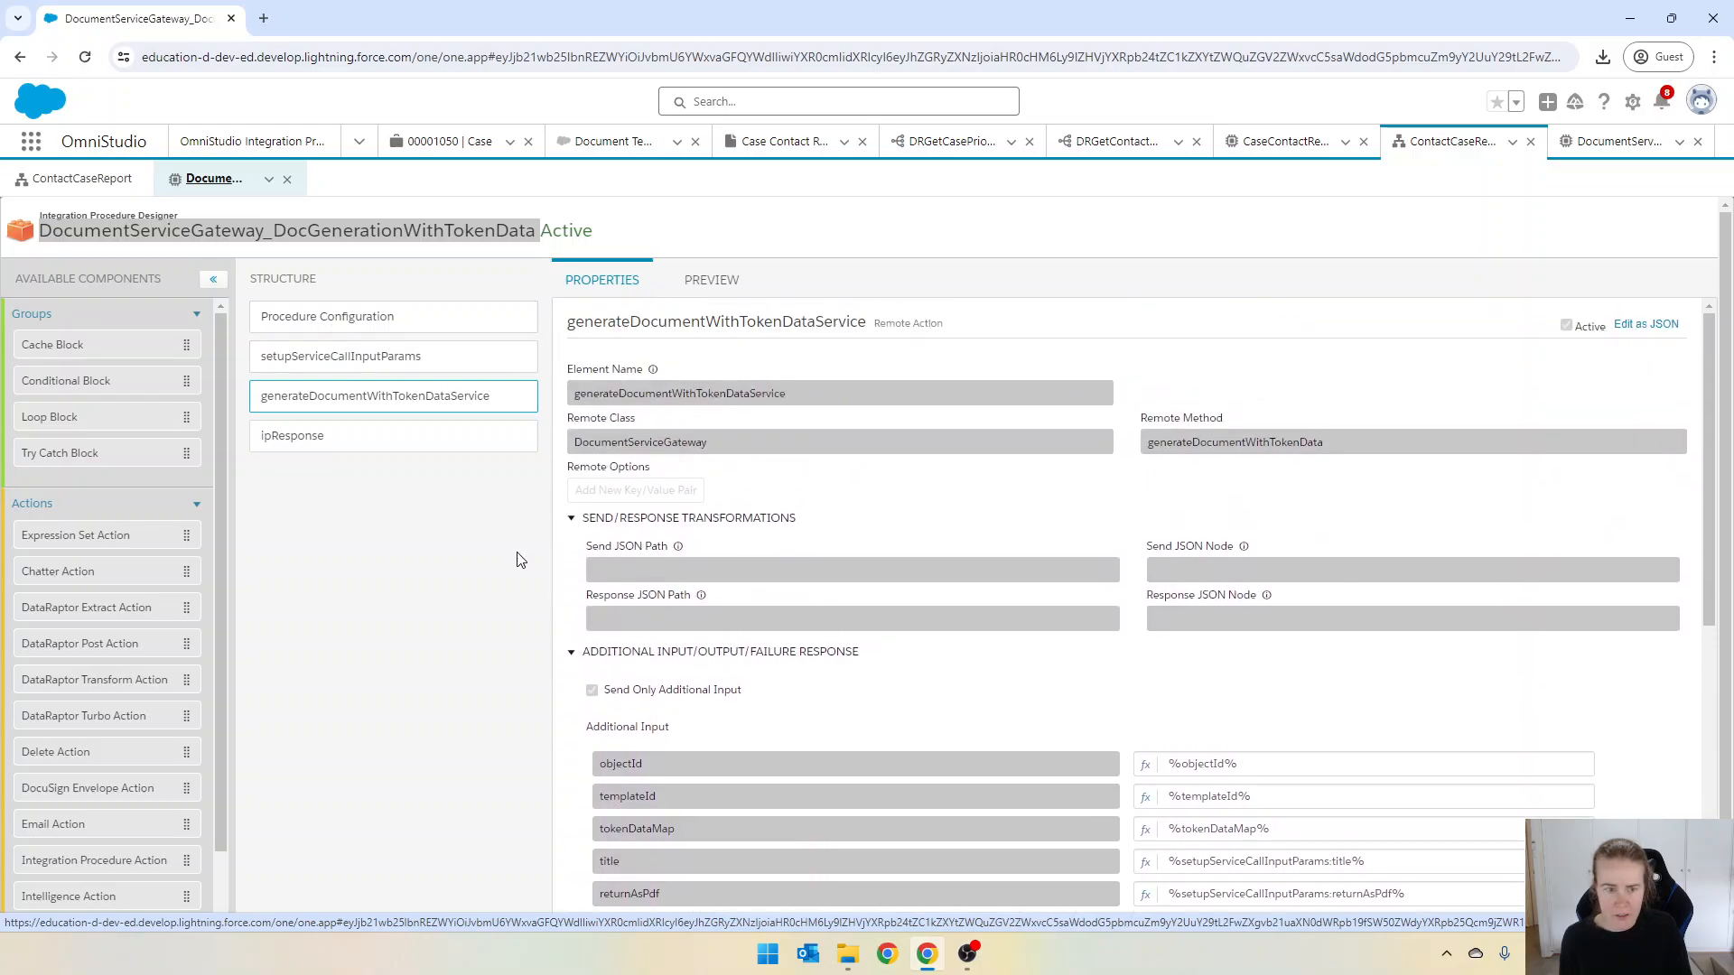
click(349, 315)
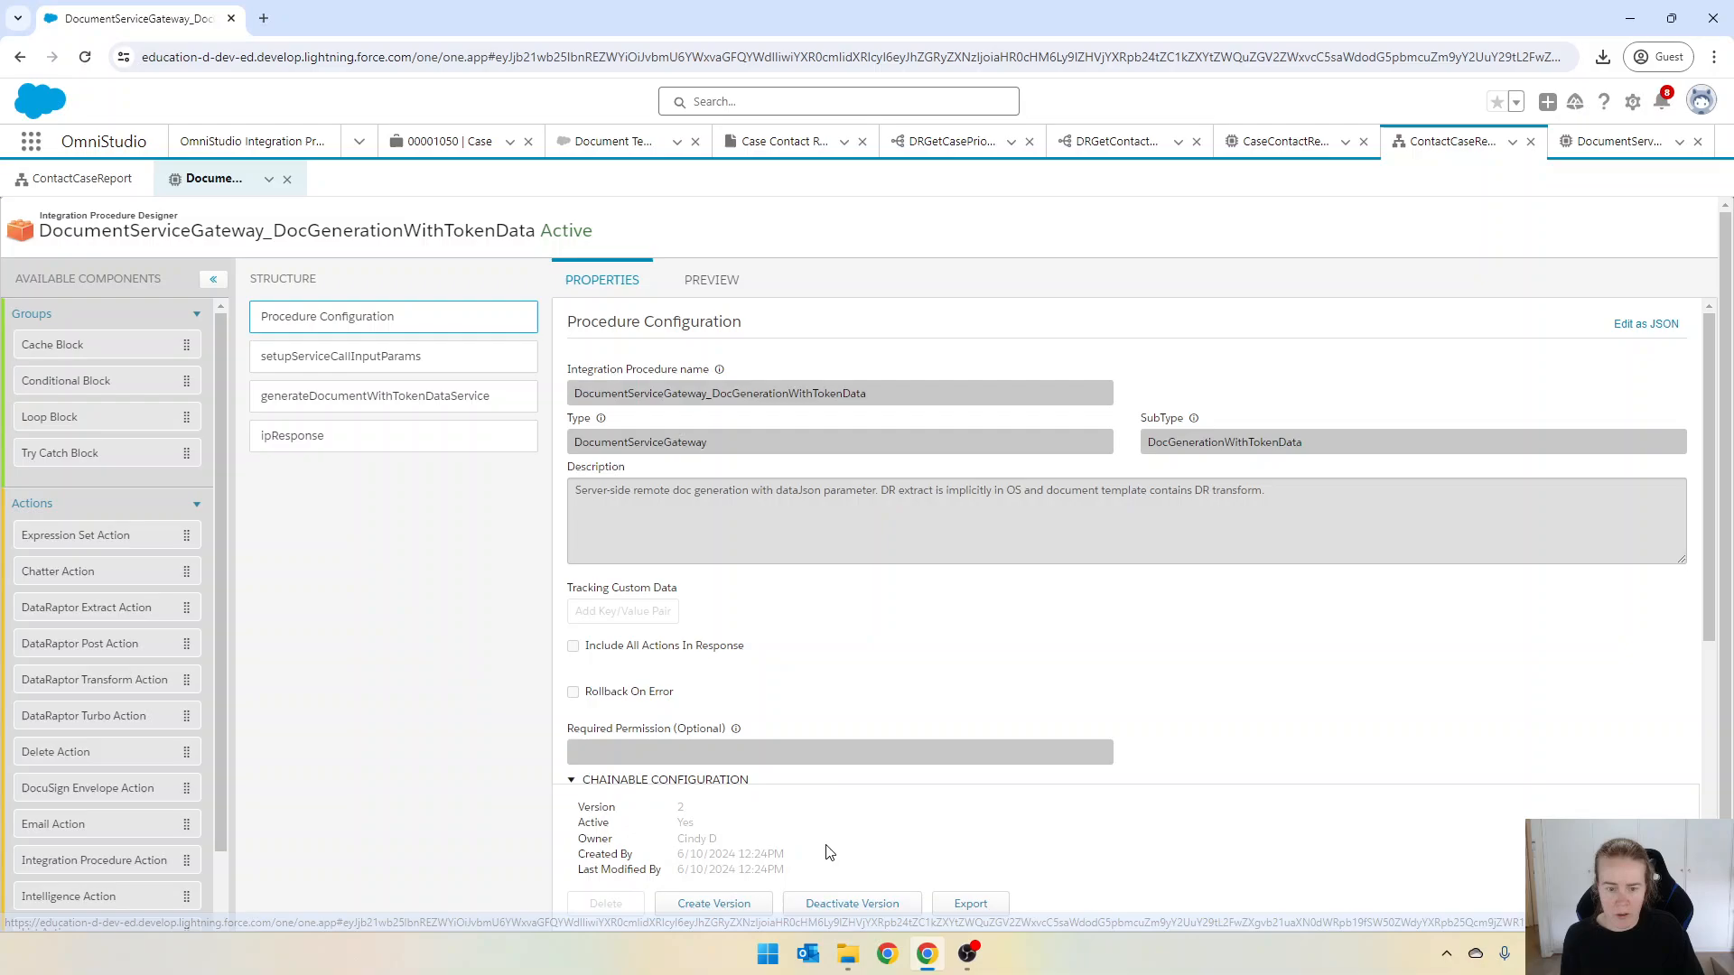
click(826, 903)
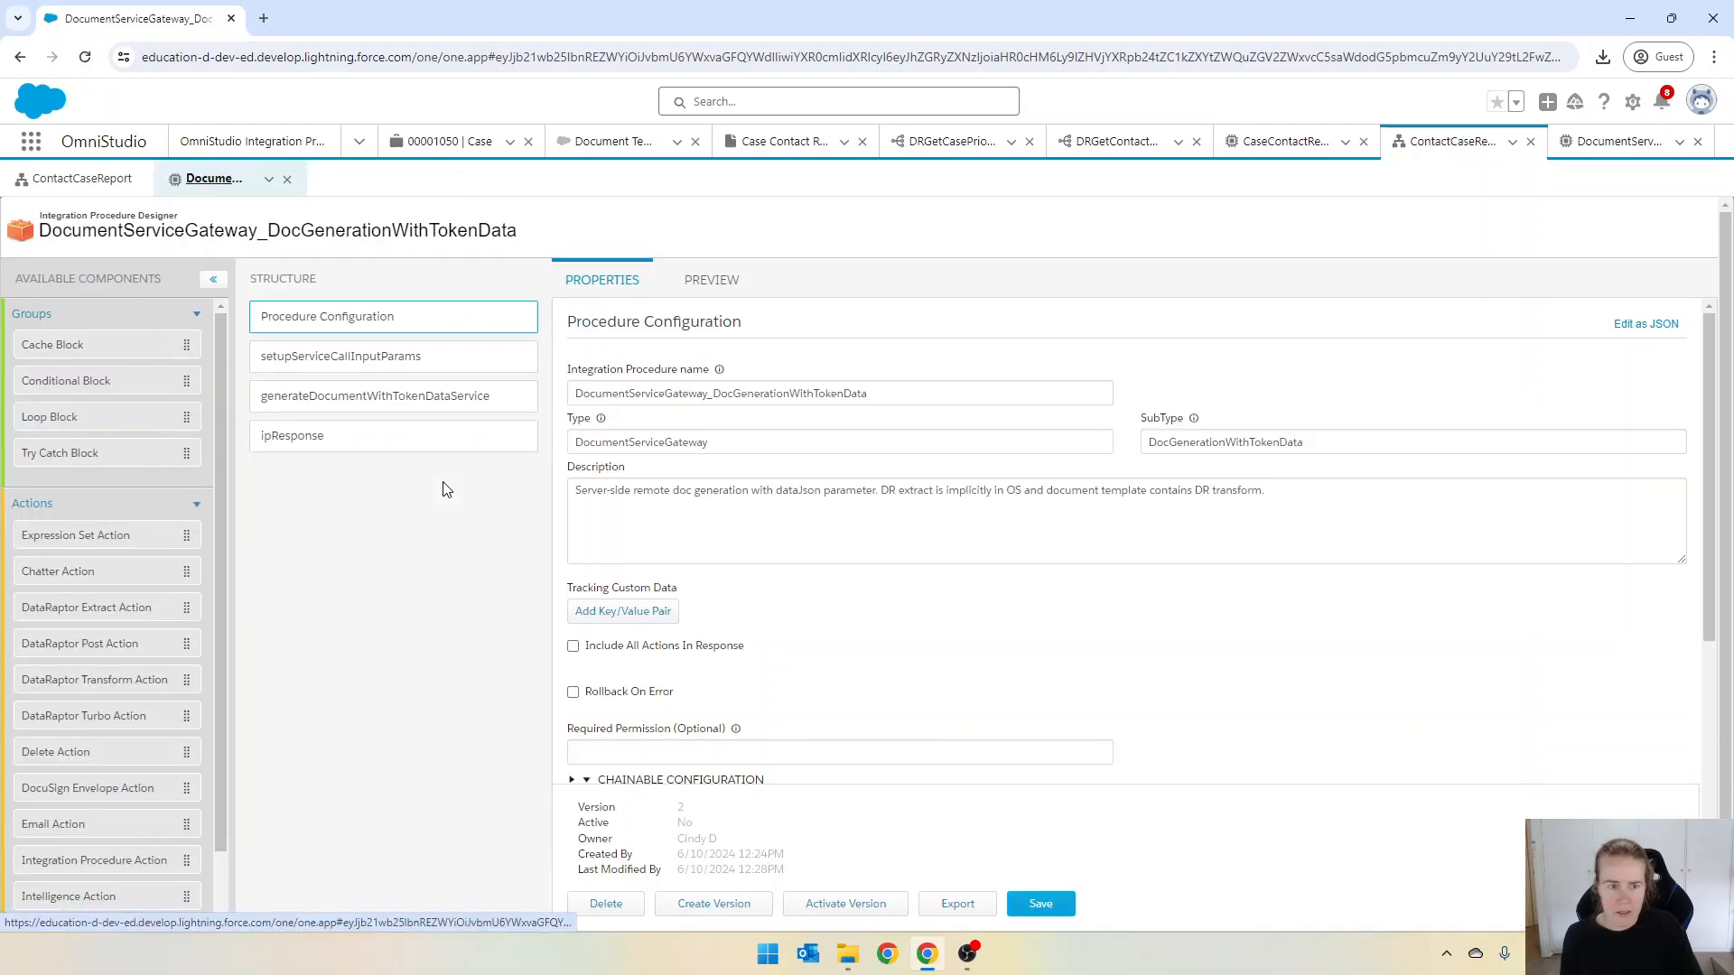
Step: Add the additional input outputFileFormat with value %outputFileFormat% to generateDocumentWithTokenDataService and reactivate the procedure version
click(329, 397)
scroll(723, 718, down, 4)
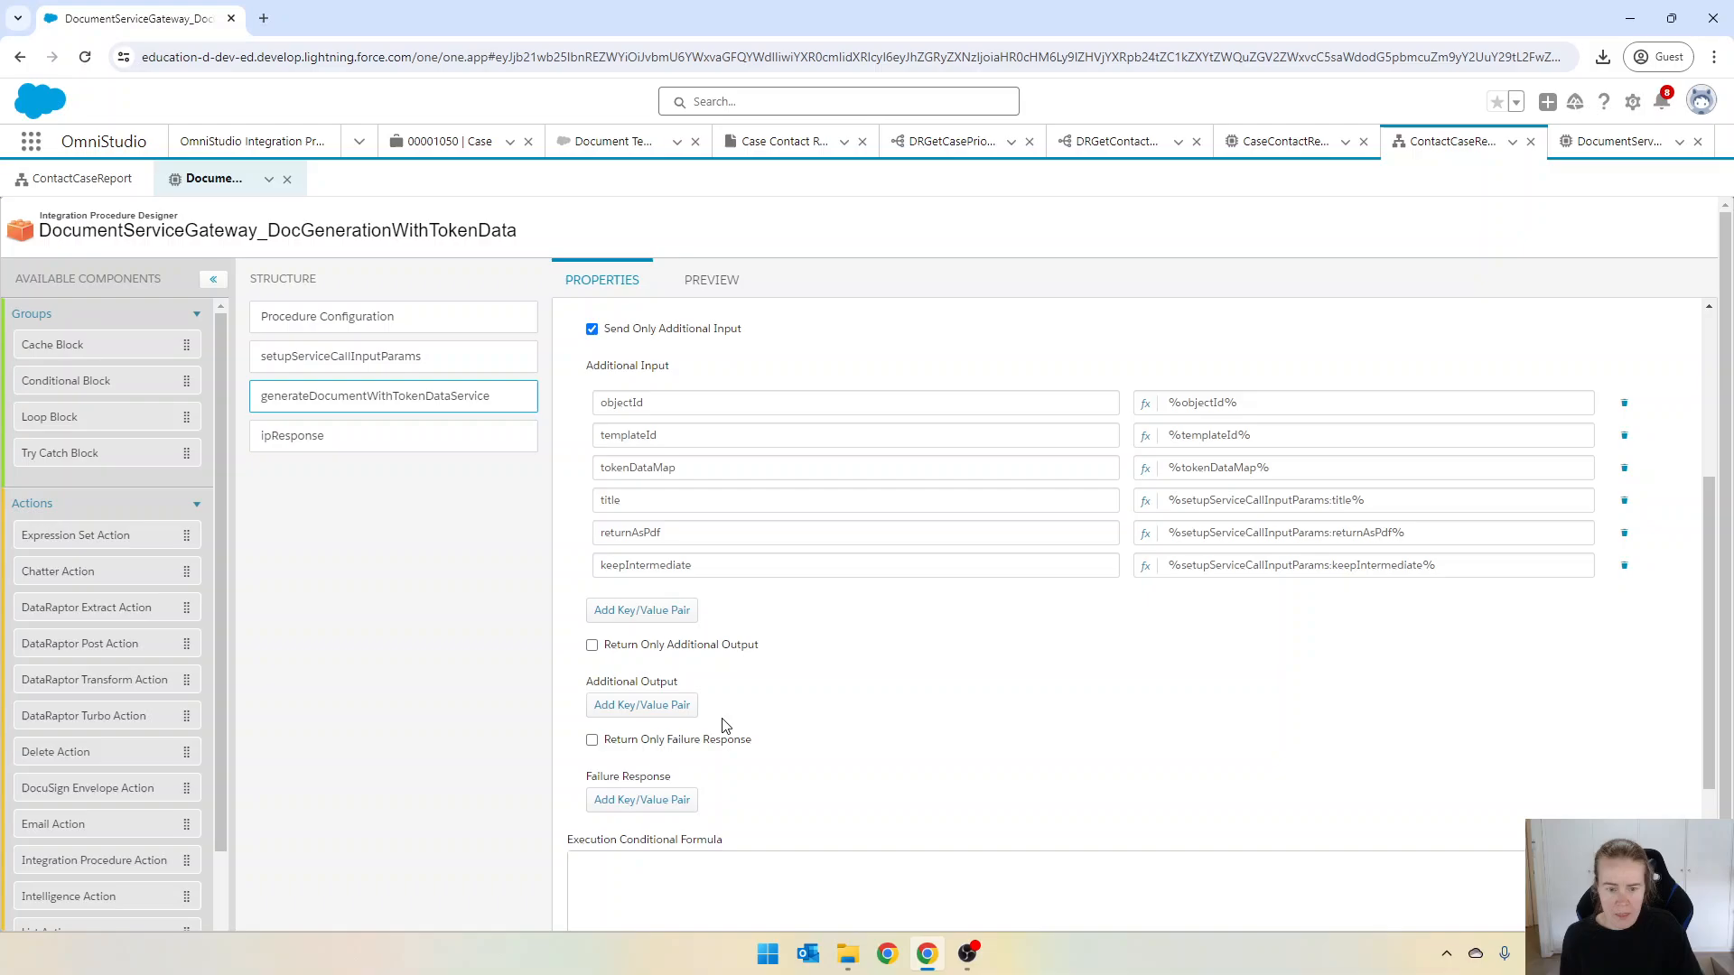
click(648, 612)
click(671, 598)
key(ctrl+v)
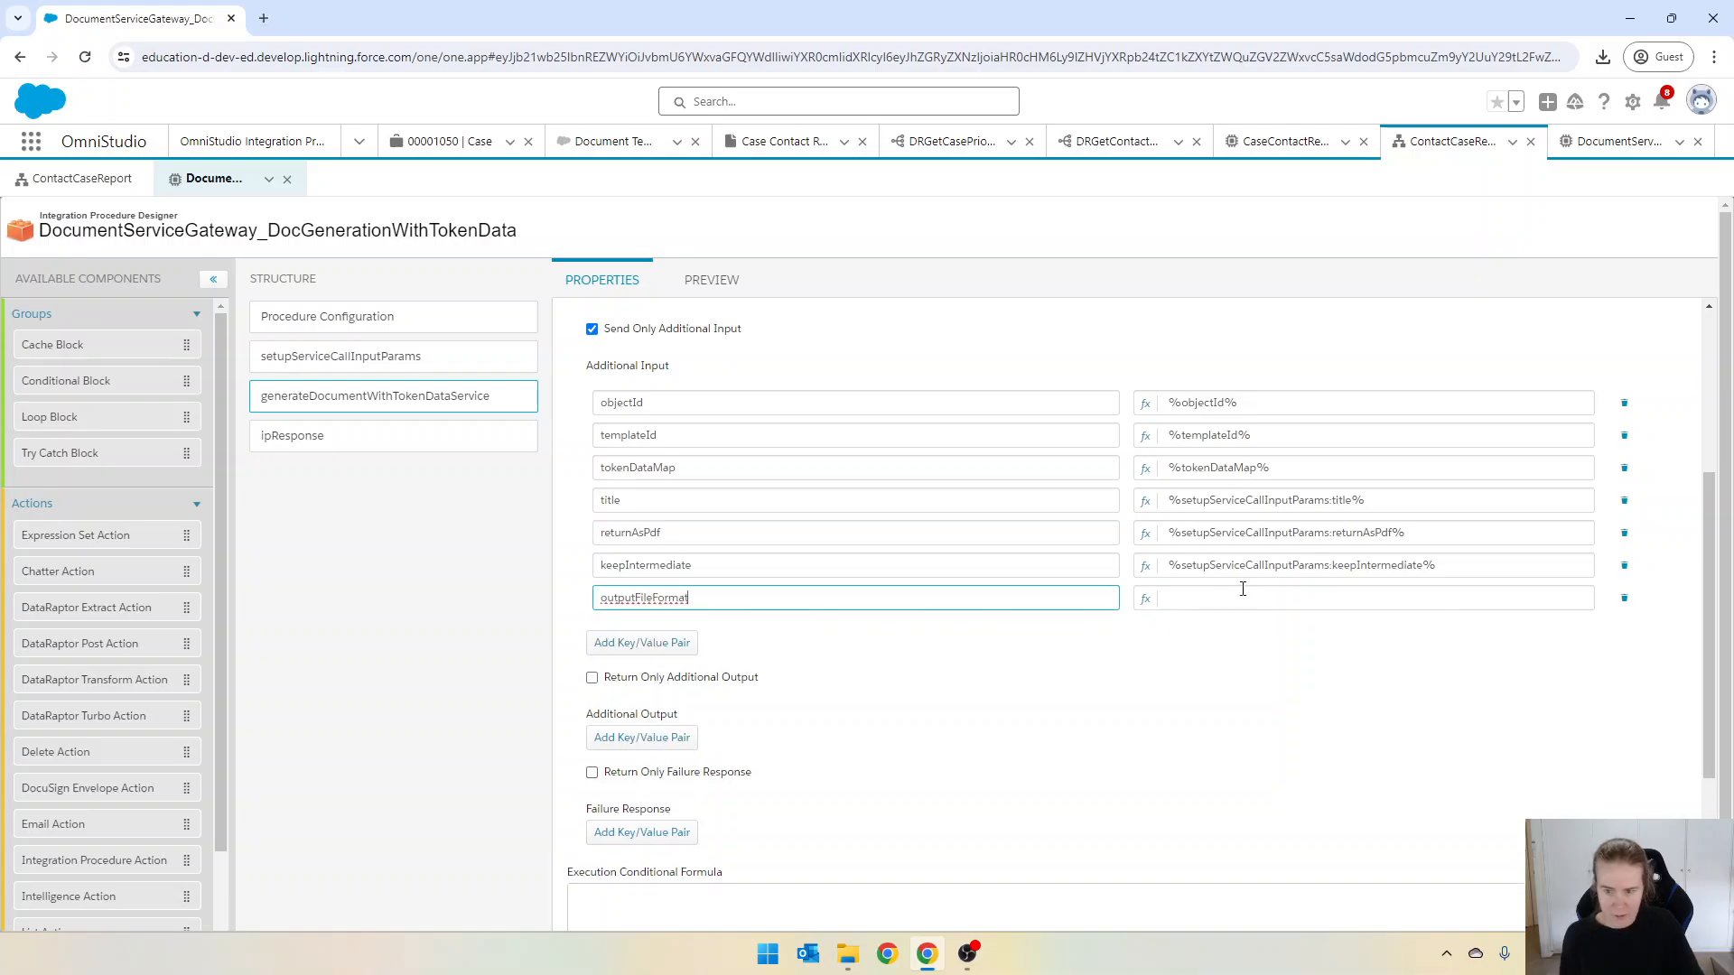
click(1246, 593)
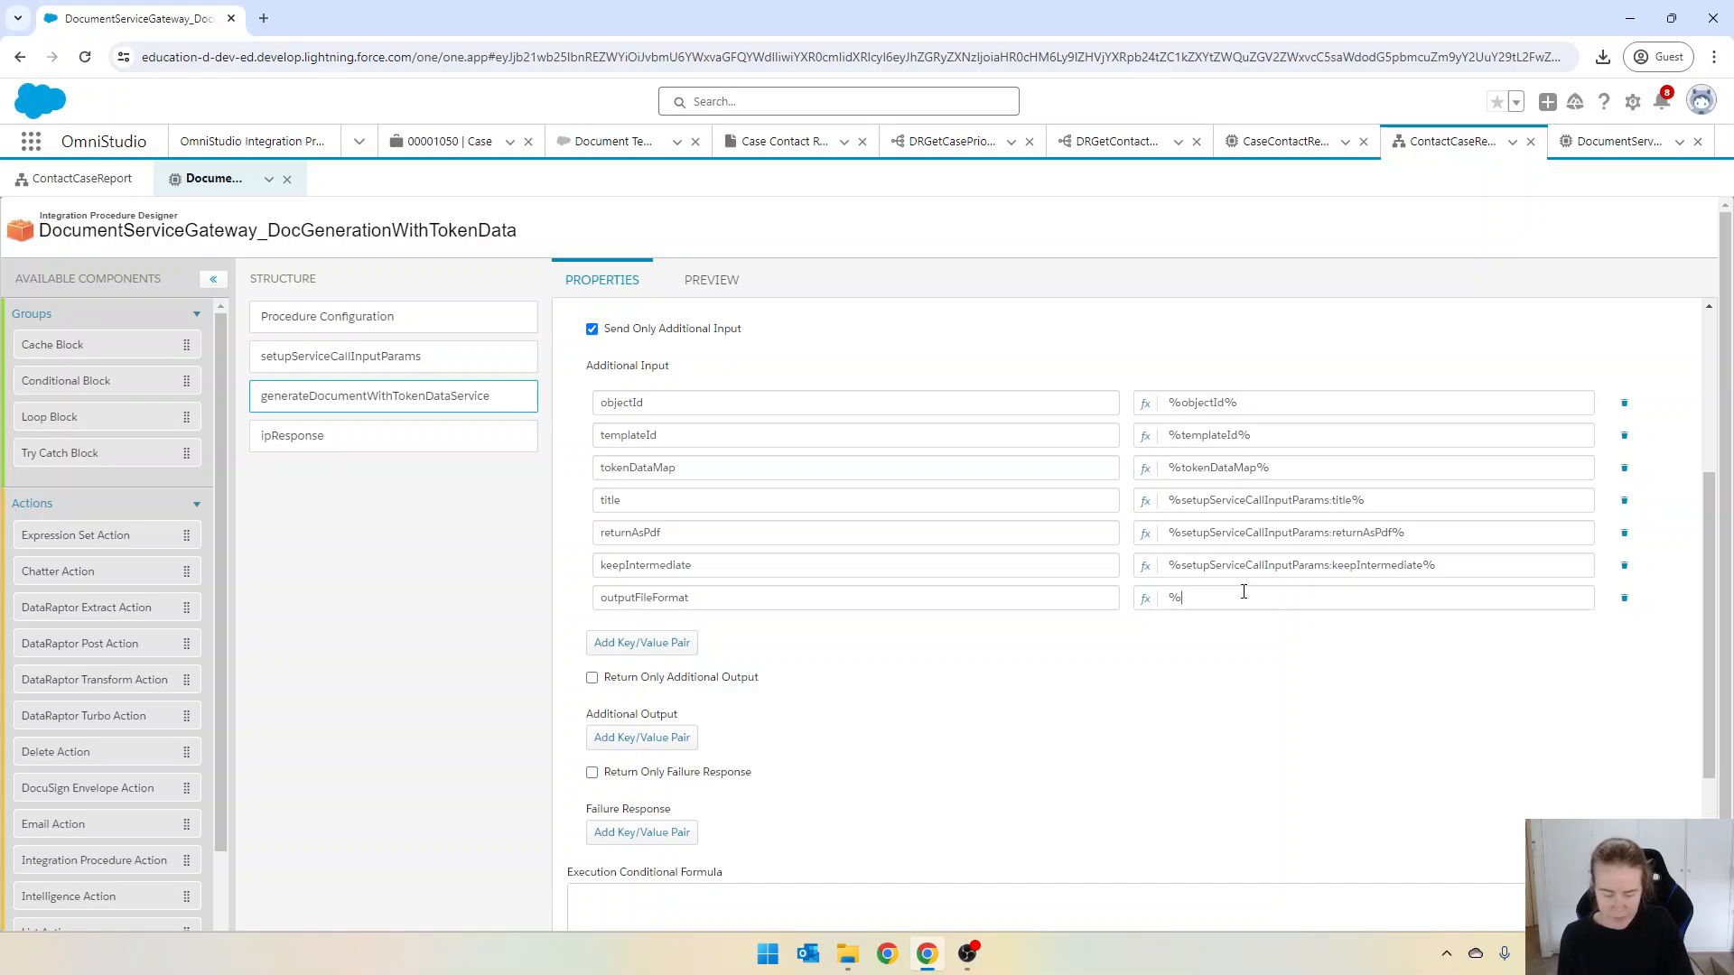
key(ctrl+v)
click(1340, 719)
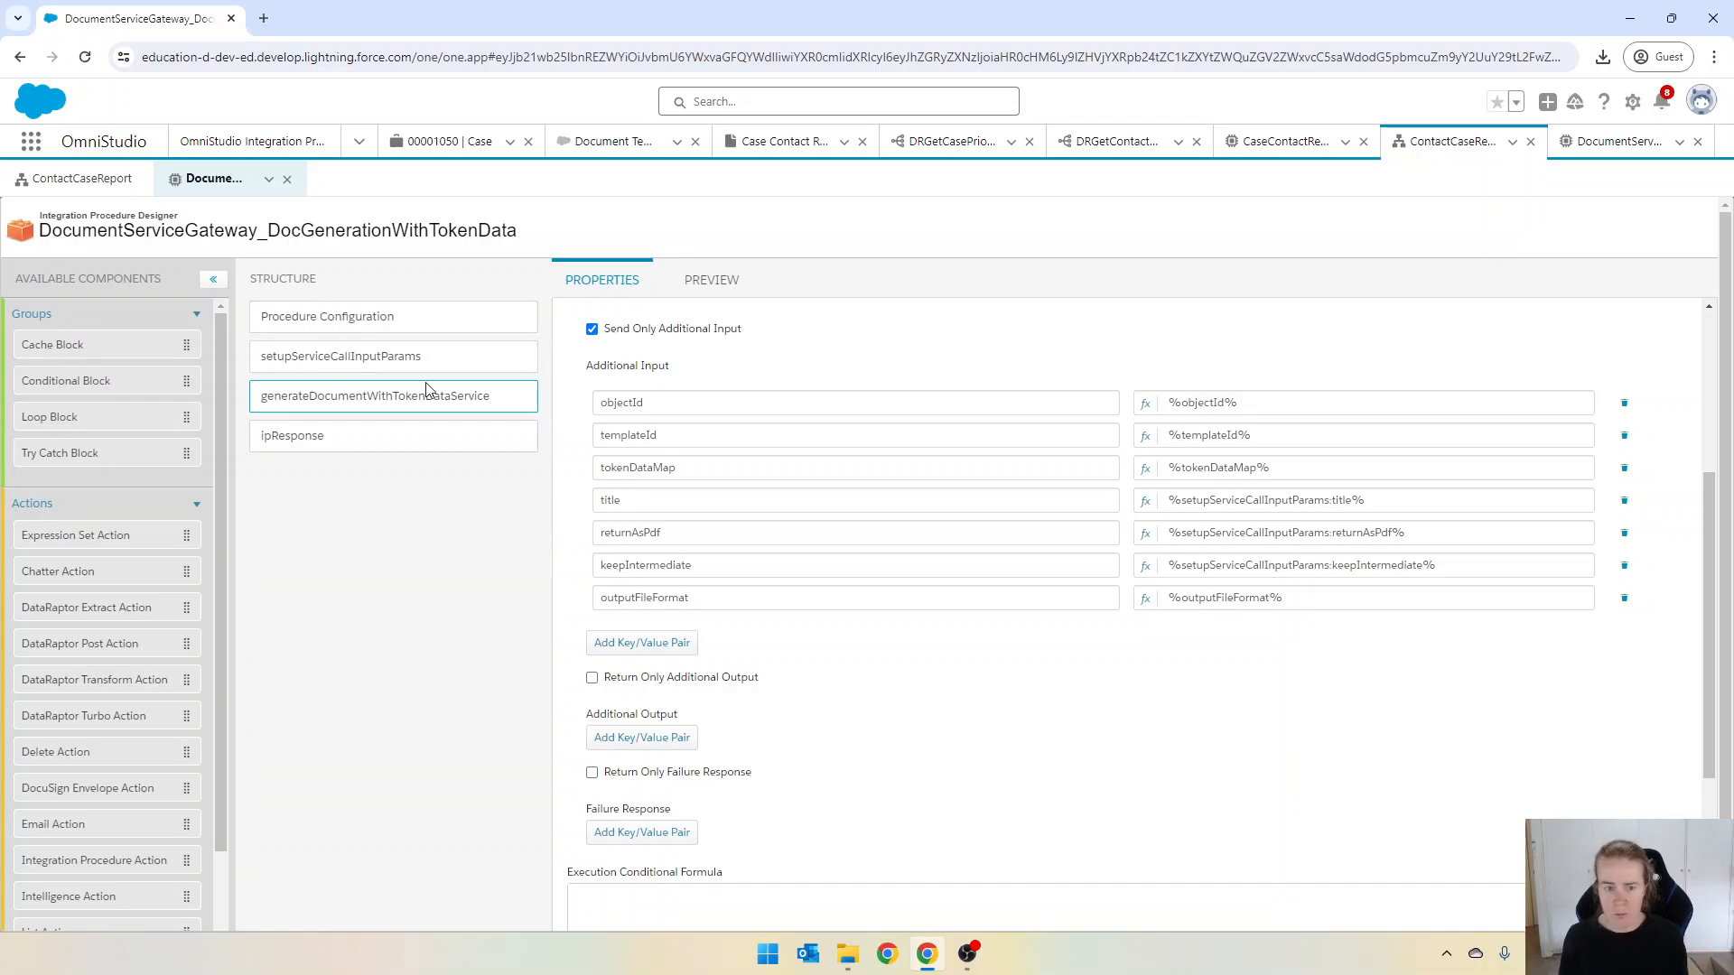
click(323, 316)
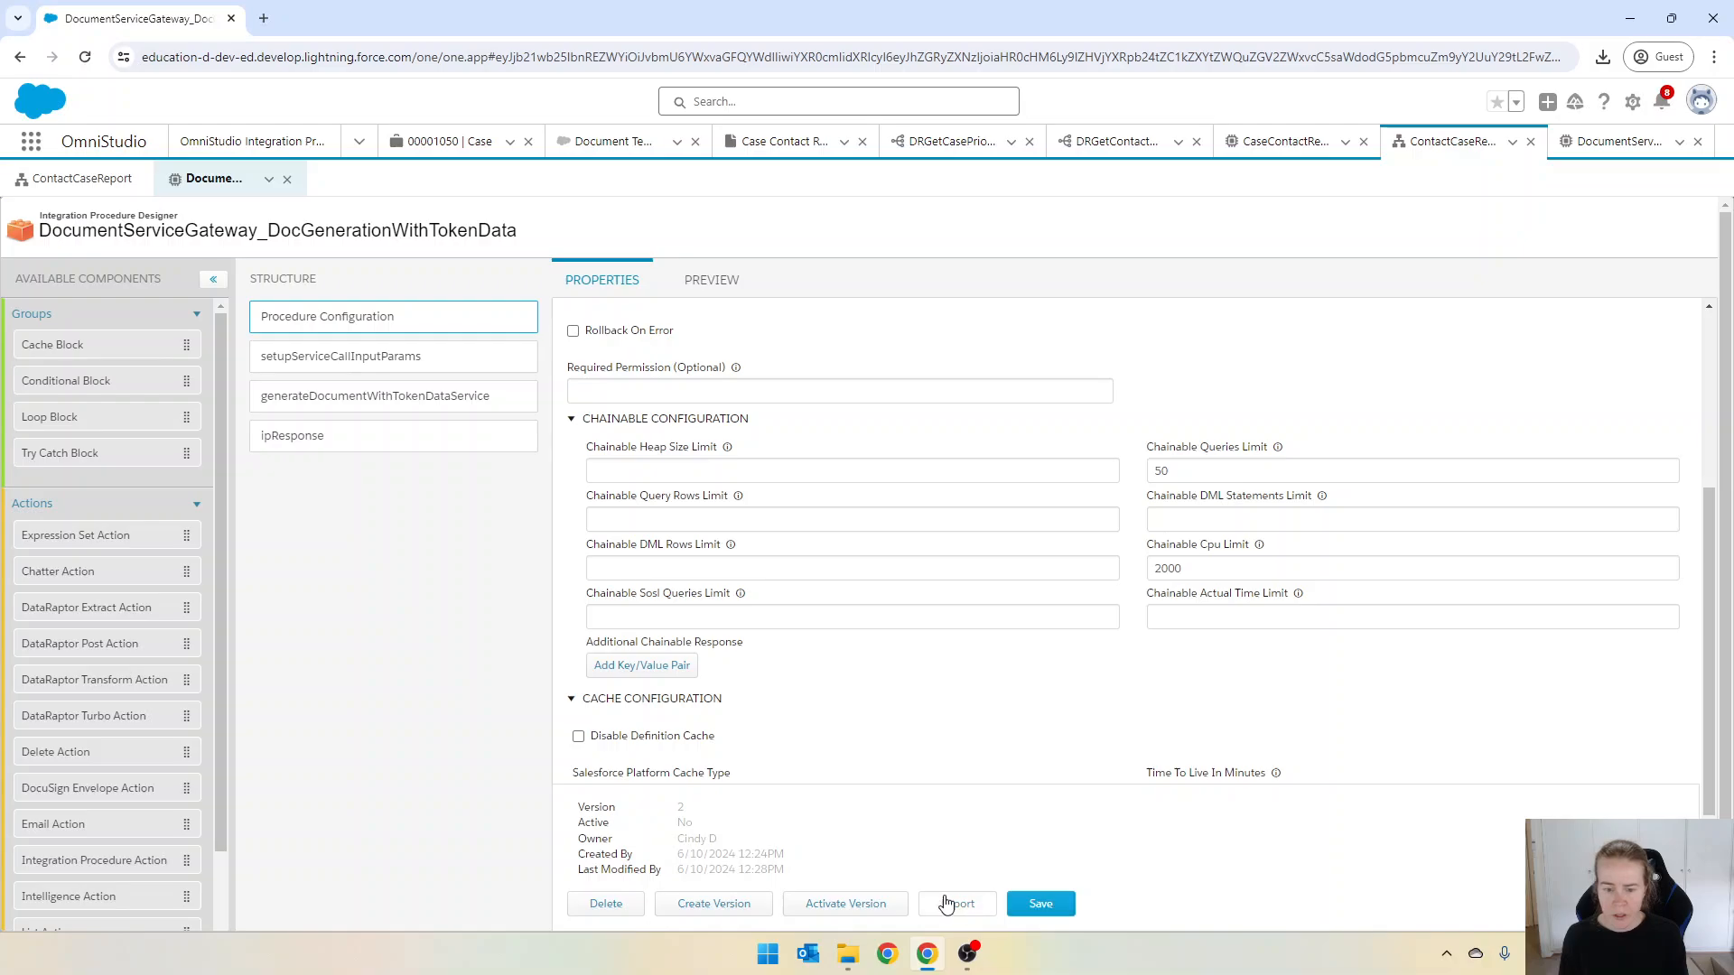
click(854, 910)
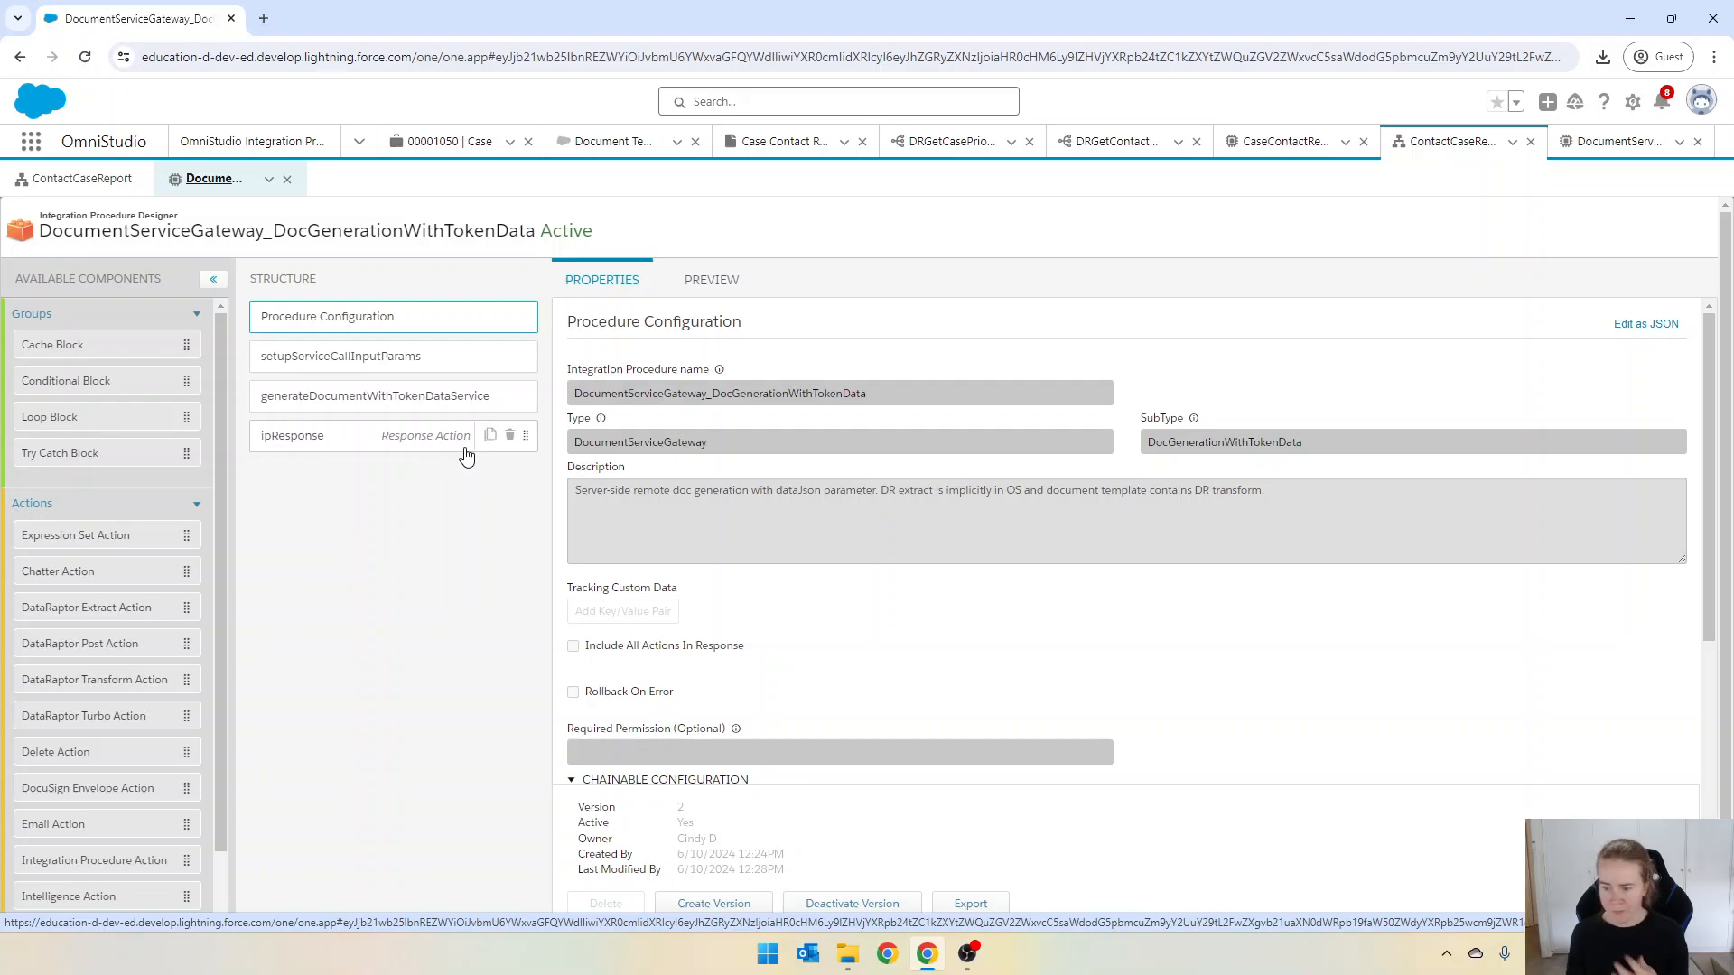
Step: Copy the contact's record ID from the address of the contact page opened under case 00001050
click(63, 182)
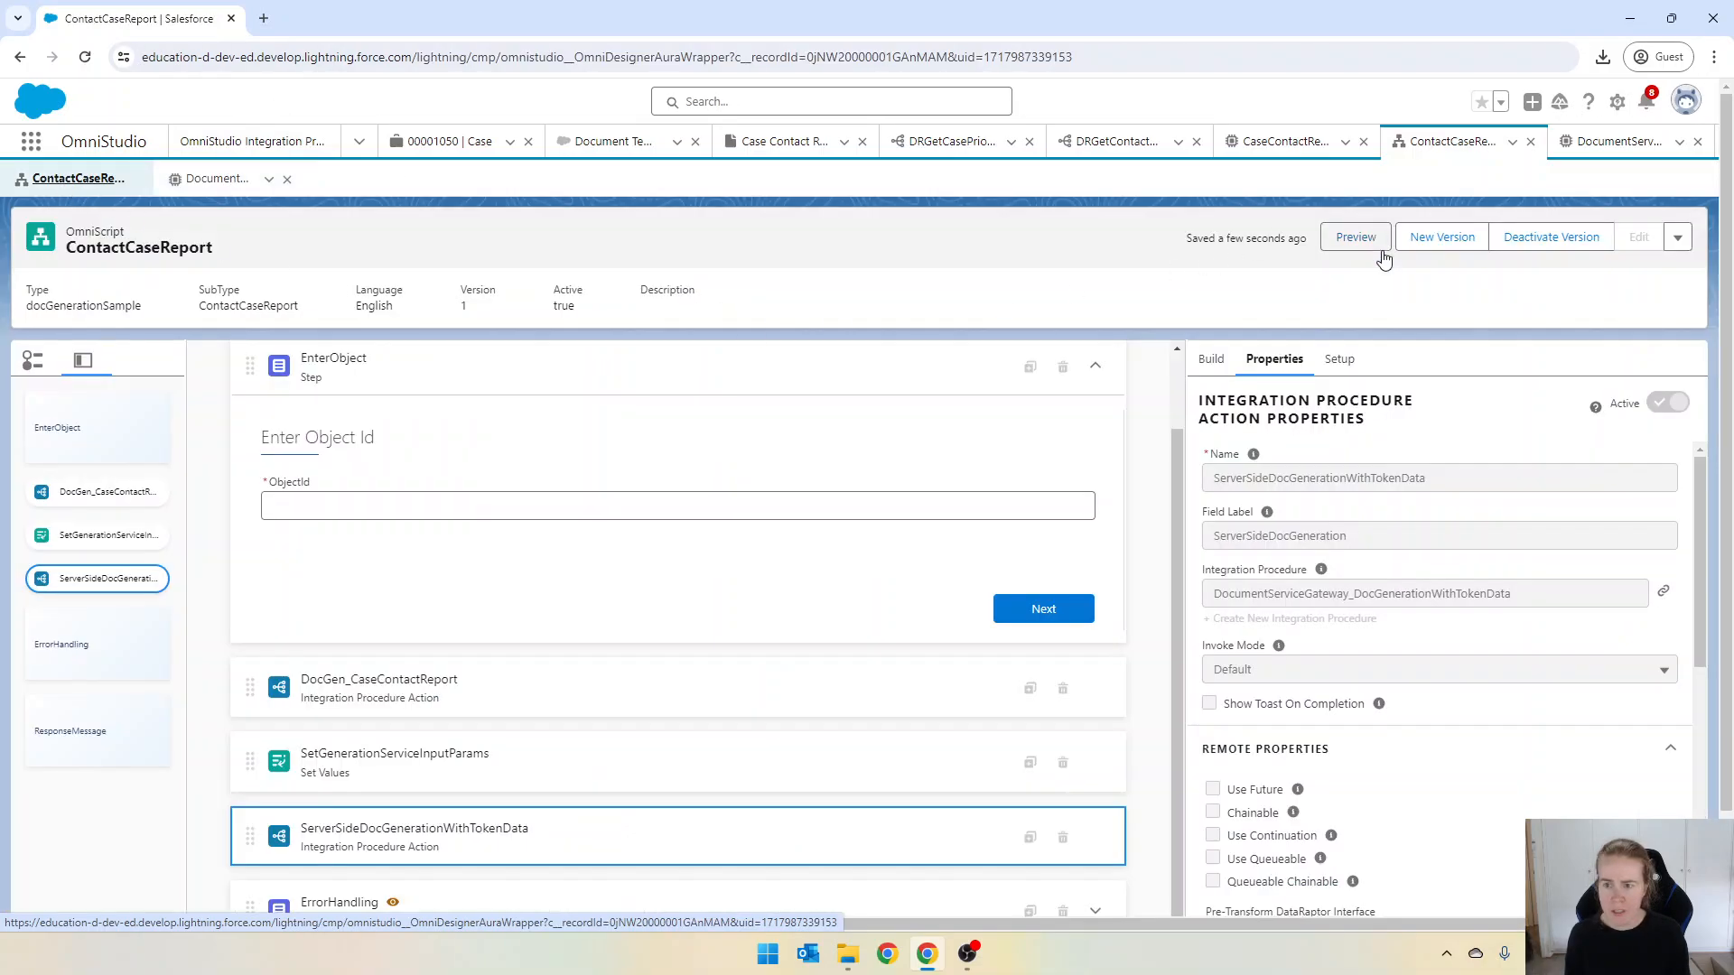
click(450, 141)
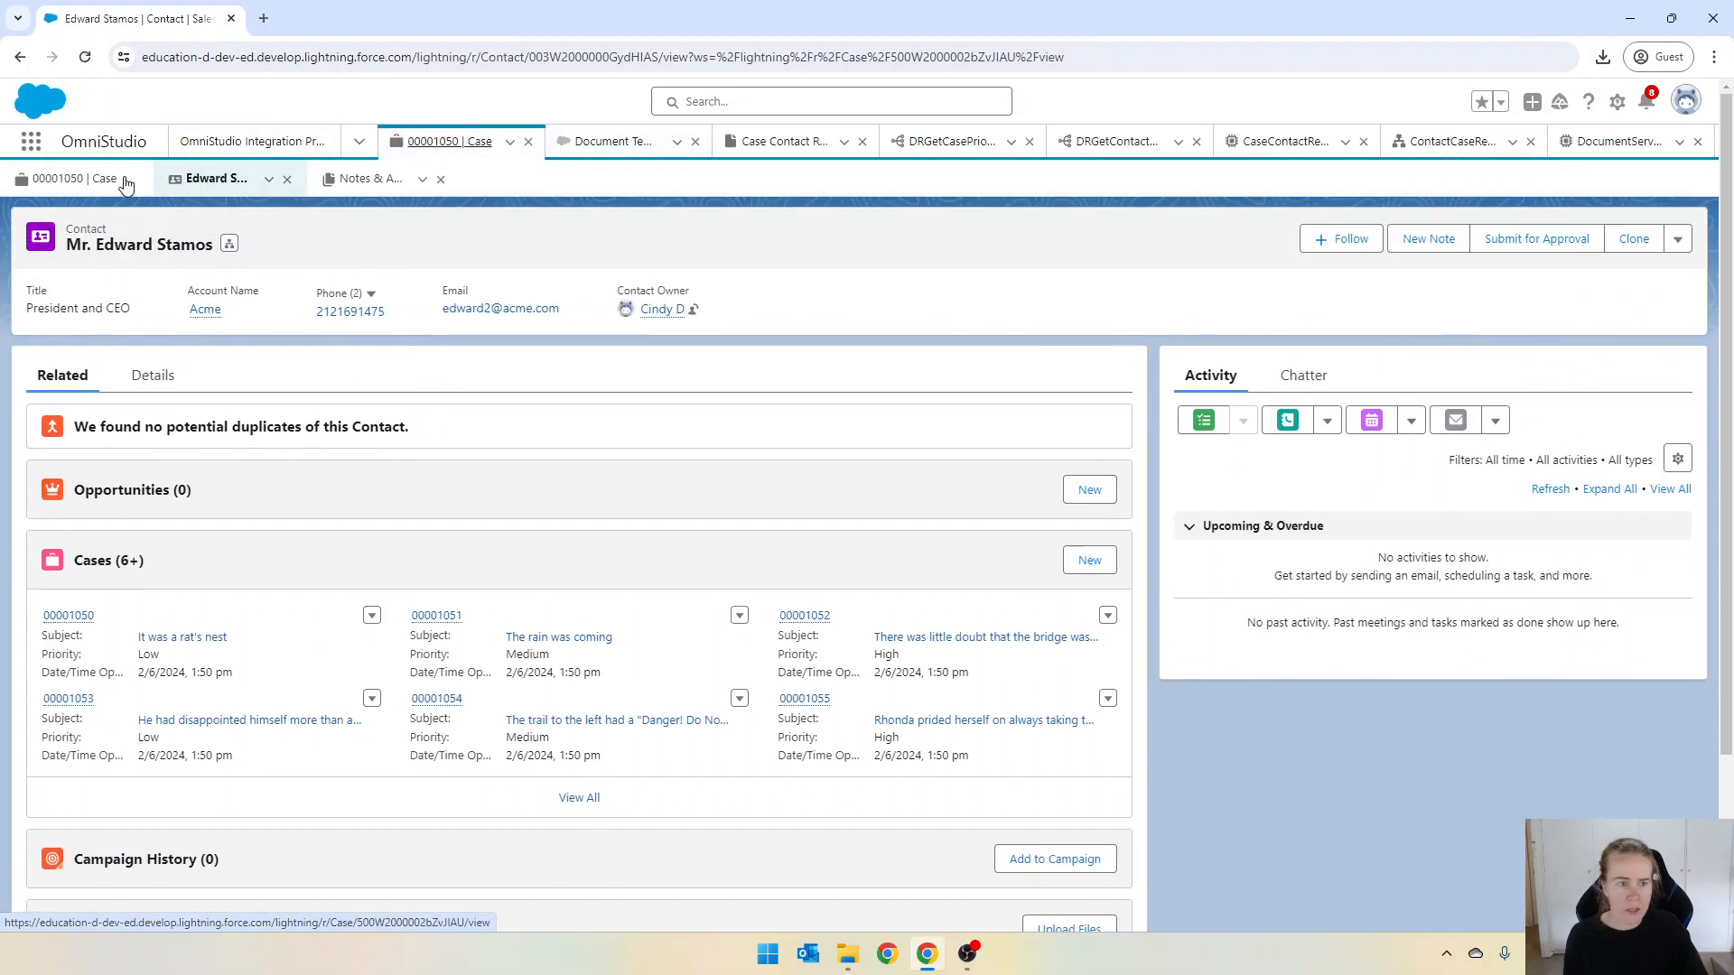
double_click(578, 57)
key(ctrl+c)
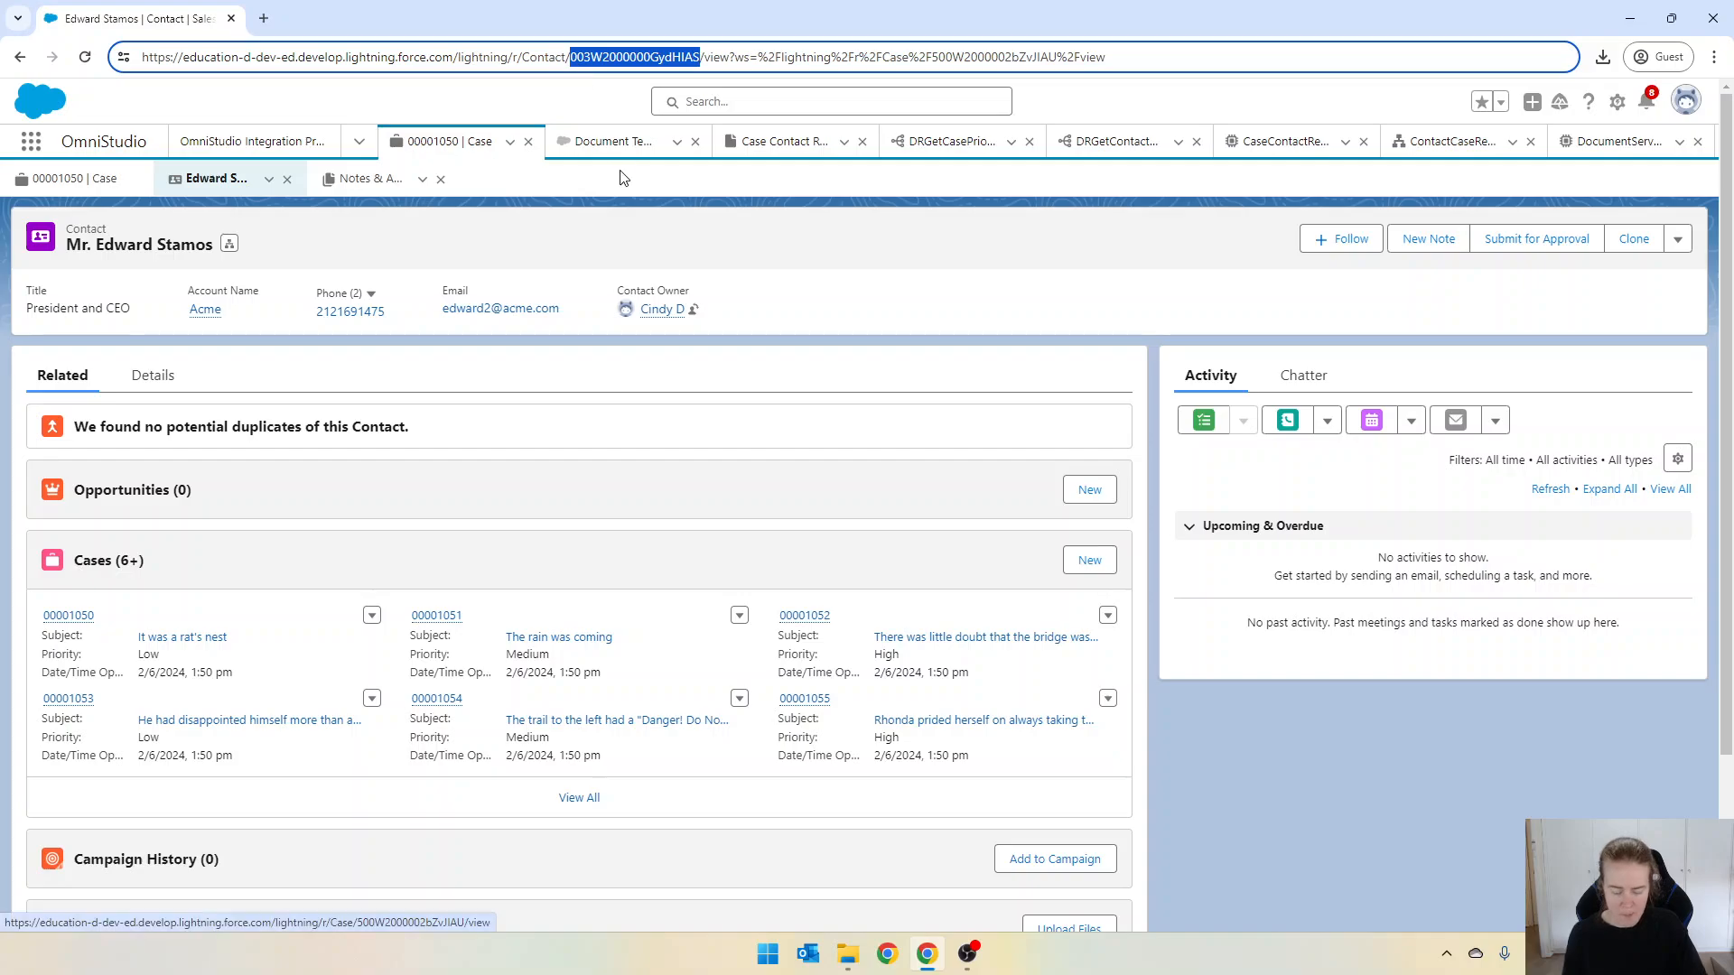
Step: Preview the ContactCaseReport OmniScript and run it with the copied contact record ID as the ObjectId
click(1446, 141)
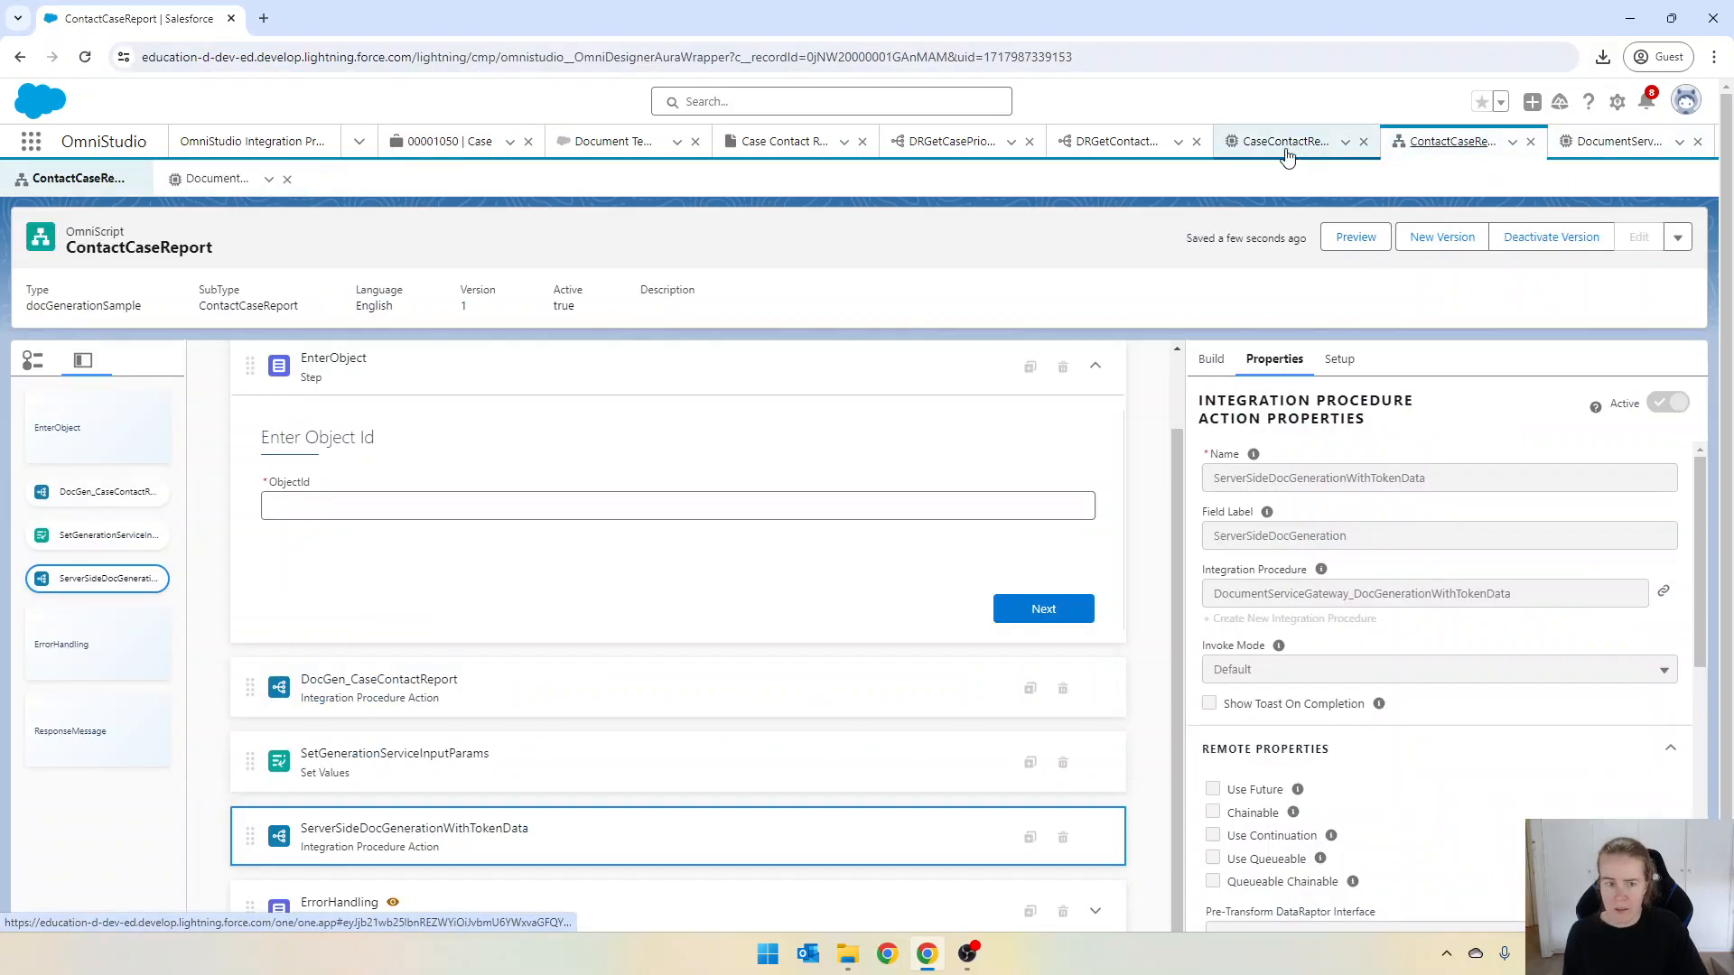
click(1356, 237)
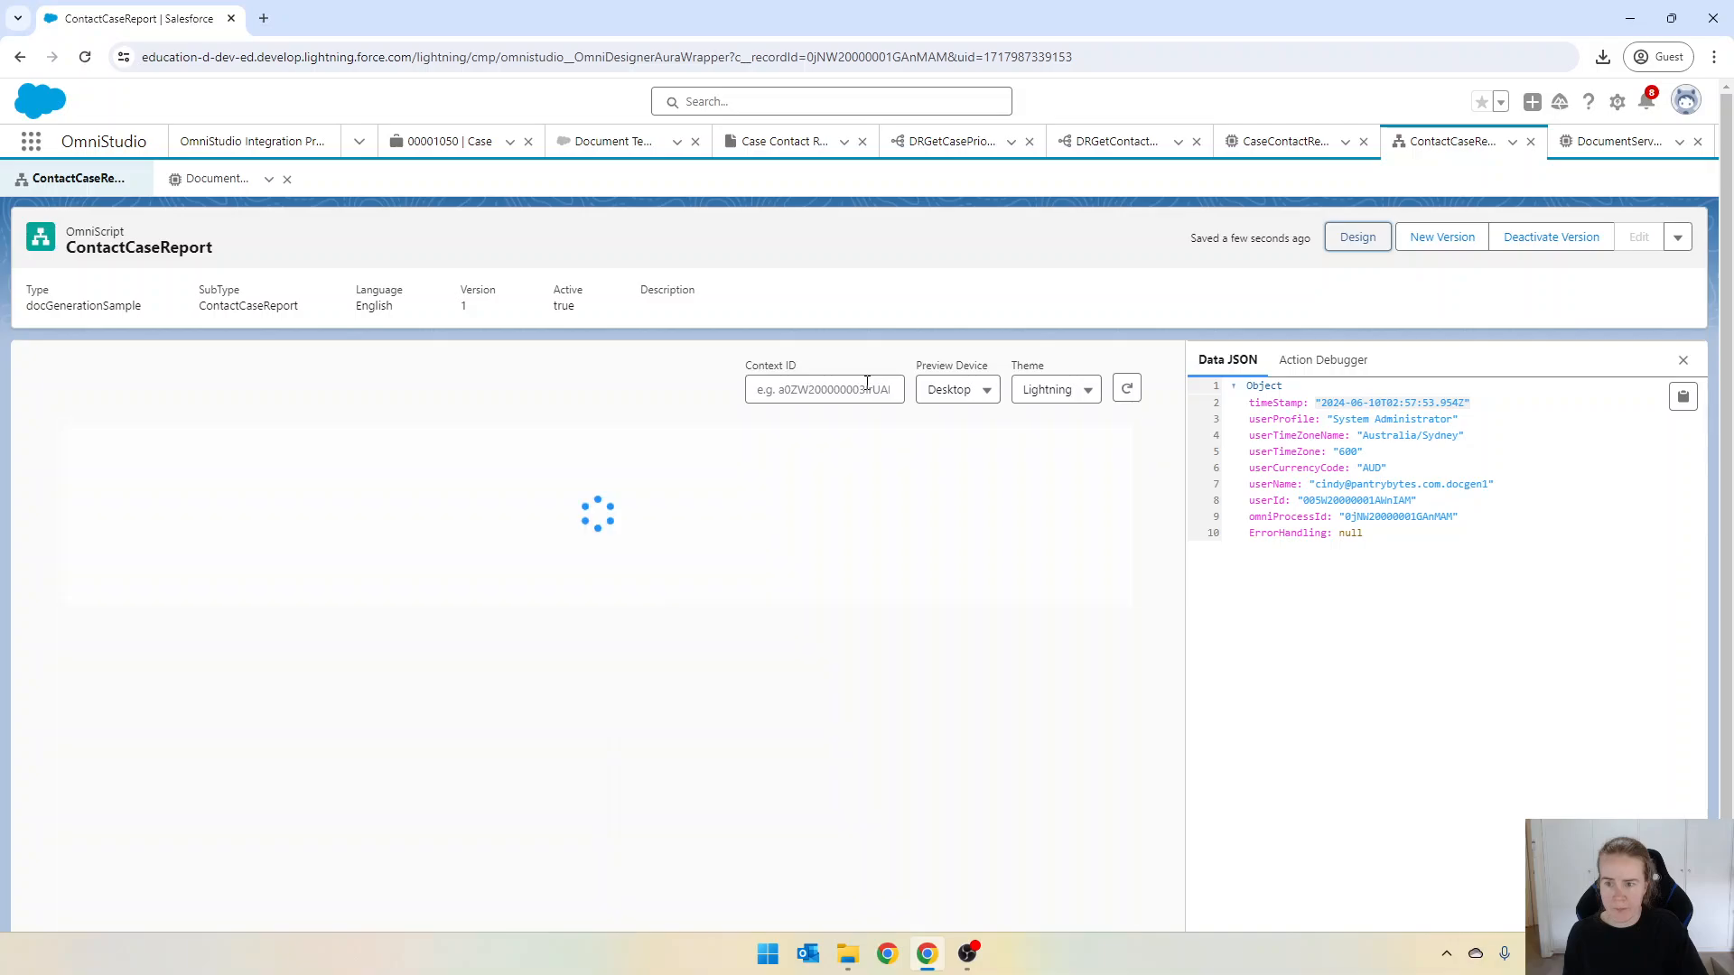
click(392, 523)
key(ctrl+v)
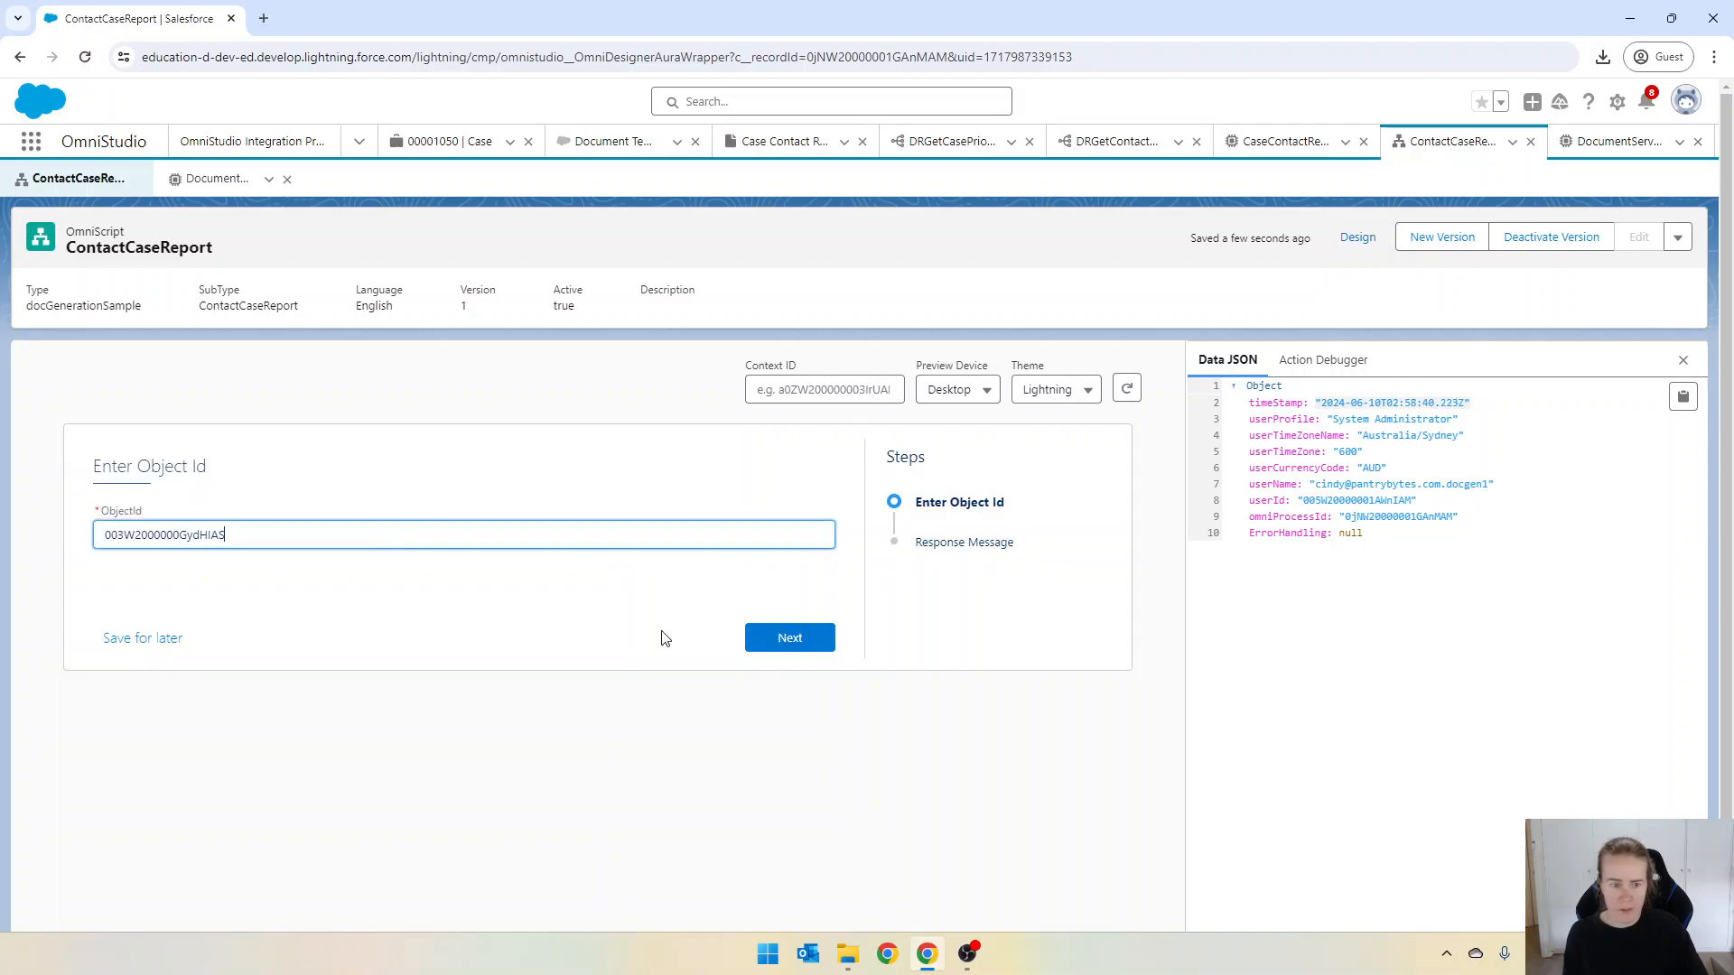
click(776, 652)
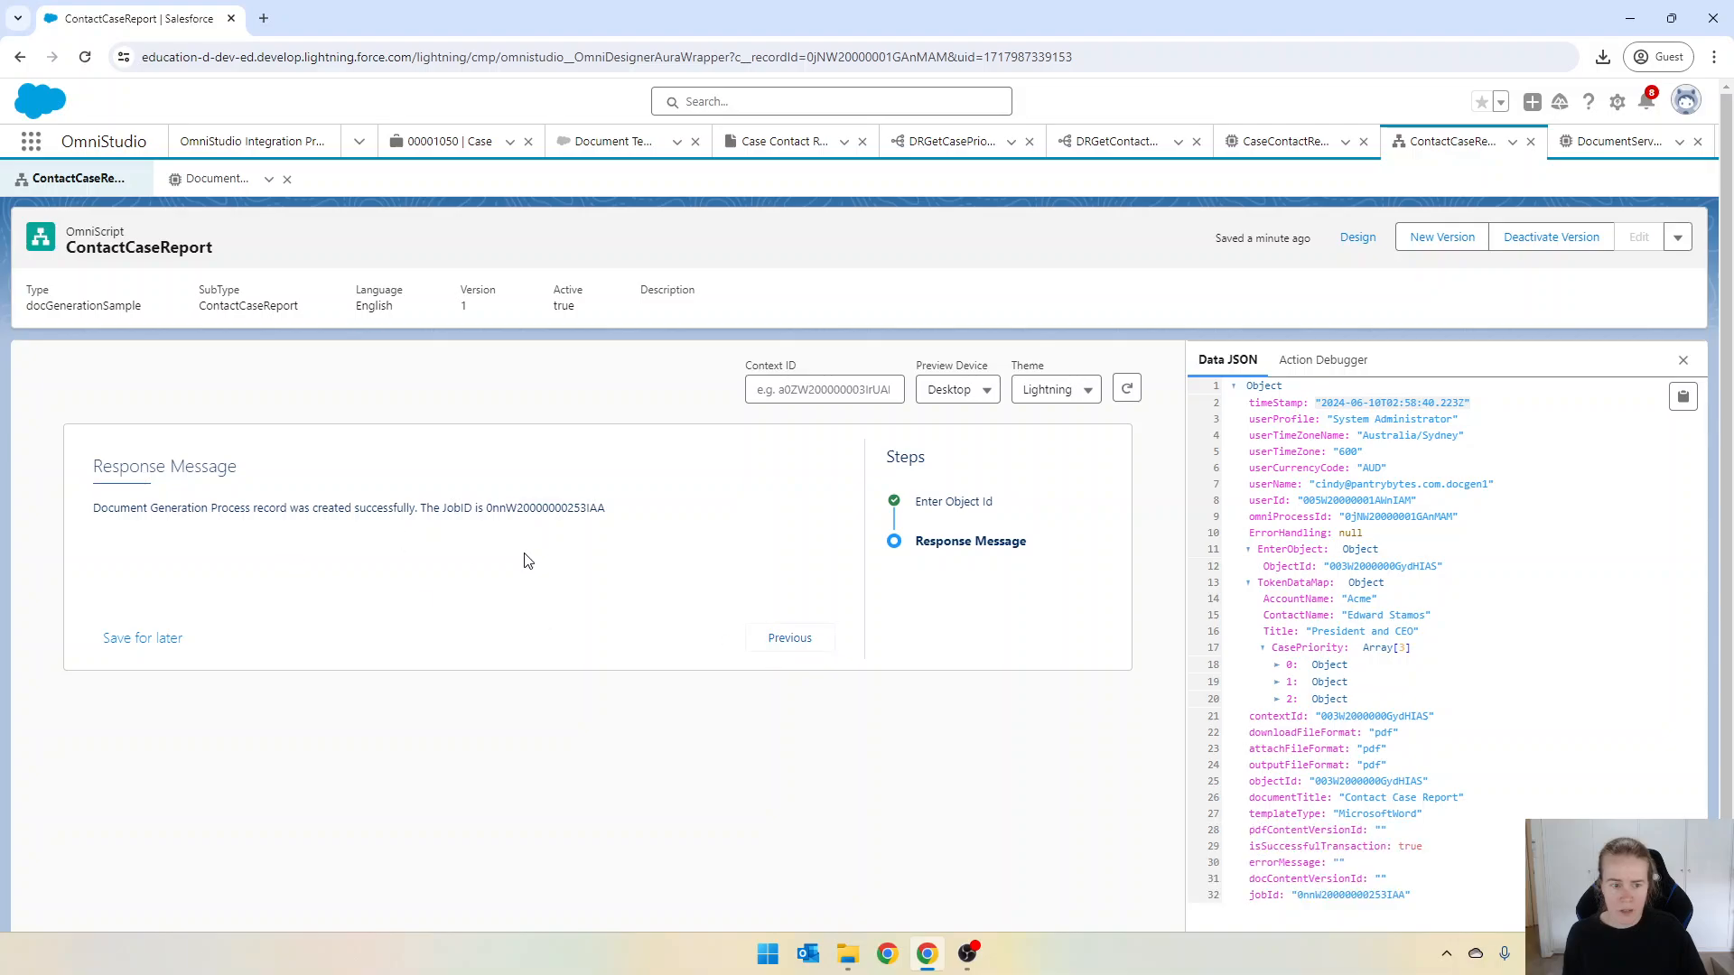
Step: Refresh the contact's Notes & Attachments, open the newest Contact Case Report PDF and review its cases grouped by priority
click(440, 141)
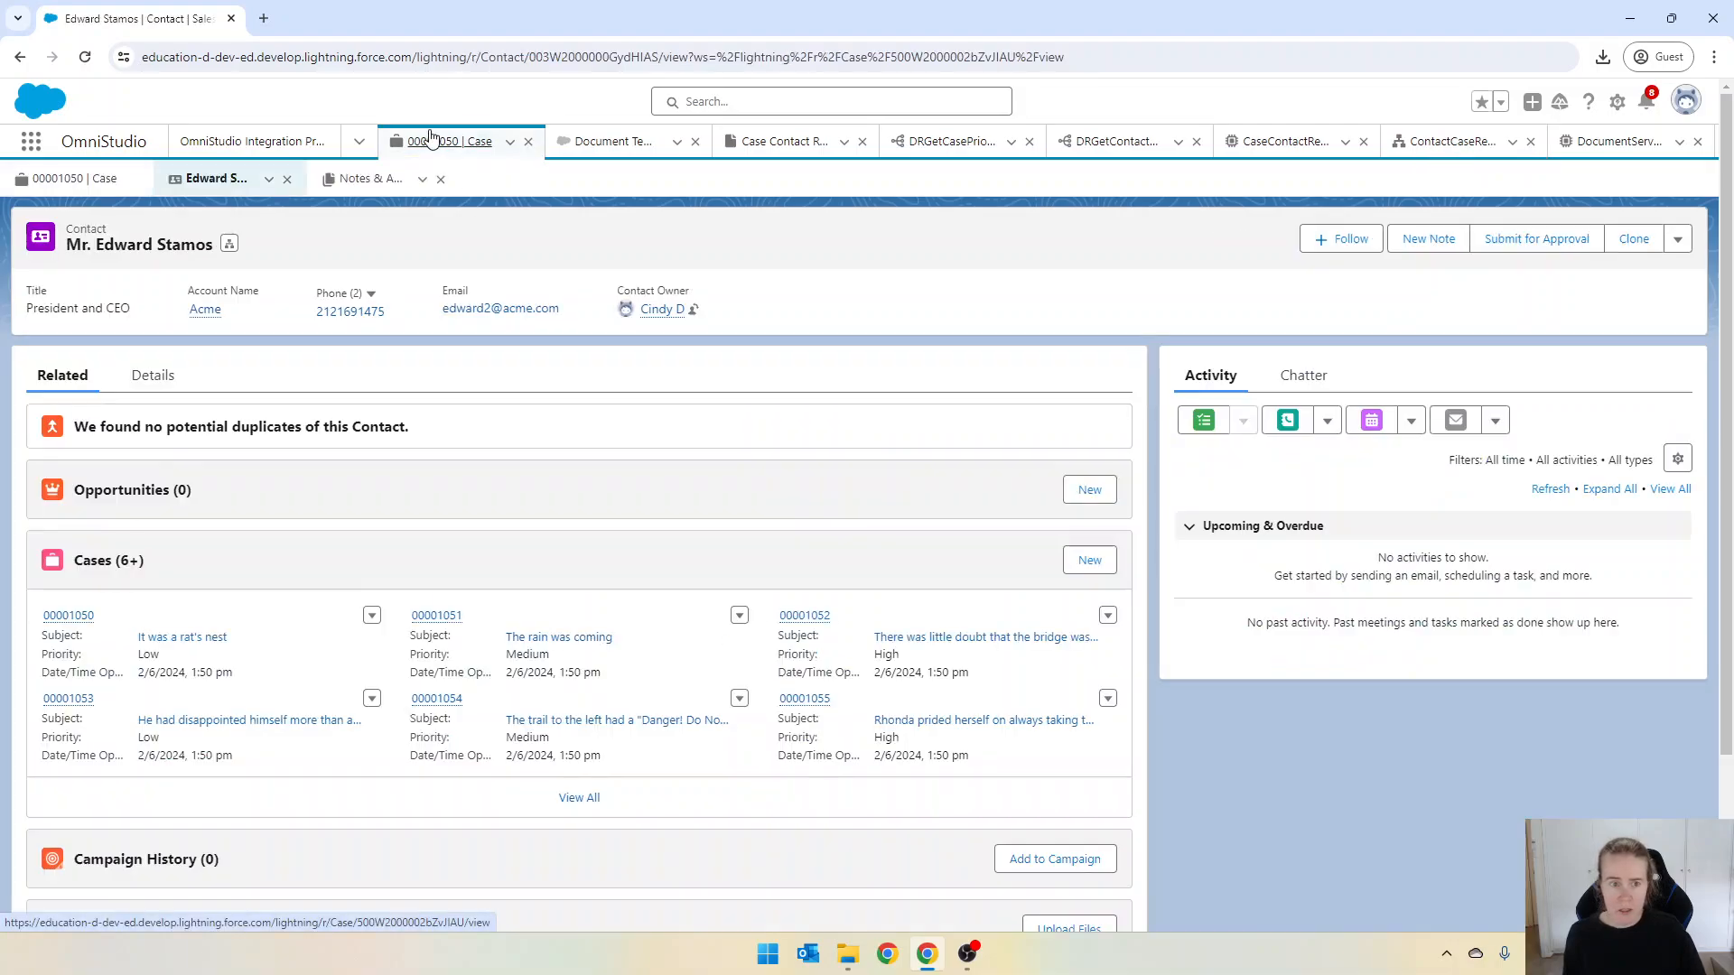
click(361, 178)
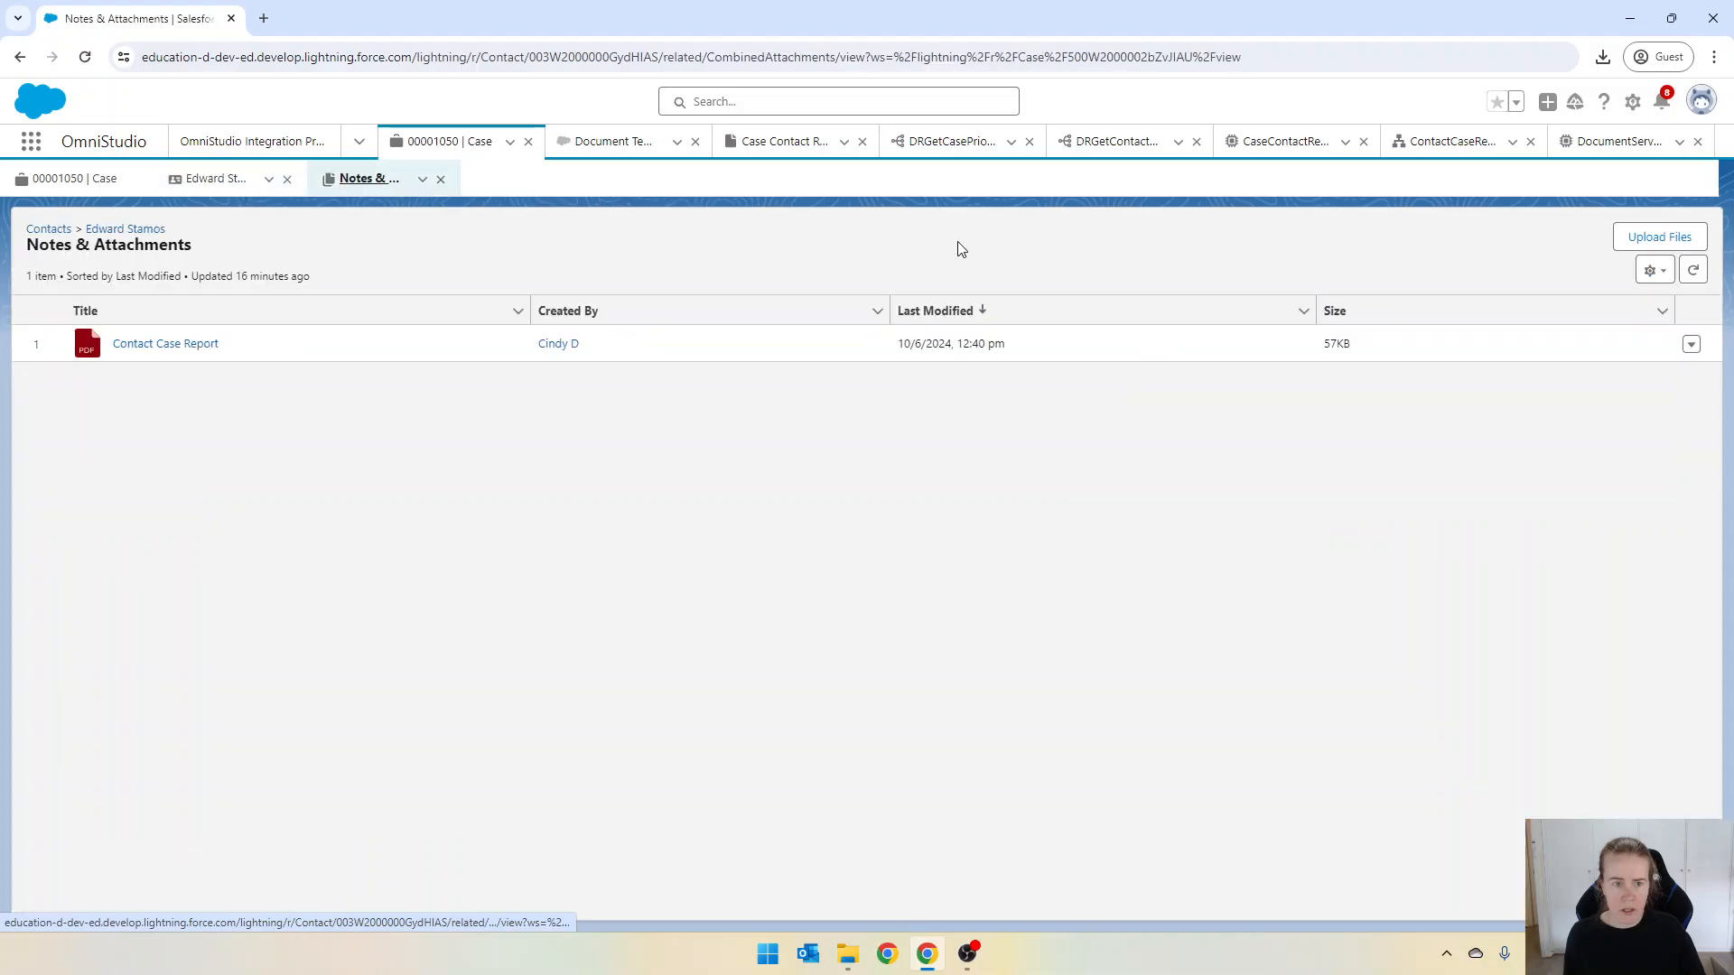
click(1695, 270)
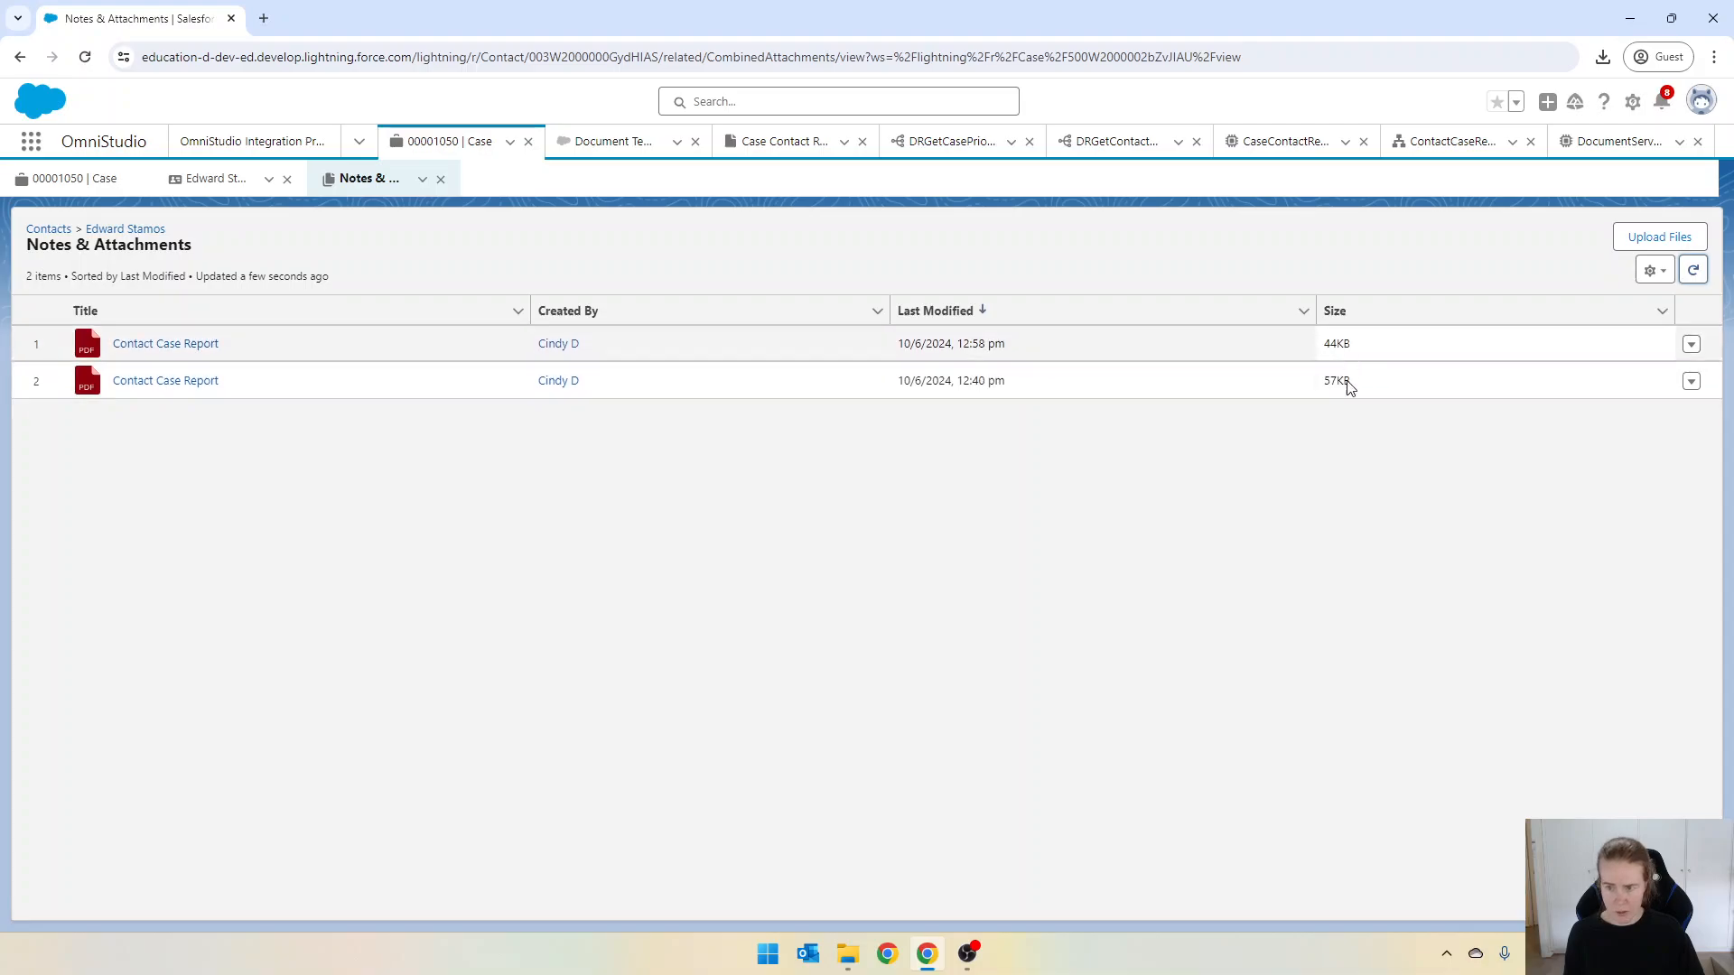
click(172, 347)
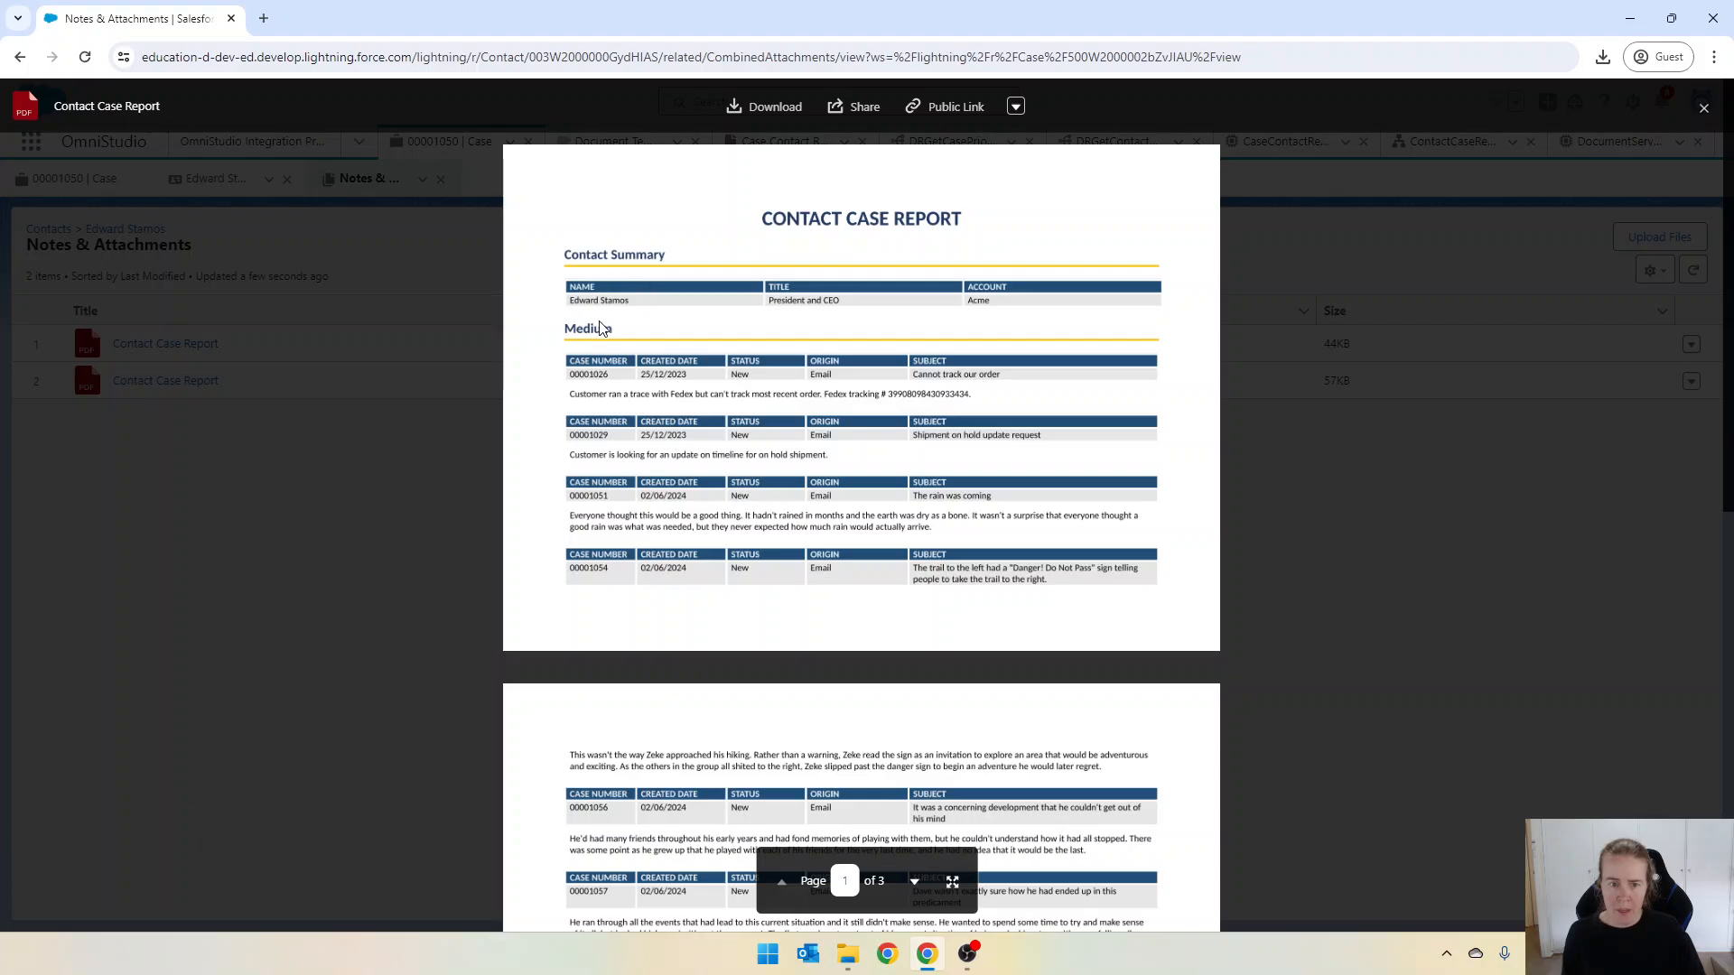
scroll(601, 340, down, 5)
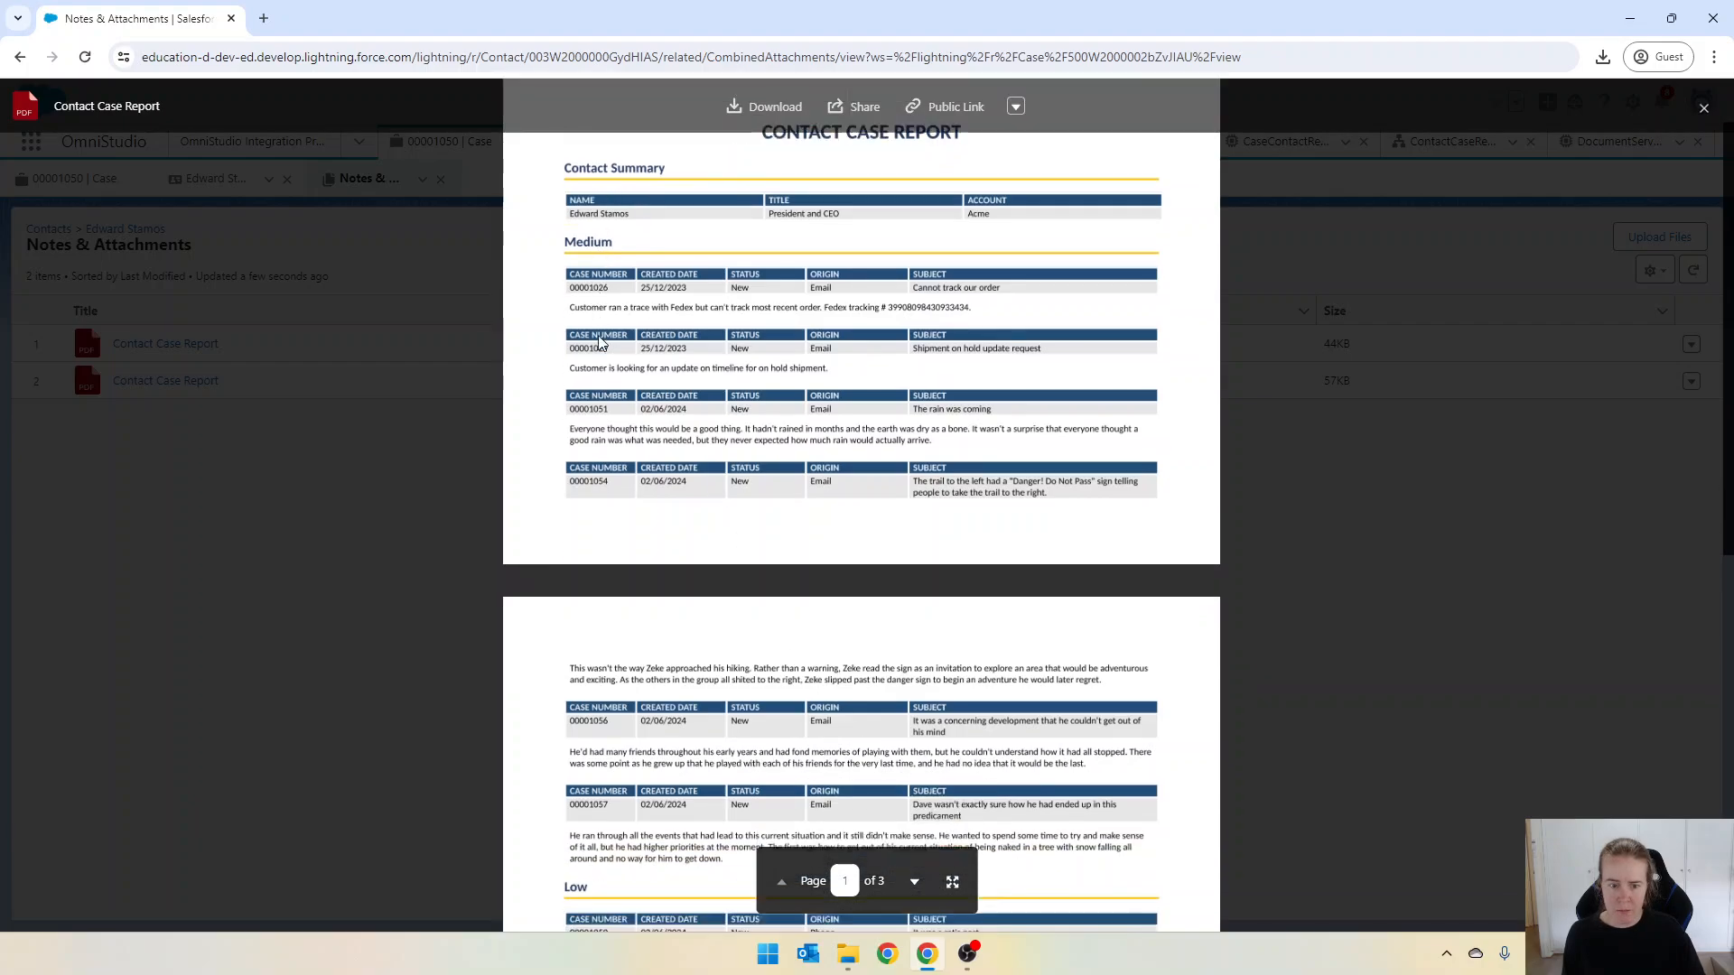
scroll(606, 495, down, 3)
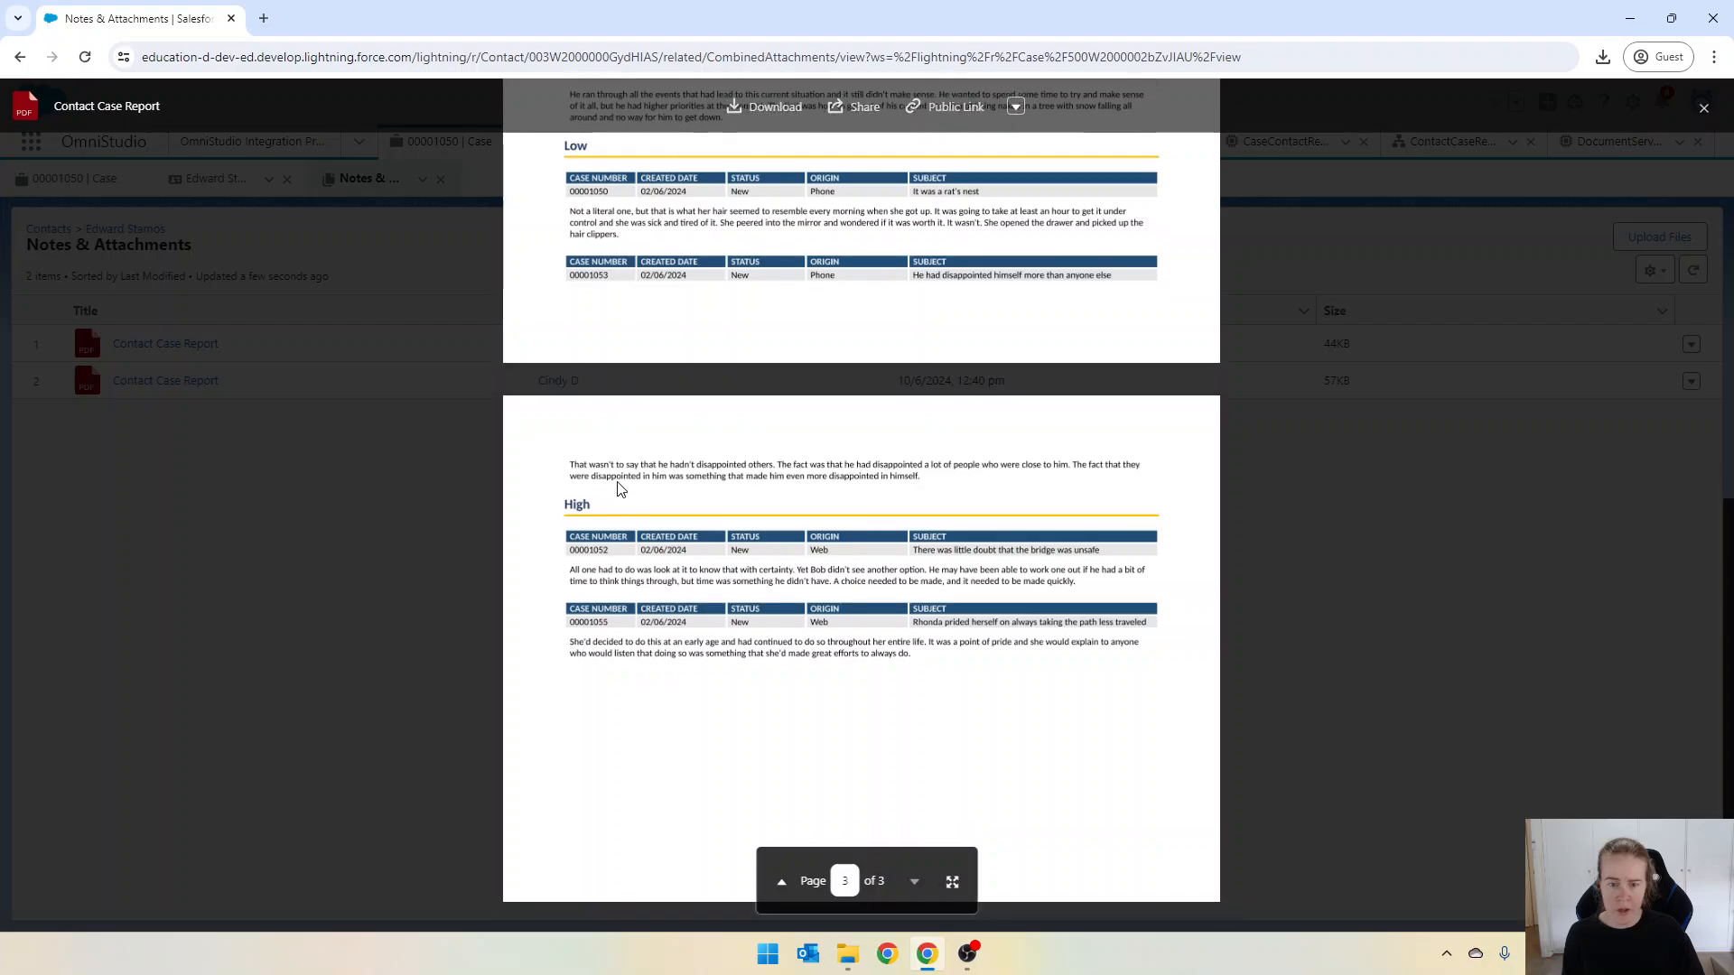
scroll(641, 496, up, 6)
scroll(647, 498, up, 3)
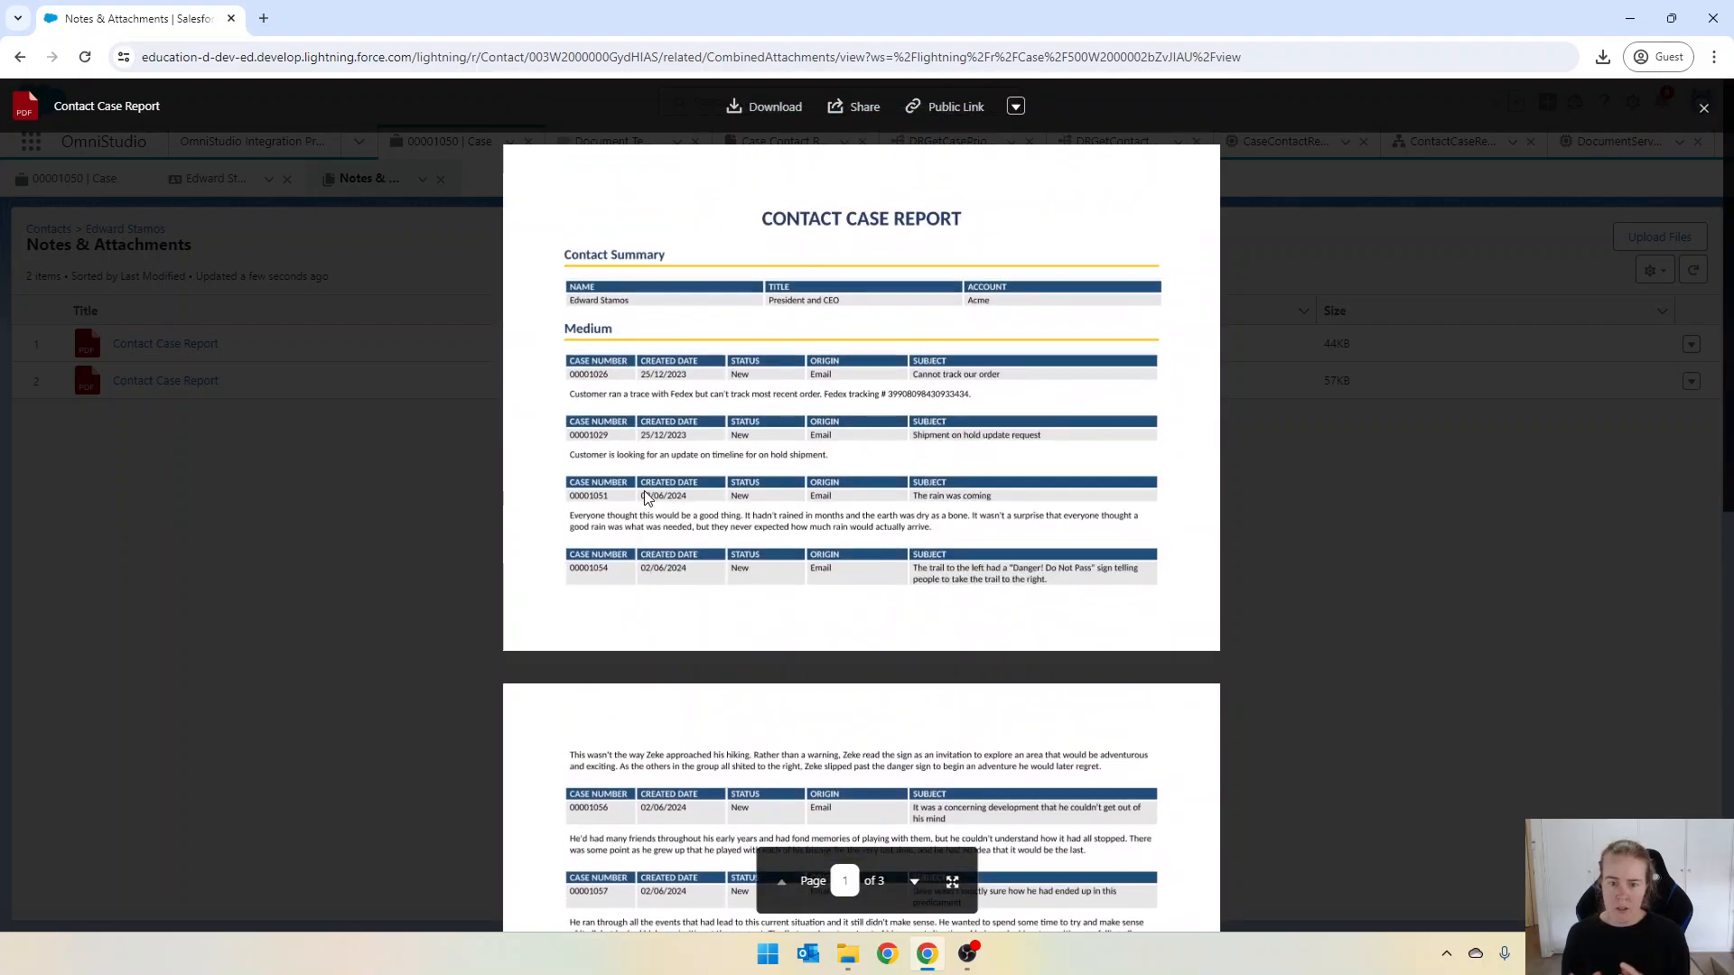